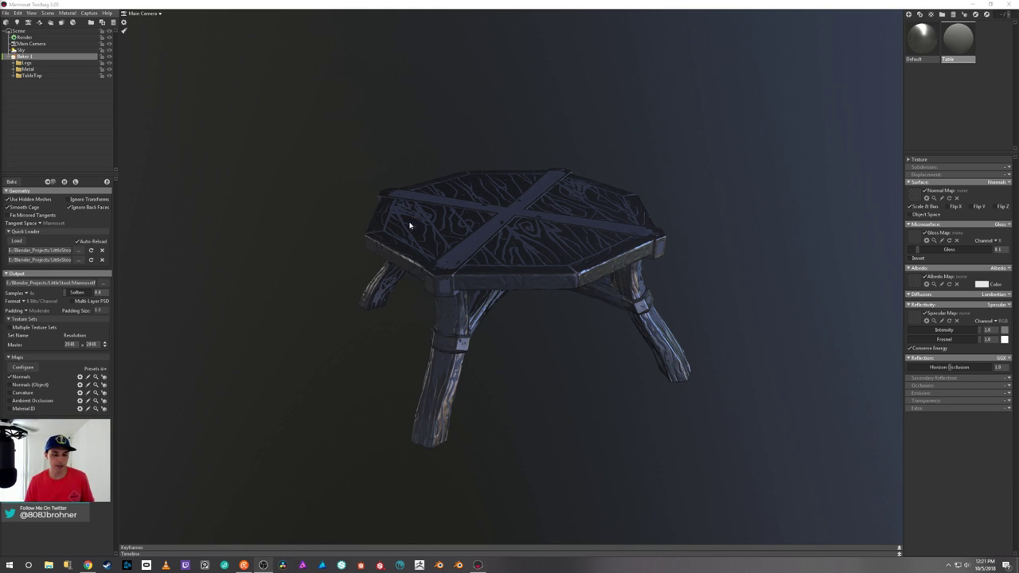
Orbit and zoom around the table to view it from several angles.
left_click_drag(628, 146, 525, 111, "shift")
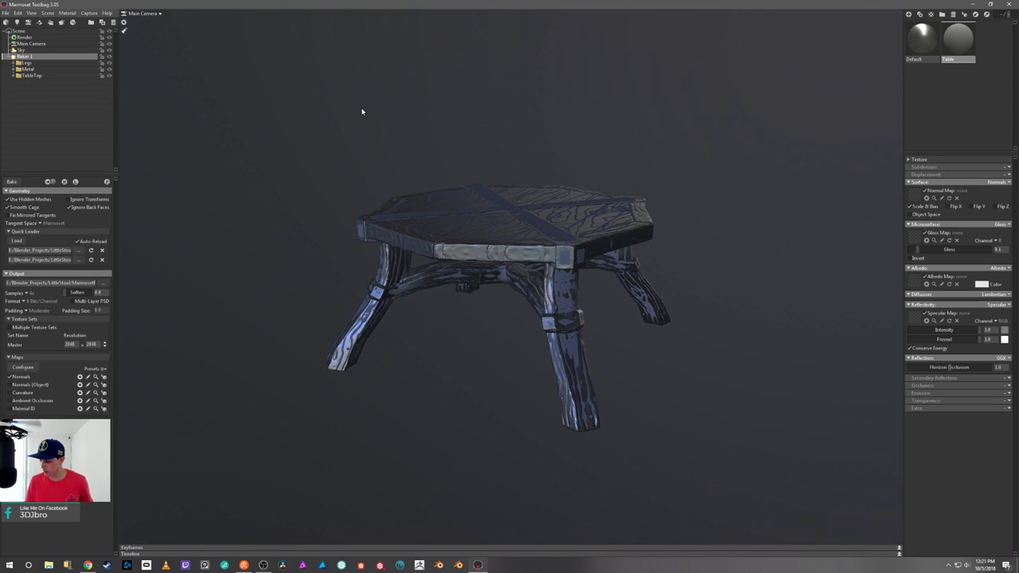
left_click_drag(365, 106, 541, 93)
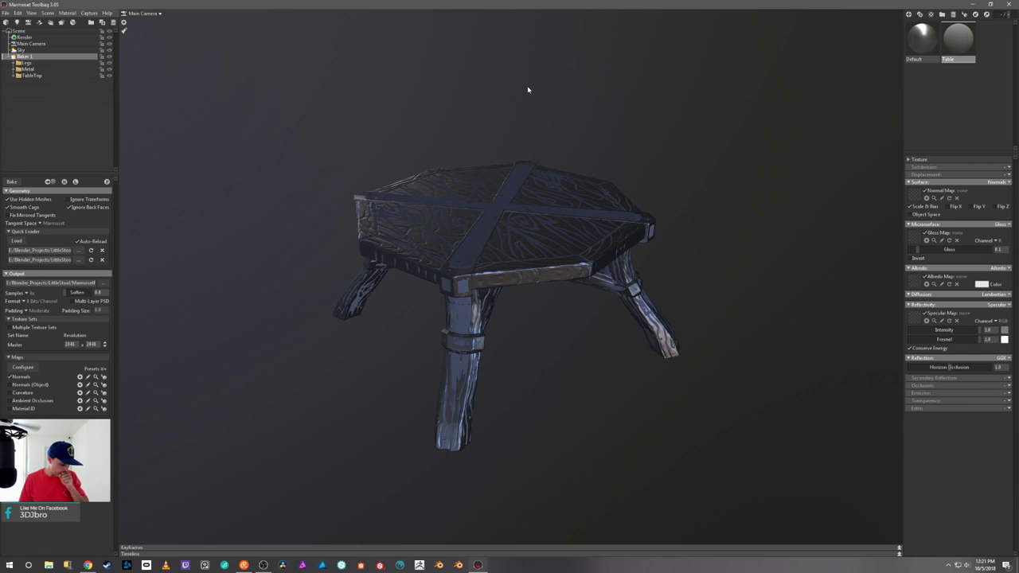
left_click_drag(500, 90, 474, 97)
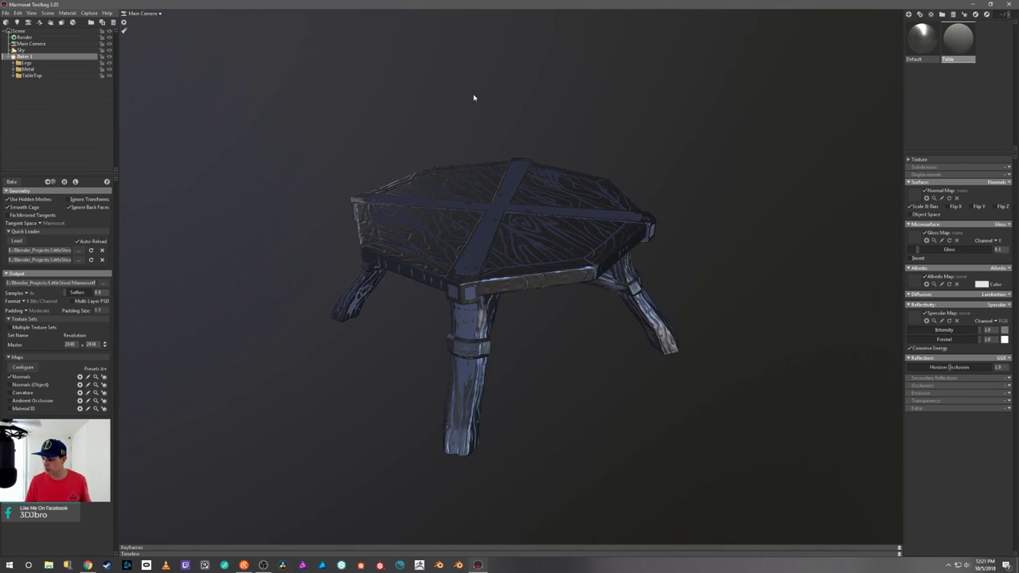
scroll(468, 94, "up", 5)
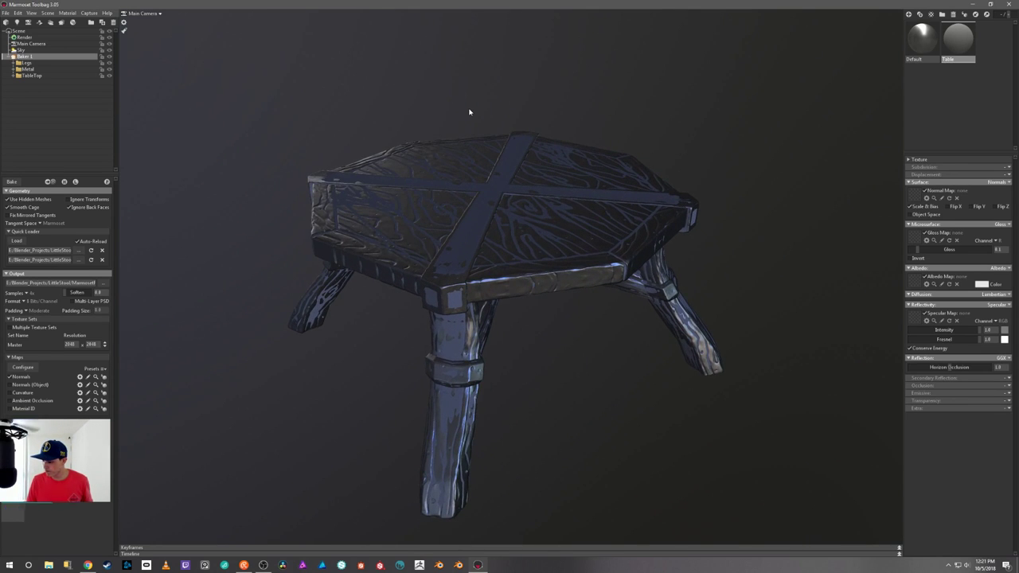
left_click_drag(572, 85, 531, 88)
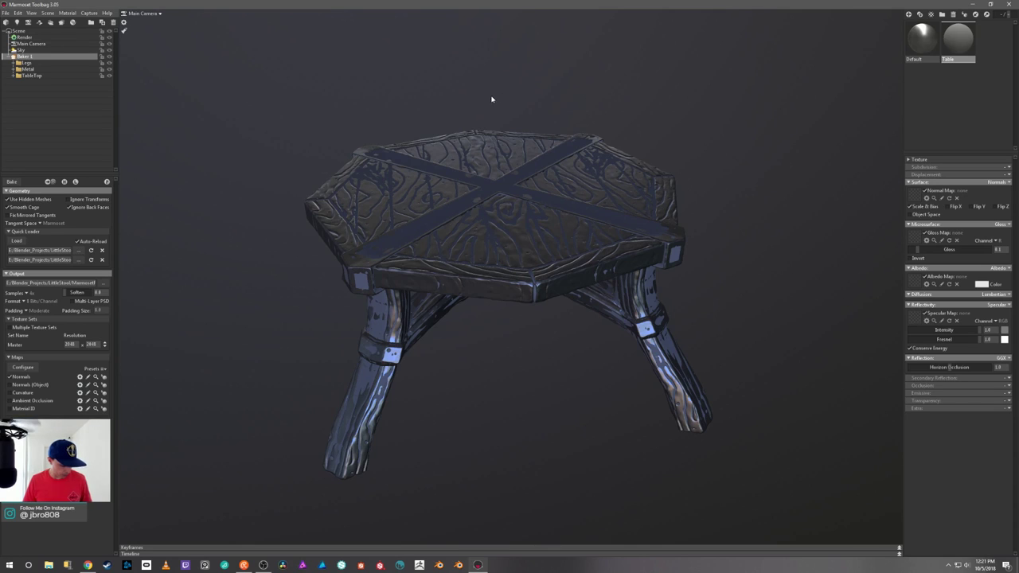
left_click_drag(450, 106, 461, 88)
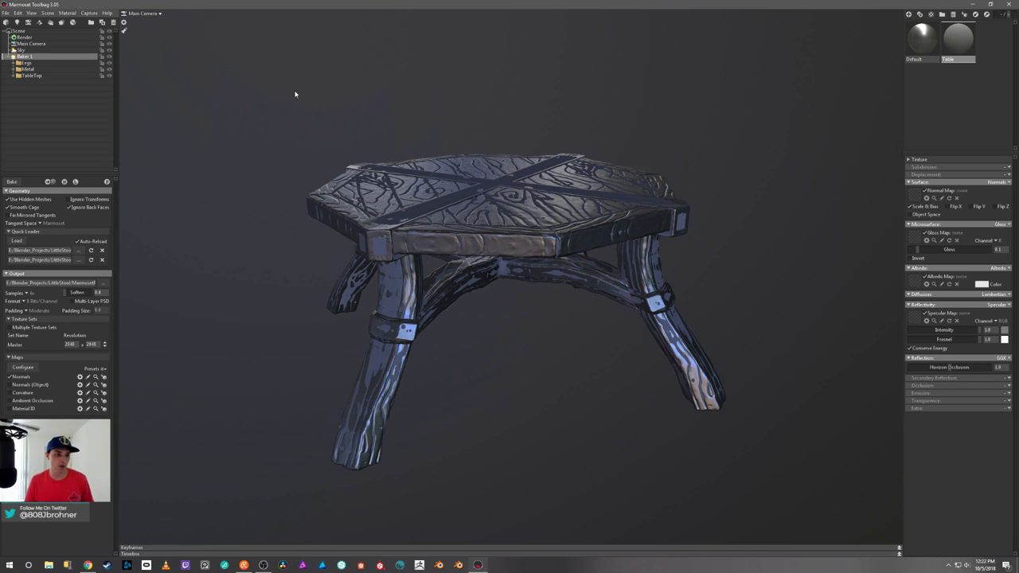
left_click_drag(291, 90, 321, 95)
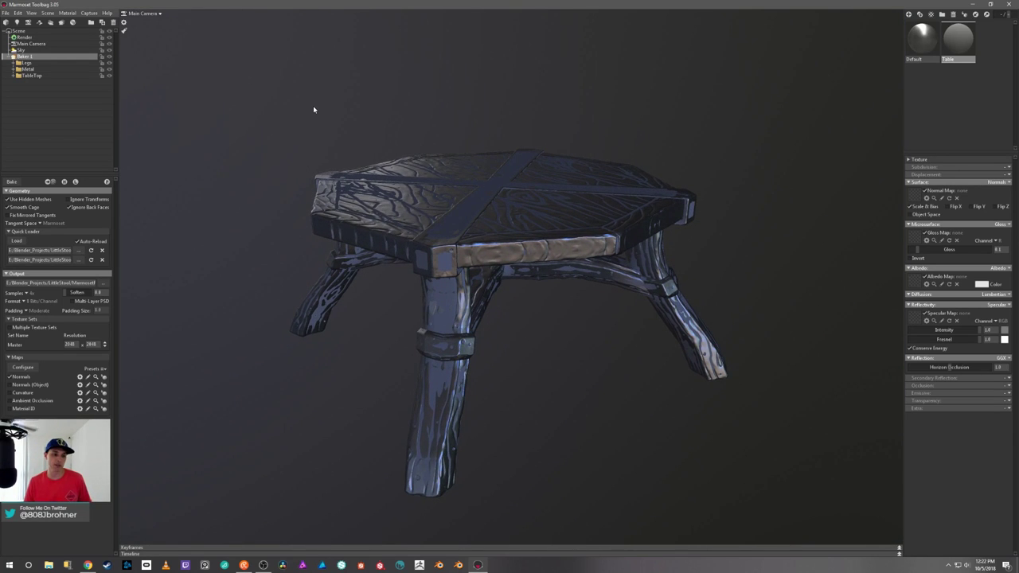
left_click_drag(312, 106, 362, 93)
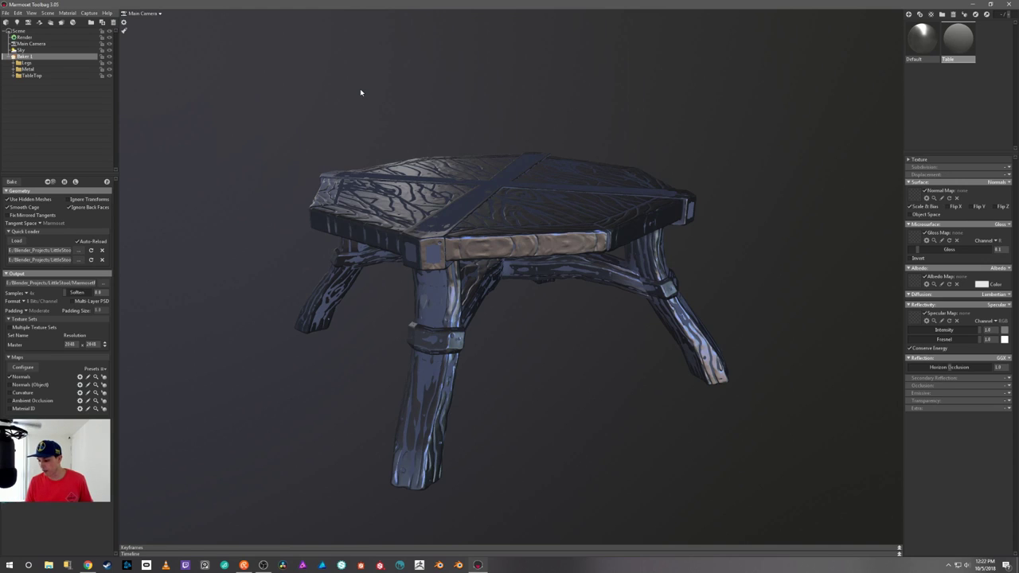
left_click_drag(460, 98, 389, 85)
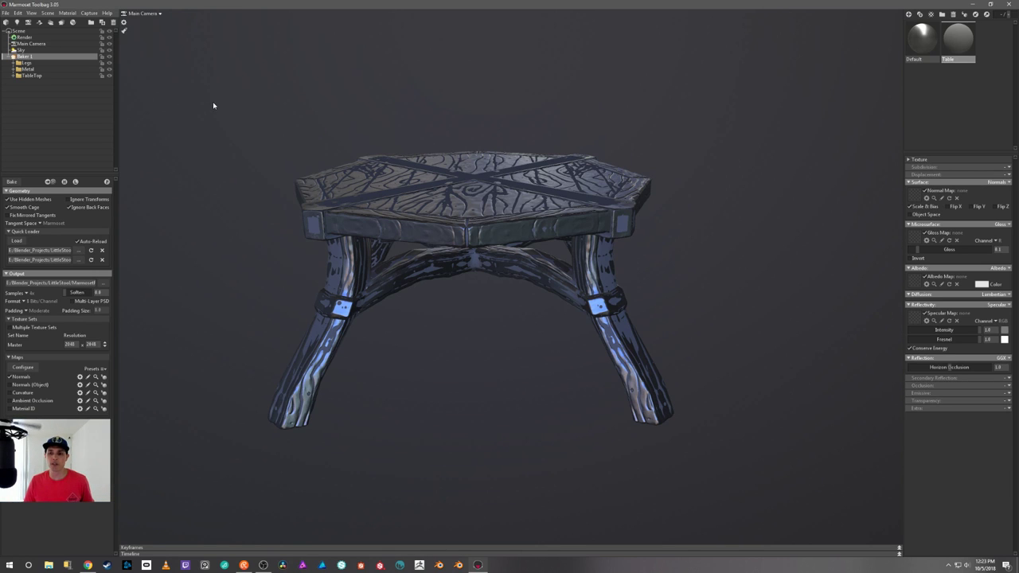
left_click_drag(222, 129, 220, 156)
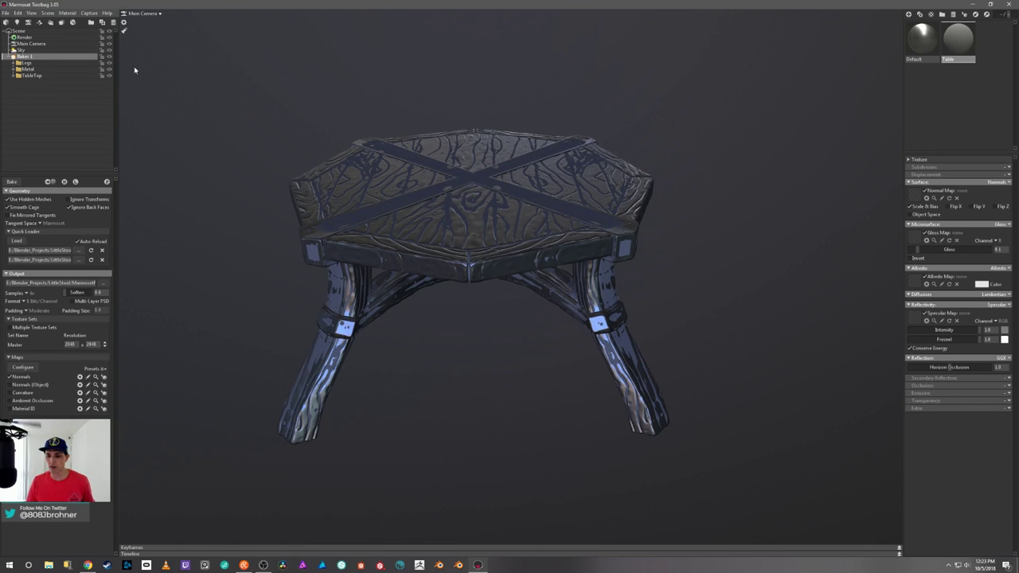
mouse_move(203, 120)
left_mouse_down()
mouse_move(209, 135)
mouse_move(246, 127)
mouse_move(221, 141)
mouse_move(216, 132)
left_mouse_up()
left_click_drag(288, 118, 273, 139)
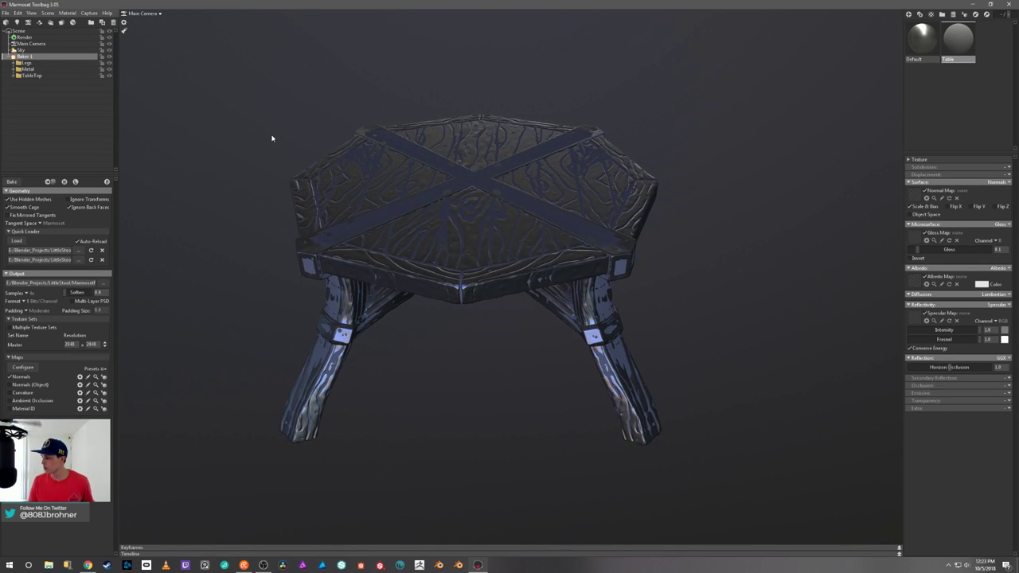
left_click_drag(271, 130, 266, 121)
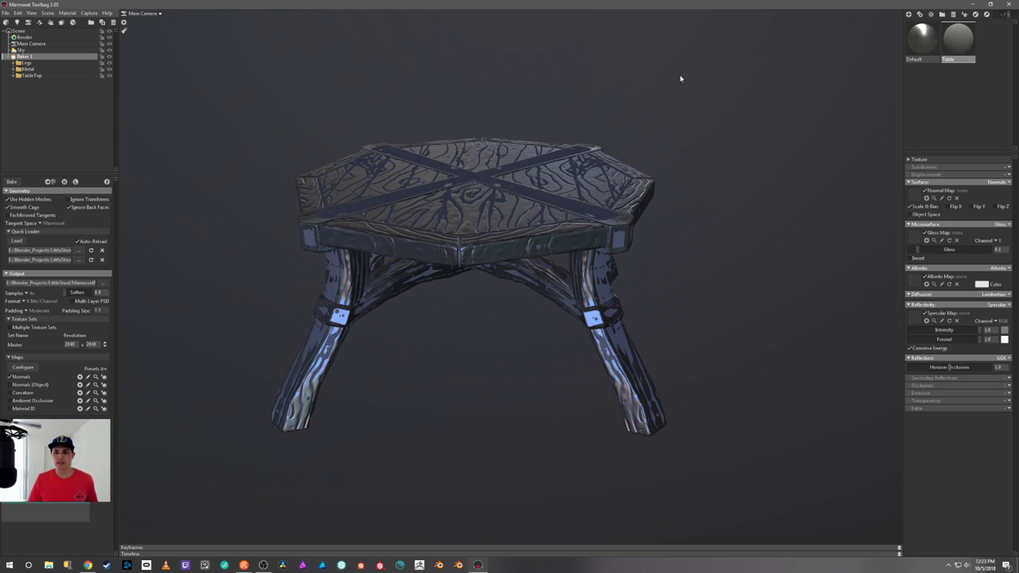
mouse_move(720, 104)
left_mouse_down()
mouse_move(671, 100)
mouse_move(682, 91)
mouse_move(703, 101)
left_mouse_up()
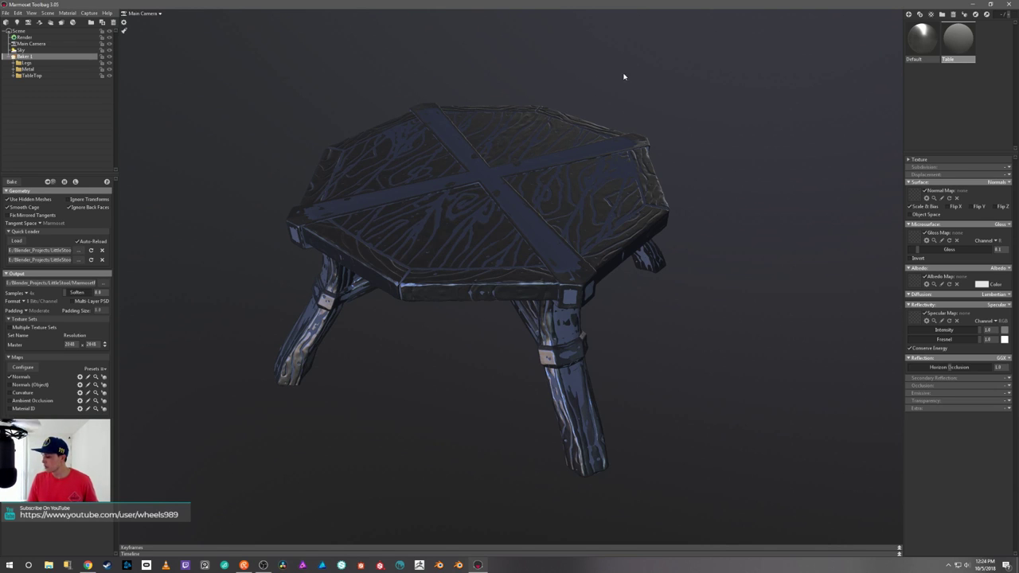
Apply the Museum sky preset to light the table, then return to the bake settings.
left_click(21, 49)
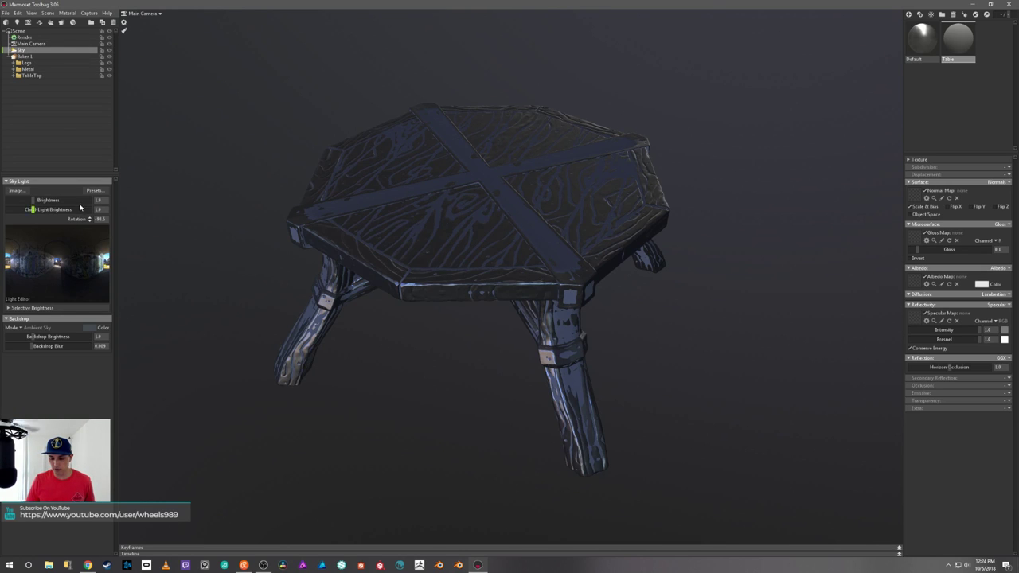
left_click(95, 191)
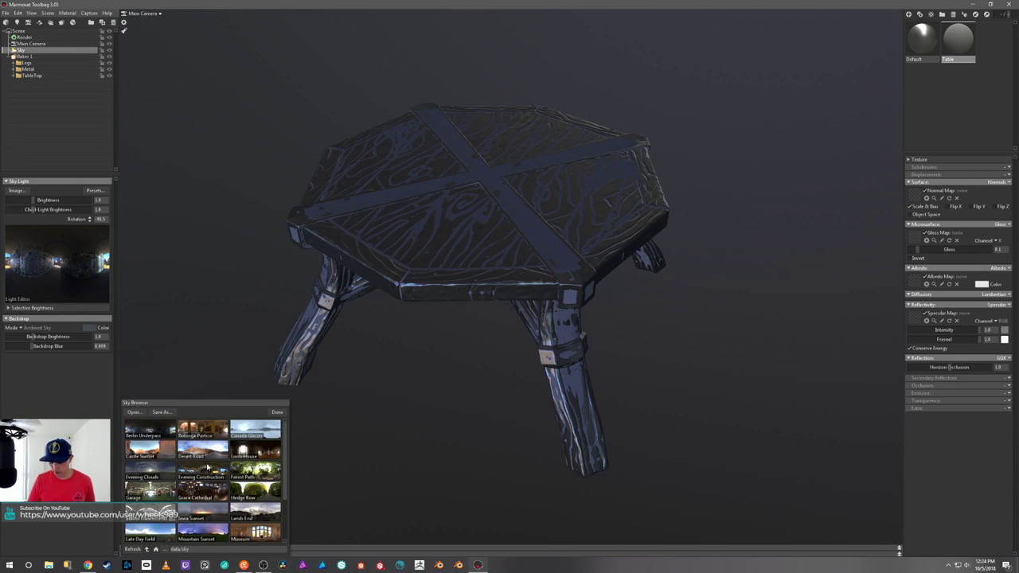
scroll(260, 491, "down", 3)
left_click(254, 476)
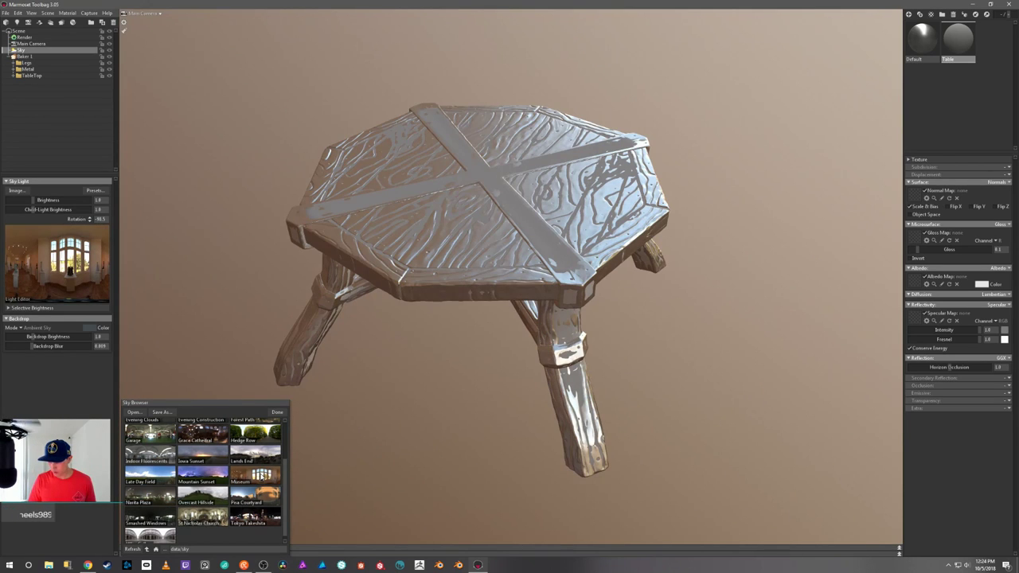
left_click(277, 412)
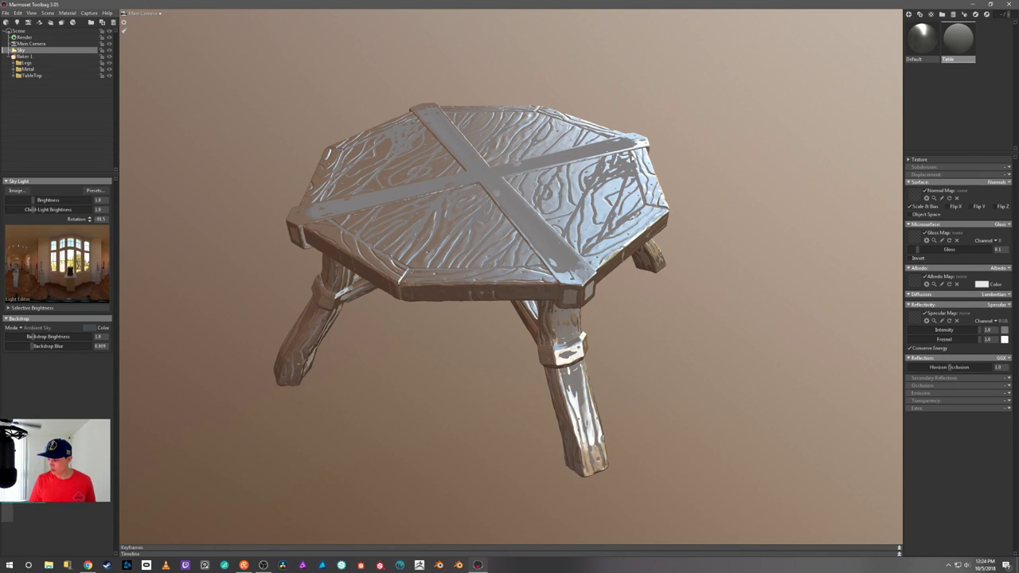
left_click_drag(757, 109, 572, 165)
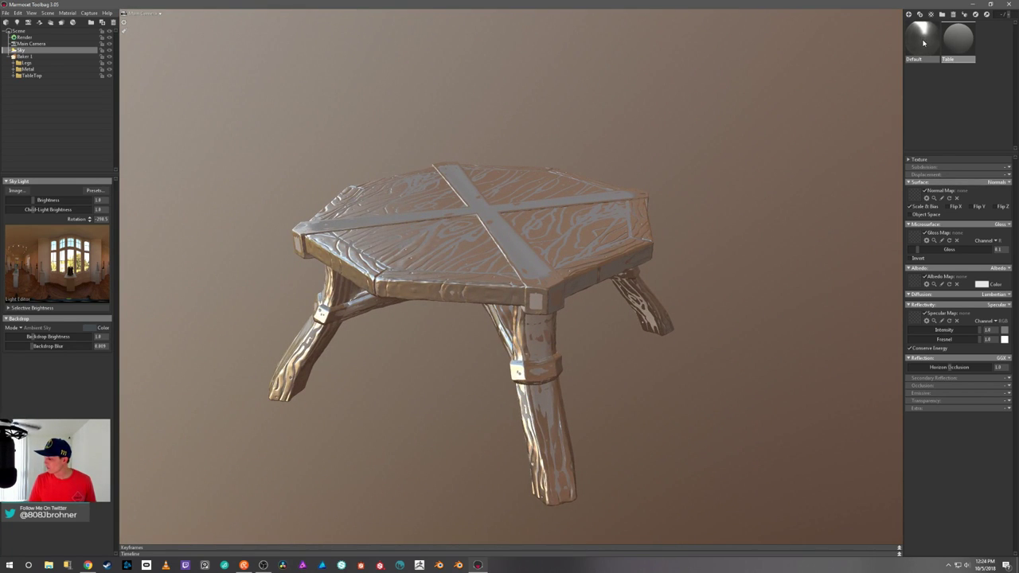
left_click(33, 57)
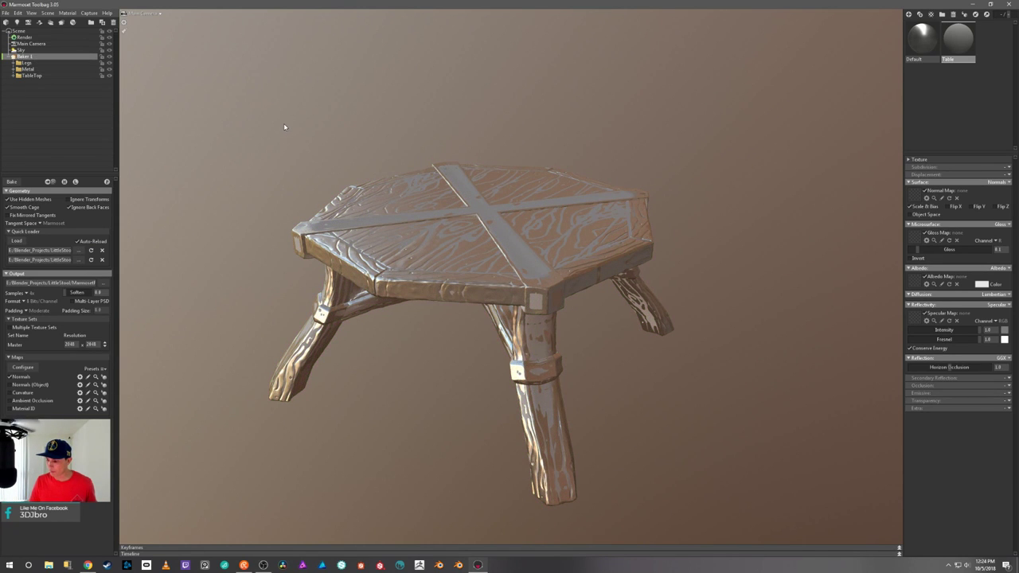
Select the Legs low mesh to show its cage and shrink the cage max offset to 11.1.
mouse_move(299, 128)
left_mouse_down()
mouse_move(314, 109)
mouse_move(305, 120)
left_mouse_up()
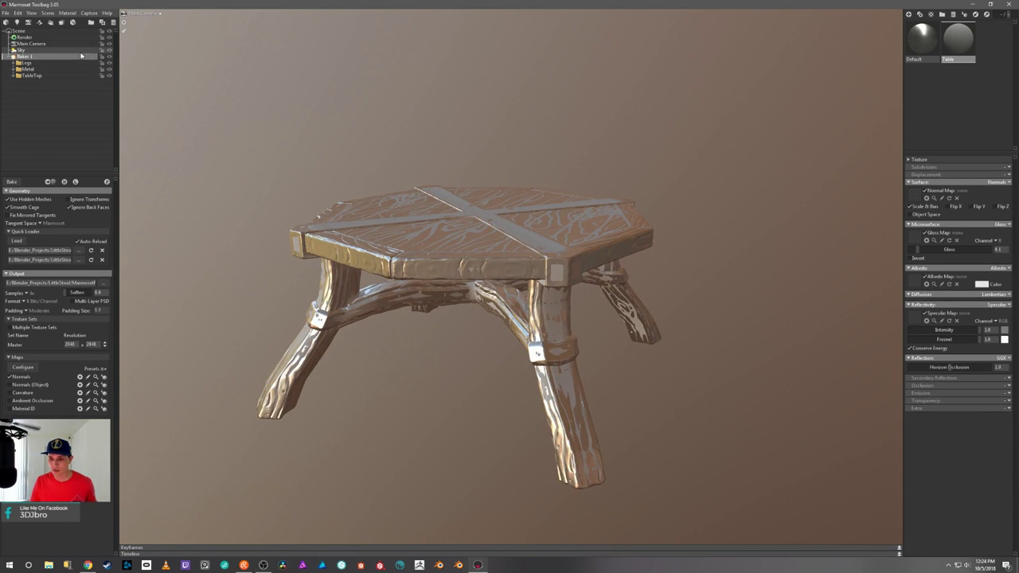
left_click(13, 62)
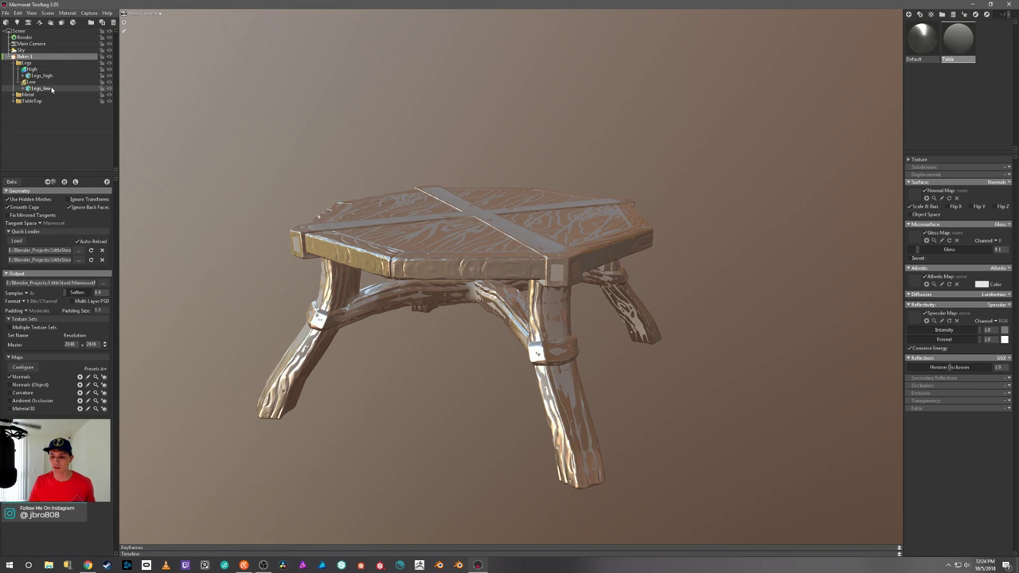
left_click(43, 89)
left_click_drag(222, 189, 231, 213)
left_click(32, 82)
left_click_drag(165, 219, 464, 279)
scroll(226, 218, "up", 5)
scroll(448, 263, "up", 3)
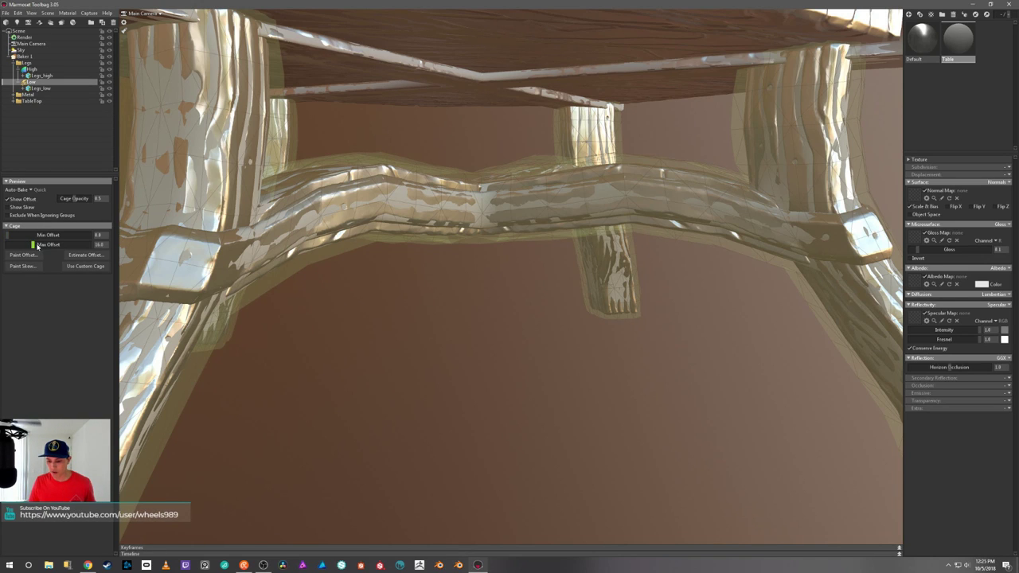
left_click_drag(33, 245, 30, 245)
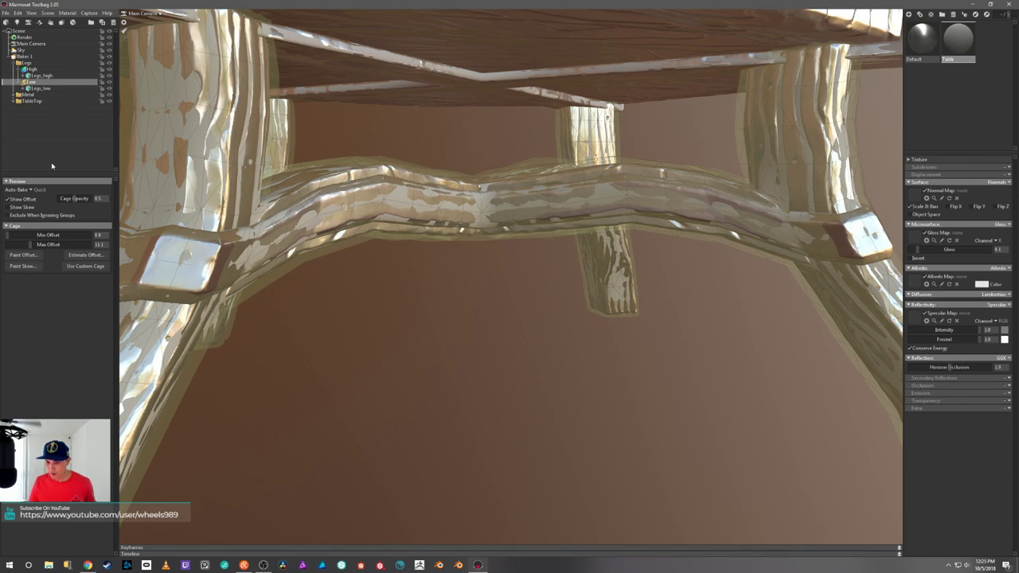
Hide the tabletop and high-poly legs, tighten the legs cage further, and collapse Legs.
left_click(109, 101)
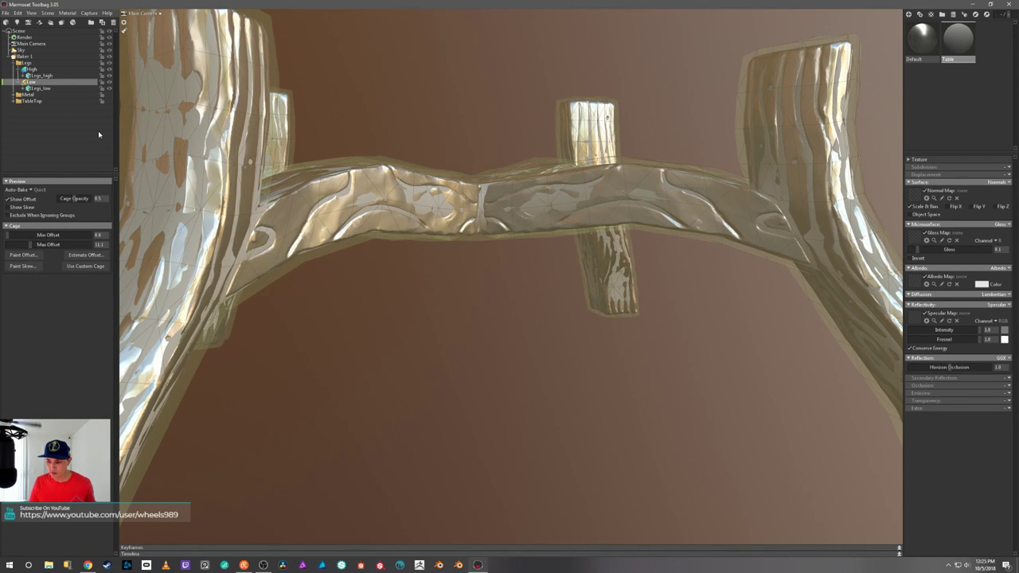
scroll(322, 100, "down", 3)
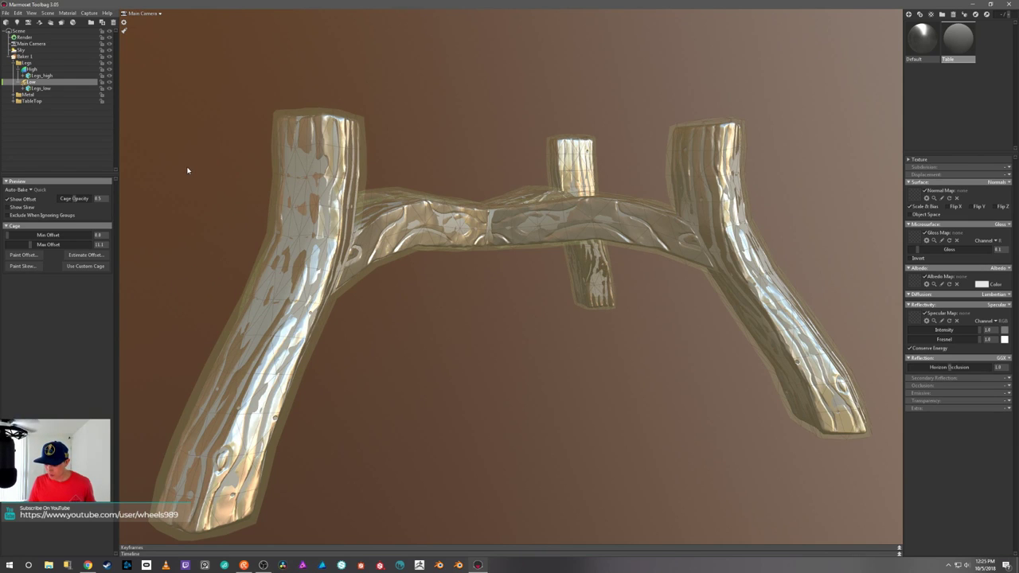
mouse_move(188, 170)
left_mouse_down()
mouse_move(234, 143)
mouse_move(250, 155)
mouse_move(180, 163)
left_mouse_up()
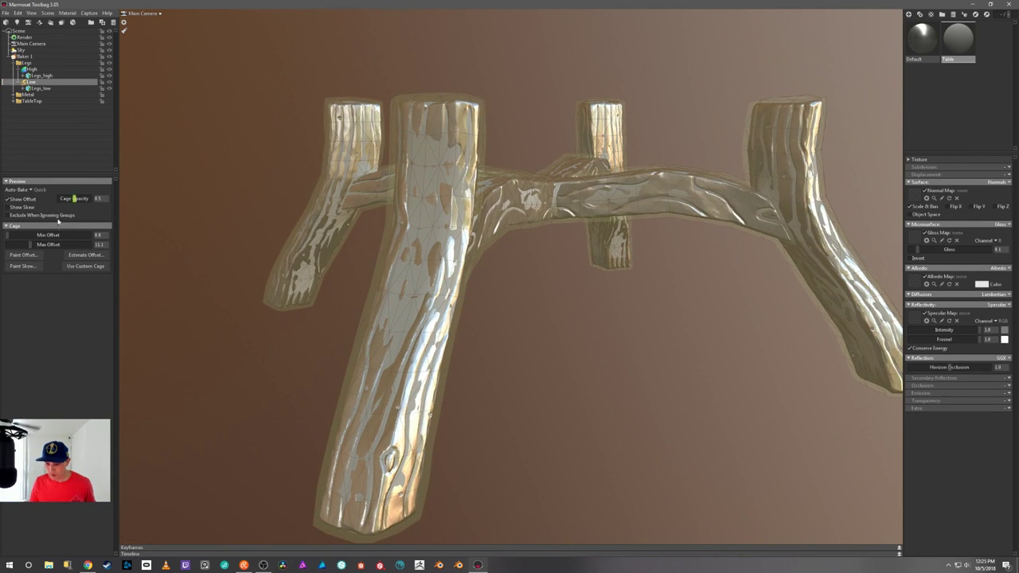
left_click_drag(29, 244, 28, 245)
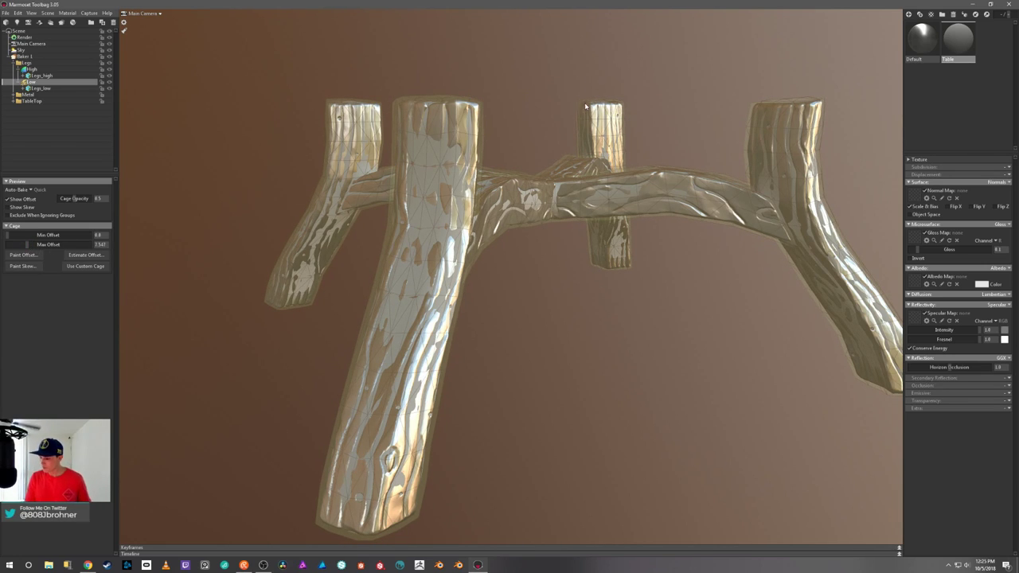
left_click_drag(579, 110, 460, 122)
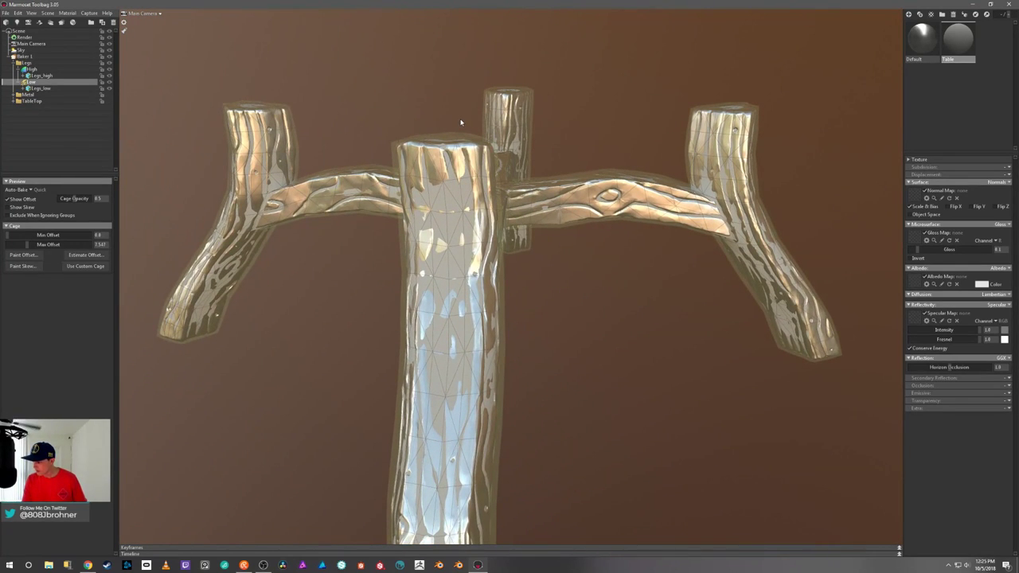
left_click(110, 71)
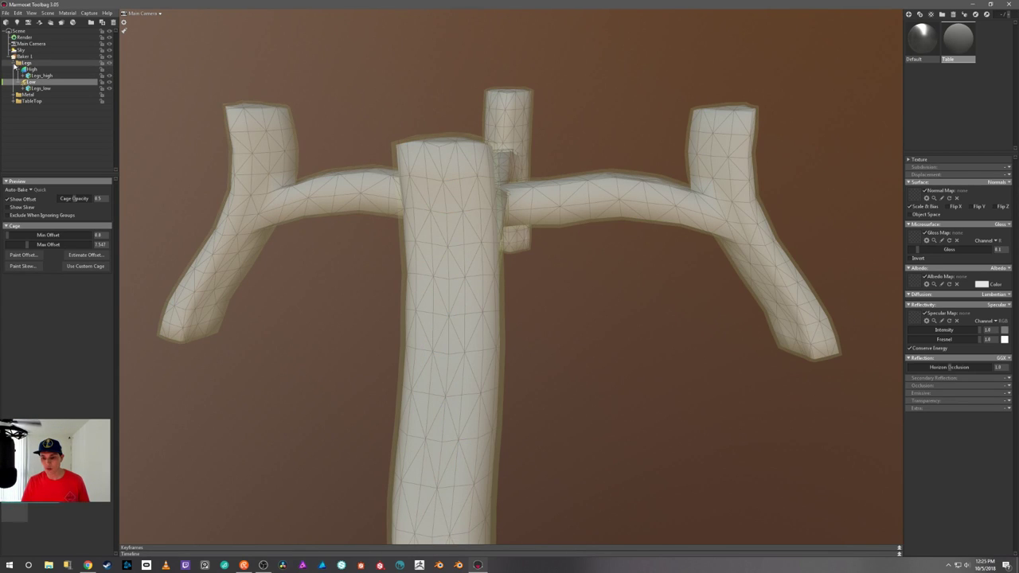
left_click(14, 64)
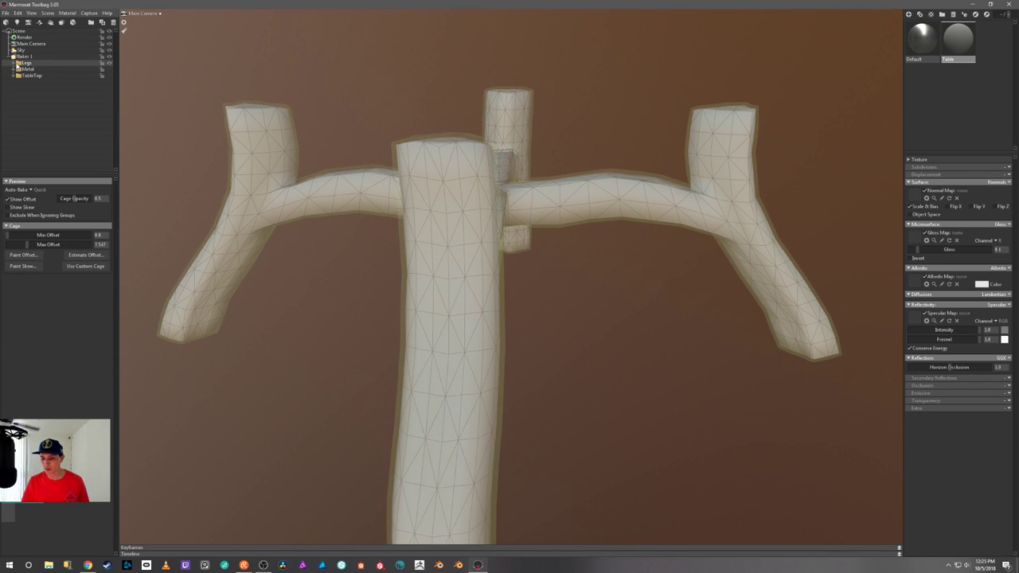
Select the low-poly metal band meshes and enlarge their cage max offset to 0.235.
left_click(27, 70)
left_click(14, 70)
left_click(30, 101)
left_click(23, 81)
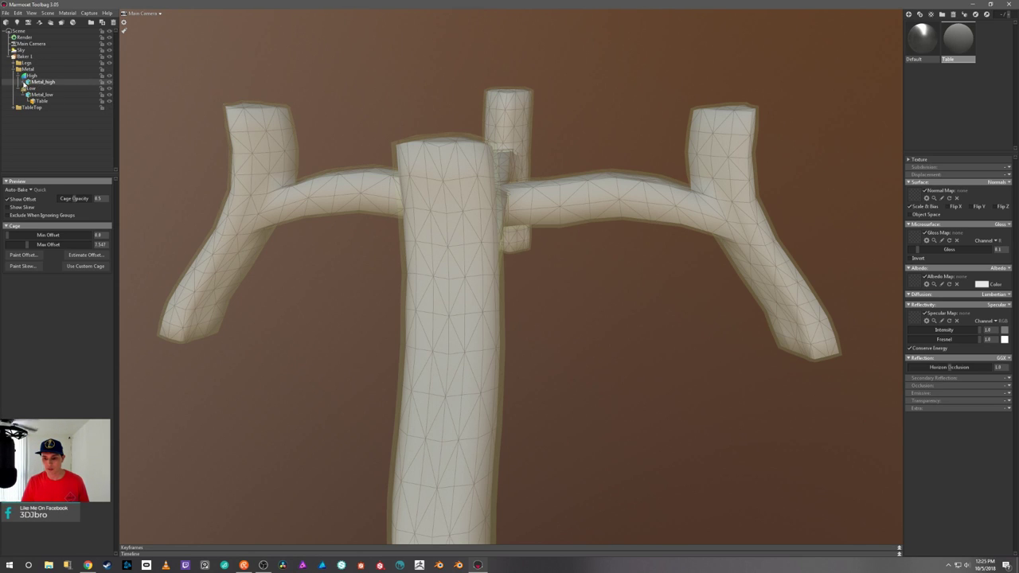
left_click(23, 94)
left_click(23, 93)
left_click(32, 88)
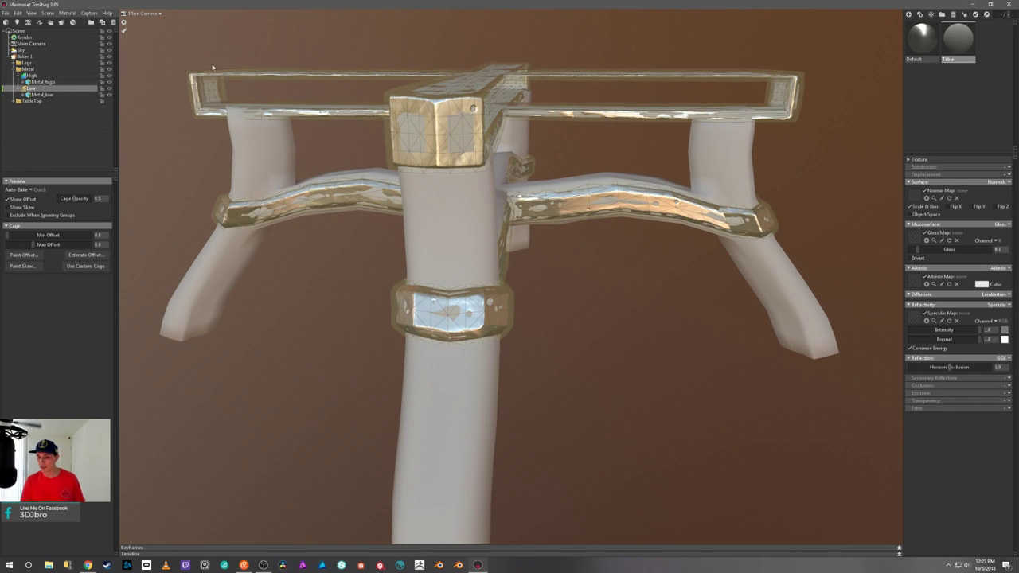
left_click_drag(323, 45, 370, 103)
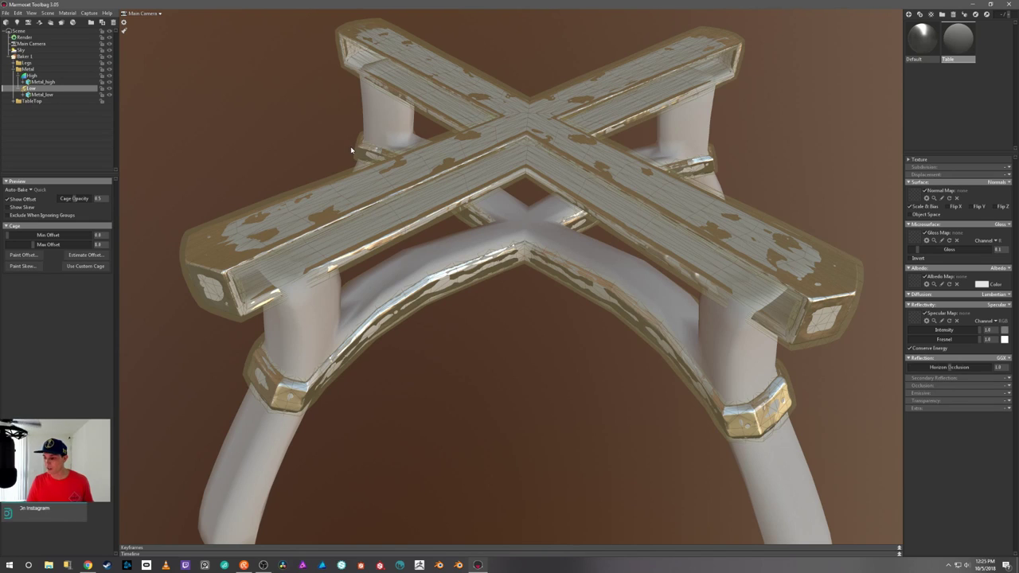
left_click_drag(336, 151, 337, 150)
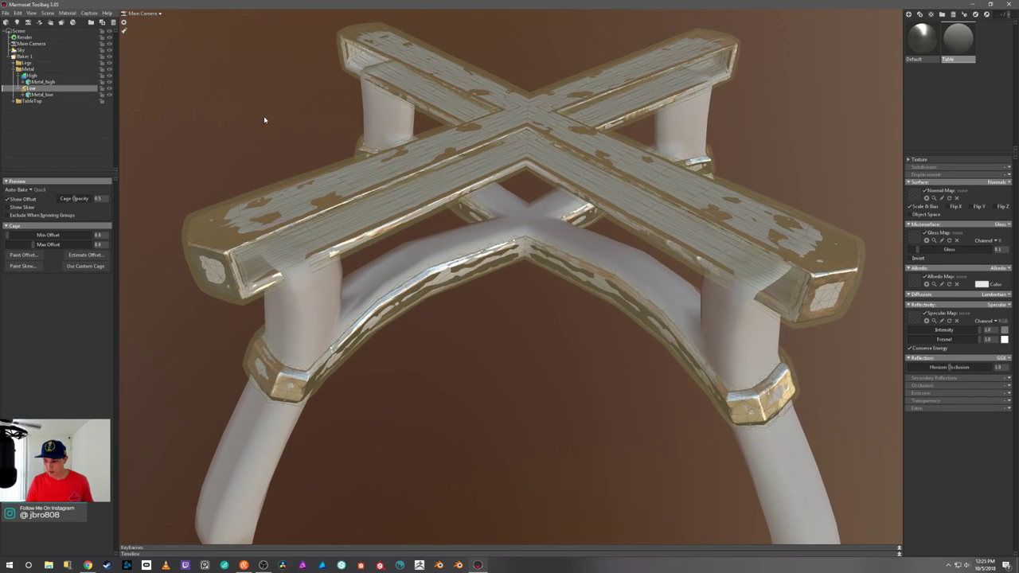
left_click_drag(263, 121, 271, 101)
scroll(239, 82, "up", 2)
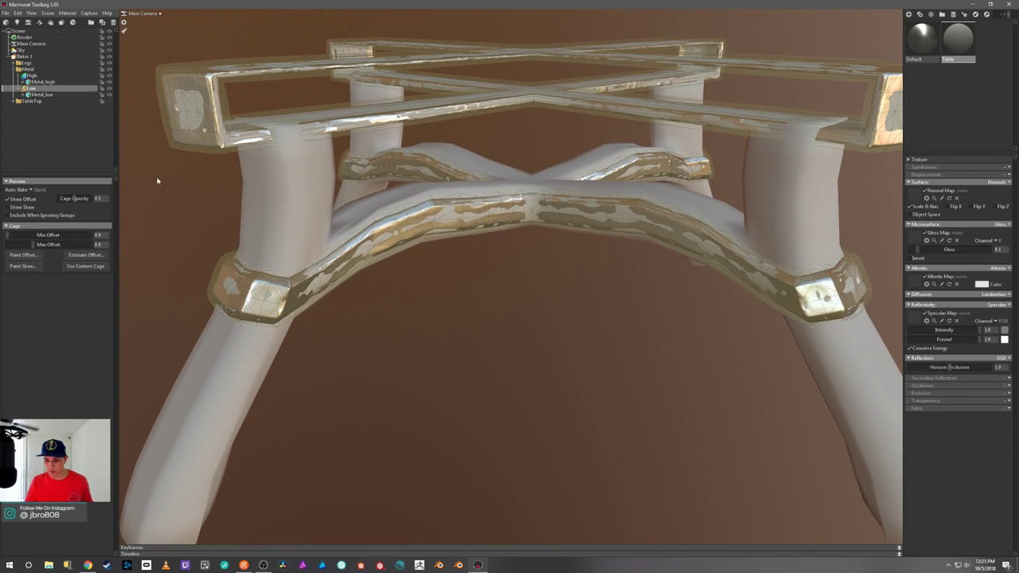
left_click_drag(35, 245, 33, 244)
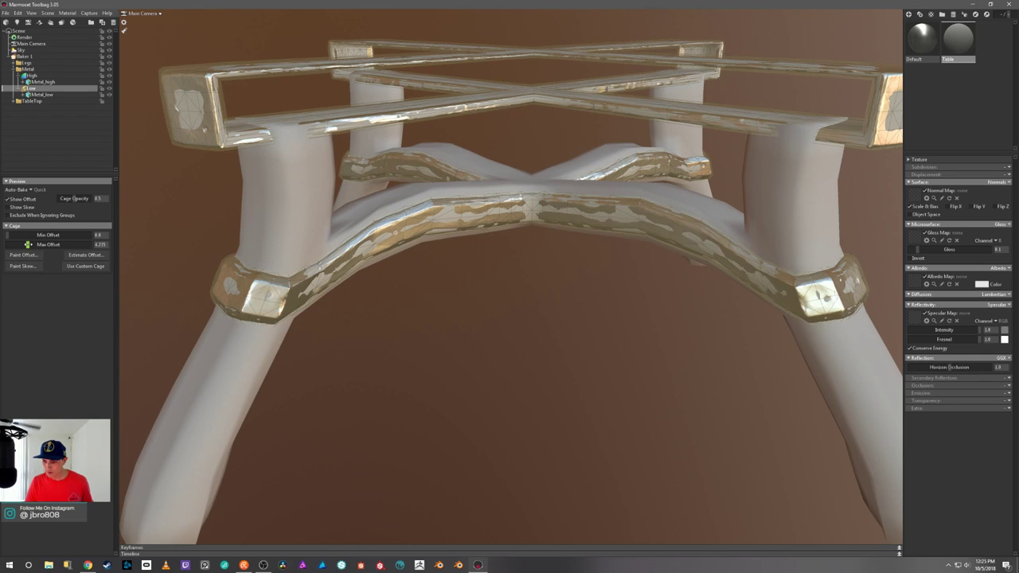
Collapse the Metal group, expand TableTop and show the textured high-poly tabletop.
left_click_drag(141, 129, 268, 237)
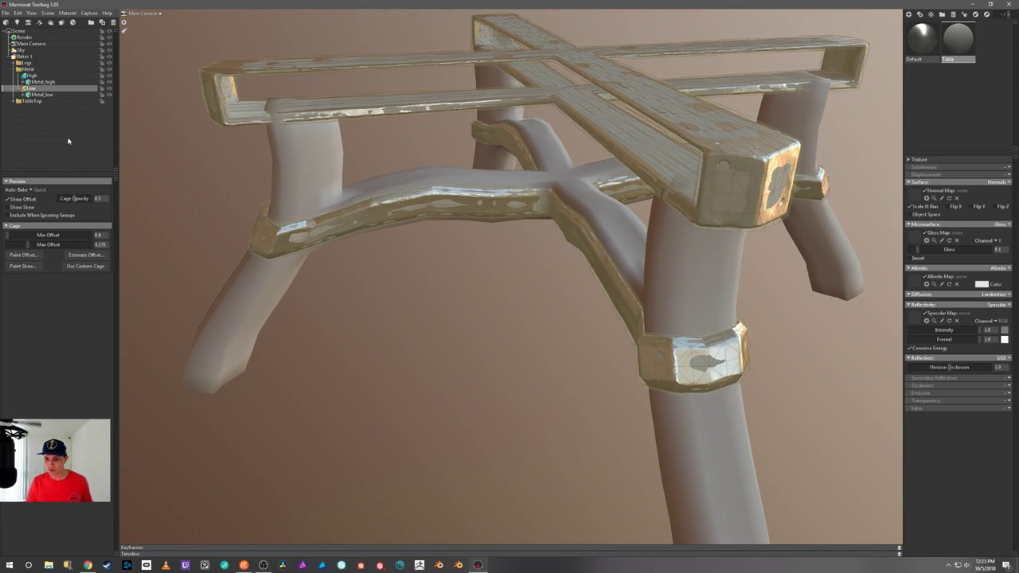
left_click(13, 70)
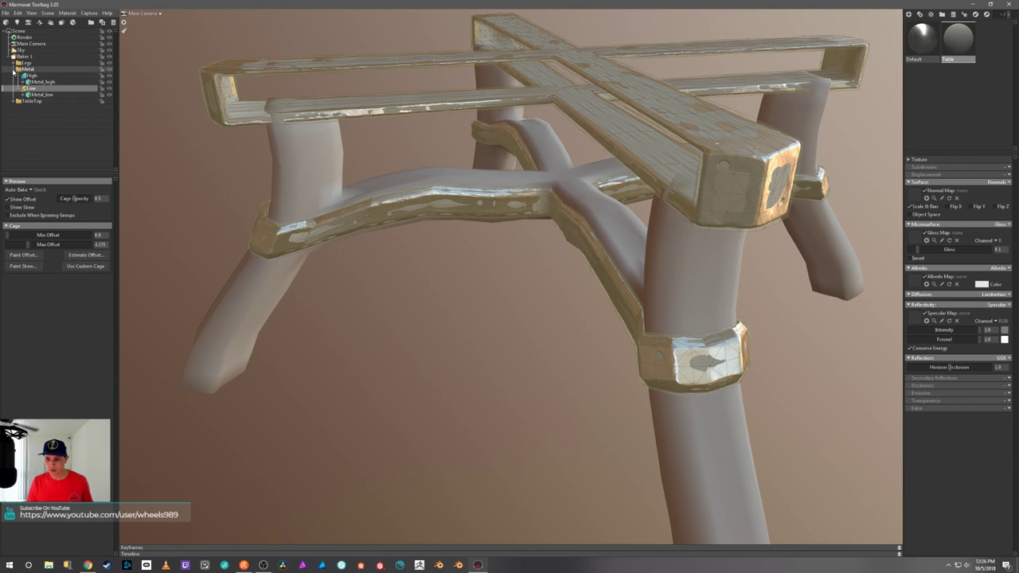
left_click(13, 70)
left_click(17, 77)
left_click(14, 76)
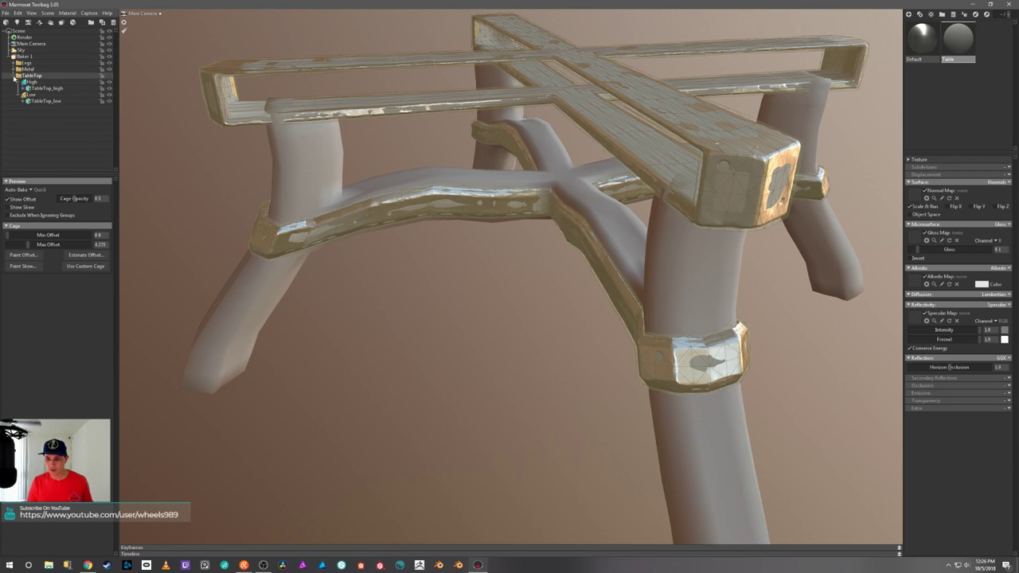
left_click(106, 77)
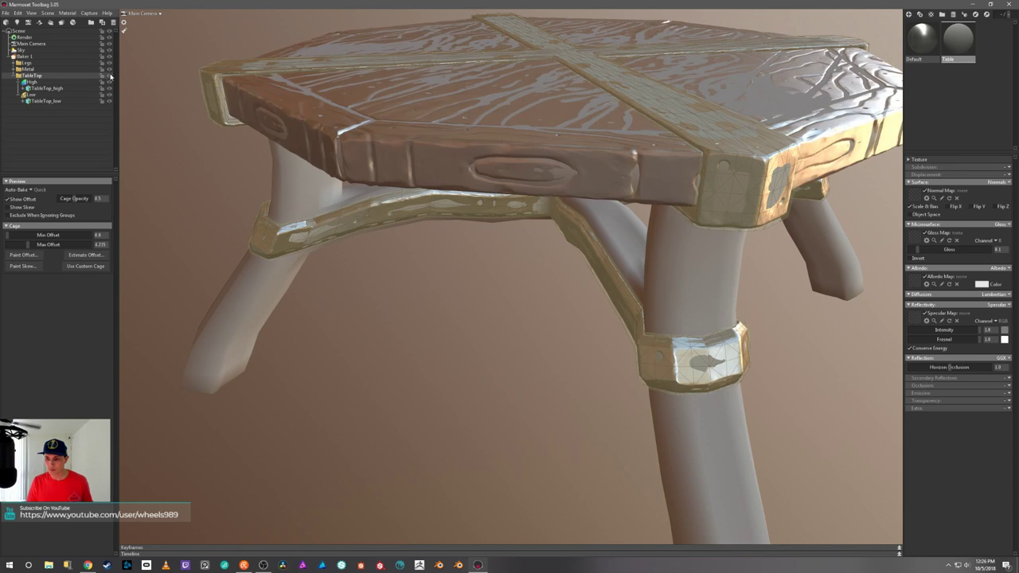
Shrink the TableTop low cage max offset from 16.0 to 8.959, then collapse TableTop.
left_click(48, 95)
left_click_drag(177, 147, 202, 159)
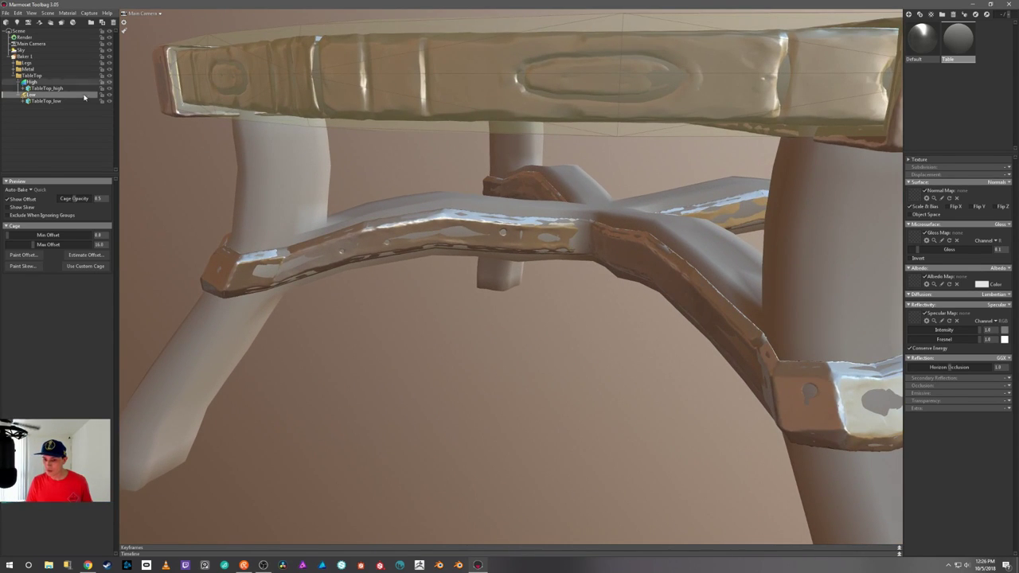
left_click_drag(34, 245, 30, 244)
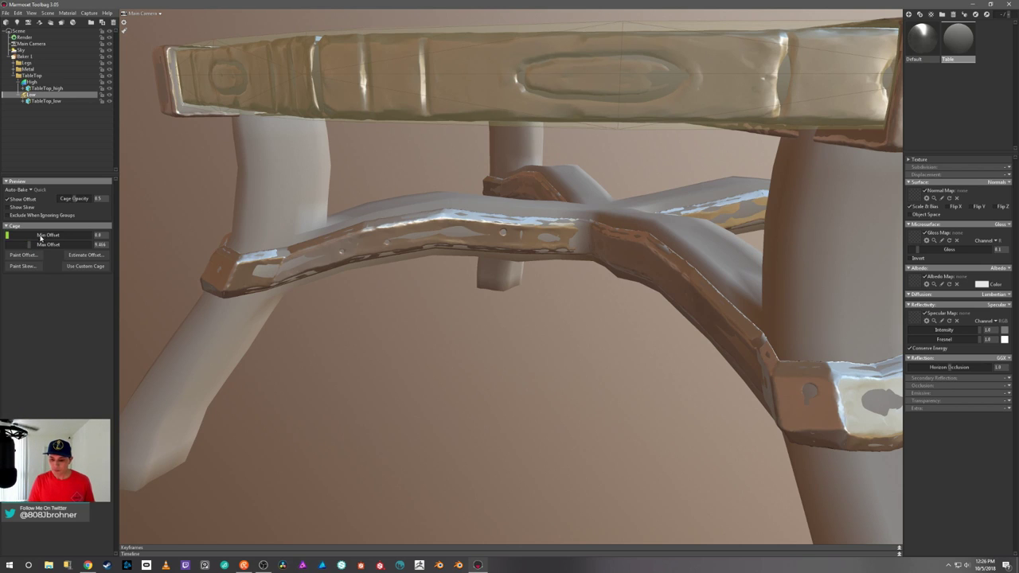
left_click_drag(30, 246, 29, 244)
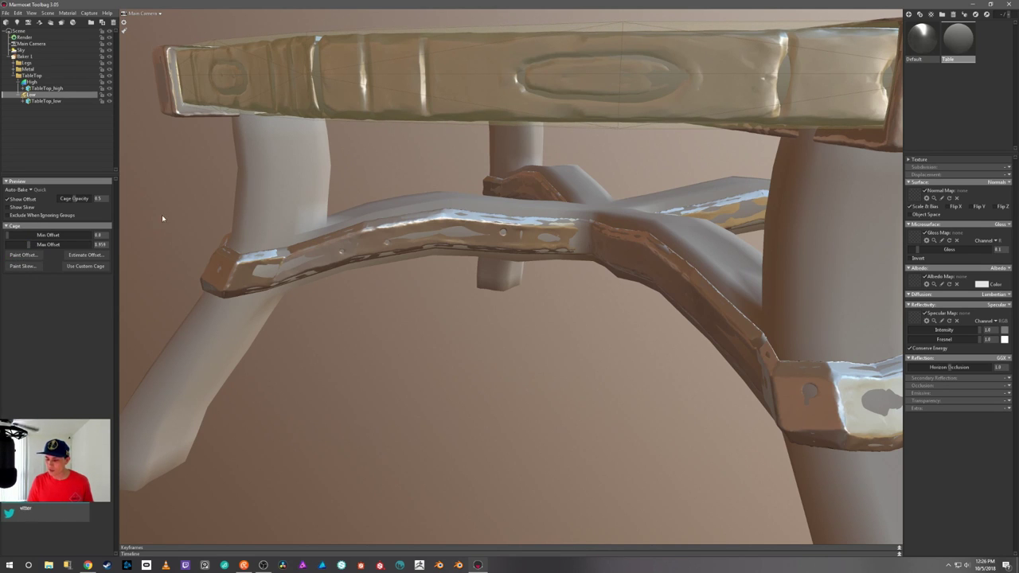
left_click_drag(409, 163, 421, 51)
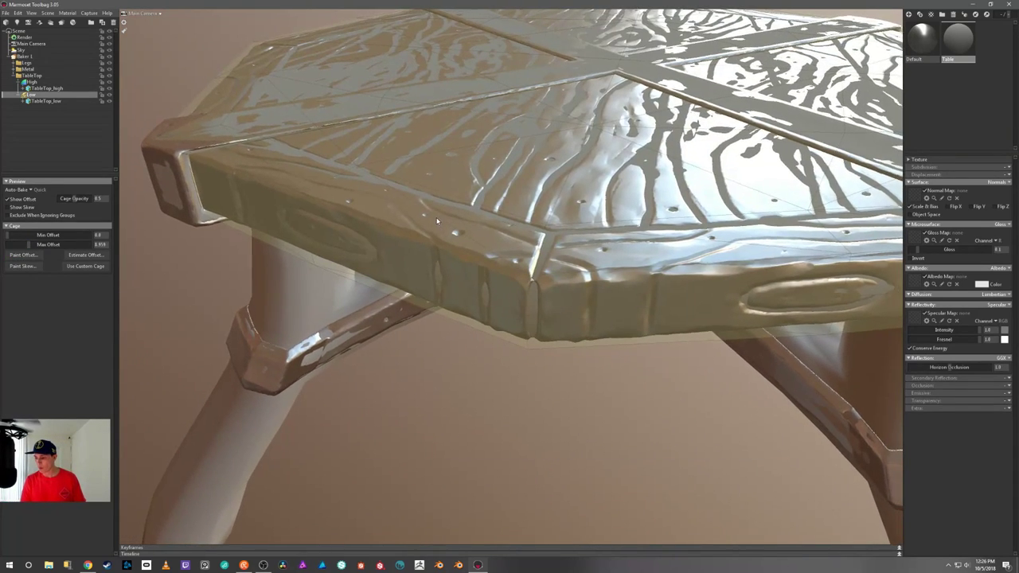
scroll(433, 199, "down", 5)
left_click_drag(646, 80, 632, 107)
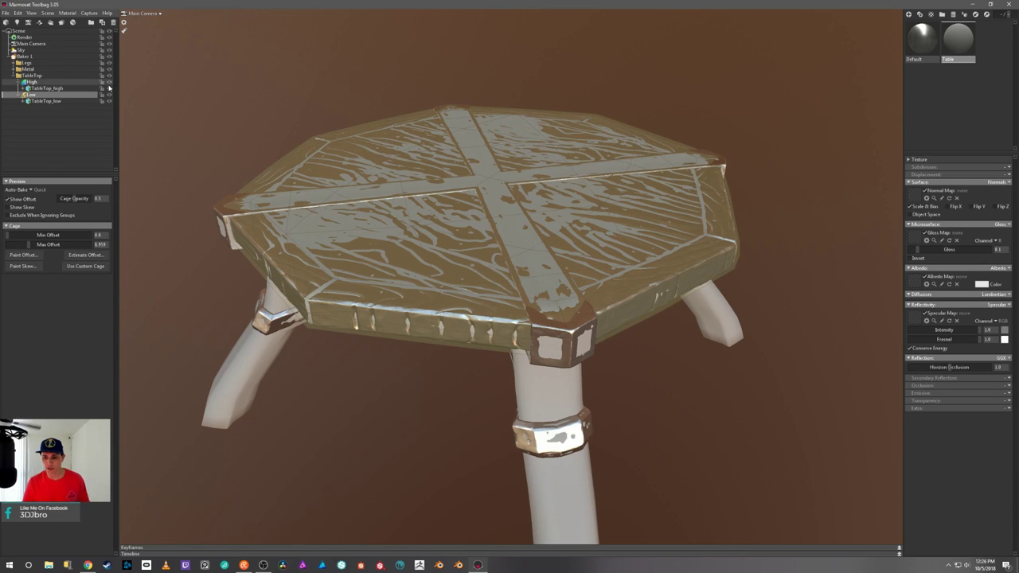
left_click(12, 76)
left_click(13, 76)
left_click(13, 77)
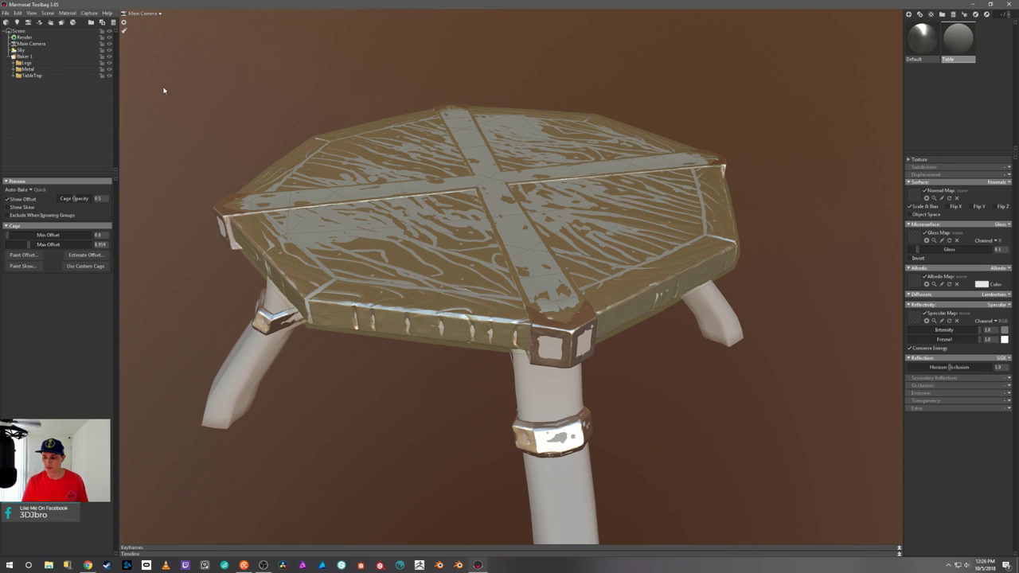
Hide the high-poly tabletop mesh and collapse the TableTop group.
left_click_drag(267, 142, 269, 133)
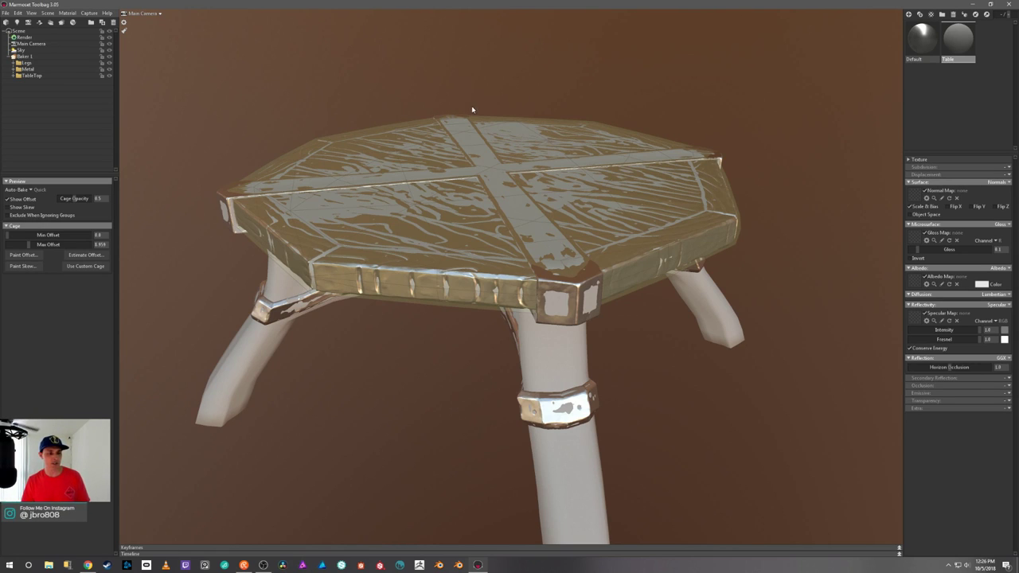
left_click_drag(517, 70, 536, 80)
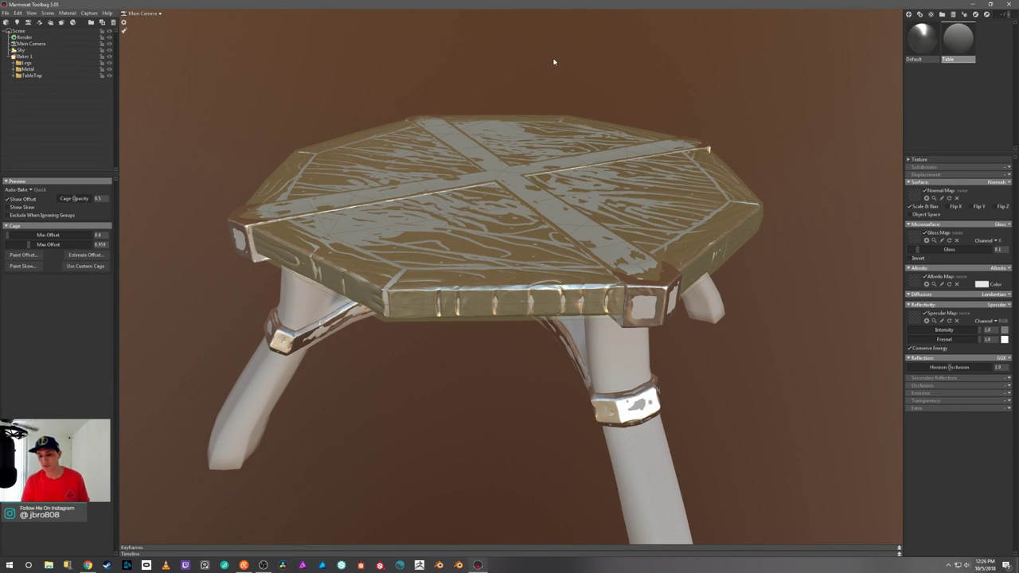
left_click_drag(579, 78, 588, 75)
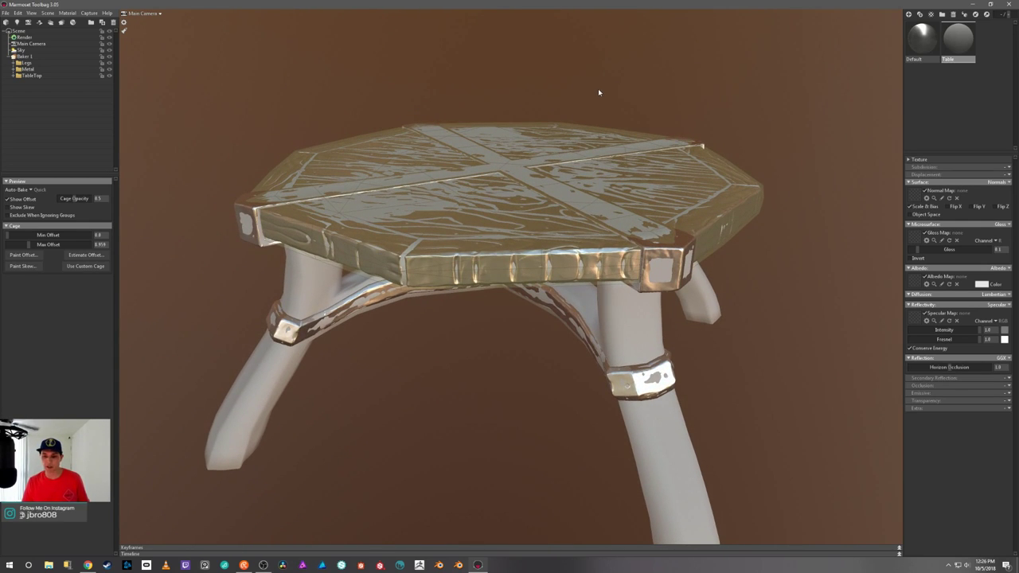
left_click(14, 75)
left_click(103, 94)
left_click(109, 82)
left_click(14, 75)
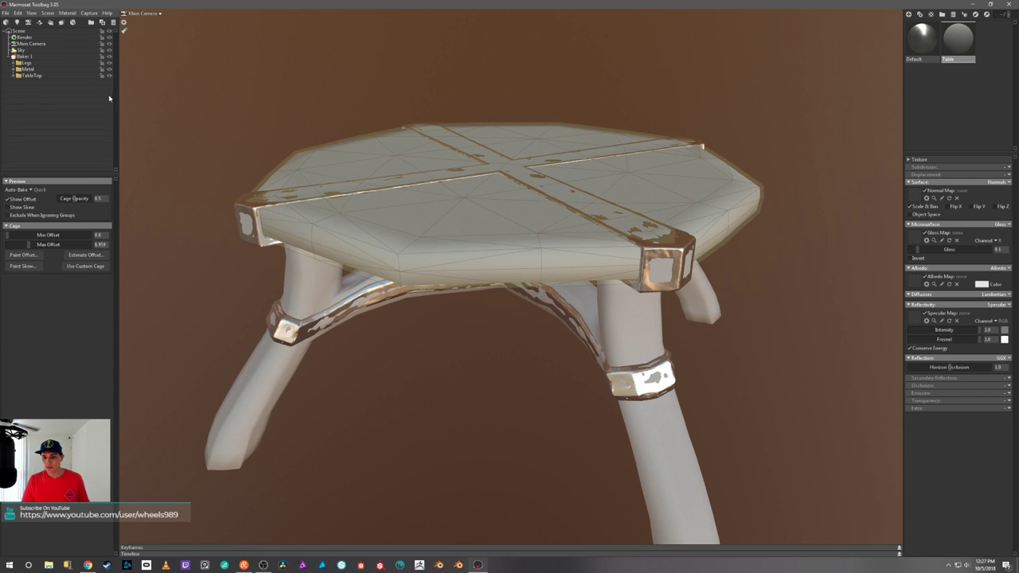
Hide the high-poly metal band meshes, collapse Metal, and reselect the baker.
left_click(13, 68)
left_click(98, 89)
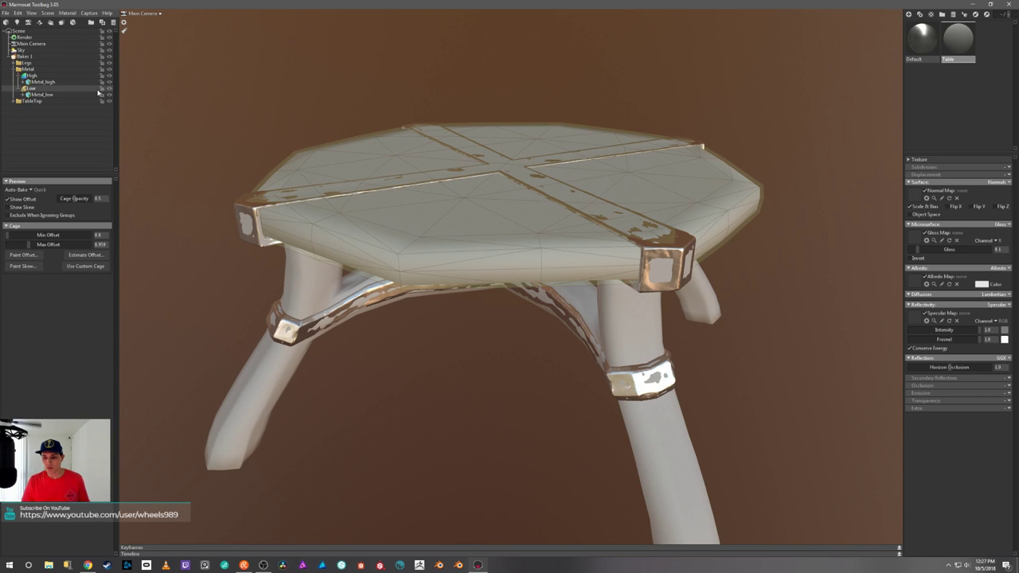
left_click(109, 82)
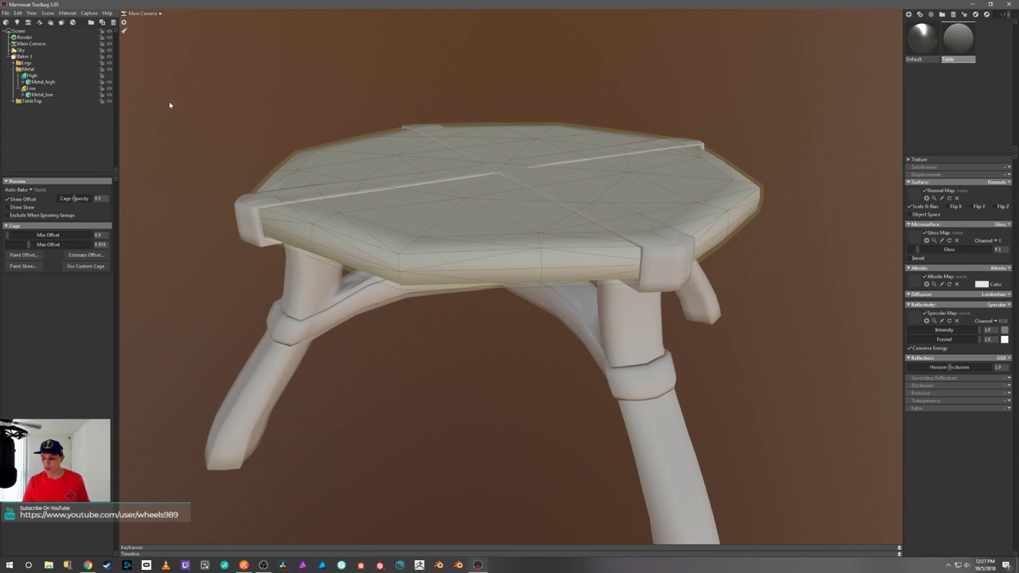
left_click_drag(170, 105, 187, 99)
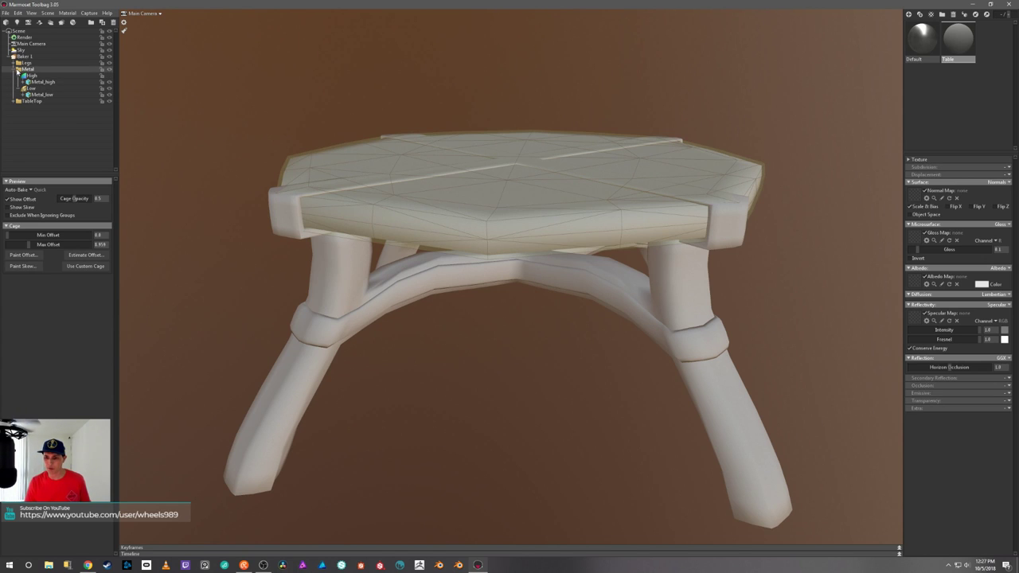
left_click(13, 70)
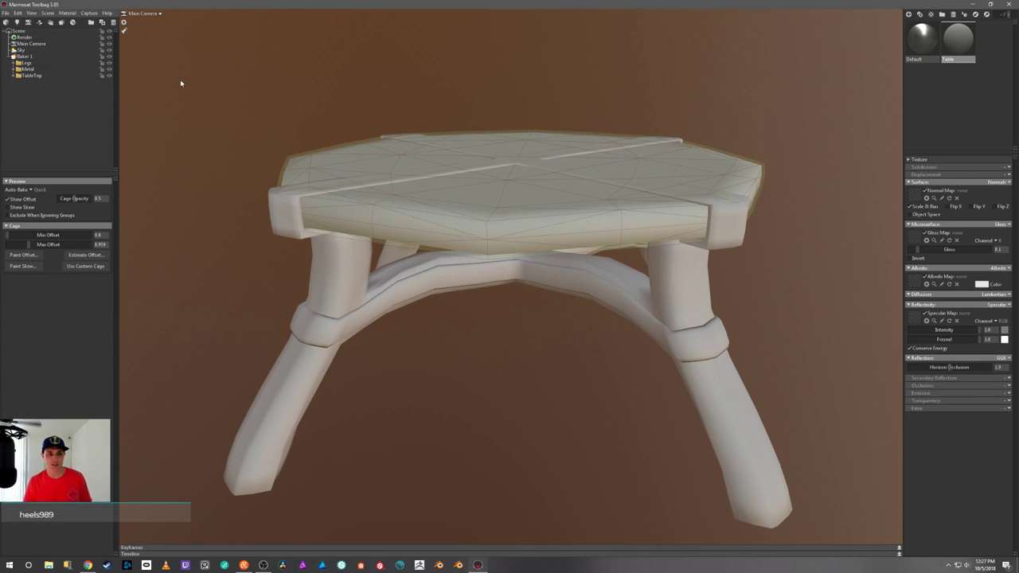
left_click(221, 103)
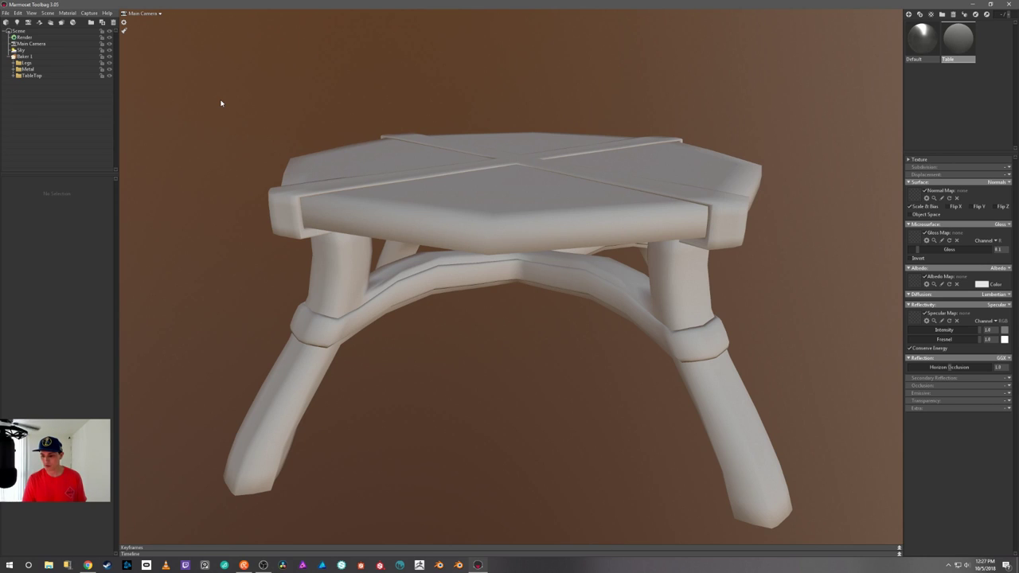
left_click(26, 57)
Check the plain untextured table from a few angles and launch the texture bake.
left_click_drag(194, 204, 220, 170)
left_click_drag(371, 92, 431, 66)
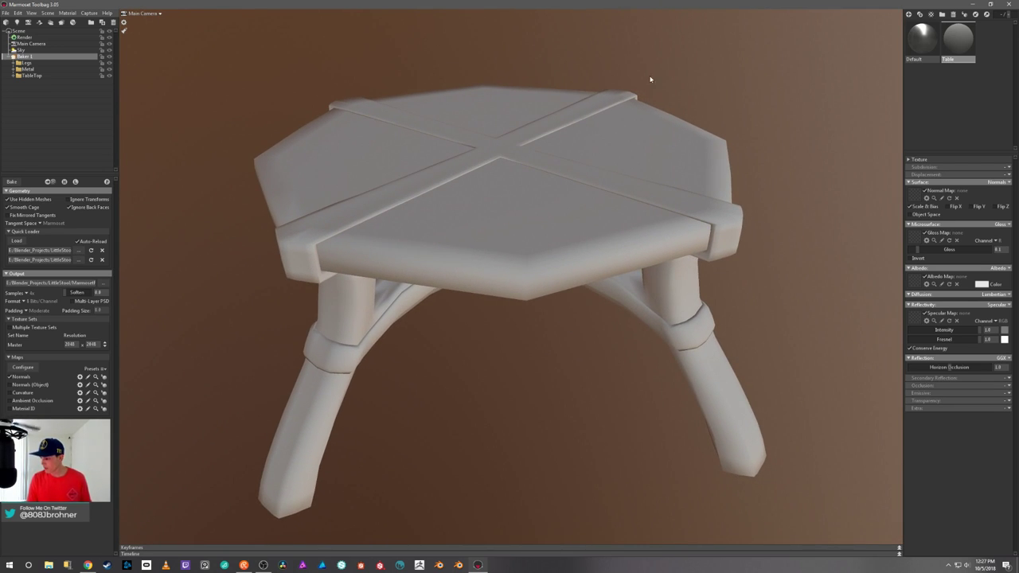
left_click_drag(745, 85, 714, 84)
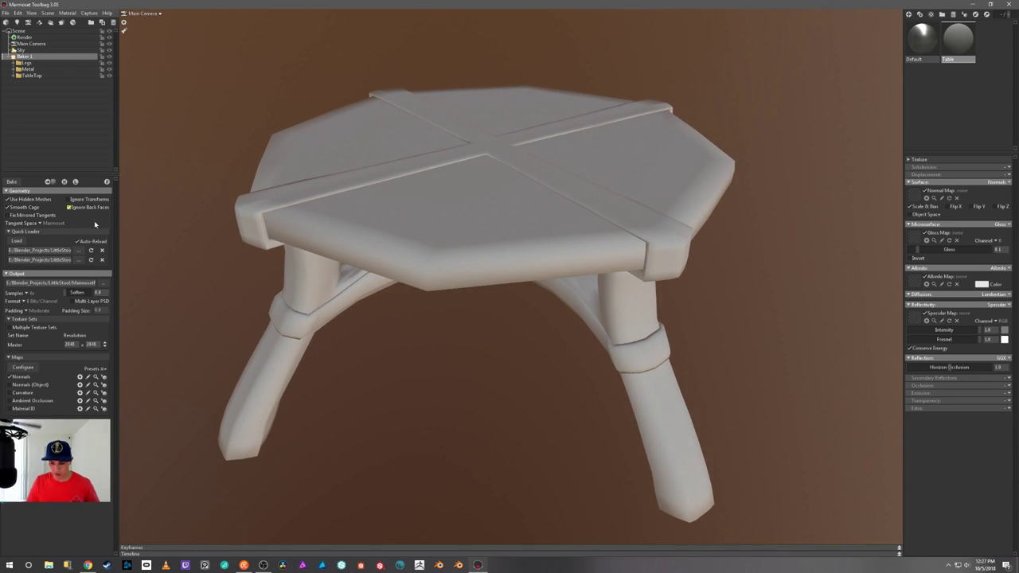
left_click(11, 182)
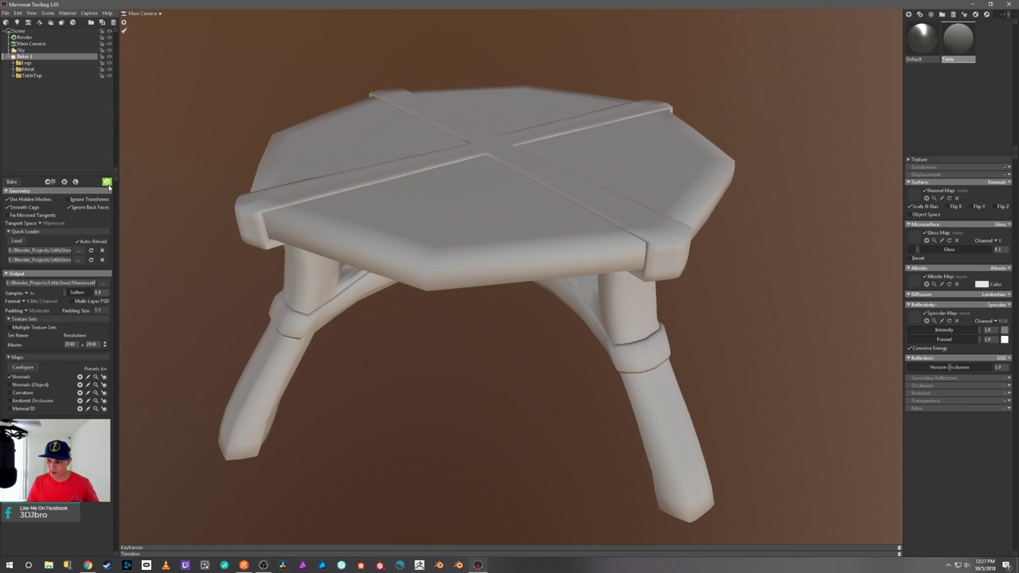
Orbit and zoom around the table to inspect the carved wood-grain detail from above and below.
left_click_drag(228, 134, 313, 146)
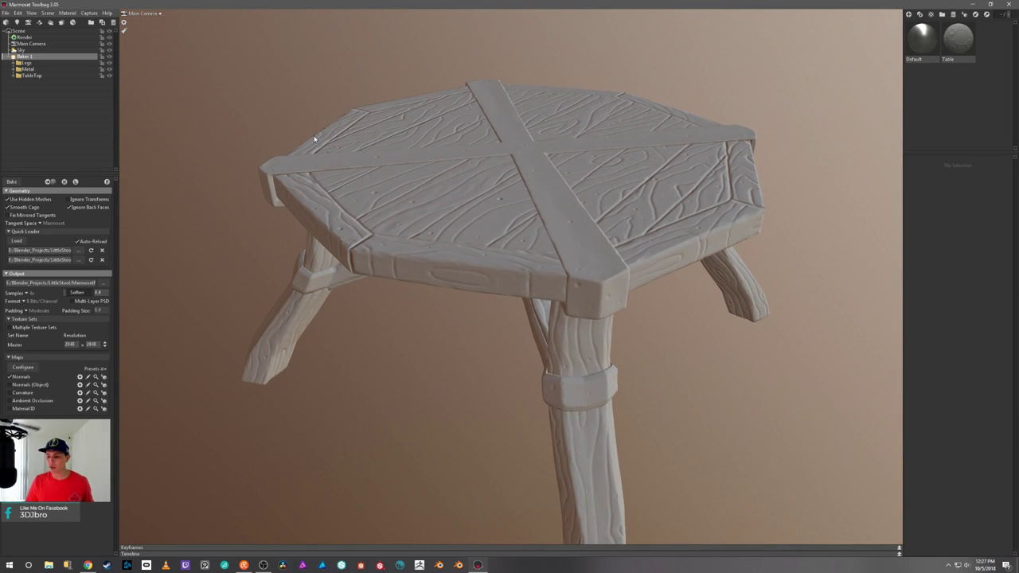
left_click_drag(411, 78, 359, 77)
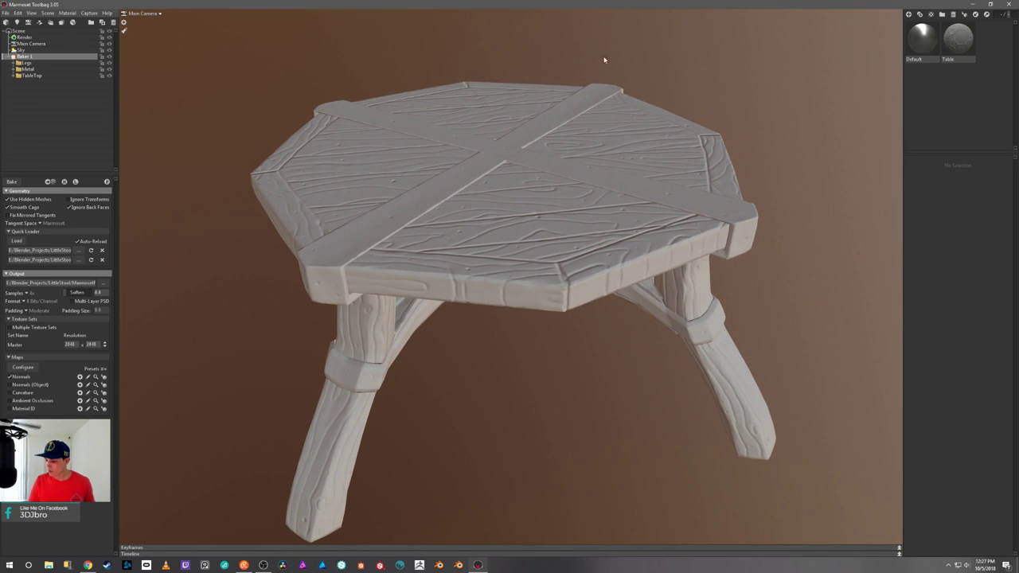
left_click_drag(667, 57, 529, 100)
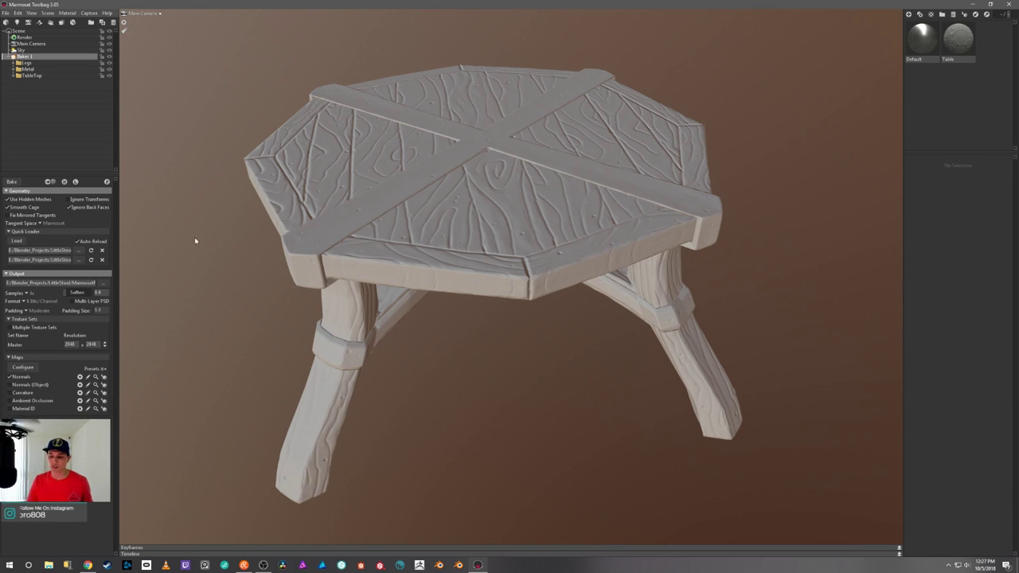
left_click_drag(198, 236, 214, 209)
scroll(214, 213, "up", 3)
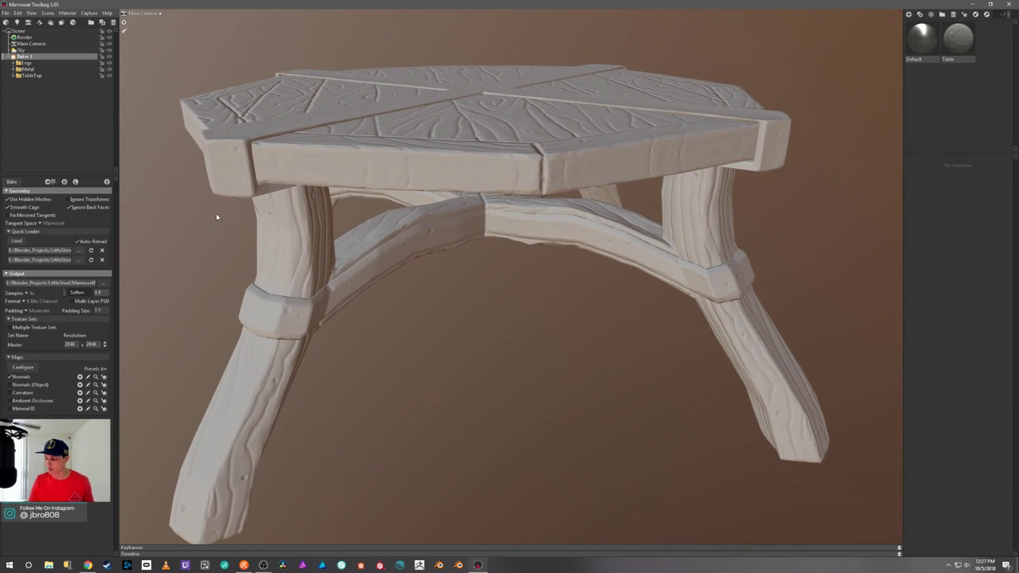
left_click_drag(501, 282, 562, 363)
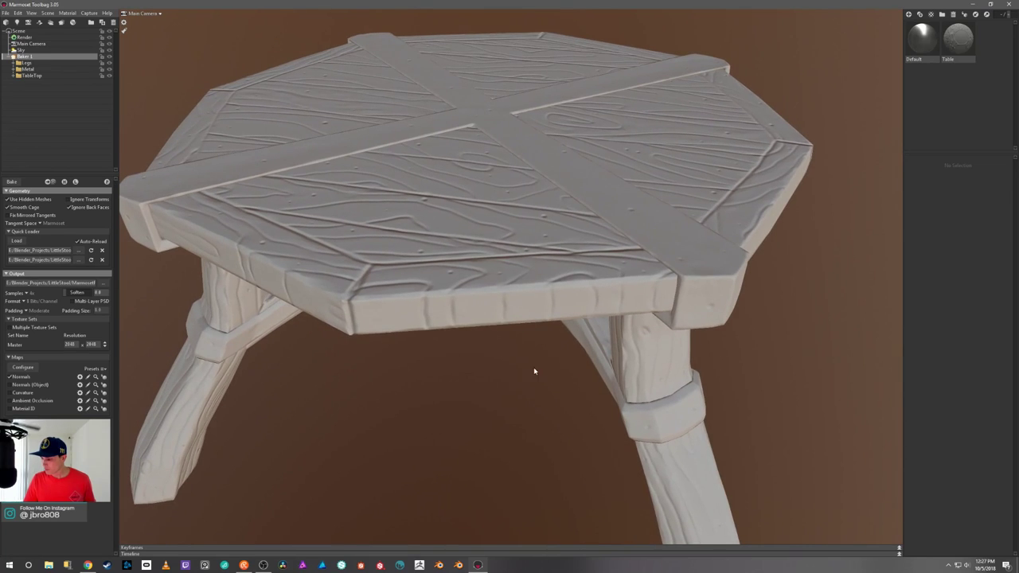
scroll(563, 363, "down", 5)
mouse_move(502, 339)
left_mouse_down()
mouse_move(518, 354)
mouse_move(592, 344)
mouse_move(502, 335)
left_mouse_up()
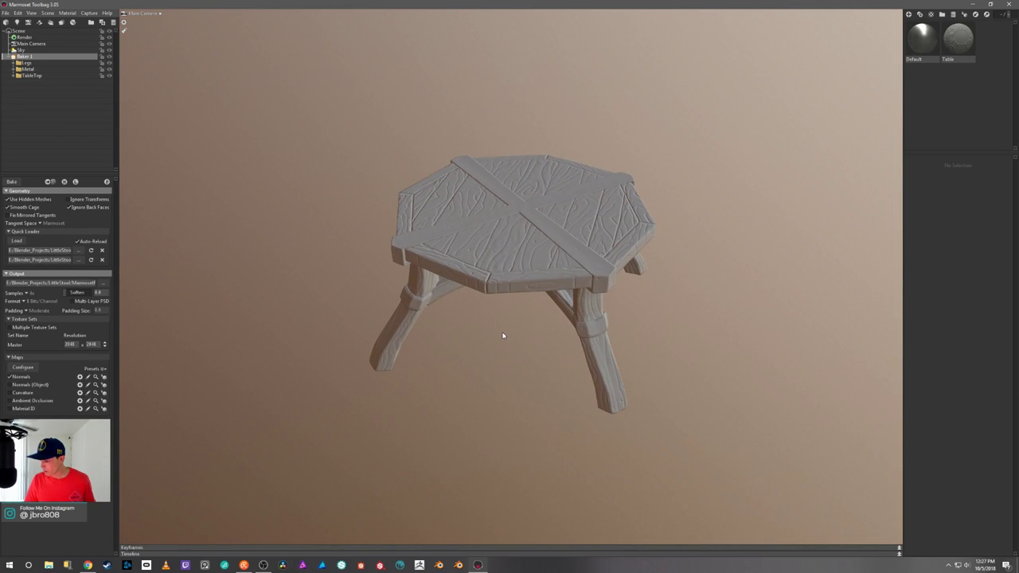
scroll(505, 354, "up", 5)
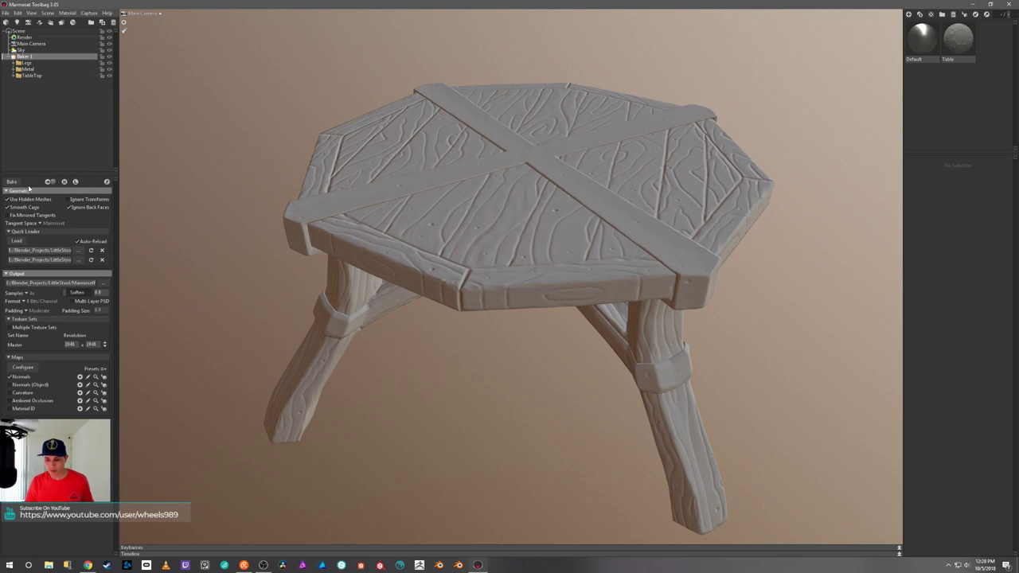
left_click(34, 367)
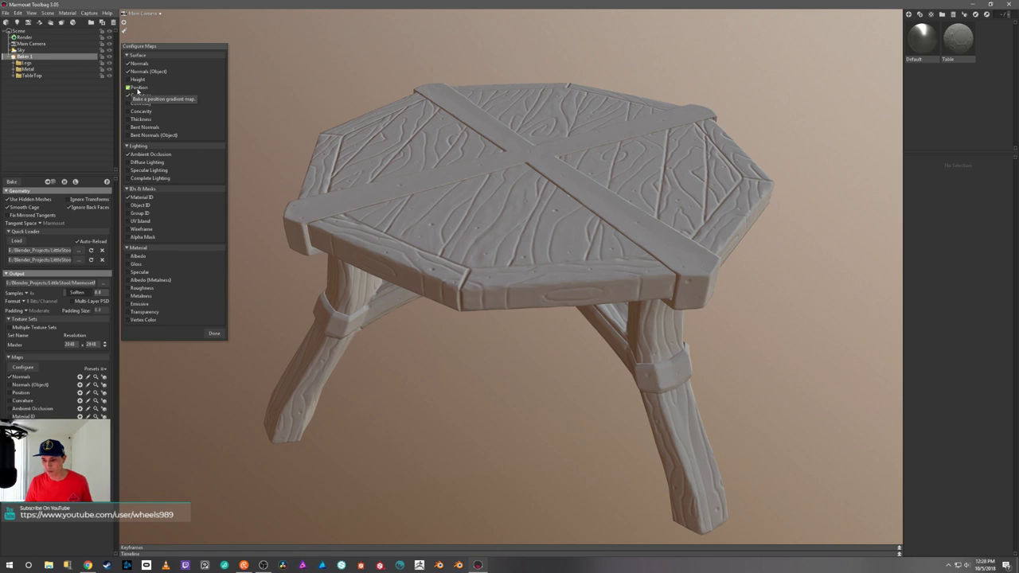
Add the Thickness and Vertex Color maps to the bake list.
left_click(139, 120)
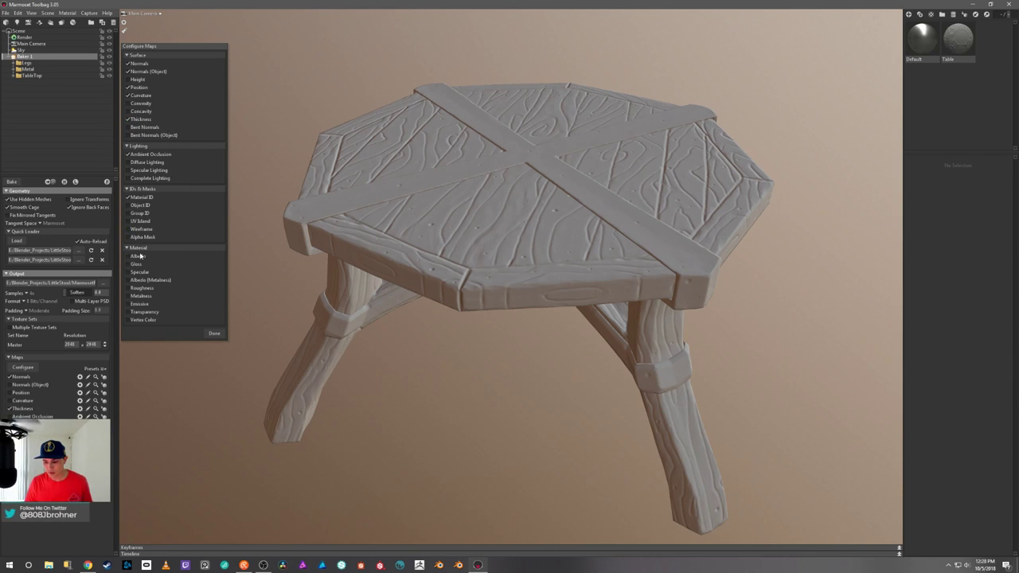
left_click(128, 320)
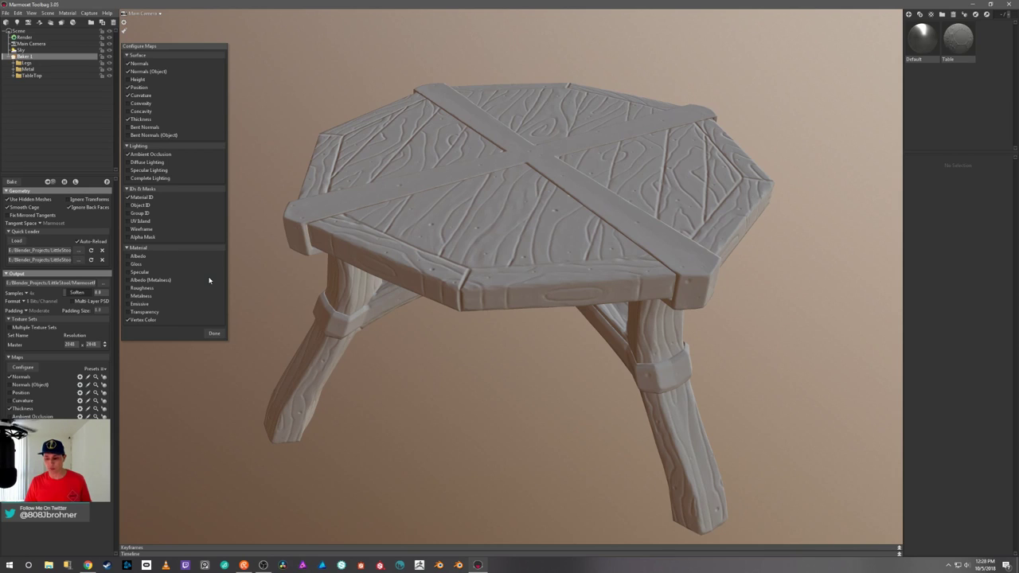
left_click(214, 333)
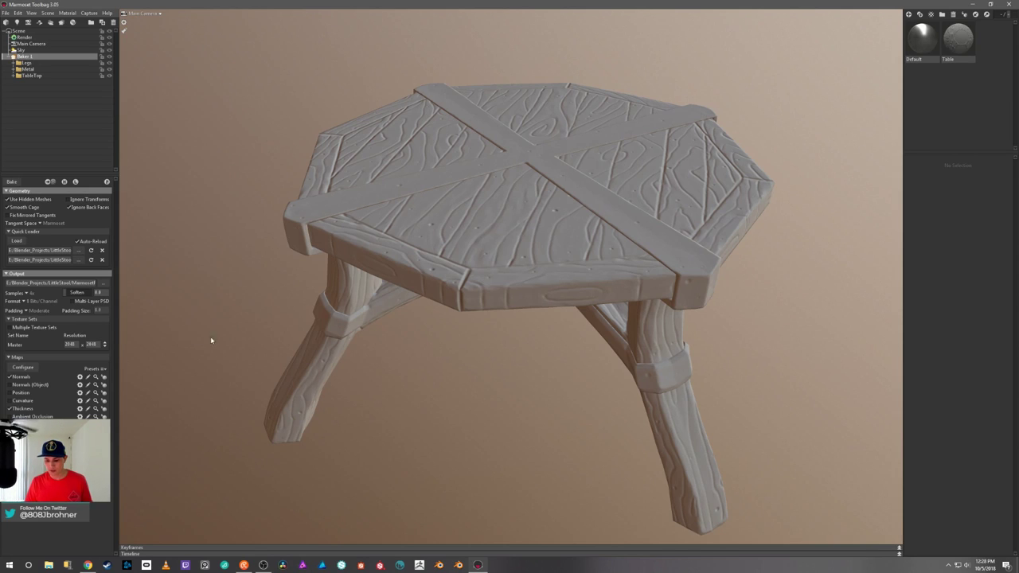
Enable object-space Normals, Position, Curvature and Ambient Occlusion maps for baking.
left_click(9, 385)
left_click(9, 393)
left_click(10, 401)
left_click(10, 416)
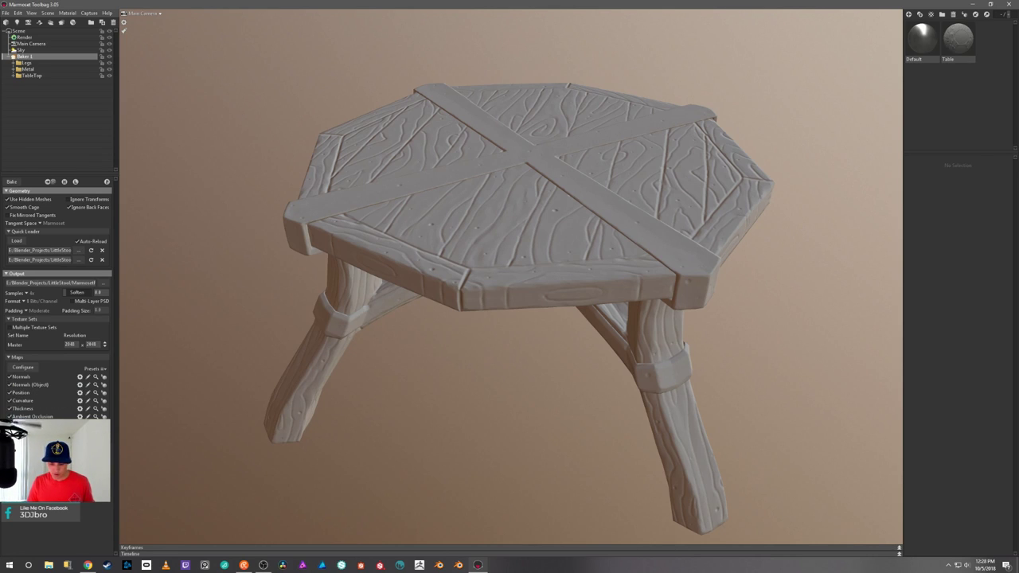
left_click(80, 416)
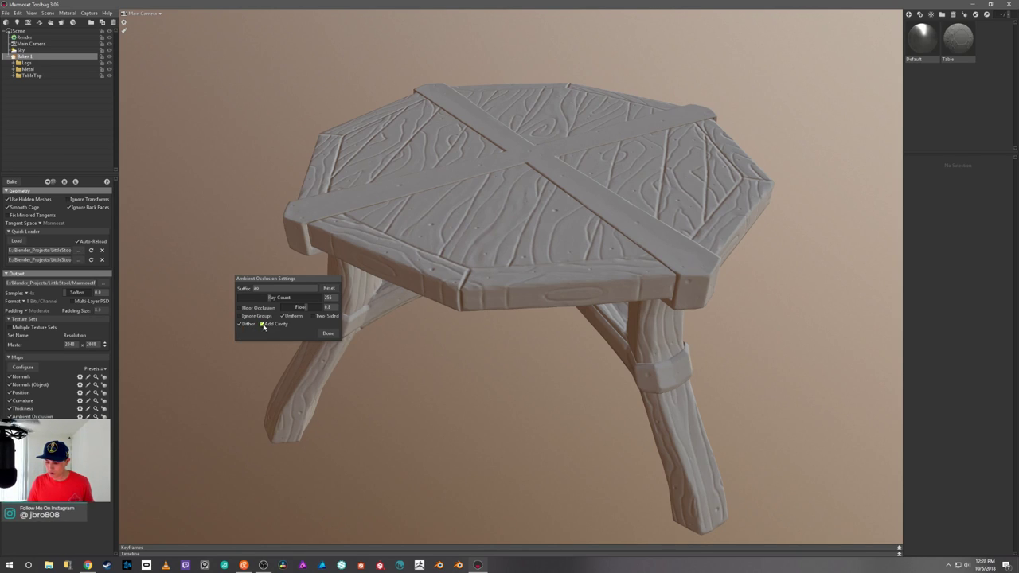
Close the ambient occlusion settings and set the bake samples to 64x.
left_click(327, 333)
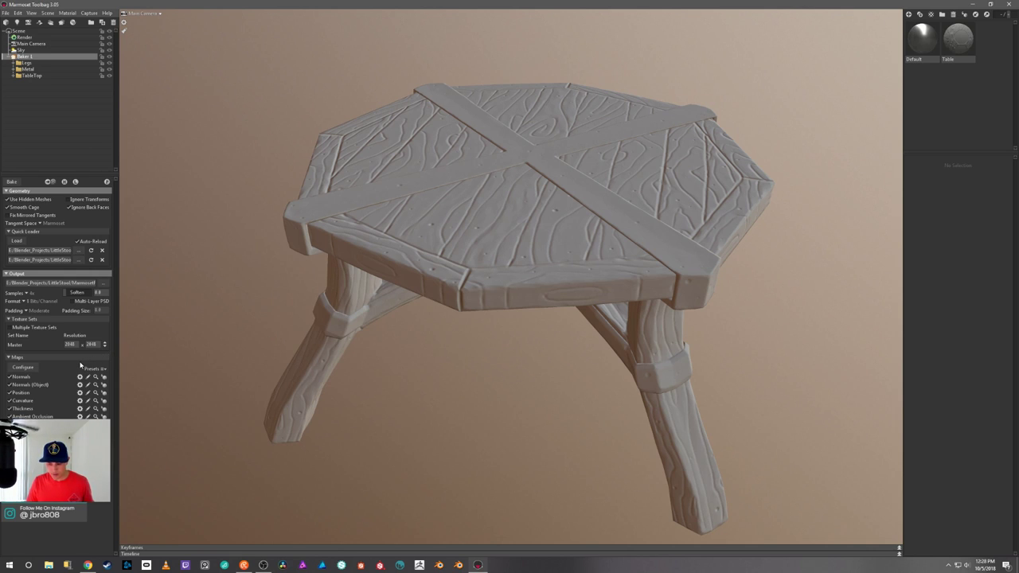
left_click(28, 294)
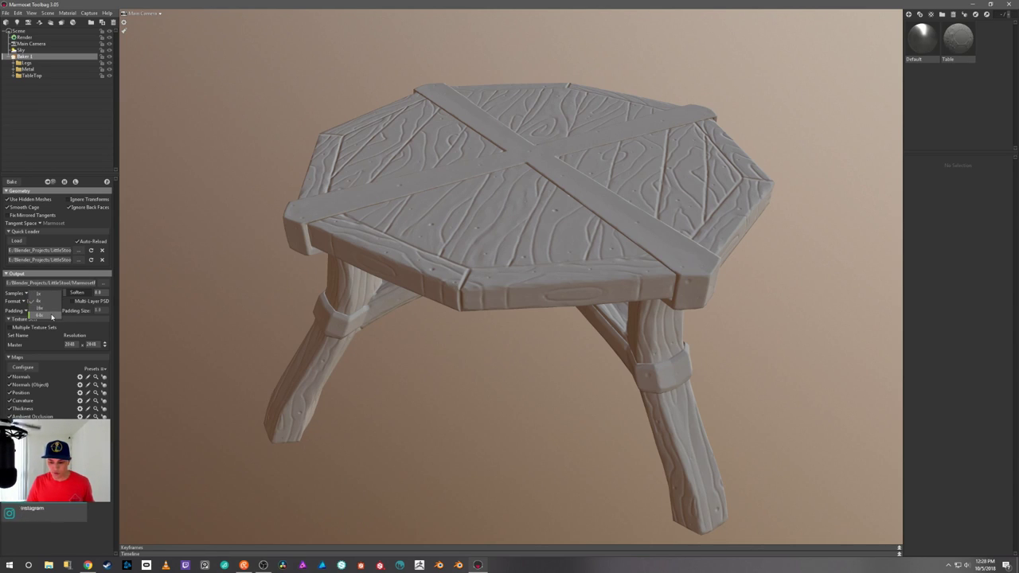
left_click(52, 315)
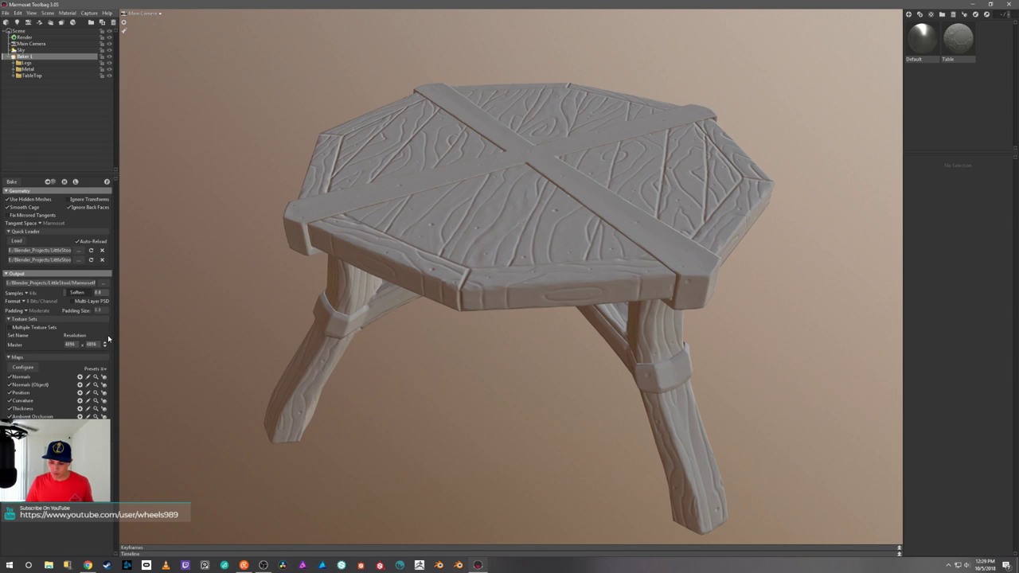
left_click_drag(179, 322, 220, 302)
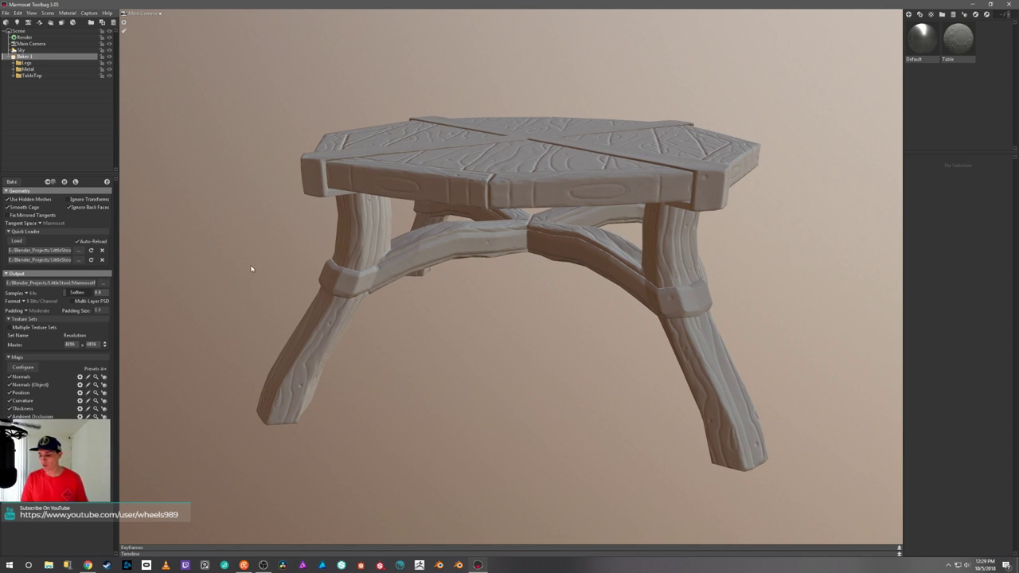
left_click_drag(267, 257, 346, 271)
scroll(281, 263, "up", 3)
scroll(281, 263, "down", 3)
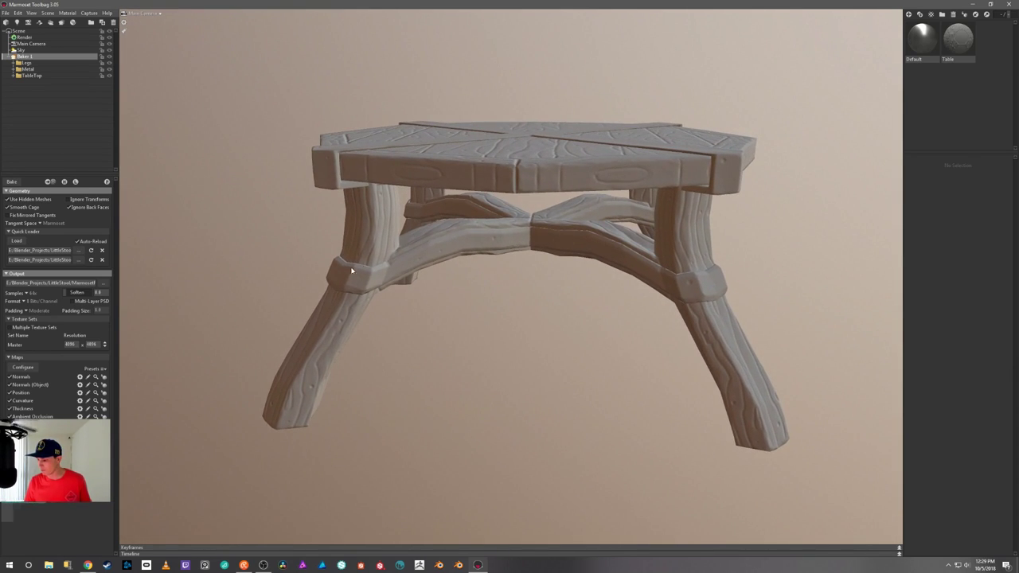
left_click_drag(476, 264, 489, 283)
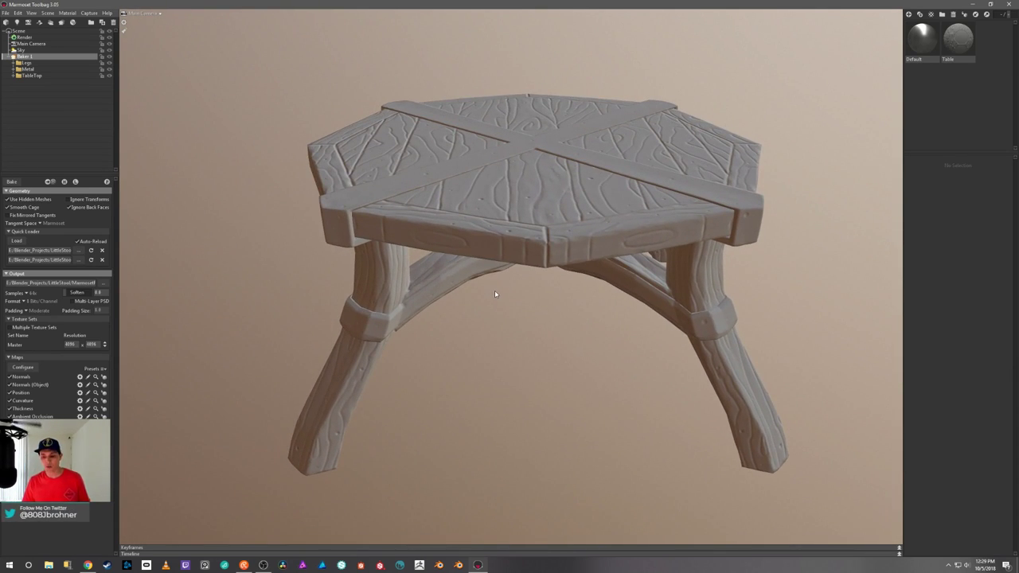
left_click_drag(263, 218, 286, 236)
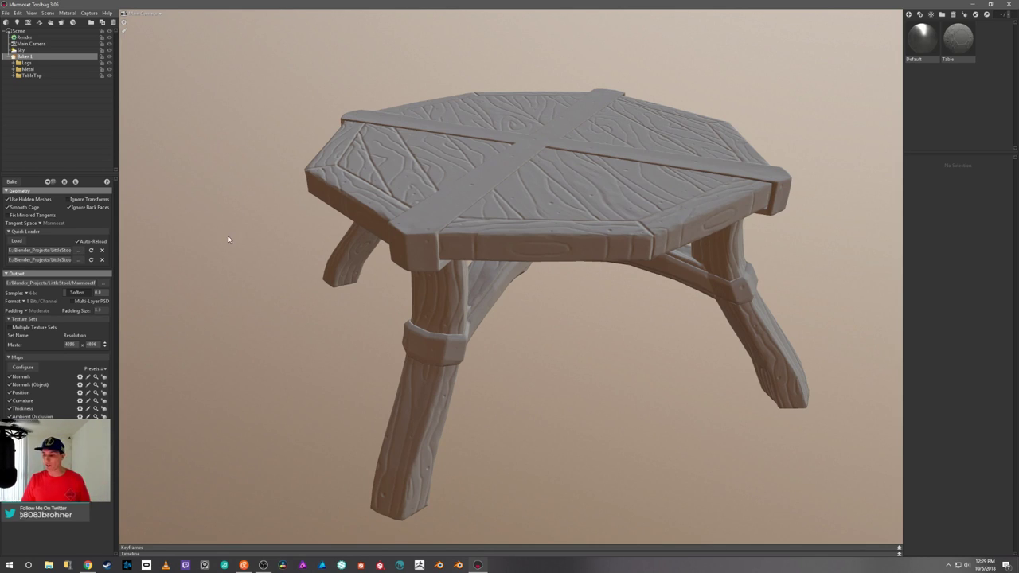
left_click_drag(237, 232, 244, 210)
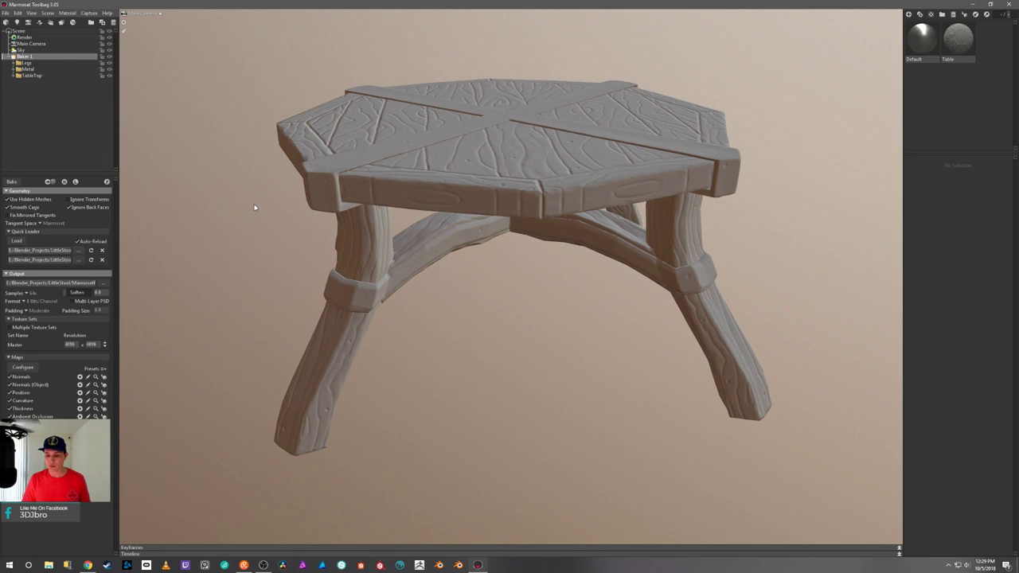
left_click_drag(256, 221, 241, 249)
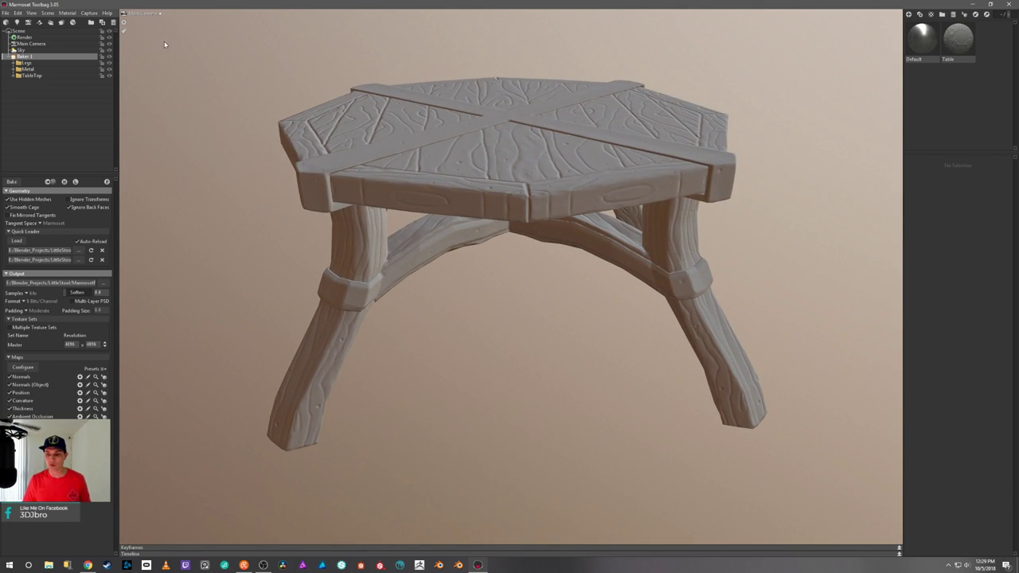
left_click(7, 185)
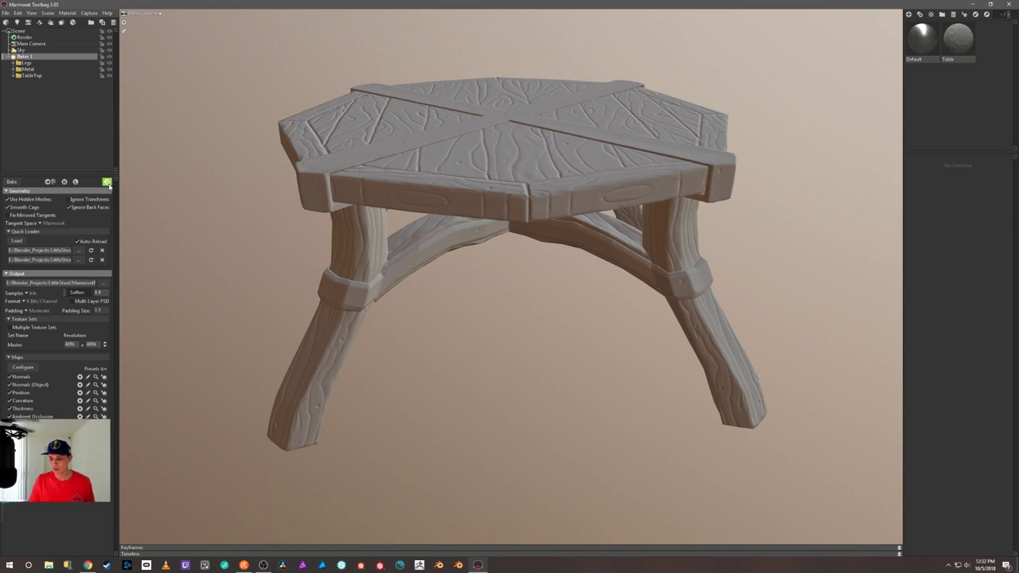
Try Table_vertexcolor as the Table albedo map, then clear the albedo slot to leave plain grey.
mouse_move(204, 216)
left_mouse_down()
mouse_move(238, 227)
mouse_move(400, 227)
mouse_move(437, 291)
mouse_move(416, 320)
mouse_move(387, 321)
mouse_move(413, 336)
mouse_move(459, 329)
left_mouse_up()
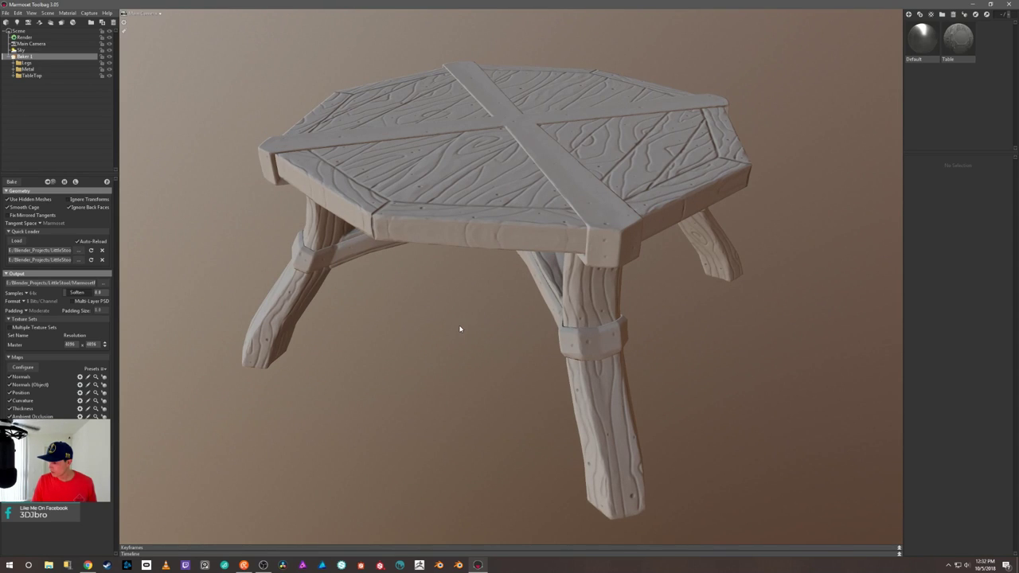
left_click(957, 36)
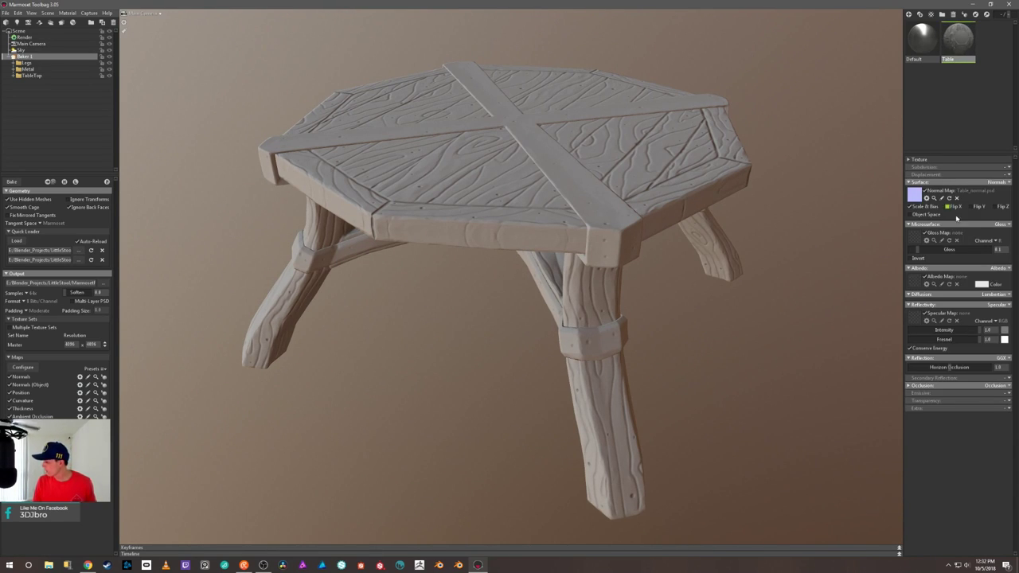
left_click(923, 283)
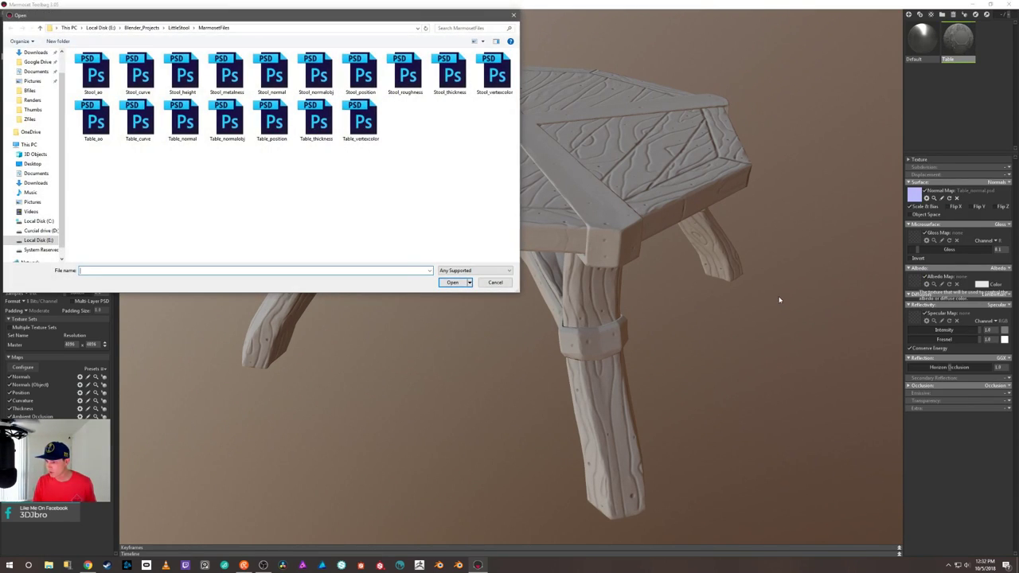
double_click(361, 120)
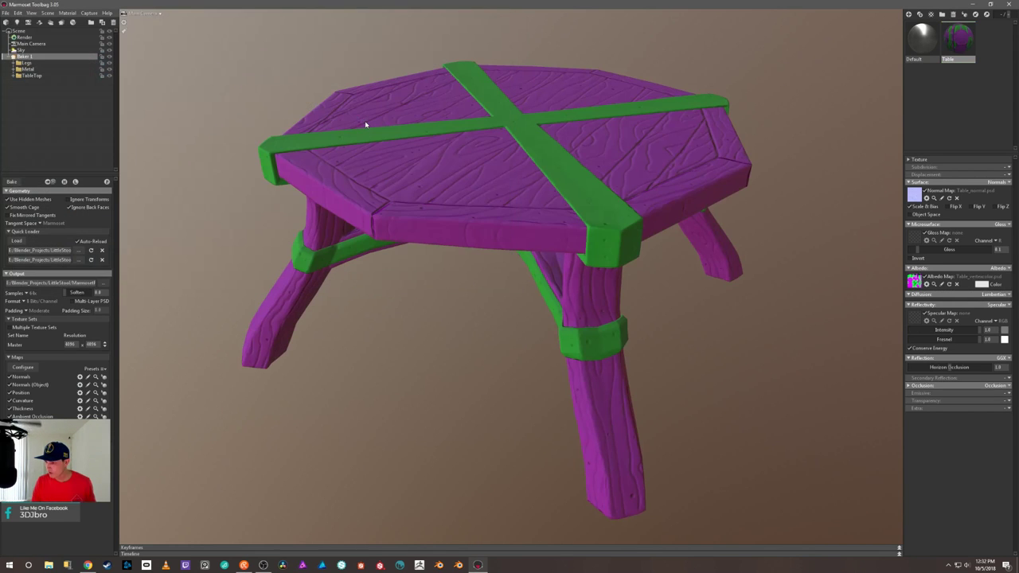
left_click_drag(477, 219, 498, 354)
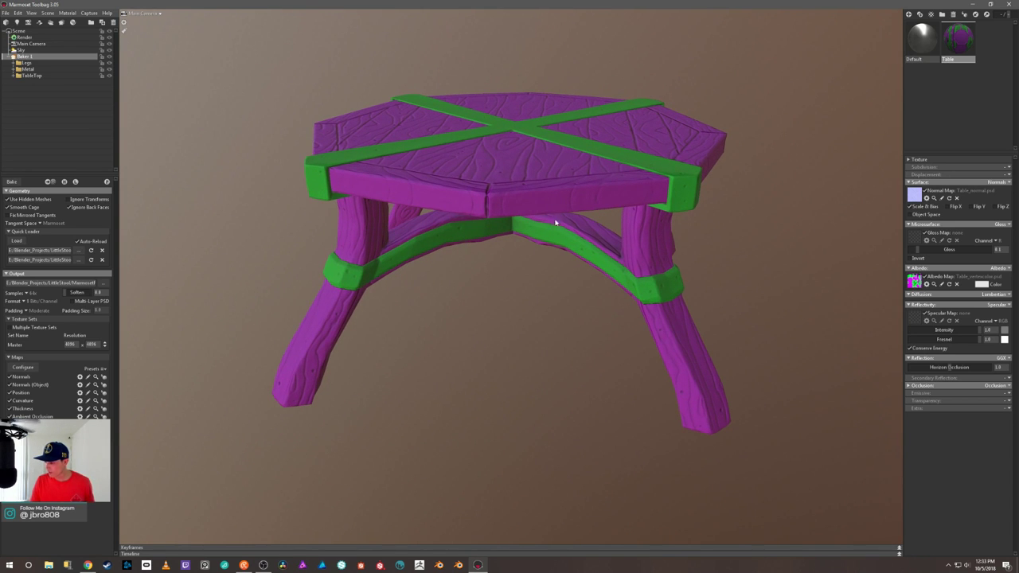
left_click_drag(558, 275, 470, 317)
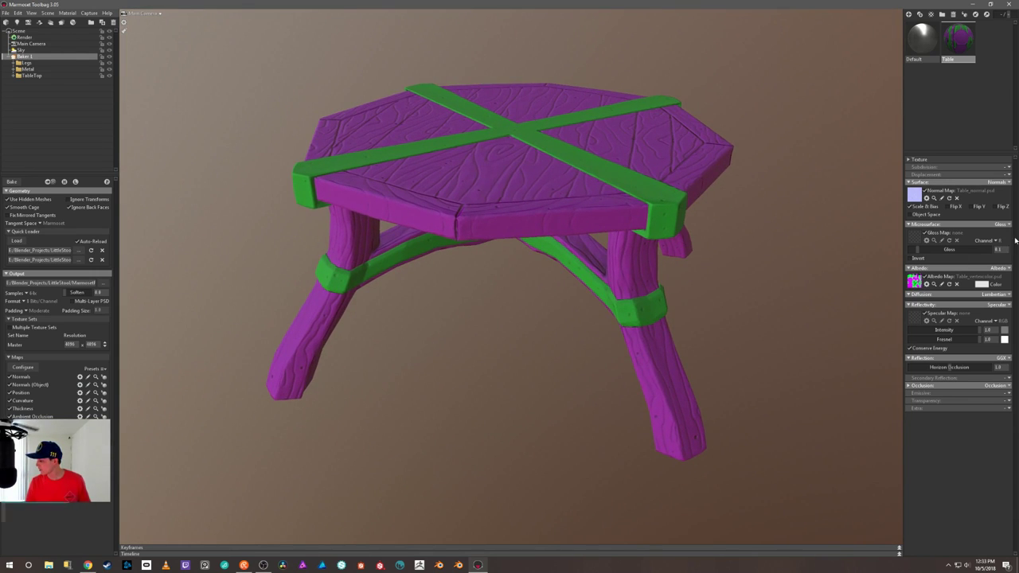
left_click(956, 284)
mouse_move(537, 323)
left_mouse_down()
mouse_move(534, 308)
mouse_move(540, 316)
left_mouse_up()
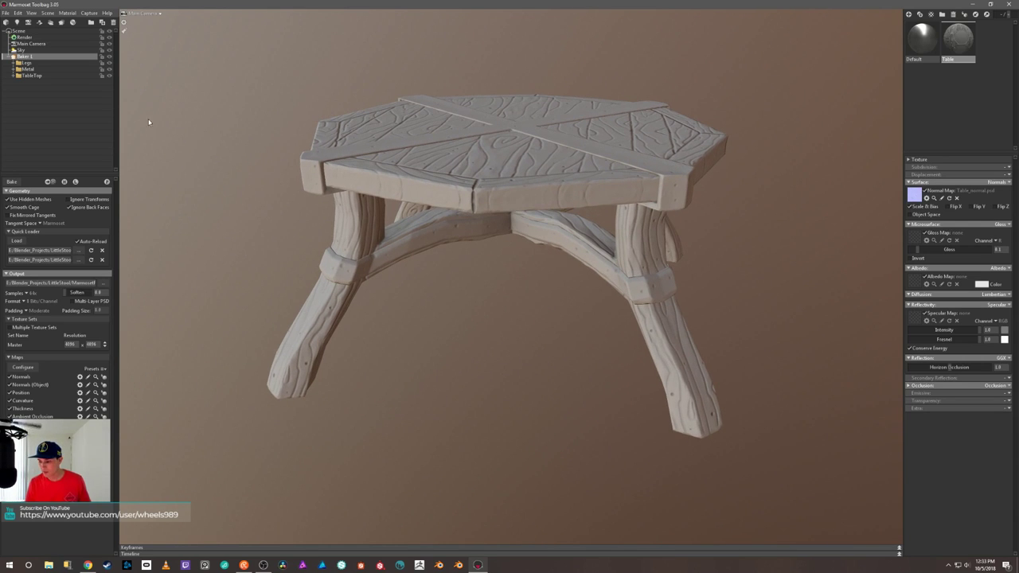
Save the Marmoset Toolbag scene as LilTable.tbscene in the MarmosetFiles folder.
left_click(5, 13)
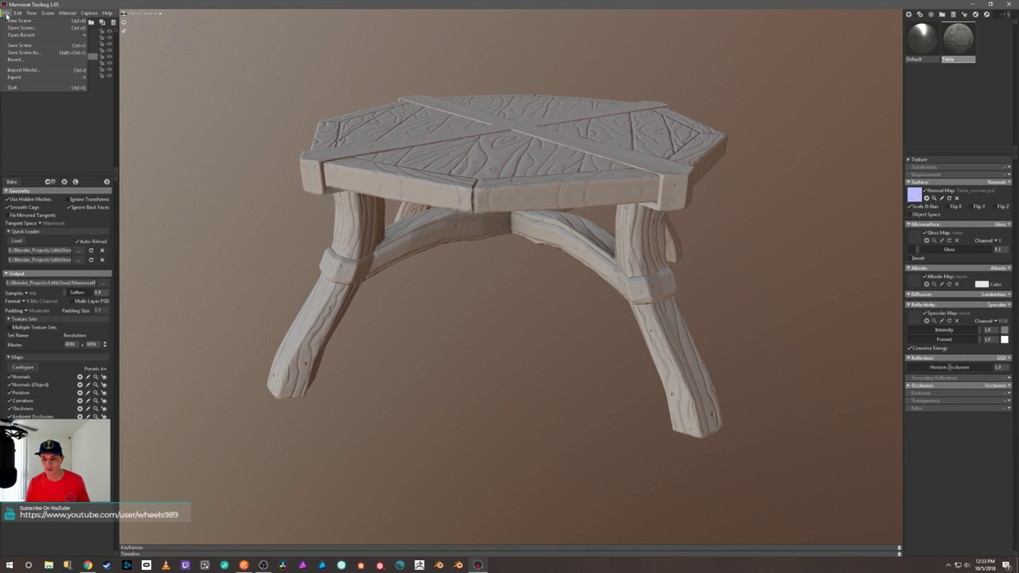
left_click(29, 52)
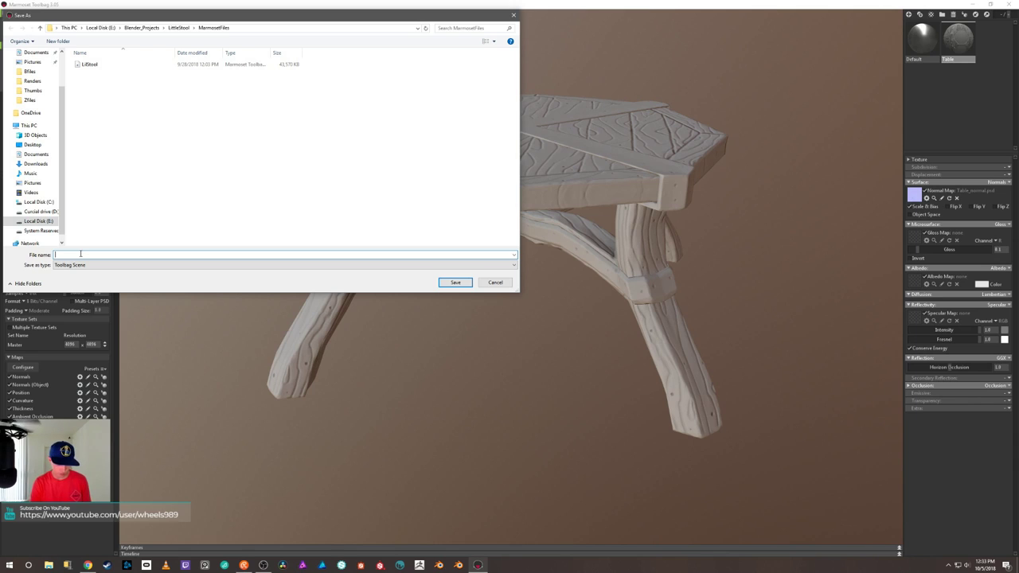
type("LilTa")
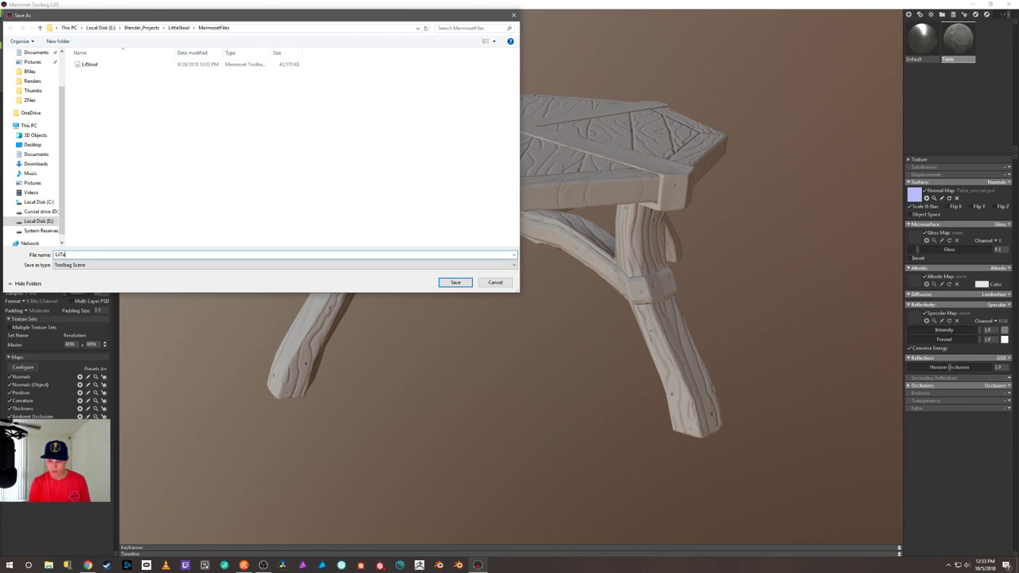
type("ble")
key("Return")
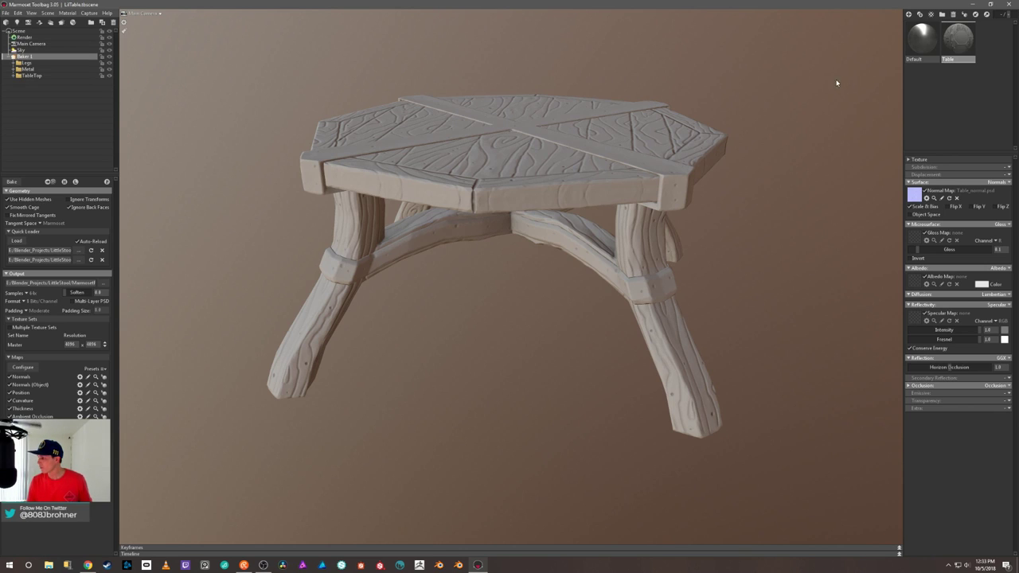
left_click(380, 564)
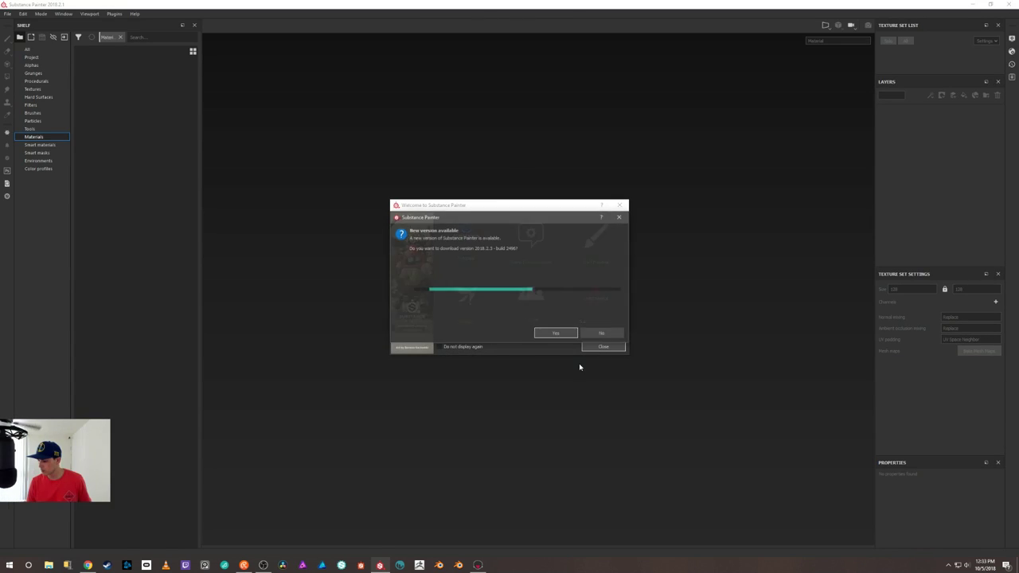
Dismiss Substance Painter's new-version notice and close the Welcome window.
scroll(537, 303, "down", 2)
scroll(537, 303, "down", 1)
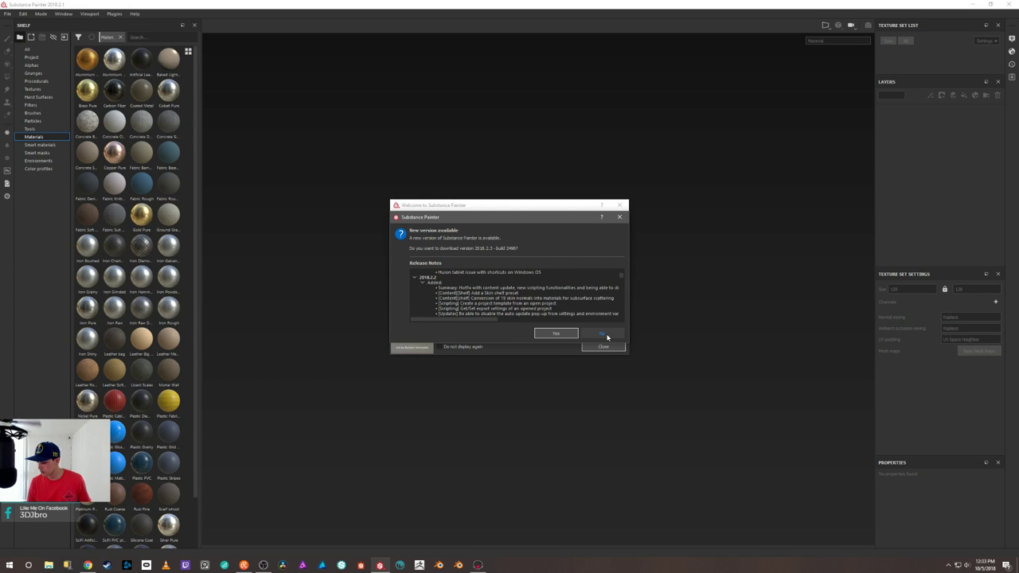
scroll(576, 301, "up", 2)
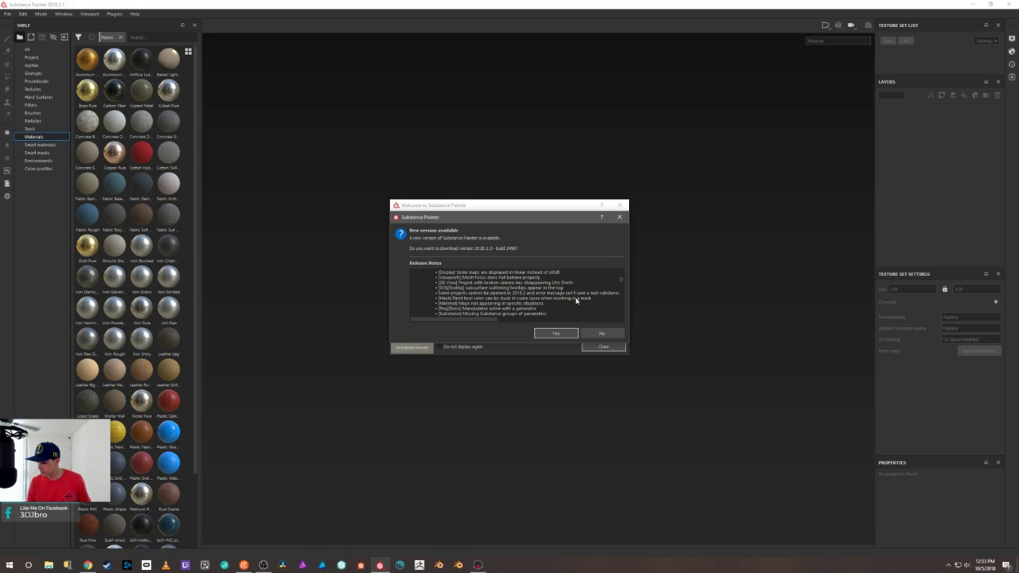
scroll(576, 300, "down", 10)
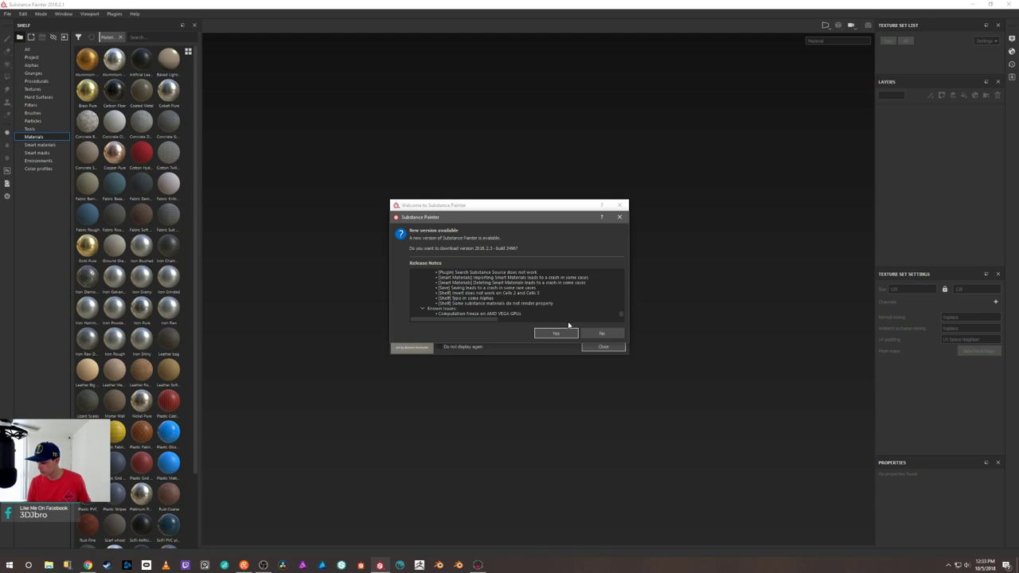
left_click(565, 333)
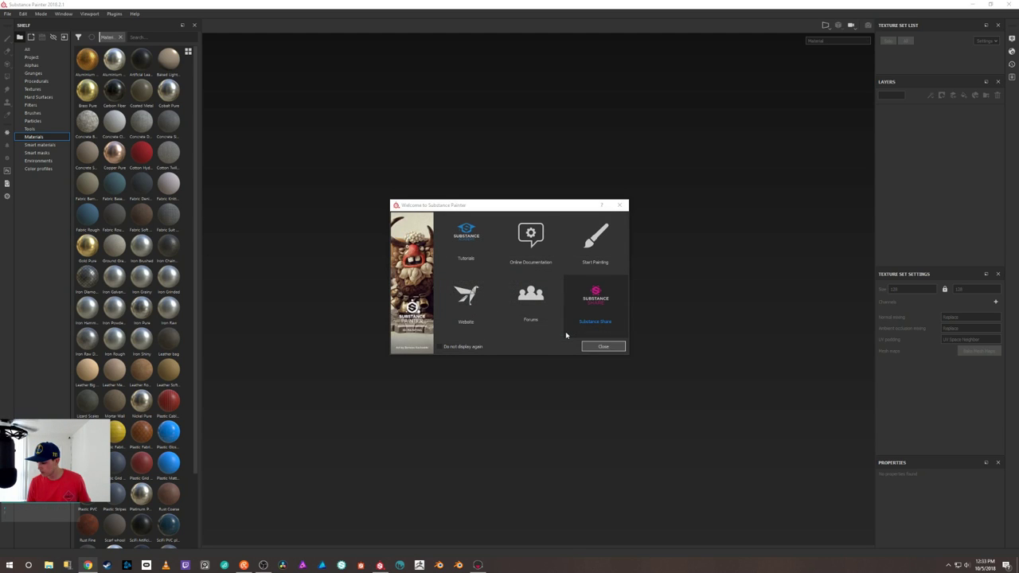
left_click(603, 347)
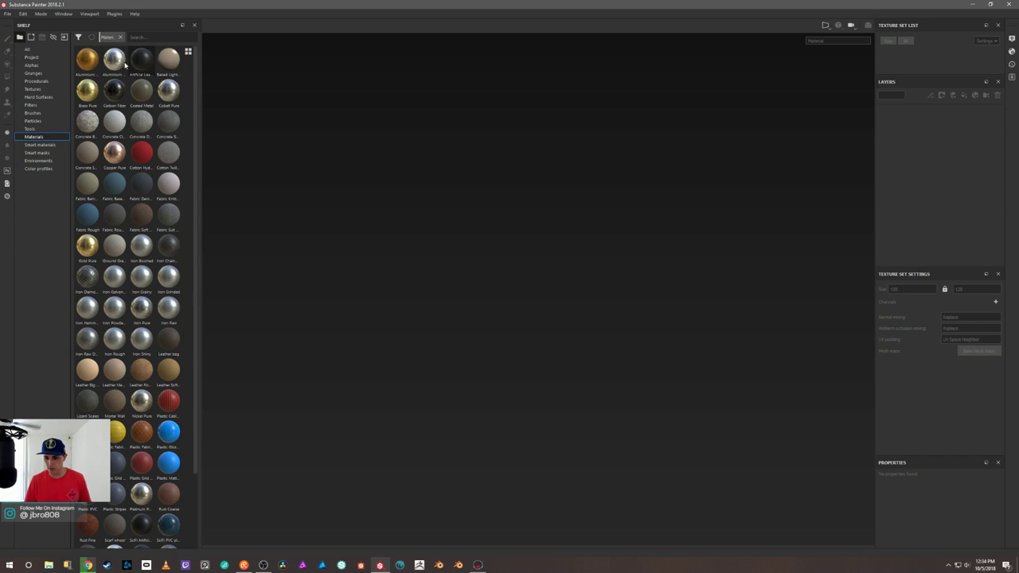
left_click(8, 14)
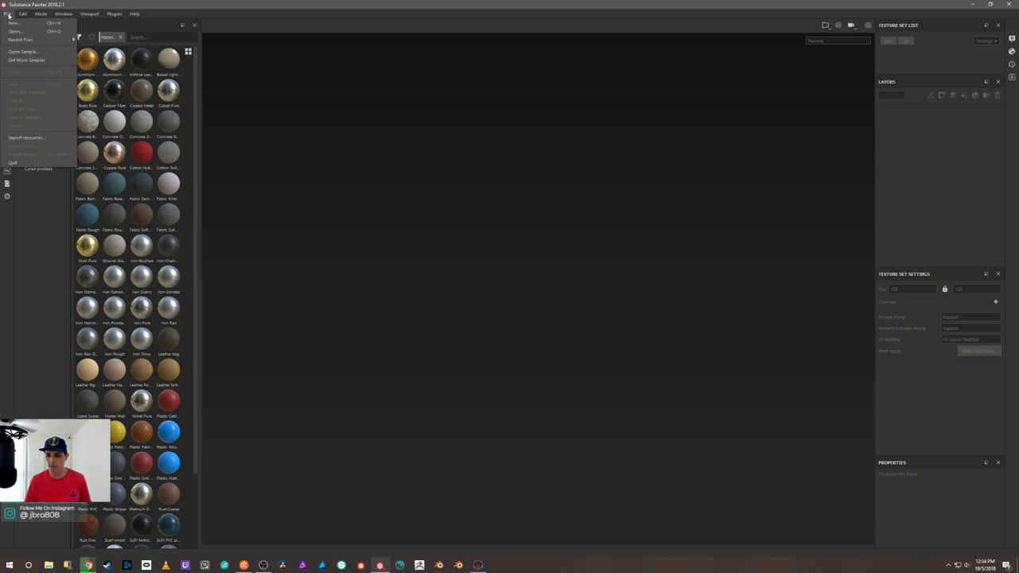
Start a new project from LilTable_low.fbx with OpenGL normals at 2048 resolution.
left_click(19, 21)
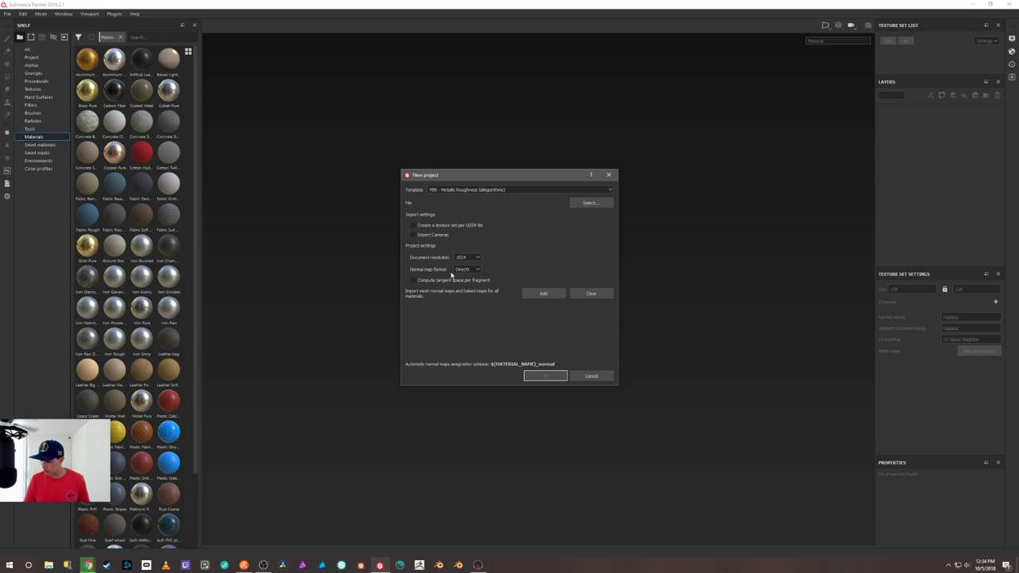
left_click(480, 271)
left_click(474, 278)
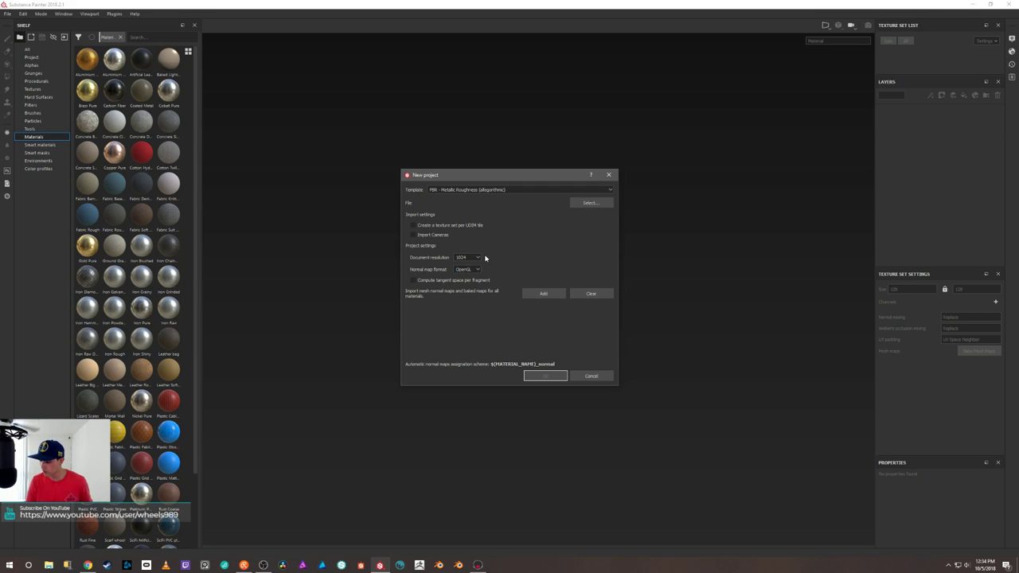
left_click(466, 257)
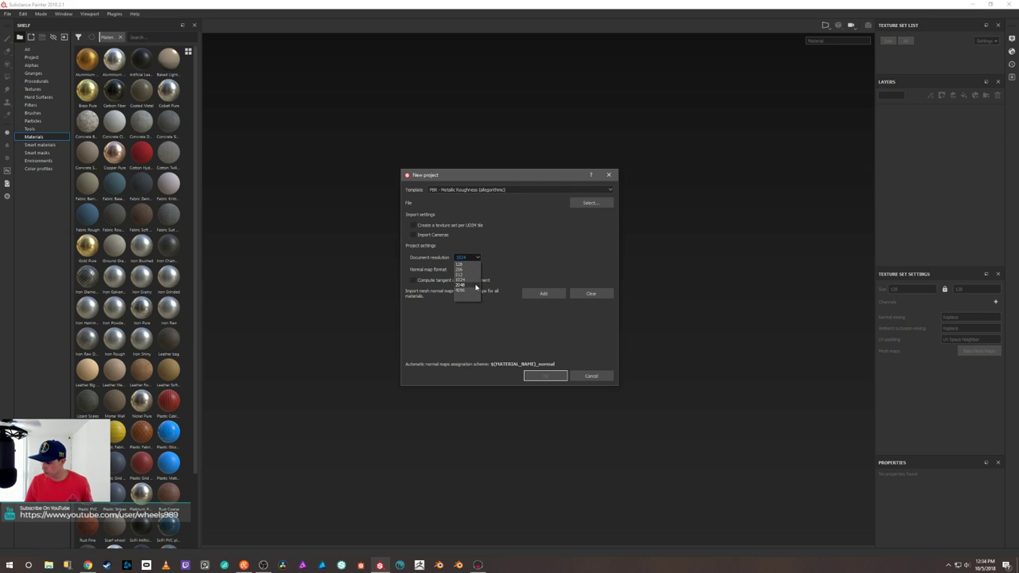
left_click(470, 284)
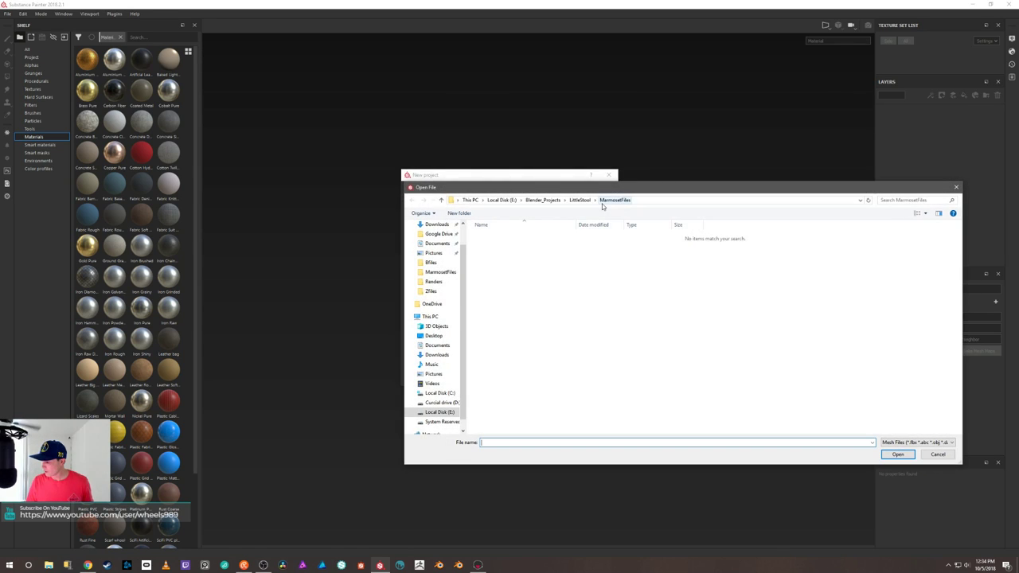
left_click(579, 200)
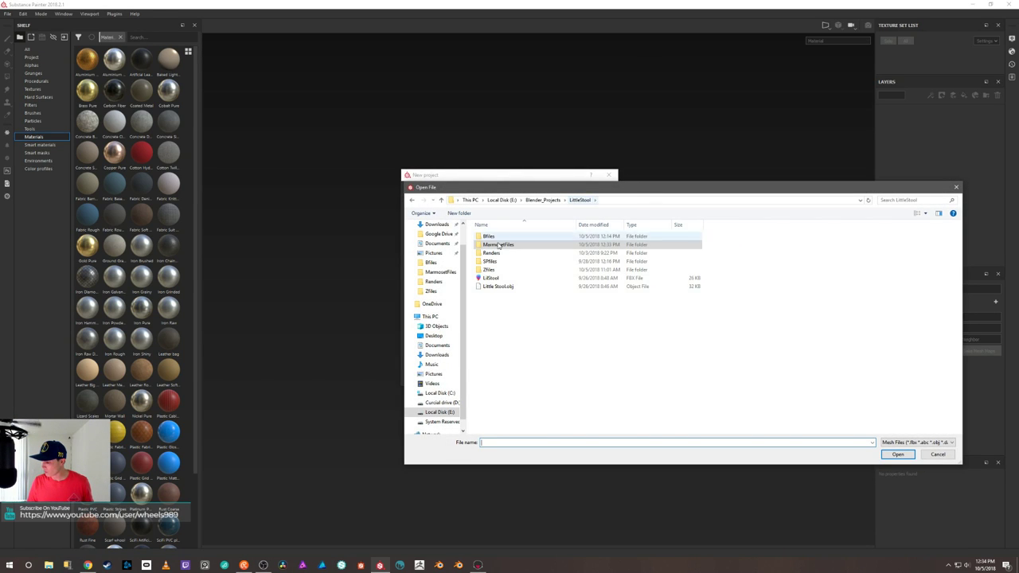
double_click(489, 236)
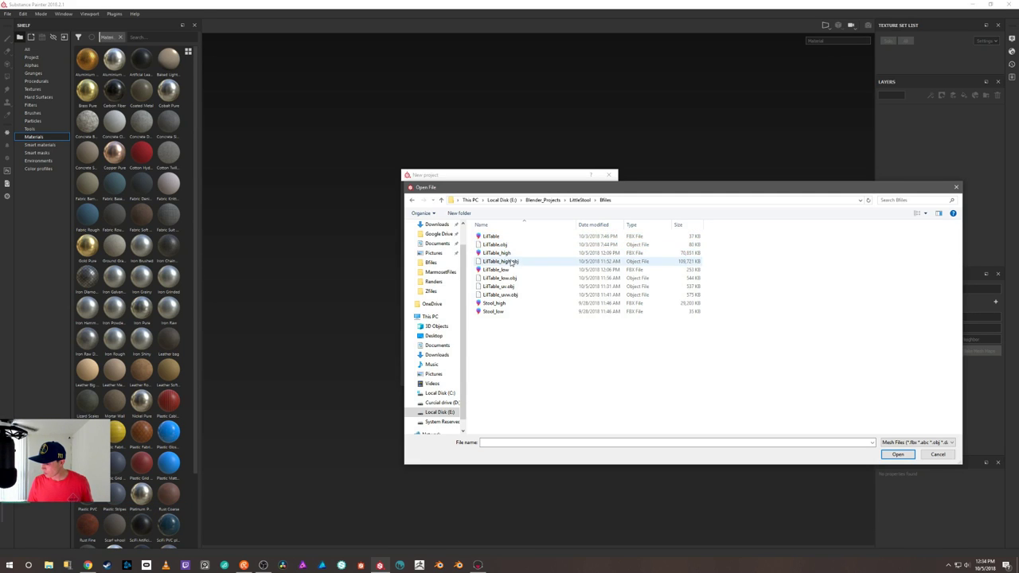
left_click(527, 273)
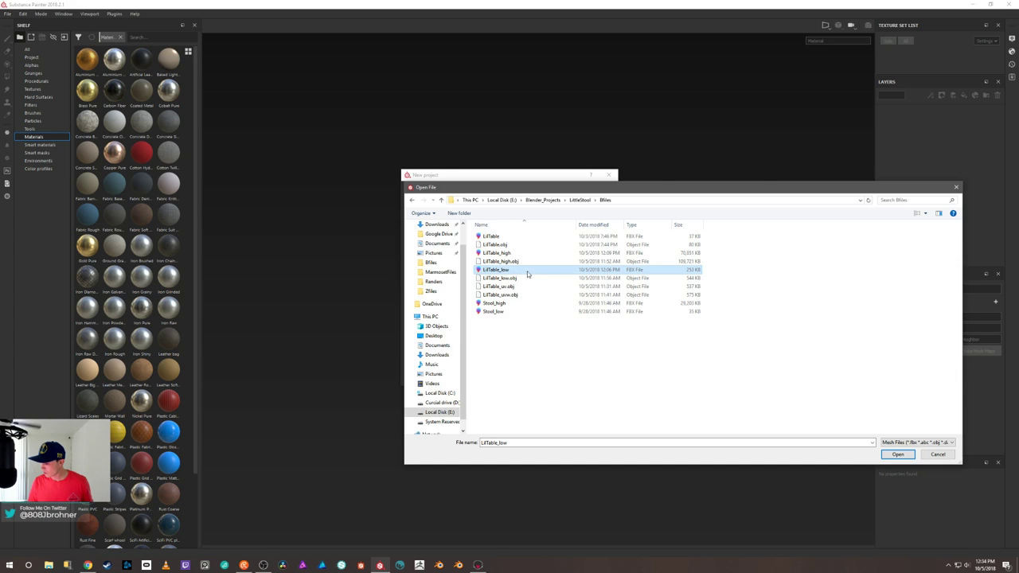
left_click(896, 455)
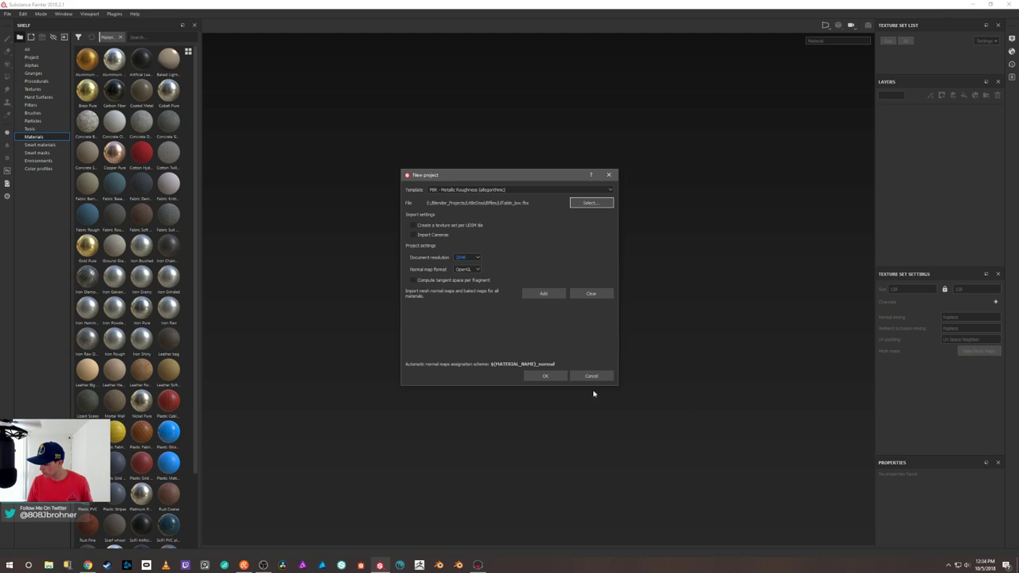
Import the seven Table_ baked maps from MarmosetFiles, including Table_ao, and create the project.
left_click(545, 293)
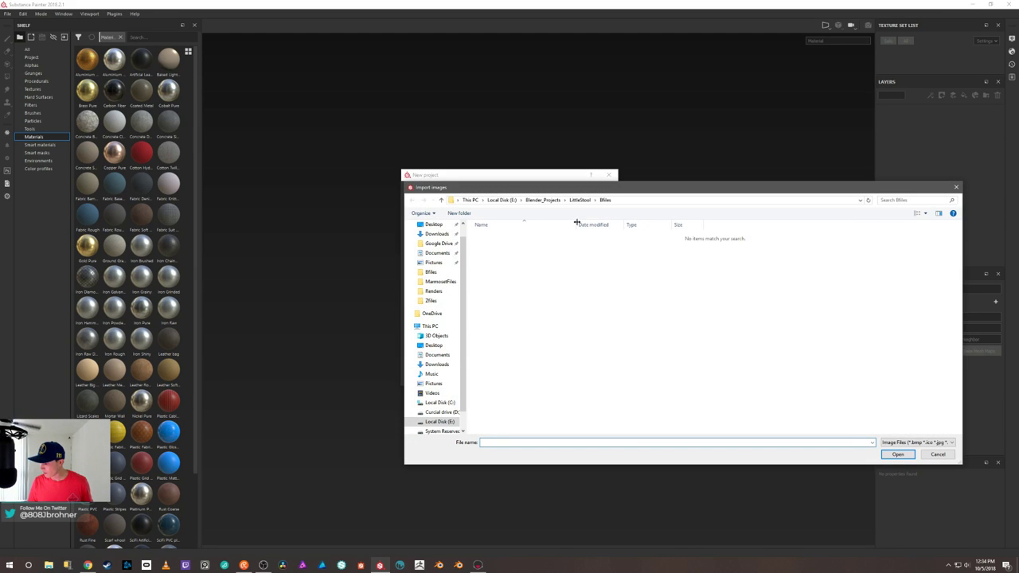
left_click(581, 200)
double_click(497, 245)
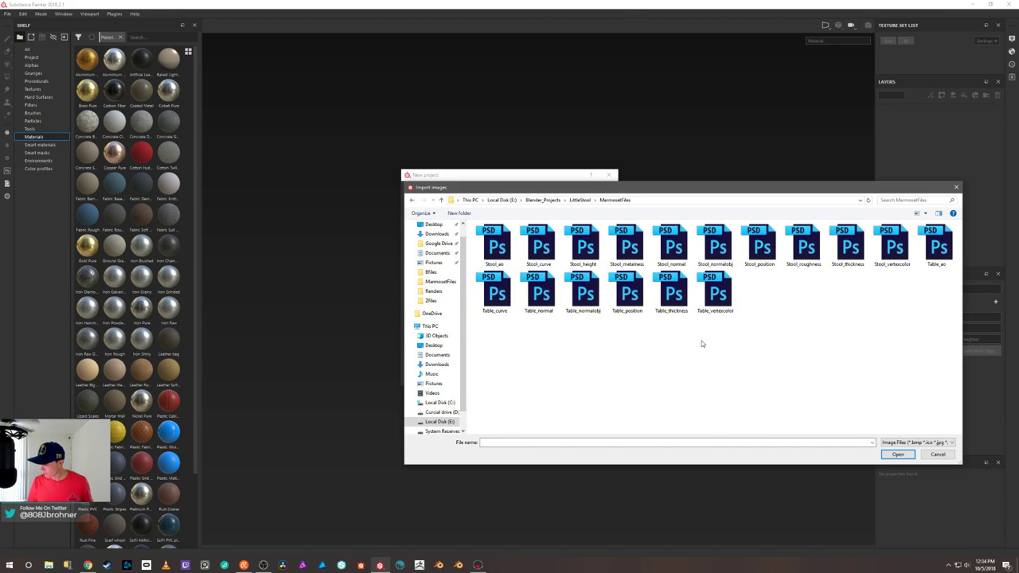
left_click_drag(741, 316, 477, 274)
left_click(939, 248, "ctrl")
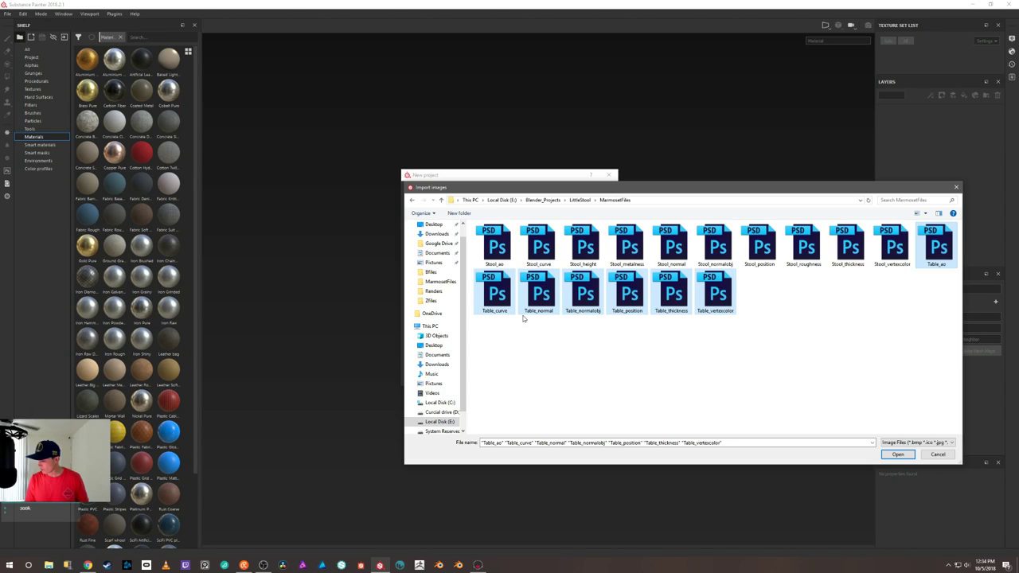
left_click(897, 456)
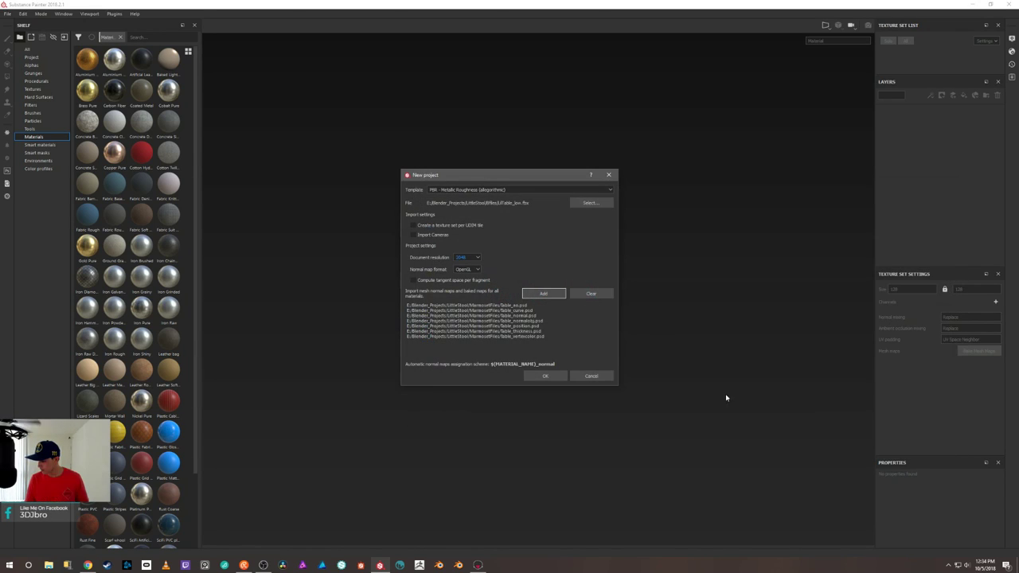
left_click(544, 376)
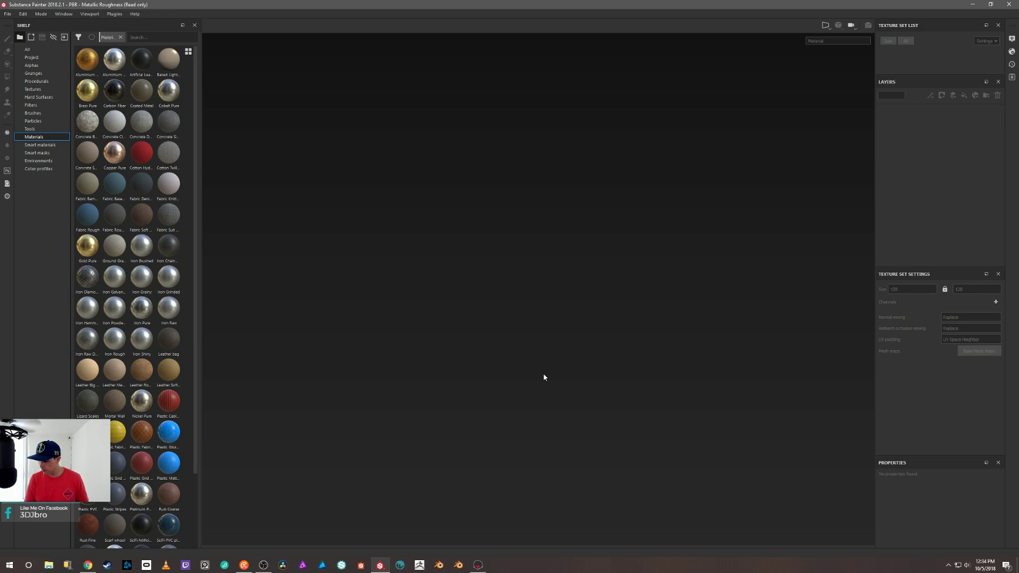
Delete the empty default layer and assign Table_normal and Table_normalobj as normal and world-space normal maps.
left_click_drag(555, 359, 708, 302, "alt")
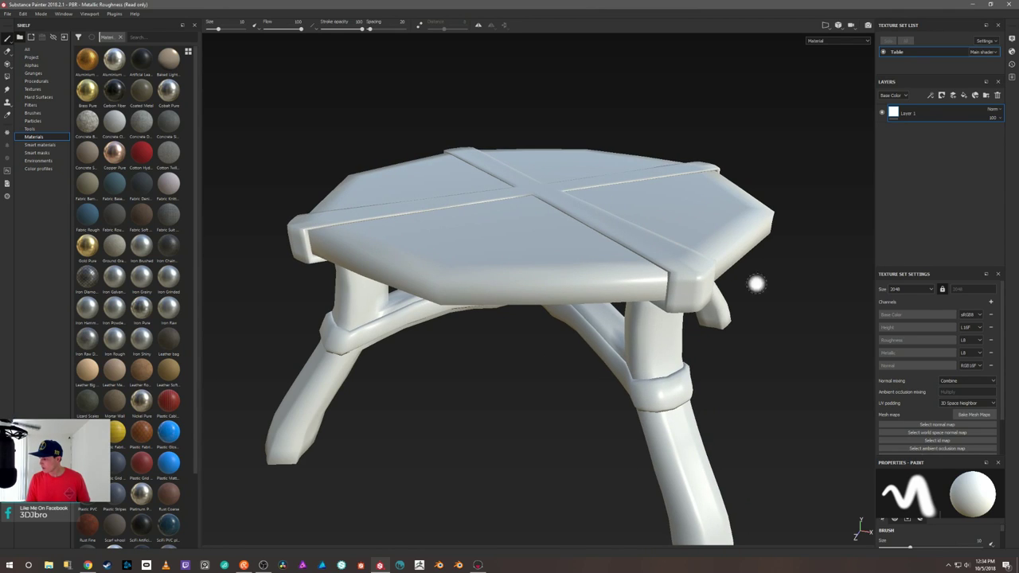
left_click(997, 95)
left_click_drag(836, 255, 701, 361, "alt")
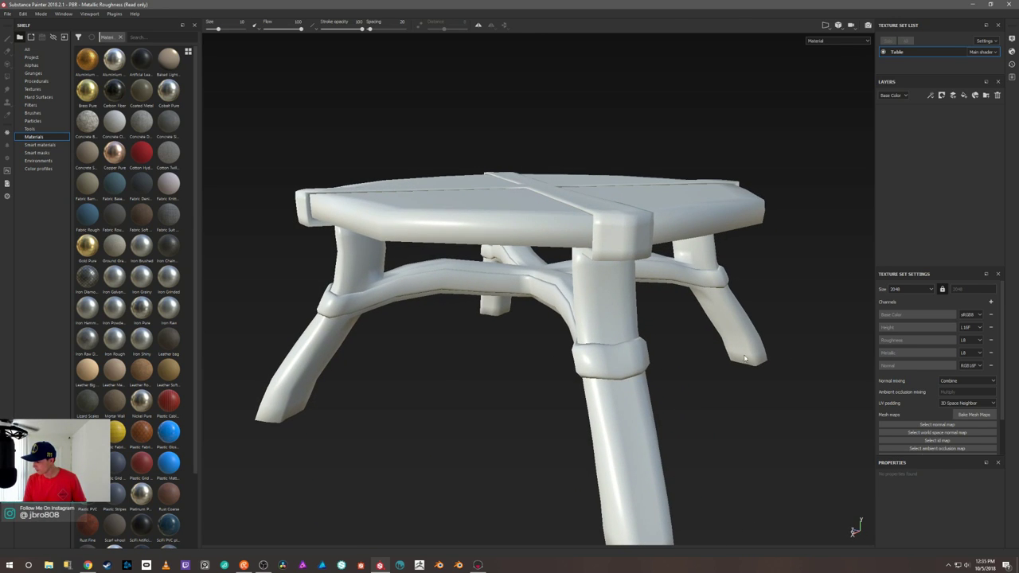
left_click(924, 424)
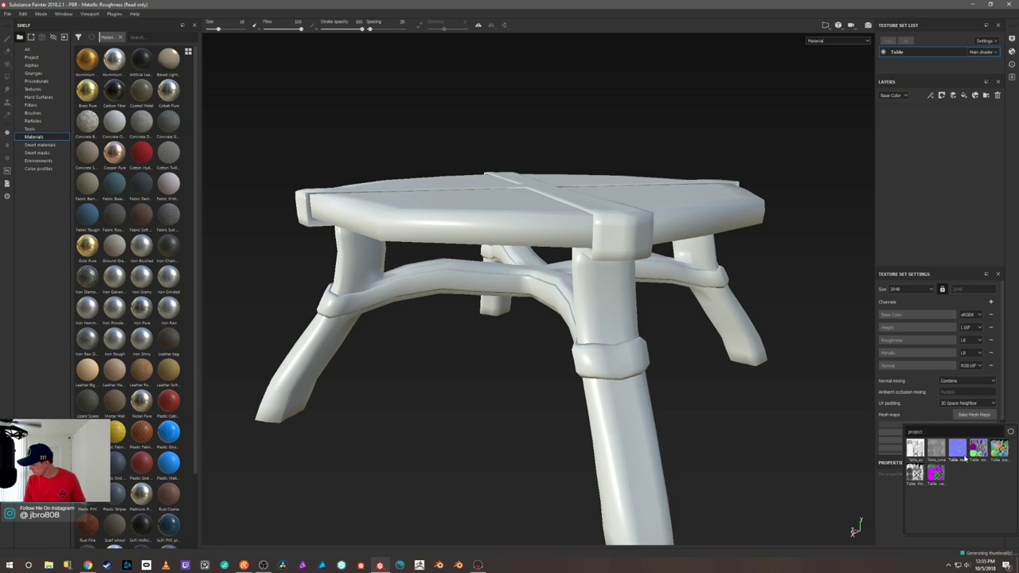
left_click(957, 450)
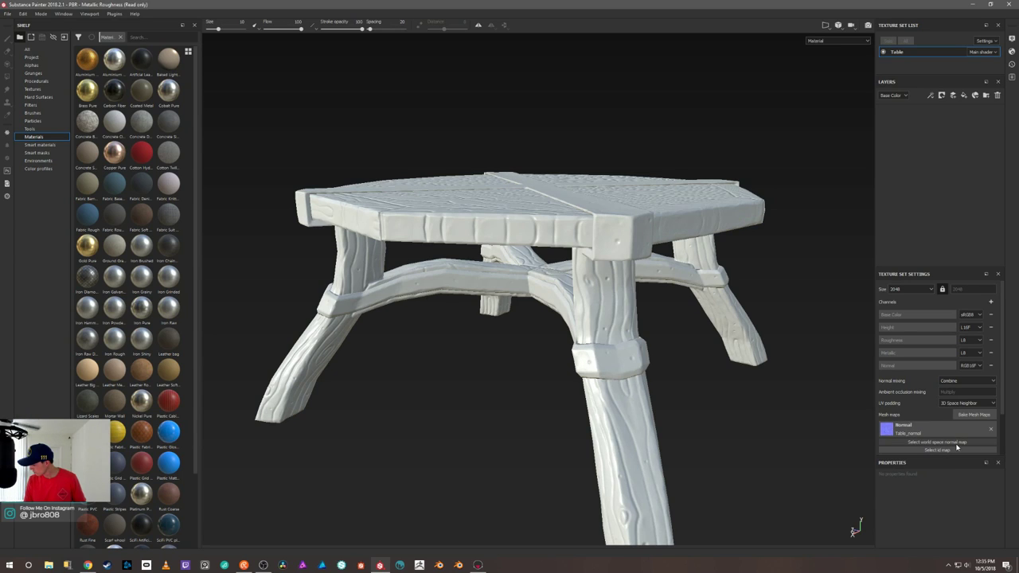
left_click(956, 442)
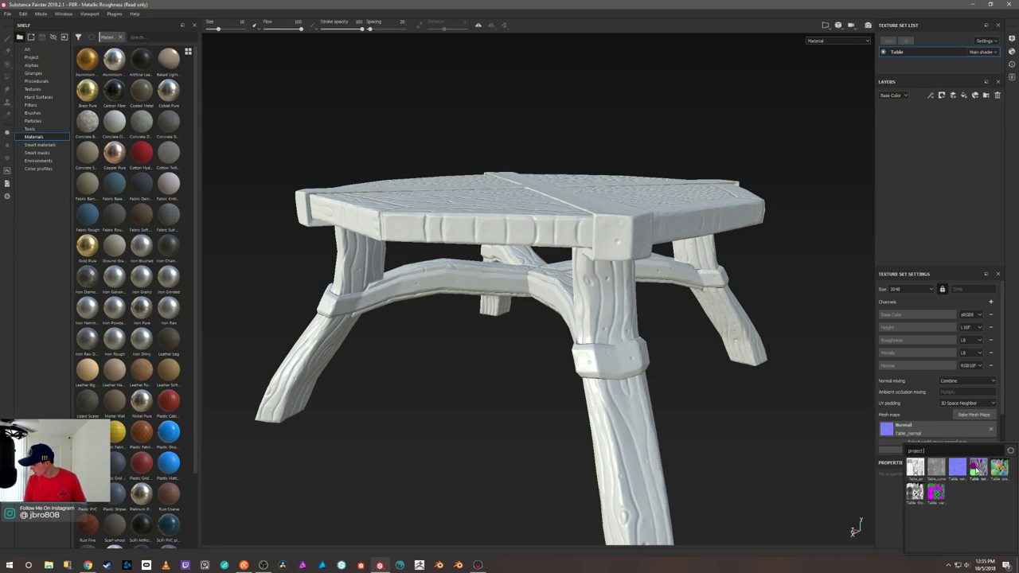
left_click(978, 470)
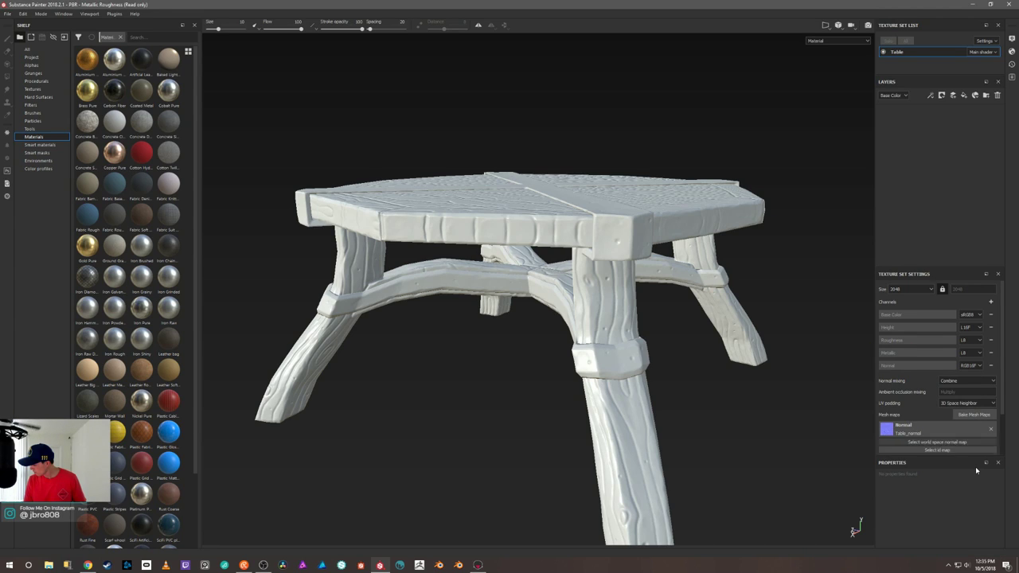
Assign Table_vertexcolor as ID, Table_ao as ambient occlusion and Table_curve as curvature maps.
scroll(943, 406, "down", 3)
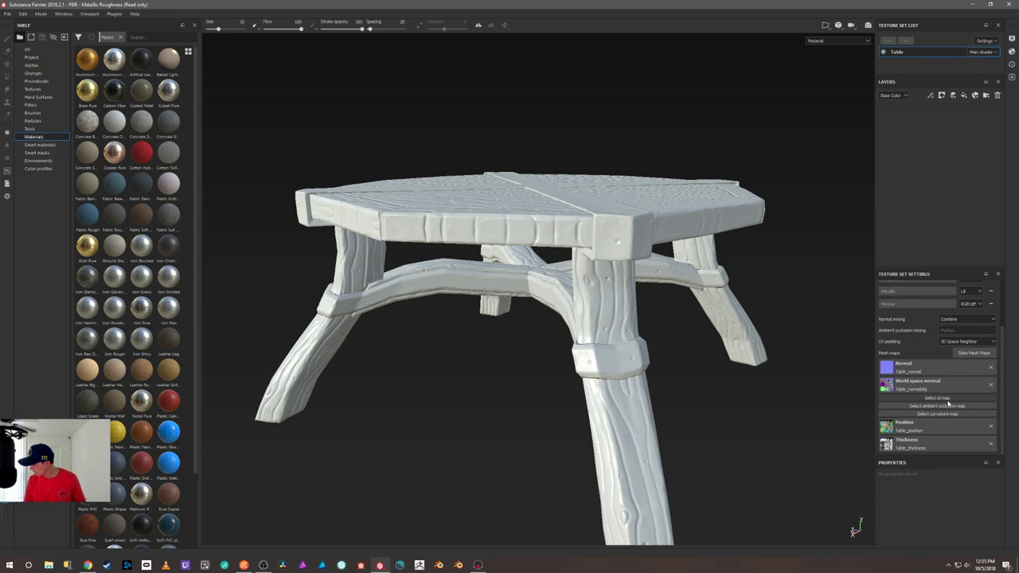
left_click(947, 399)
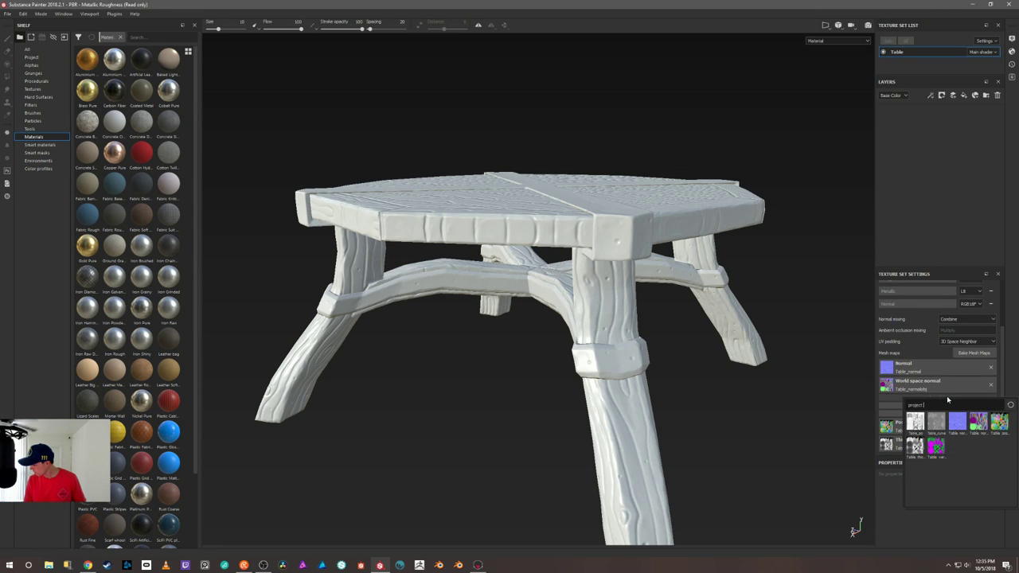
left_click(936, 445)
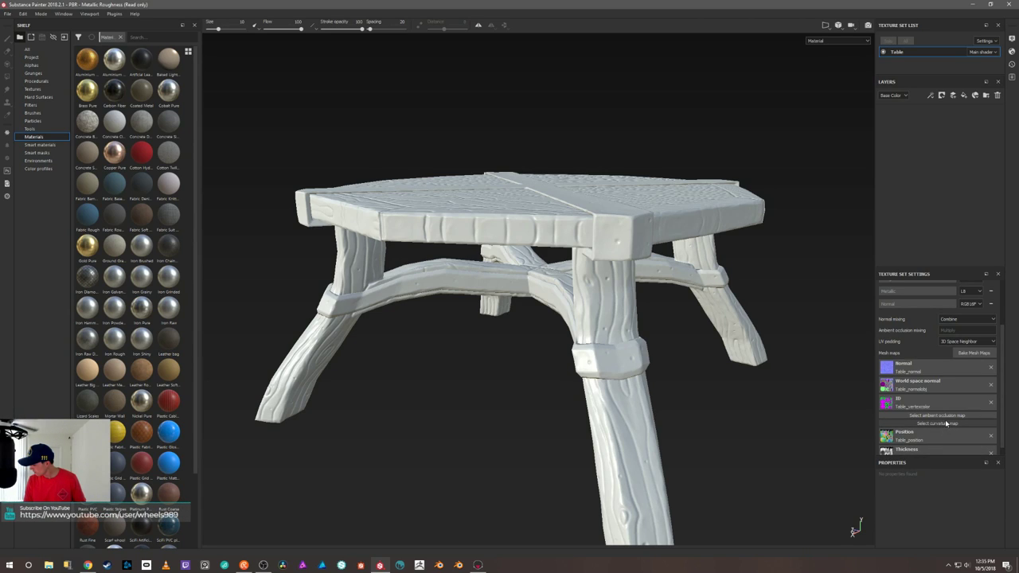
left_click(945, 416)
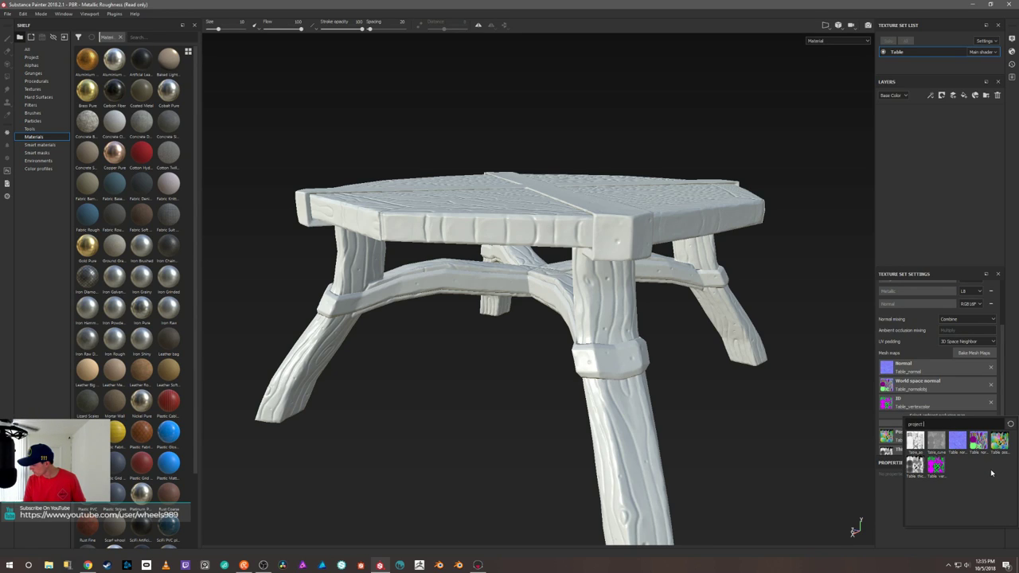
left_click(915, 446)
left_click(926, 434)
left_click(936, 481)
scroll(946, 418, "down", 1)
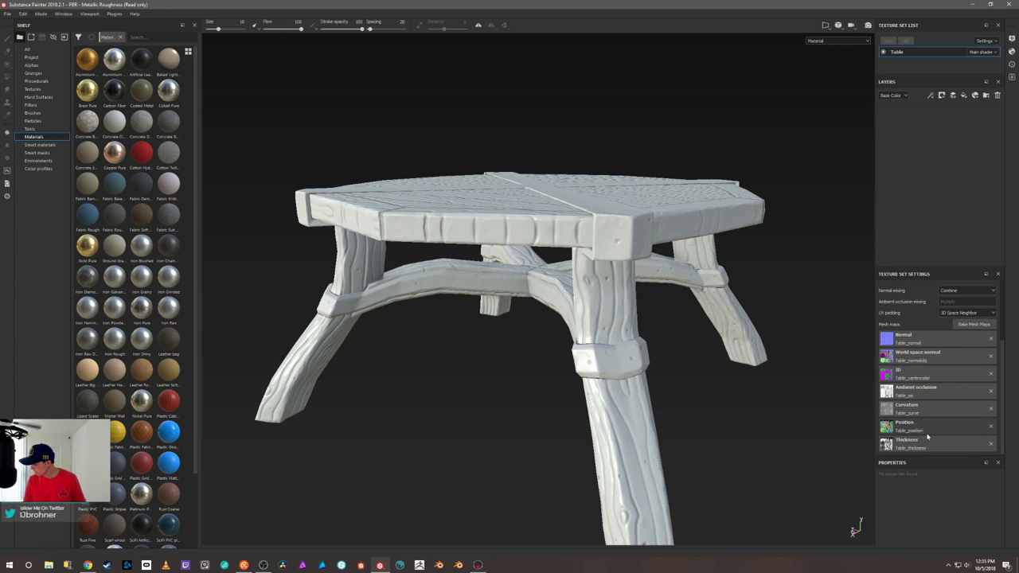
scroll(924, 418, "up", 2)
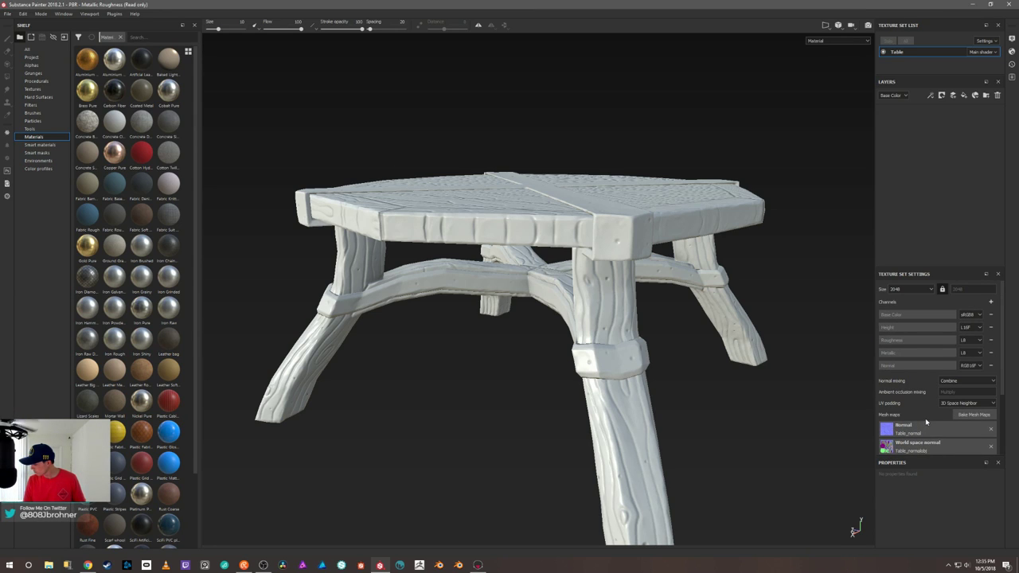
scroll(757, 346, "down", 8)
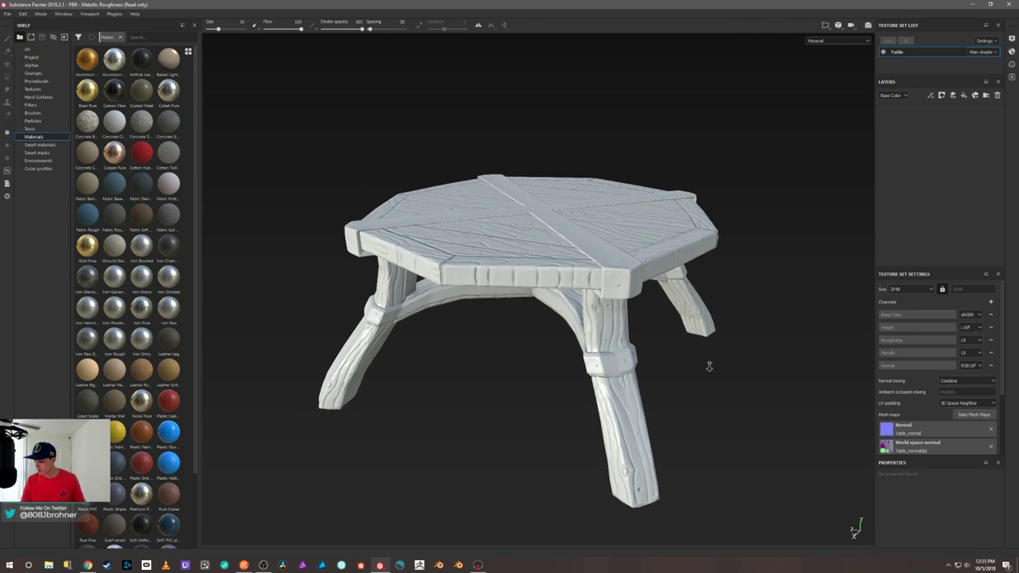
Orbit around the table, rotate the environment light, and show the Smart materials shelf.
left_click_drag(682, 306, 661, 383, "alt")
left_click_drag(749, 366, 723, 346, "alt")
mouse_move(744, 353)
right_mouse_down("shift")
mouse_move(697, 348)
mouse_move(710, 354)
right_mouse_up("shift")
left_click_drag(710, 353, 736, 340, "alt")
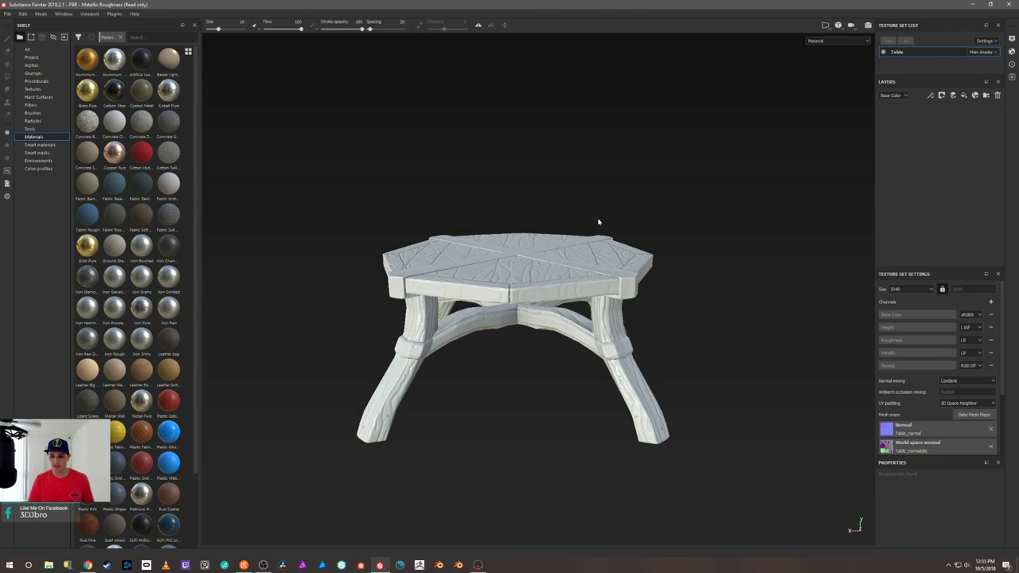
left_click(55, 146)
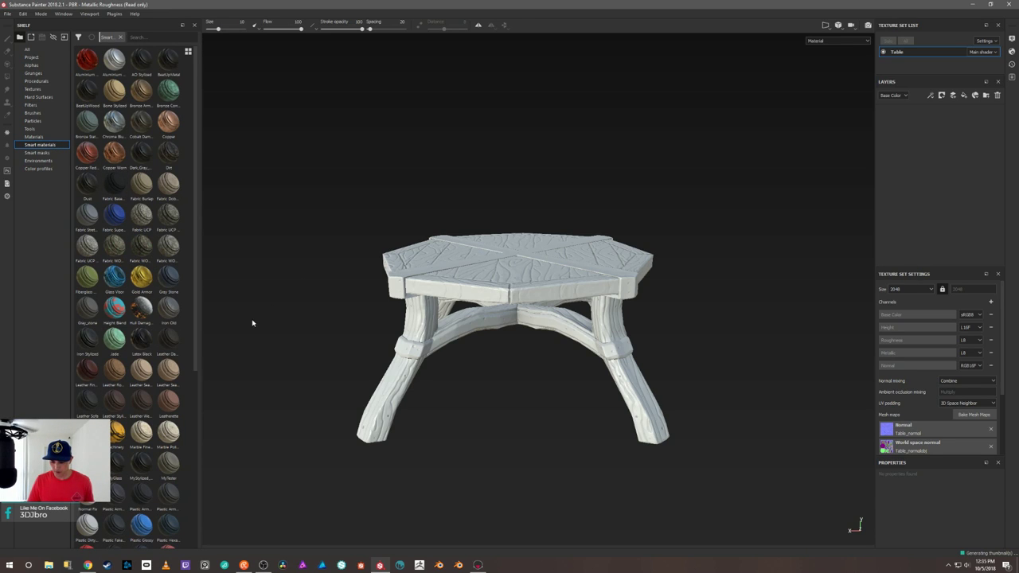
left_click_drag(285, 362, 299, 333, "alt")
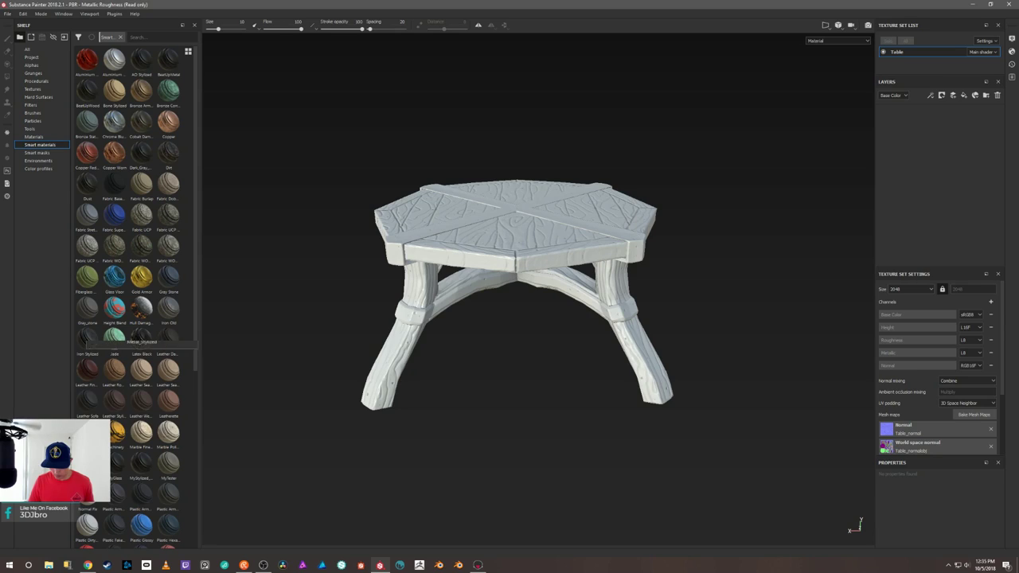
mouse_move(87, 460)
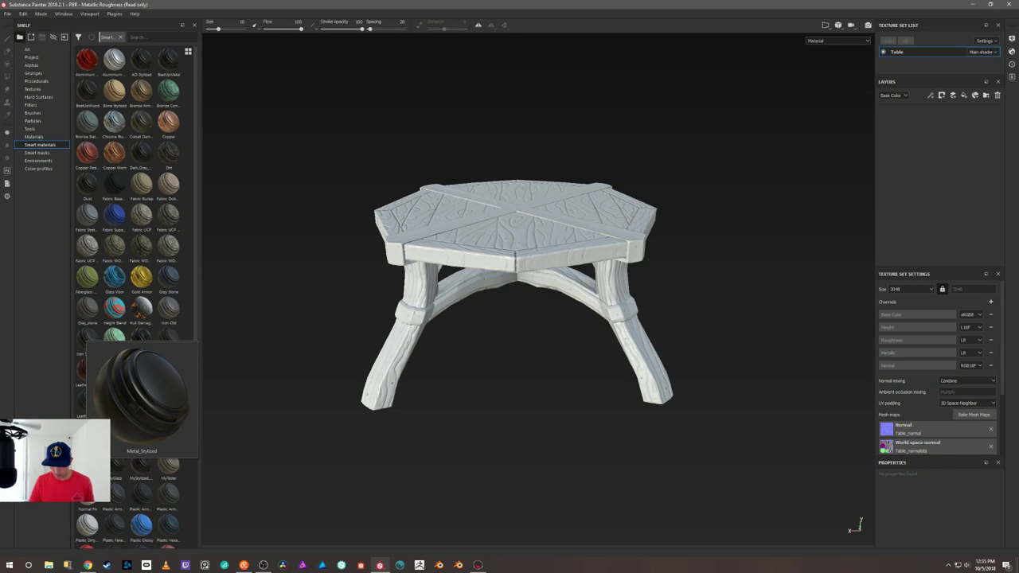
Apply Metal_Stylized to the table with a colour-selection mask picked from the green strap ID colour.
left_click_drag(88, 460, 935, 173)
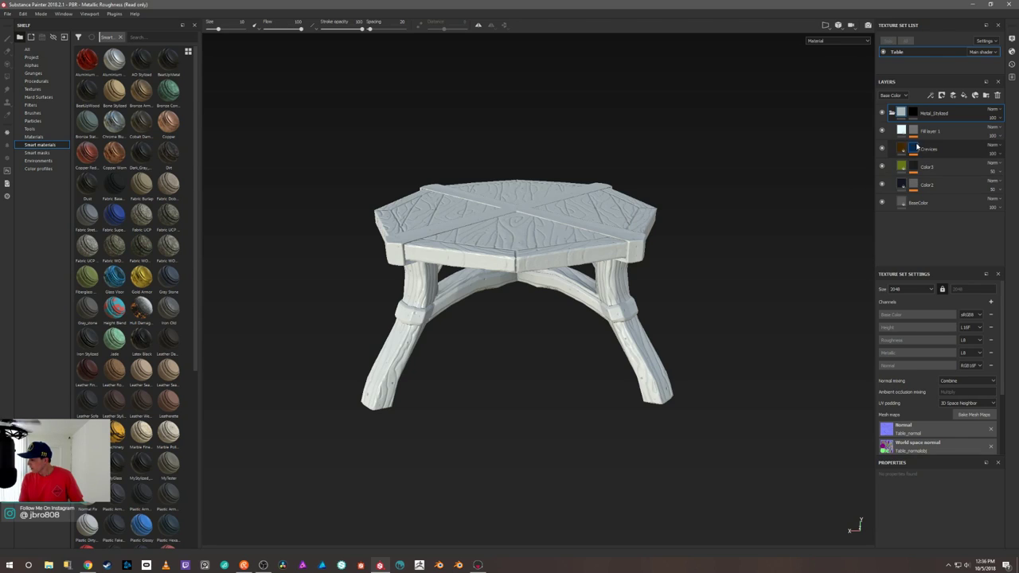
right_click(915, 113)
left_click(931, 143)
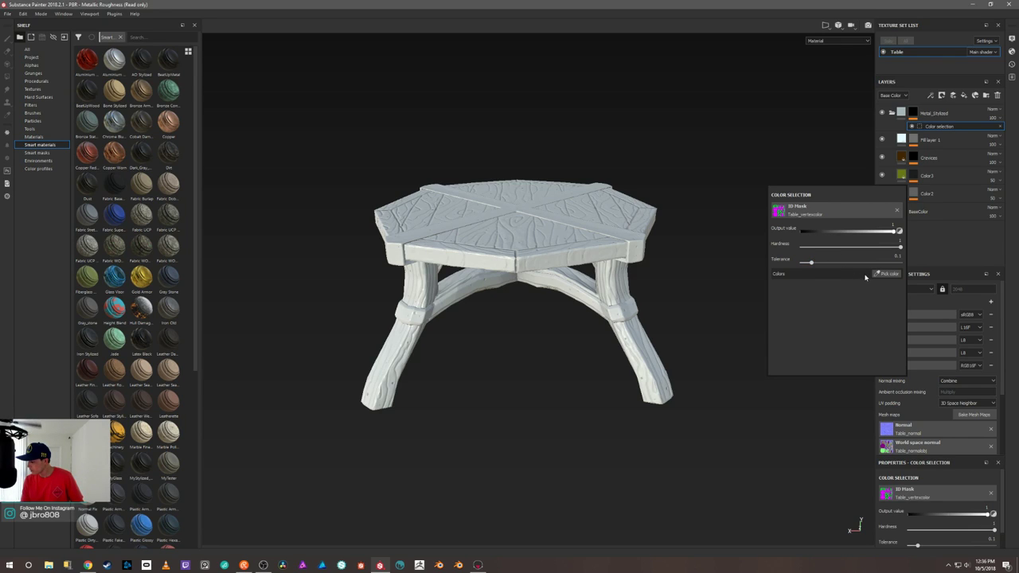
left_click(876, 274)
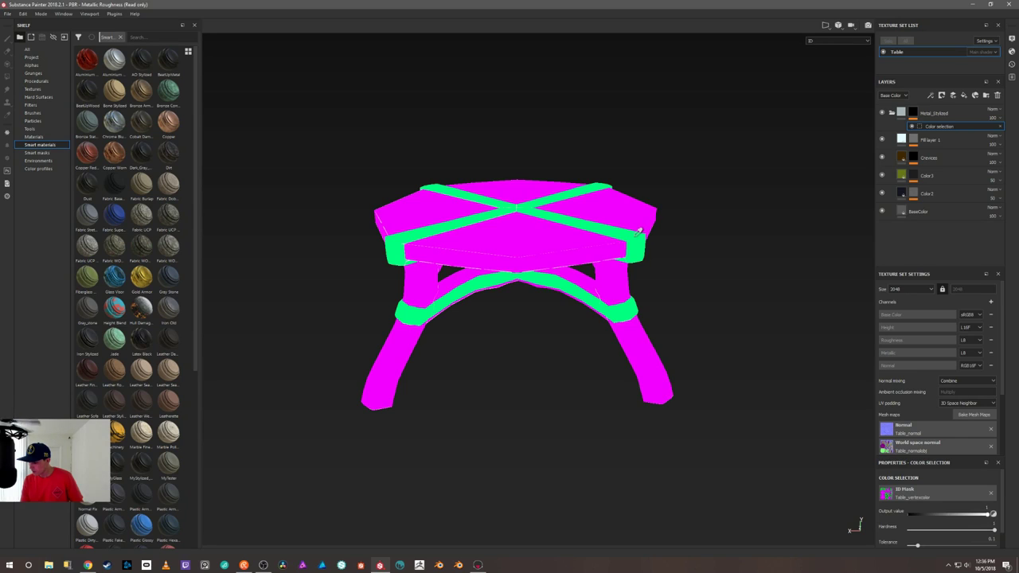
left_click(638, 230)
left_click_drag(728, 257, 772, 237, "alt")
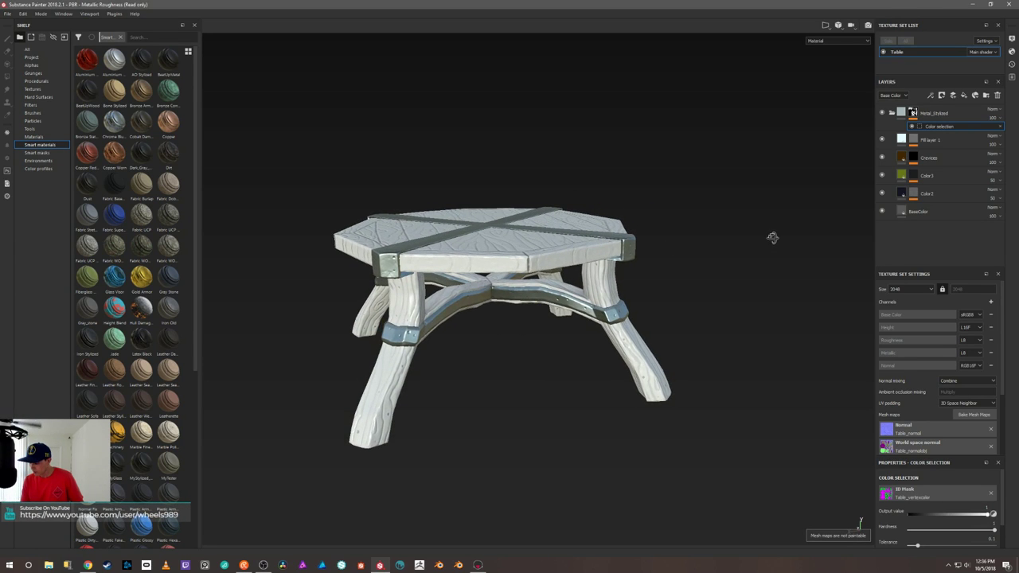
left_click(914, 195)
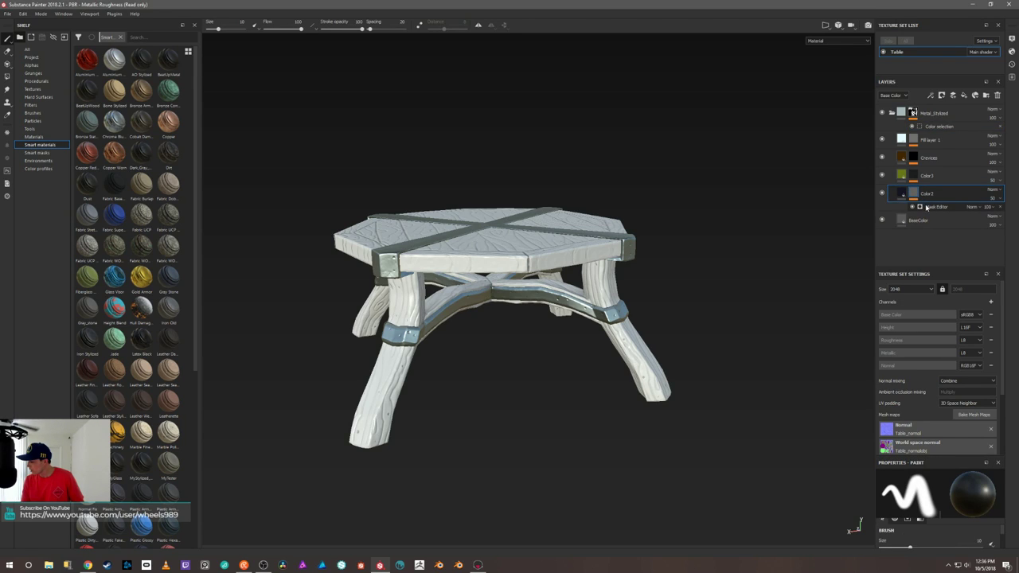
In Color2's Mask Editor, use Table_normalobj for World Space Normals and Table_position for Position Gradient.
left_click(936, 206)
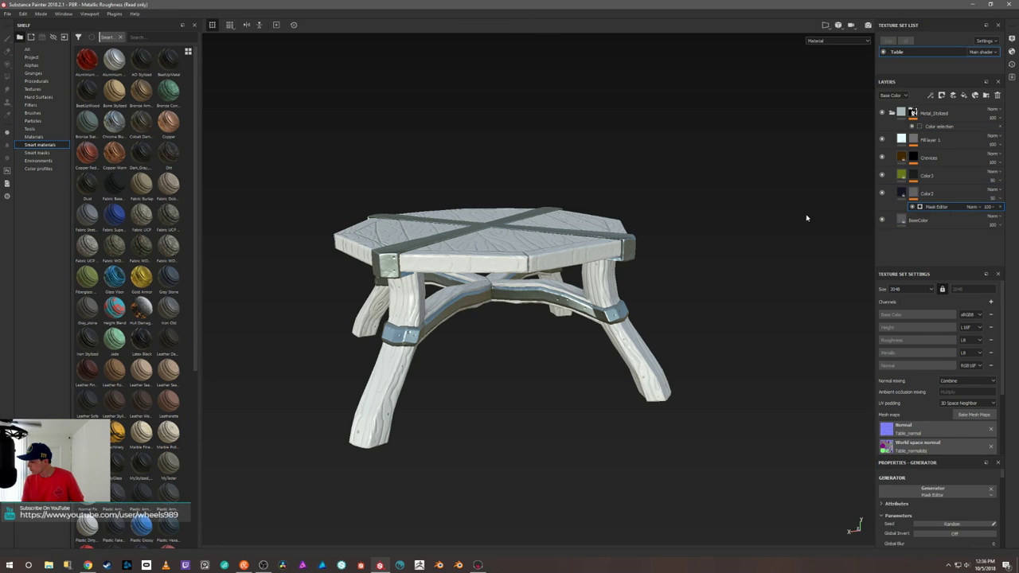
scroll(762, 250, "down", 5)
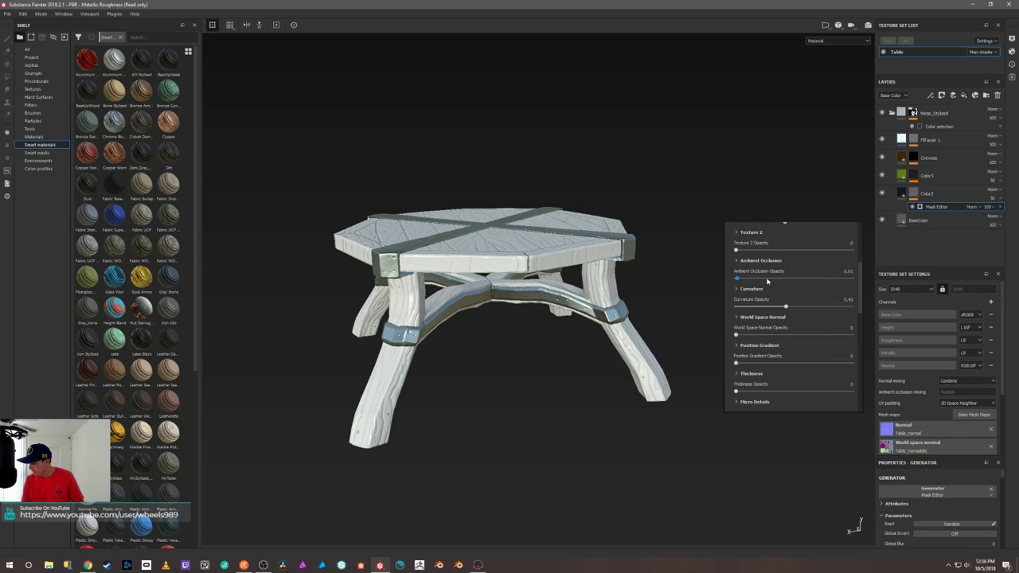
scroll(770, 308, "down", 3)
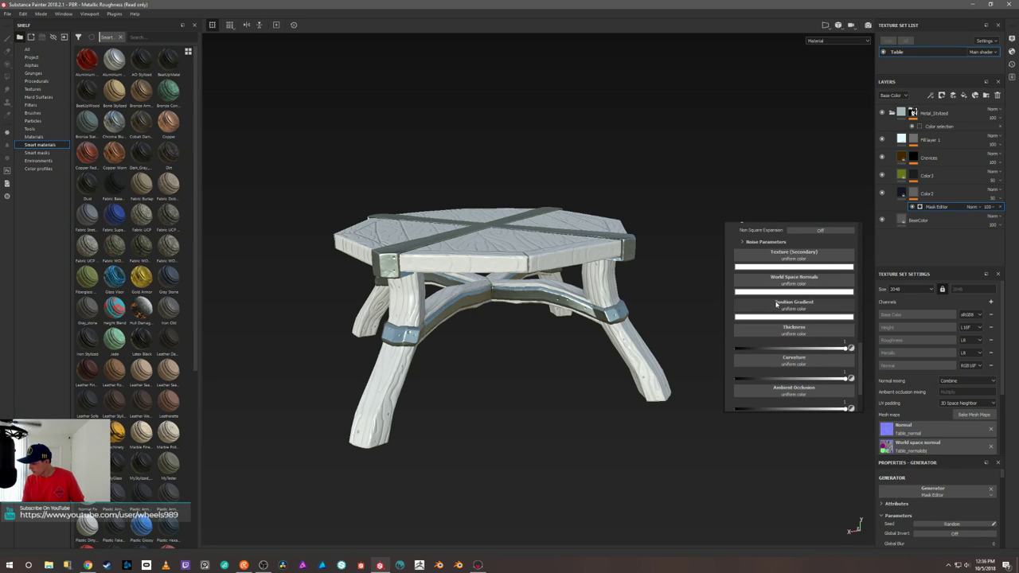
scroll(776, 304, "down", 2)
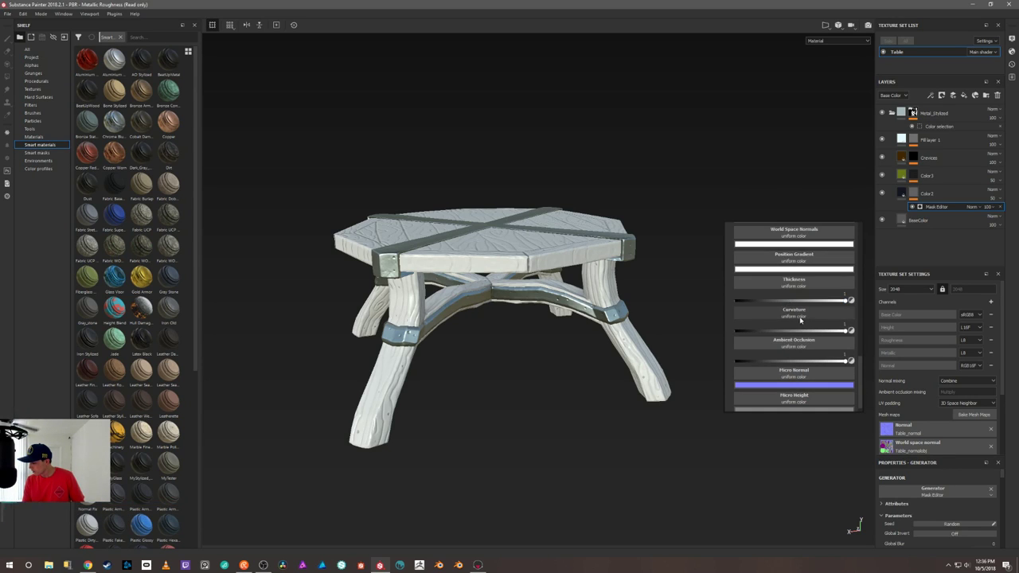
scroll(800, 320, "up", 2)
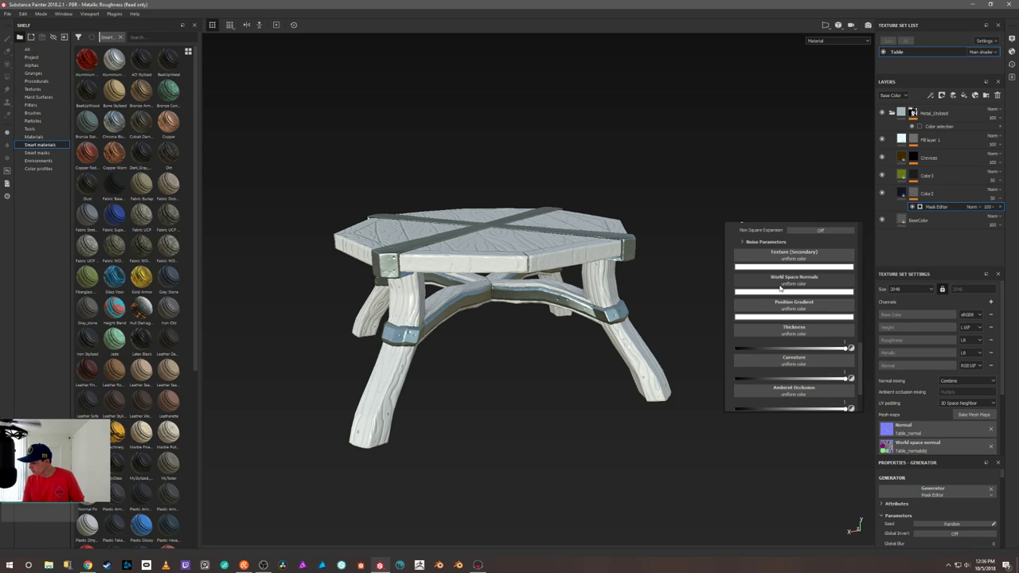
left_click(780, 288)
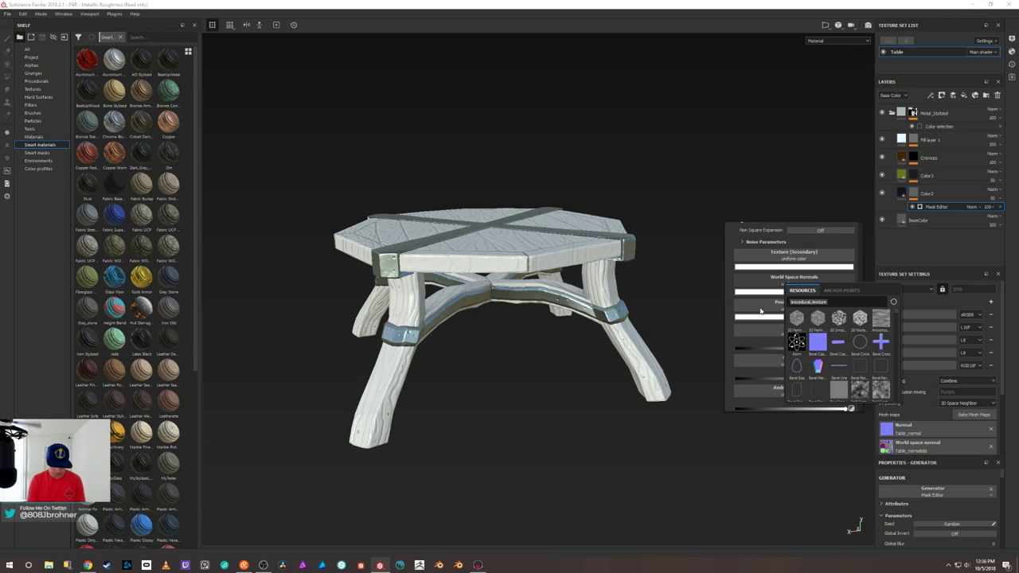
type("a")
type("ro")
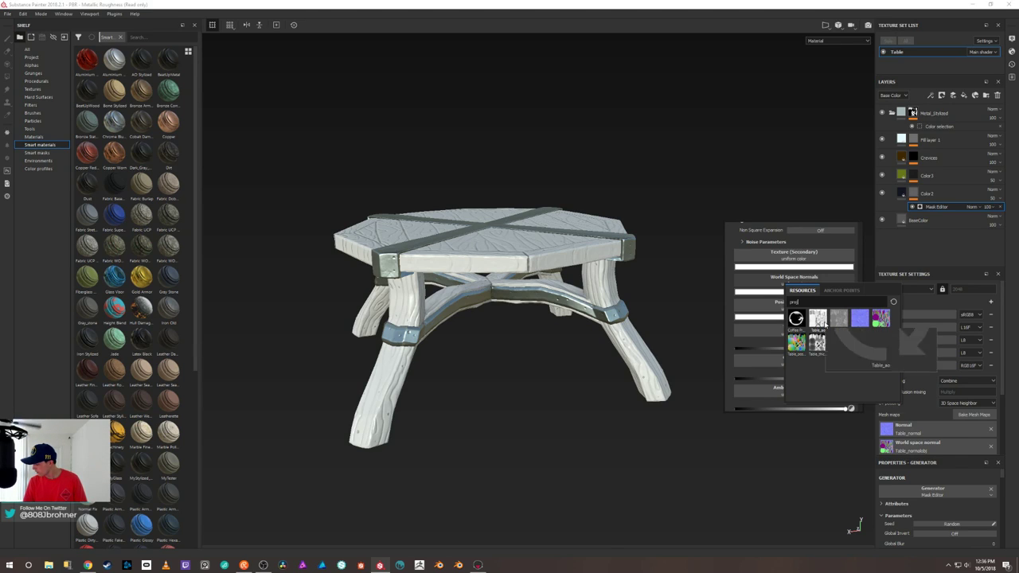
left_click(880, 320)
left_click(830, 309)
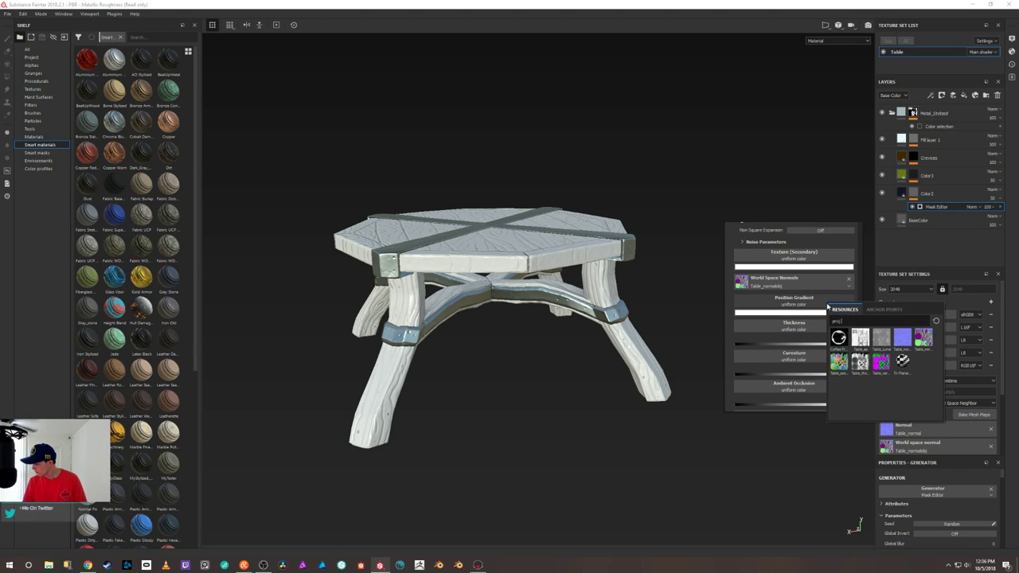
left_click(839, 363)
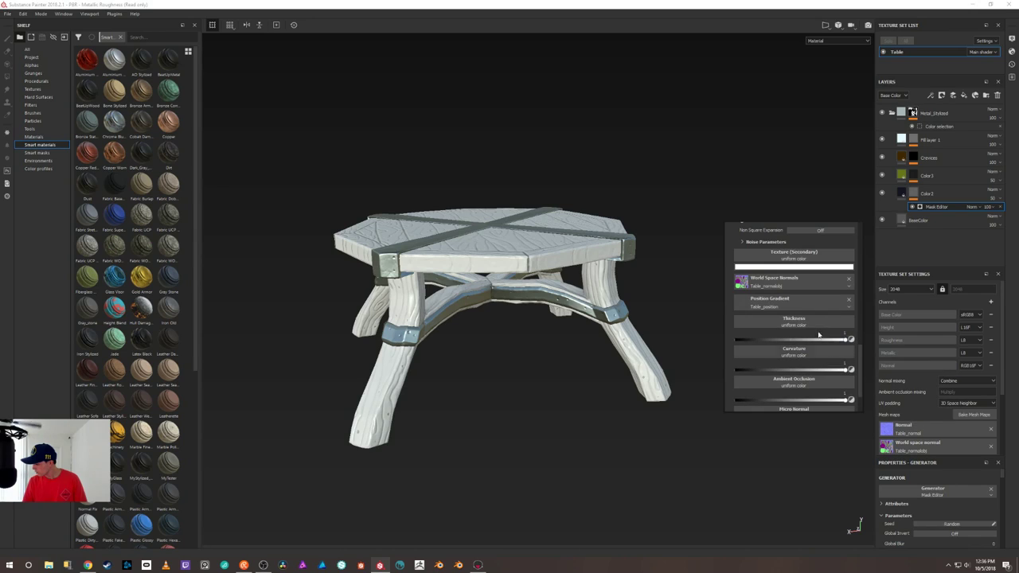
Assign Table_thickness, Table_curve and Table_ao to Color2's Thickness, Curvature and AO inputs.
left_click(808, 324)
left_click(845, 382)
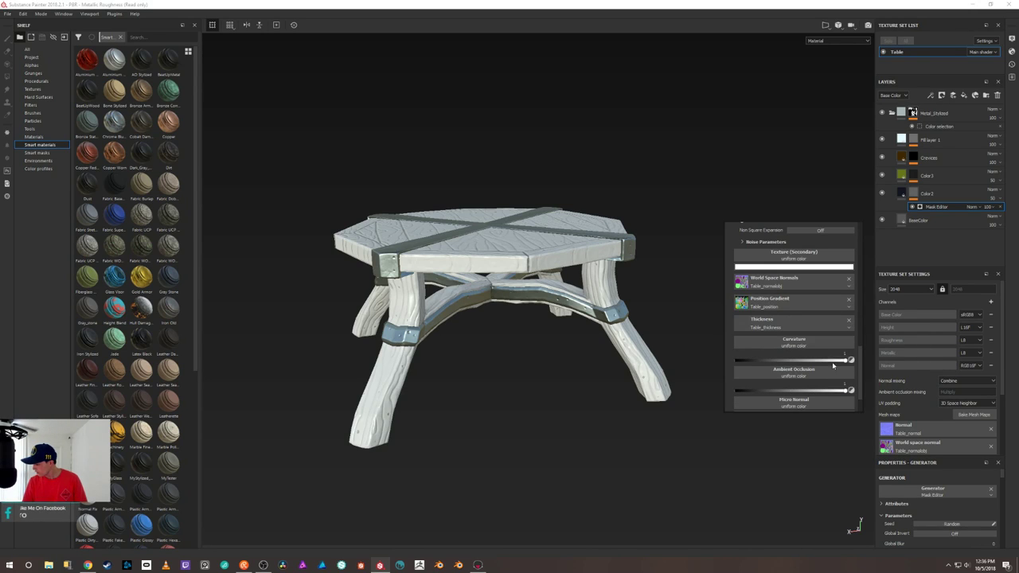
left_click(817, 348)
left_click(873, 379)
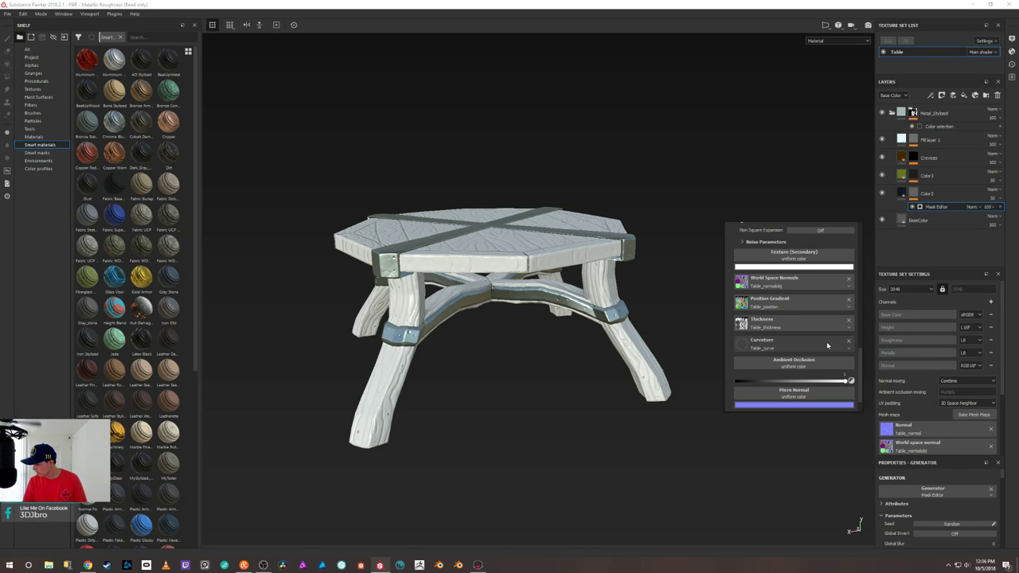
left_click(812, 366)
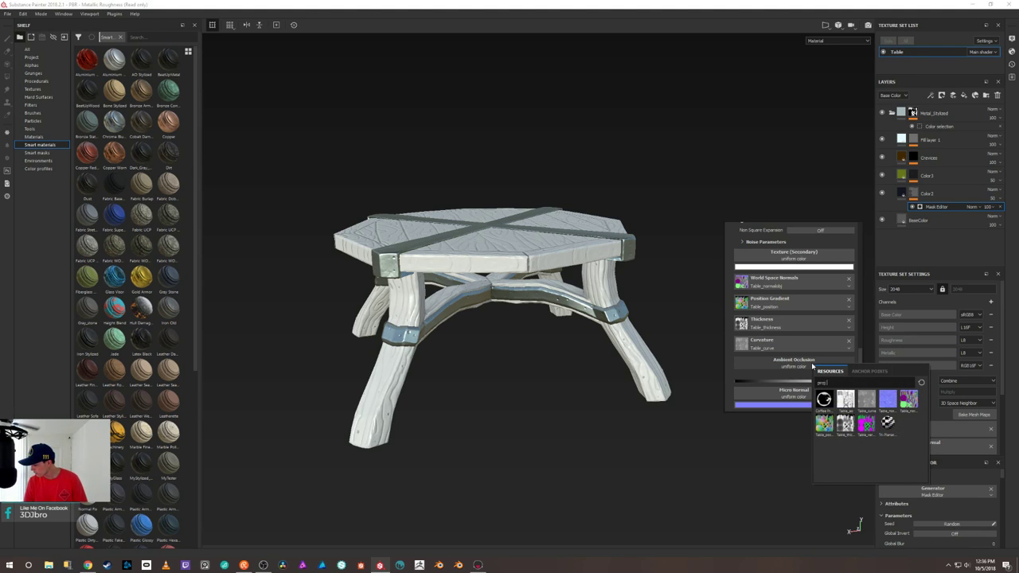
left_click(845, 399)
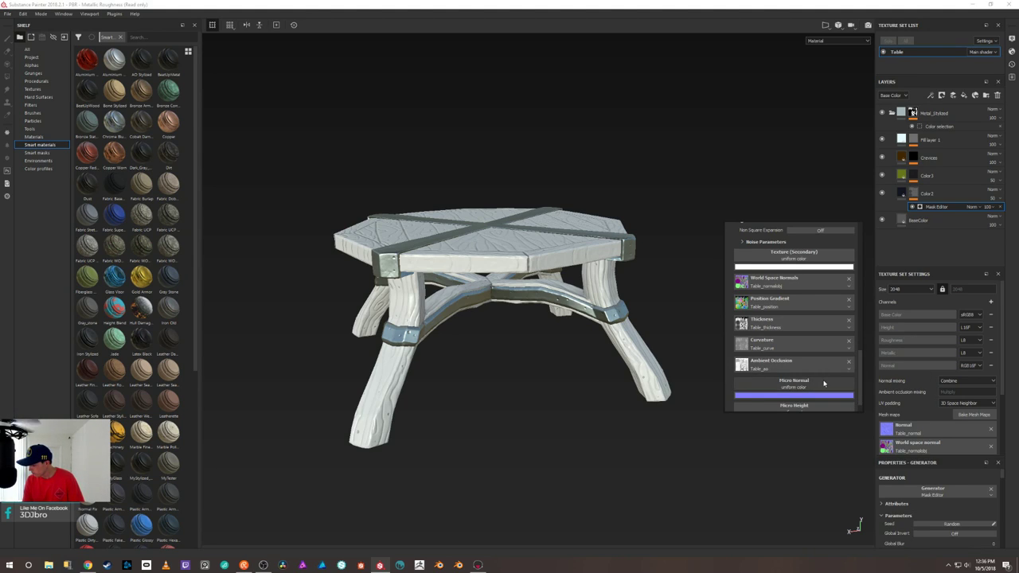
Add a Mask Editor generator to the Color3 layer's mask.
scroll(827, 349, "down", 1)
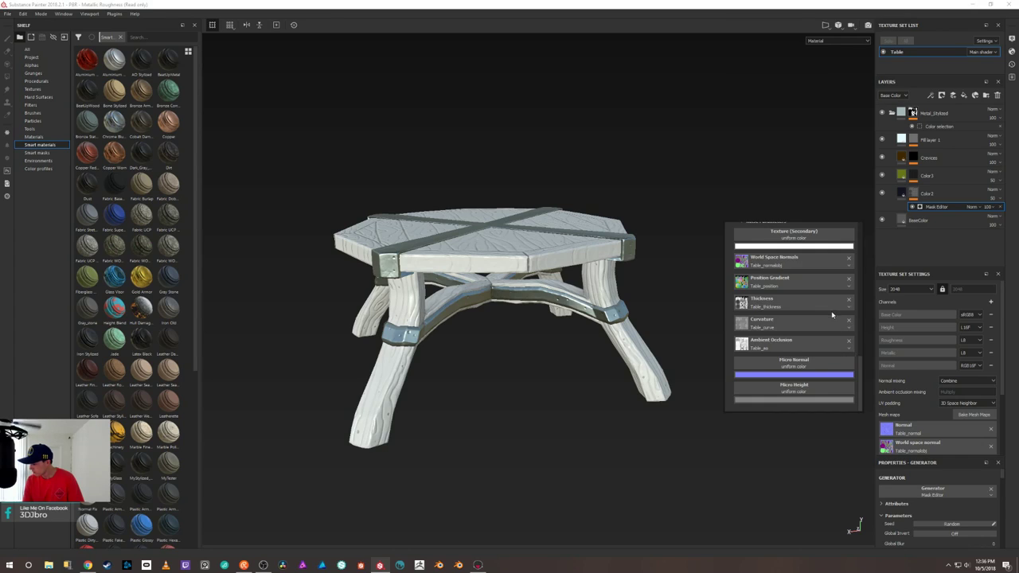
scroll(827, 342, "up", 2)
left_click_drag(936, 206, 923, 176, "ctrl")
left_click(916, 177)
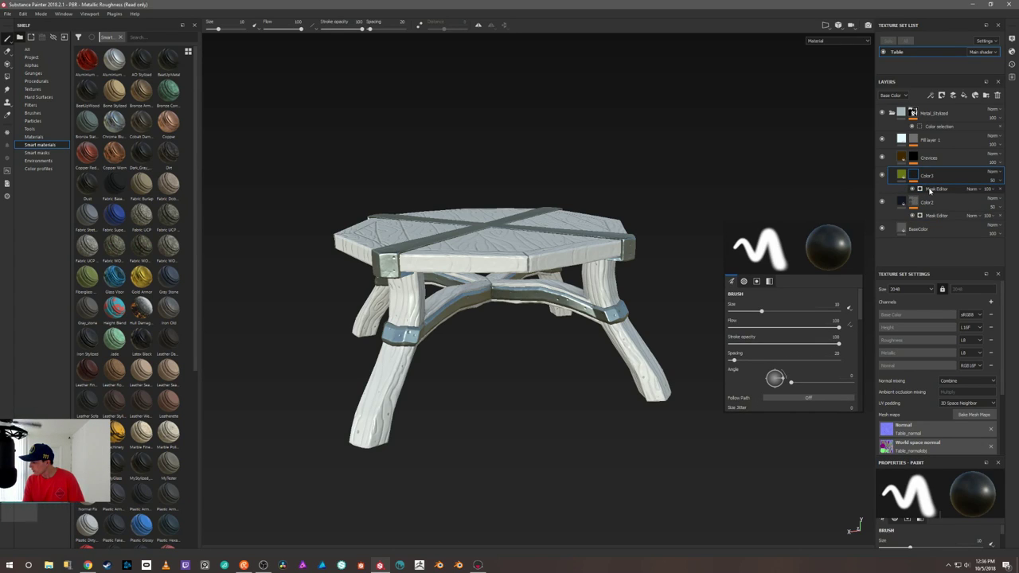
Set Color3's Mask Editor curvature to Table_curve and ambient occlusion to Table_ao.
left_click(930, 189)
scroll(820, 299, "down", 3)
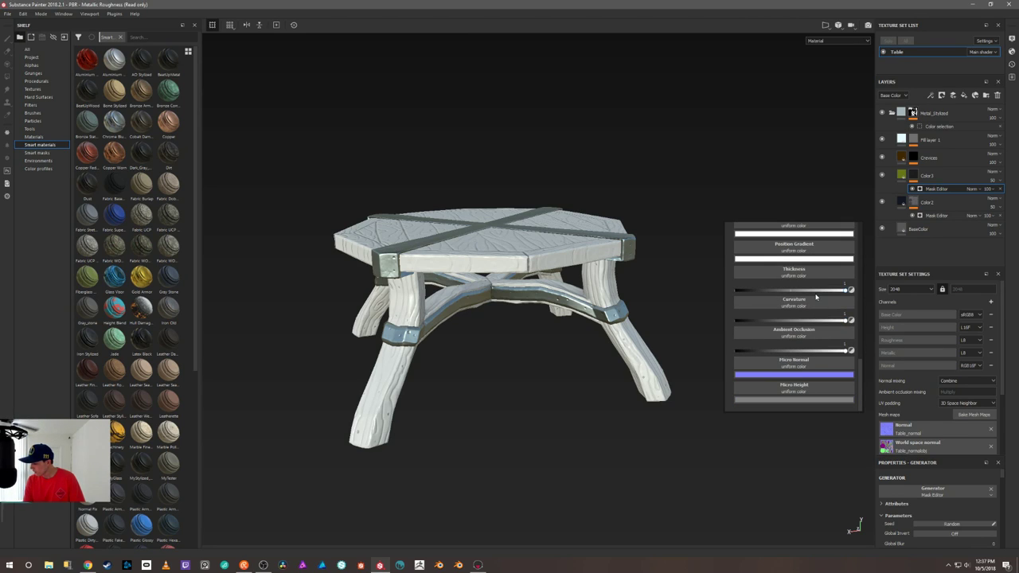
scroll(807, 301, "up", 4)
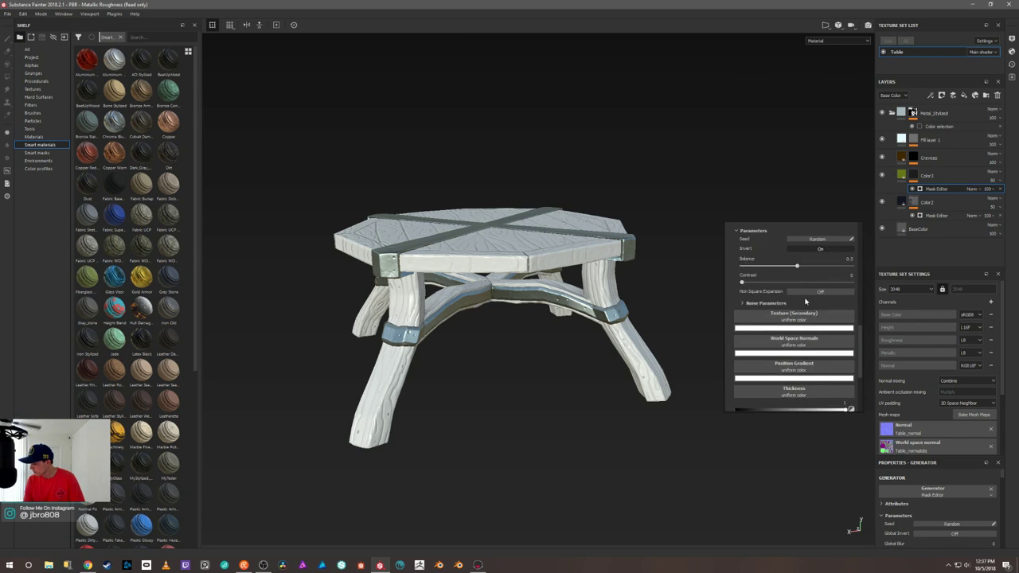
scroll(808, 296, "down", 4)
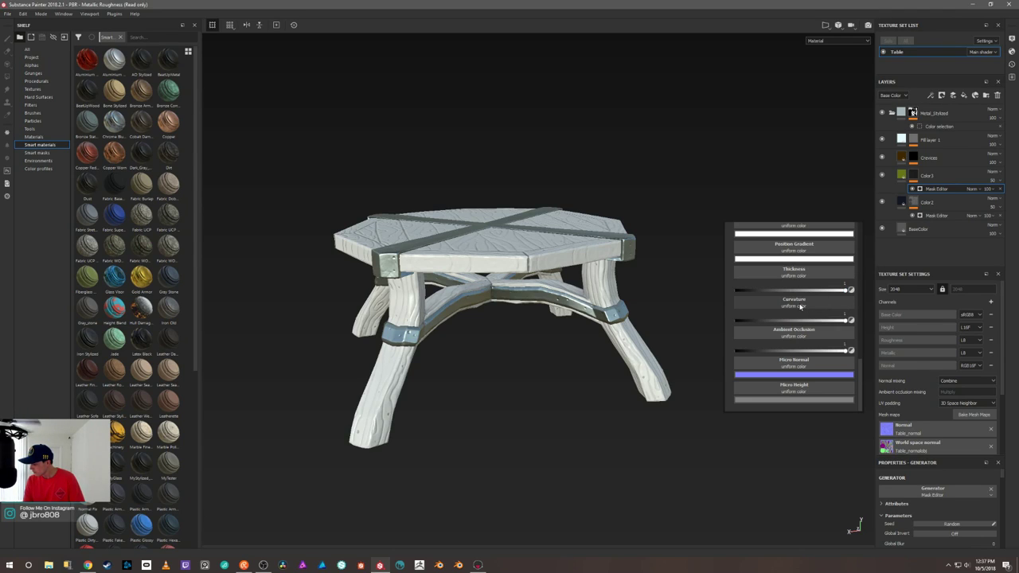
left_click(801, 306)
left_click(853, 340)
left_click(808, 333)
left_click(842, 367)
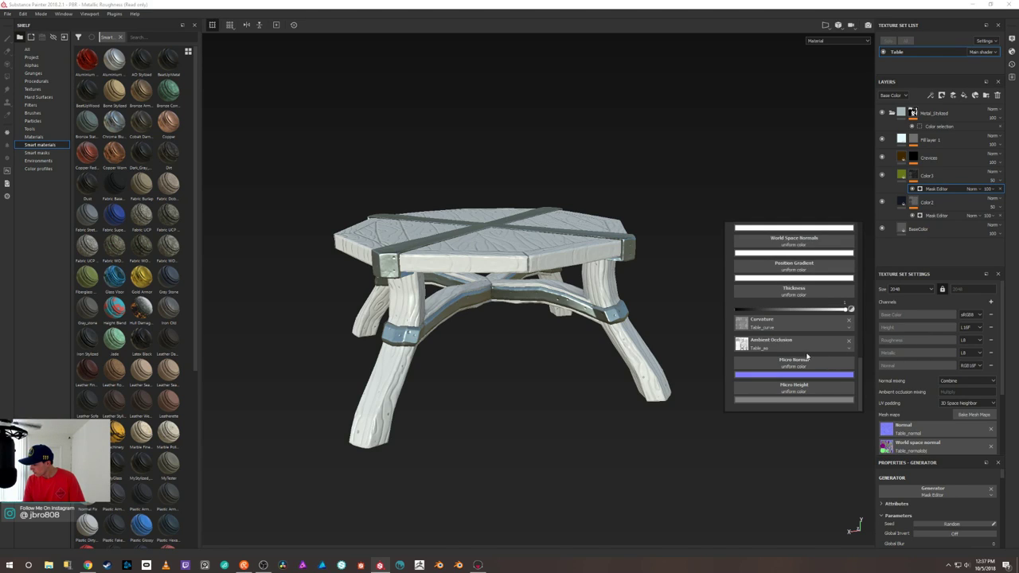
Set Color3's thickness, position gradient and world-space normals to Table_thickness, Table_position and Table_normalobj.
left_click(799, 294)
left_click(830, 353)
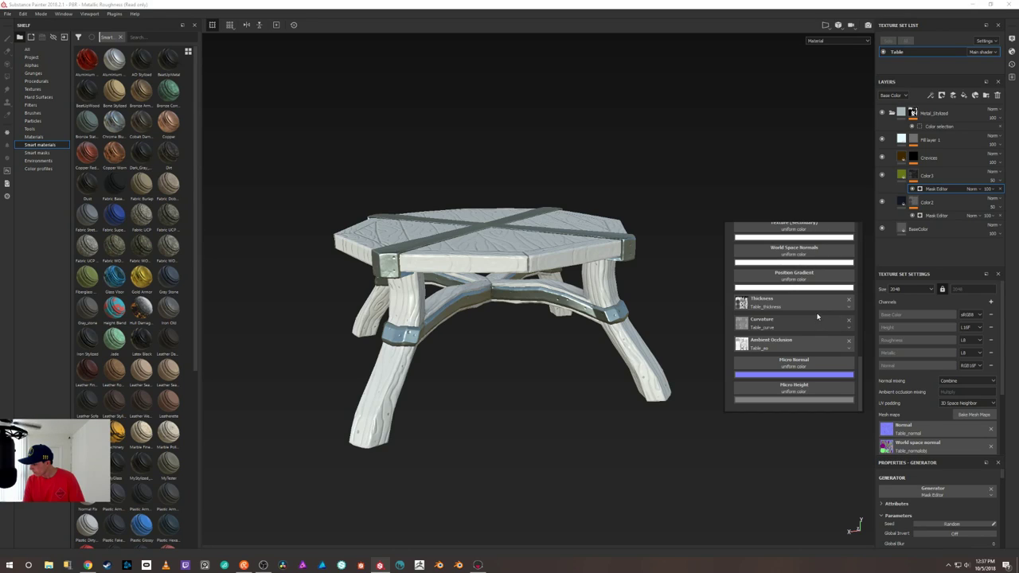
left_click(804, 279)
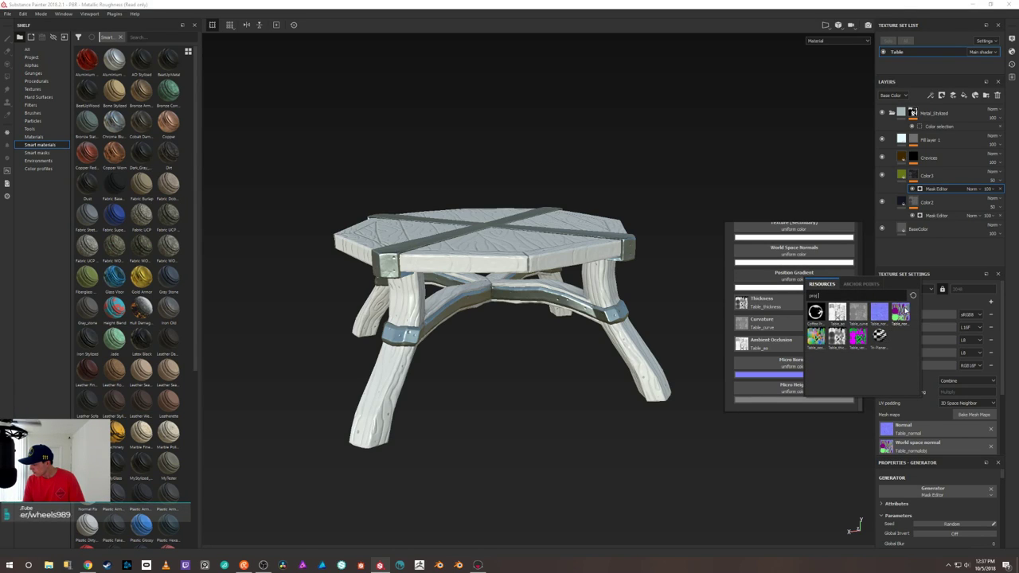
left_click(816, 336)
left_click(811, 267)
left_click(891, 294)
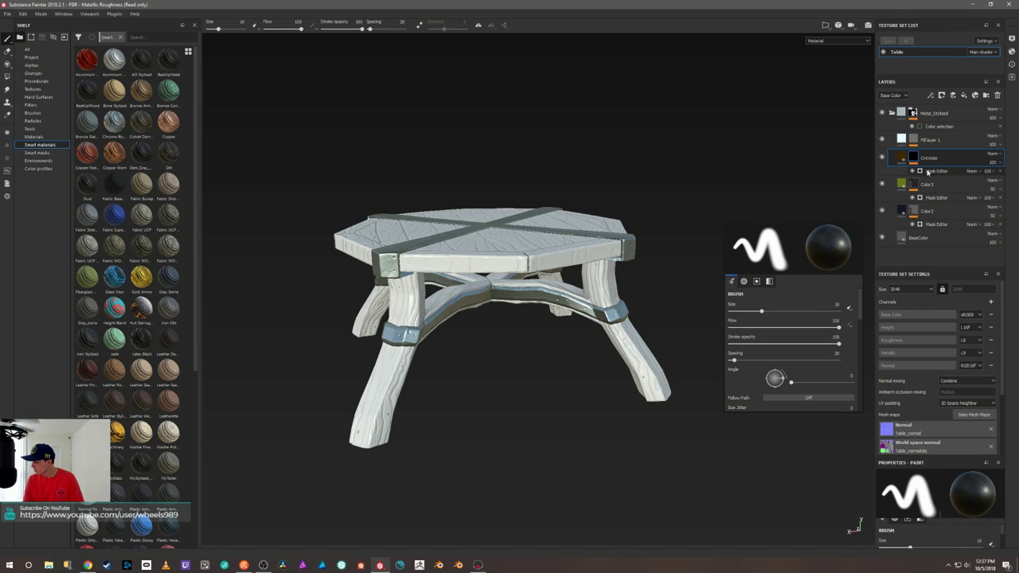
Link Crevices' Mask Editor to Table_normalobj, Table_position, Table_thickness, Table_curve and Table_ao.
left_click(928, 172)
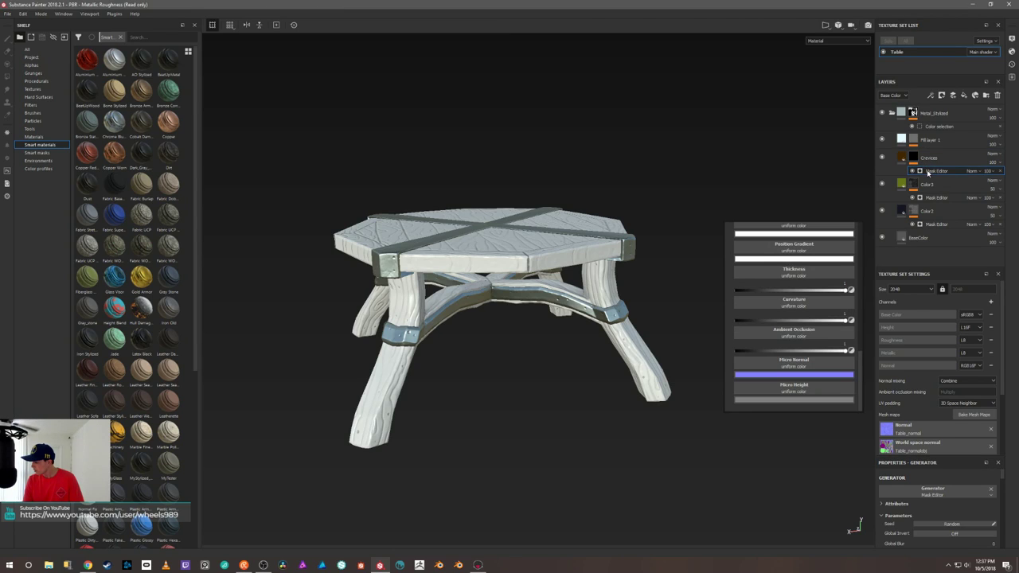
scroll(795, 262, "up", 2)
left_click(800, 274)
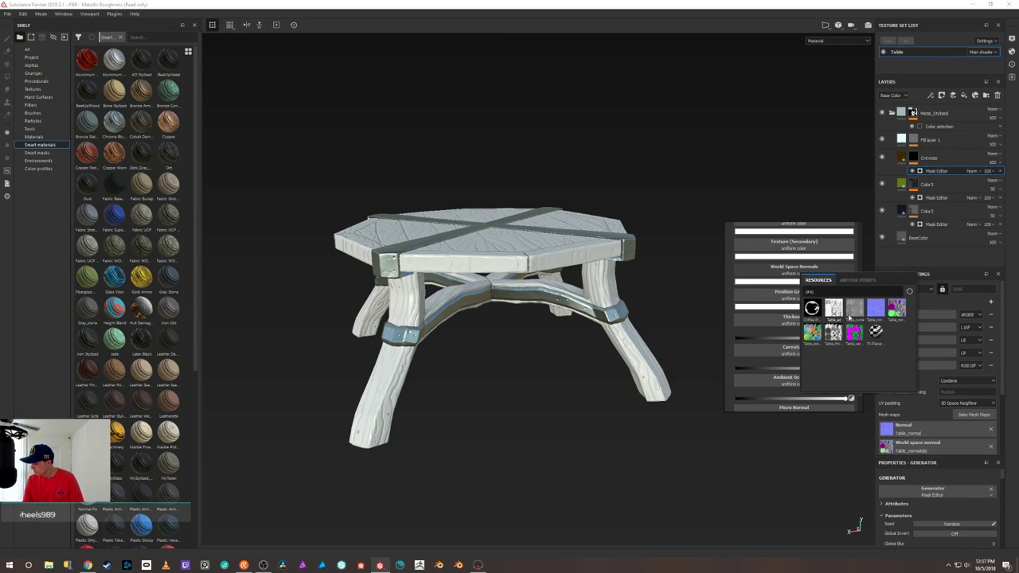
left_click(899, 308)
left_click(811, 292)
left_click(823, 336)
left_click(820, 313)
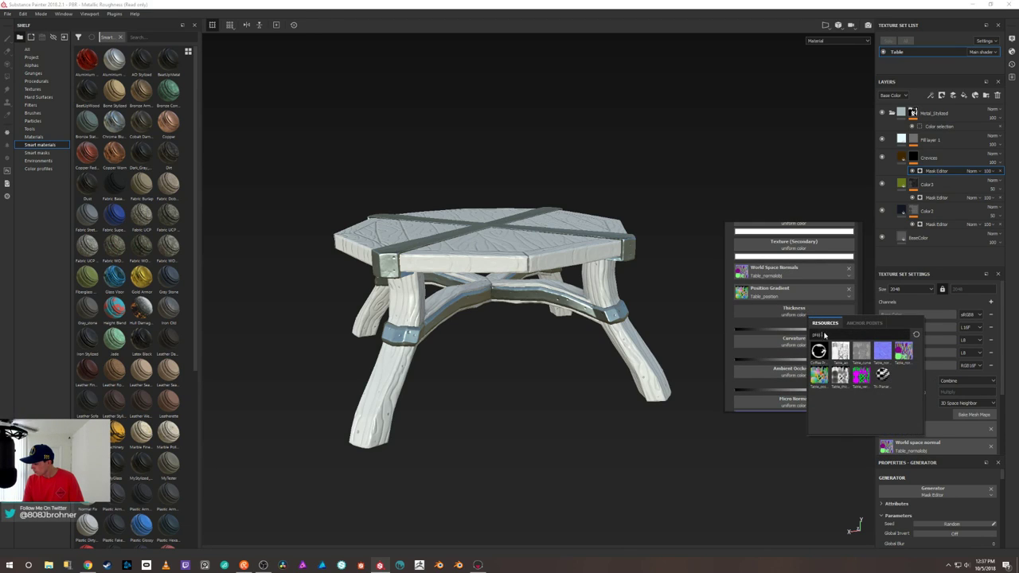
left_click(840, 373)
left_click(817, 339)
left_click(865, 372)
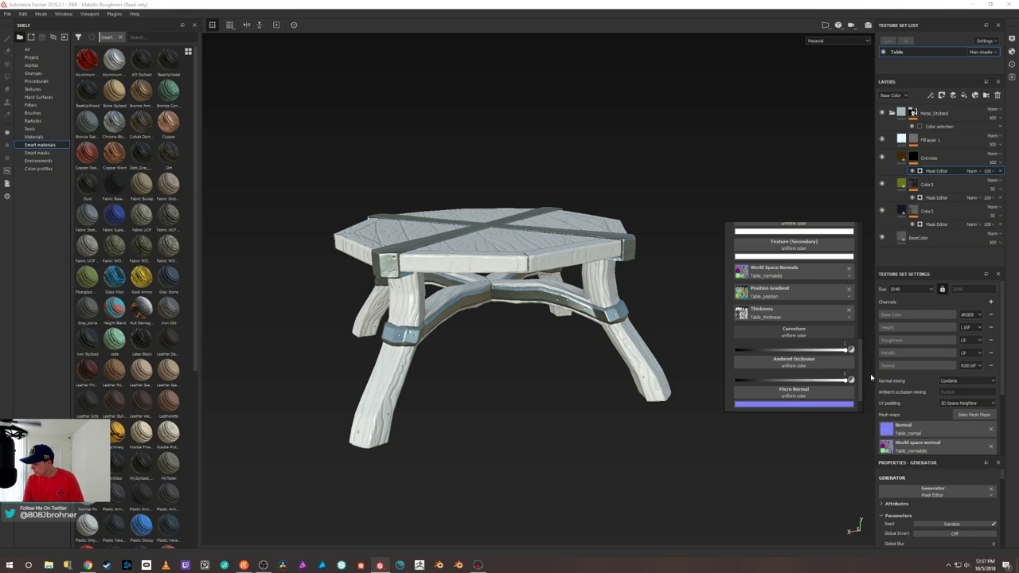
left_click(814, 357)
left_click(846, 388)
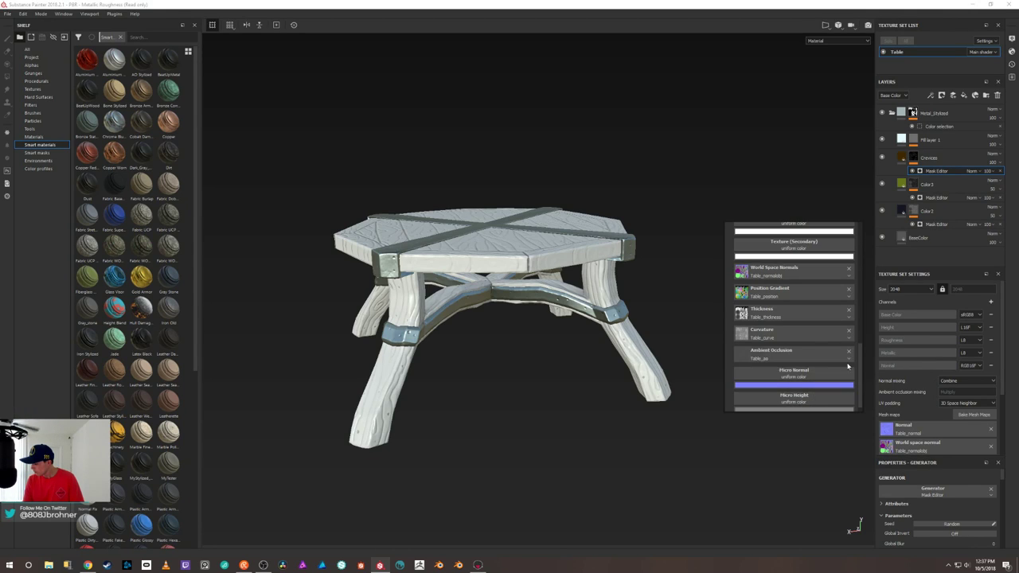
Link Fill layer 1's Mask Editor to the same five Table maps and close the input settings.
left_click(916, 141)
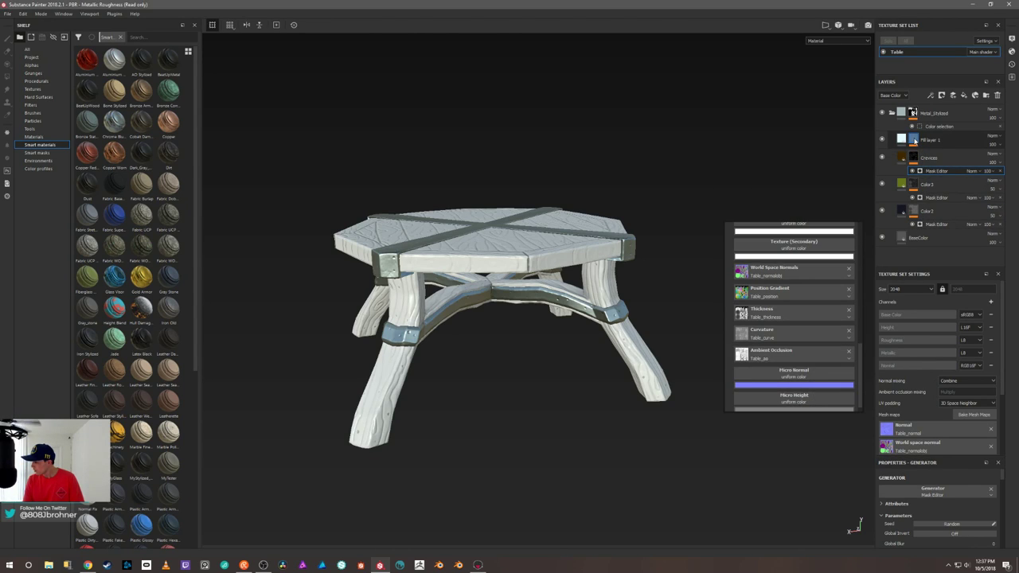
left_click(931, 162)
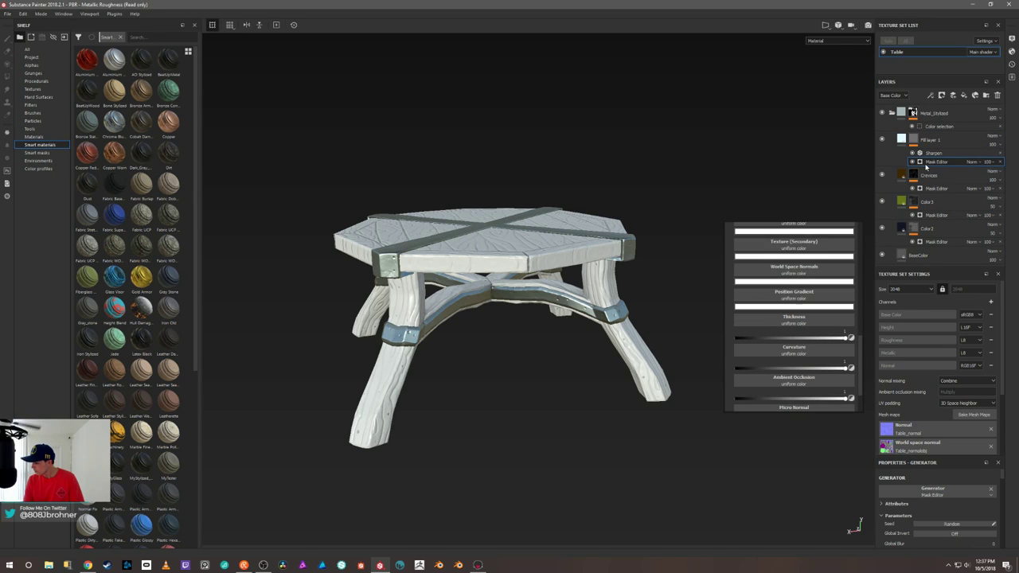
left_click(788, 270)
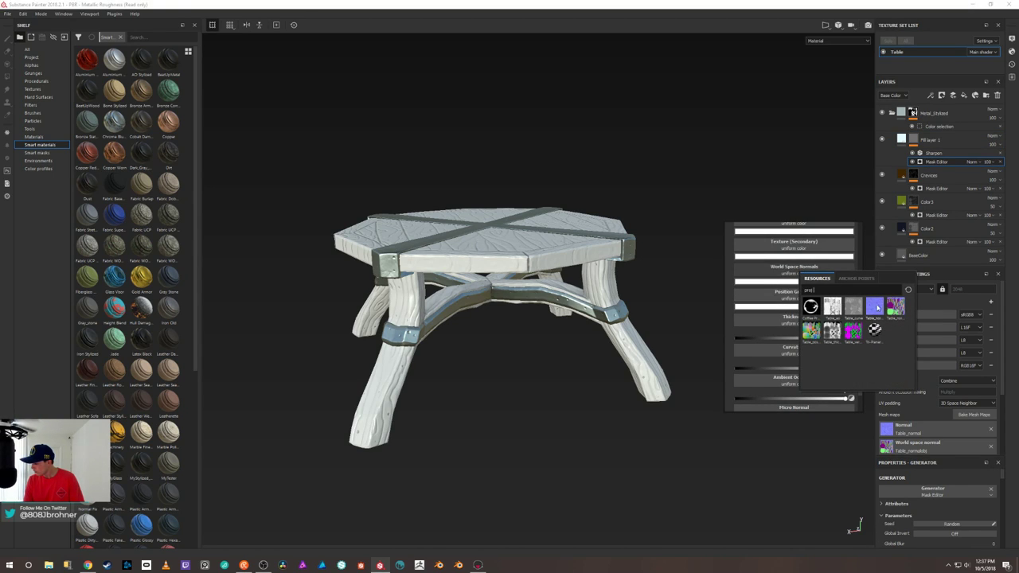
left_click(894, 310)
left_click(844, 300)
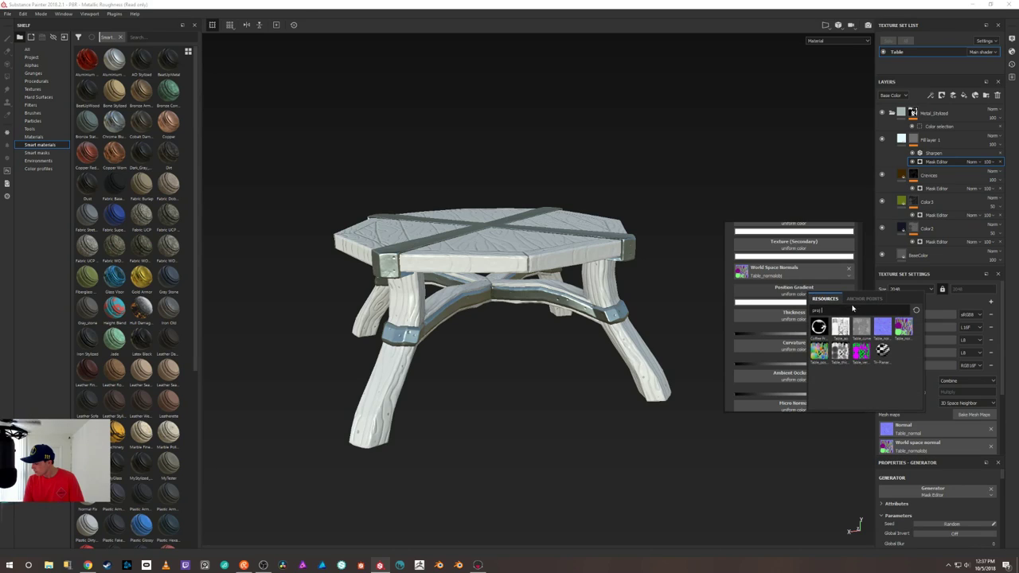
left_click(818, 350)
left_click(792, 312)
left_click(840, 364)
left_click(813, 337)
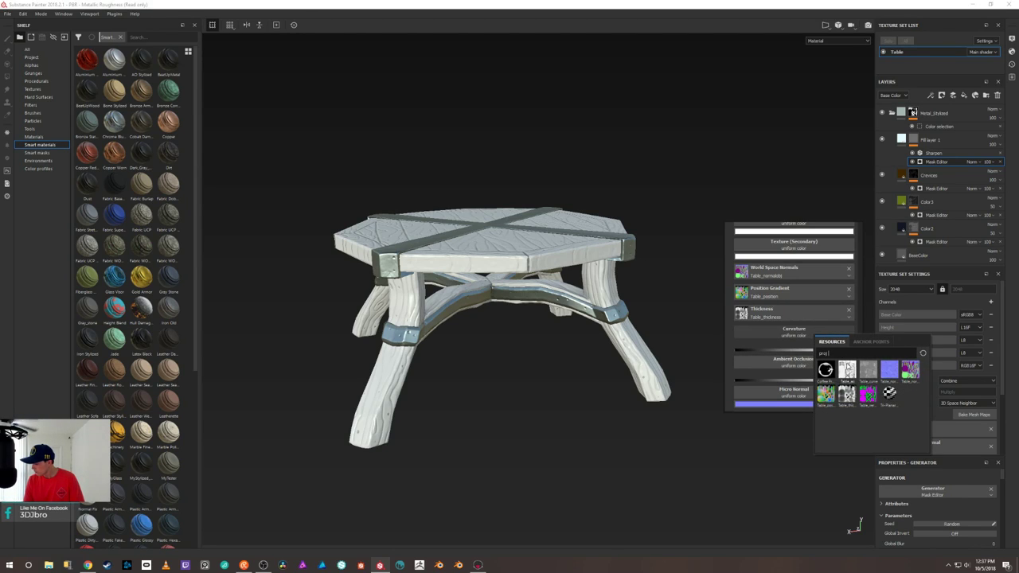
left_click(865, 373)
left_click(825, 355)
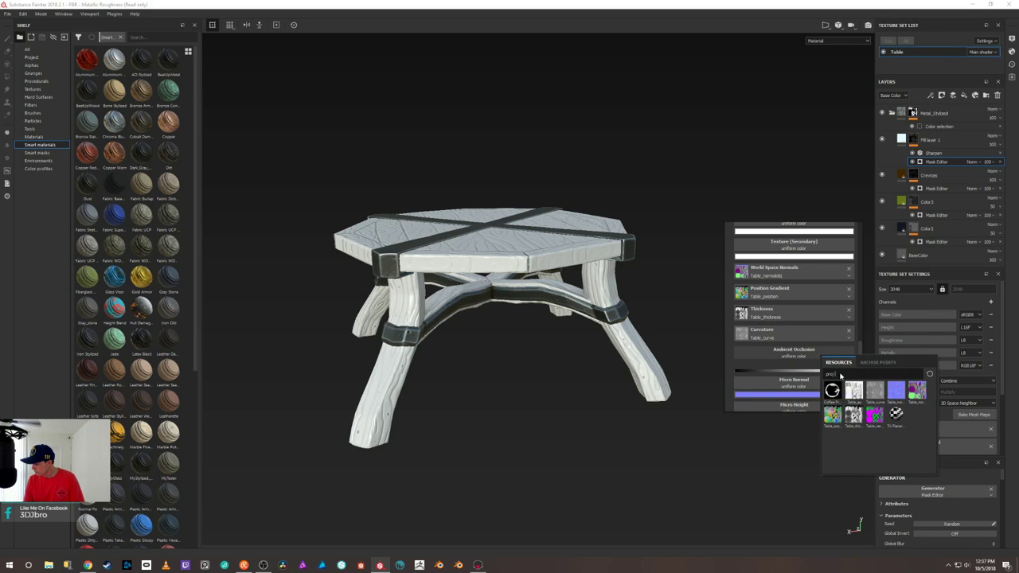
left_click(853, 390)
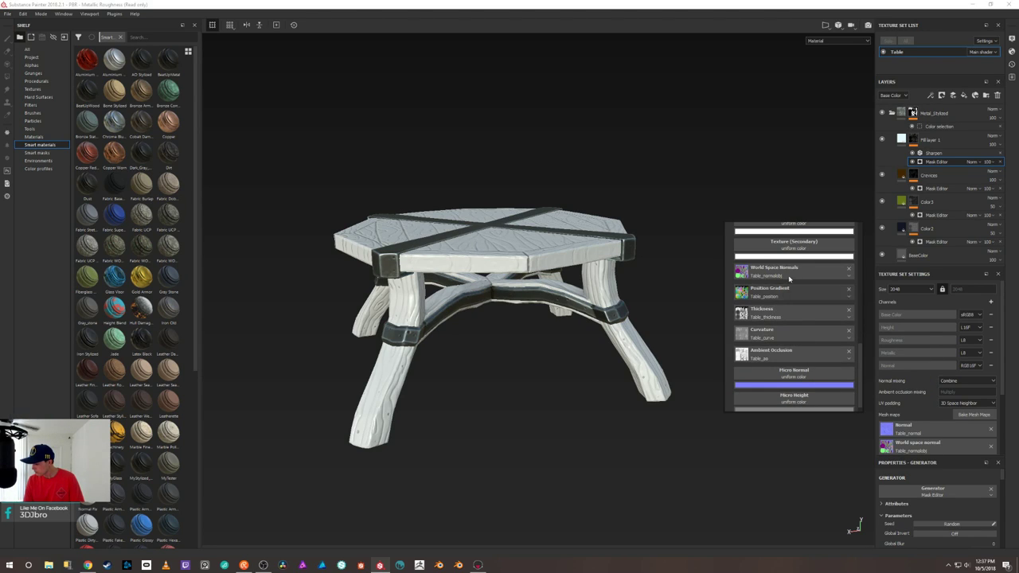
left_click(809, 165)
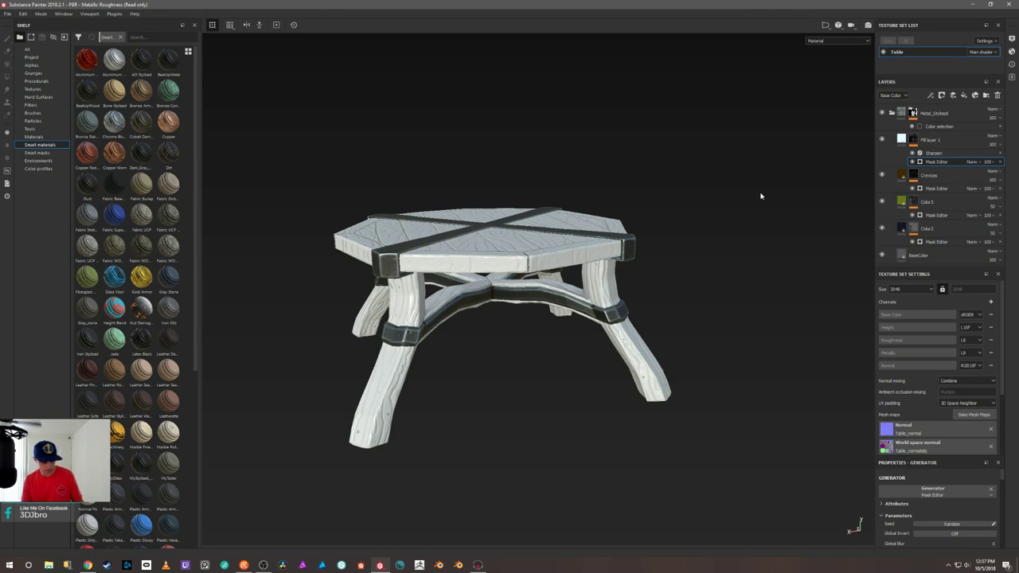
left_click_drag(751, 179, 646, 250, "alt")
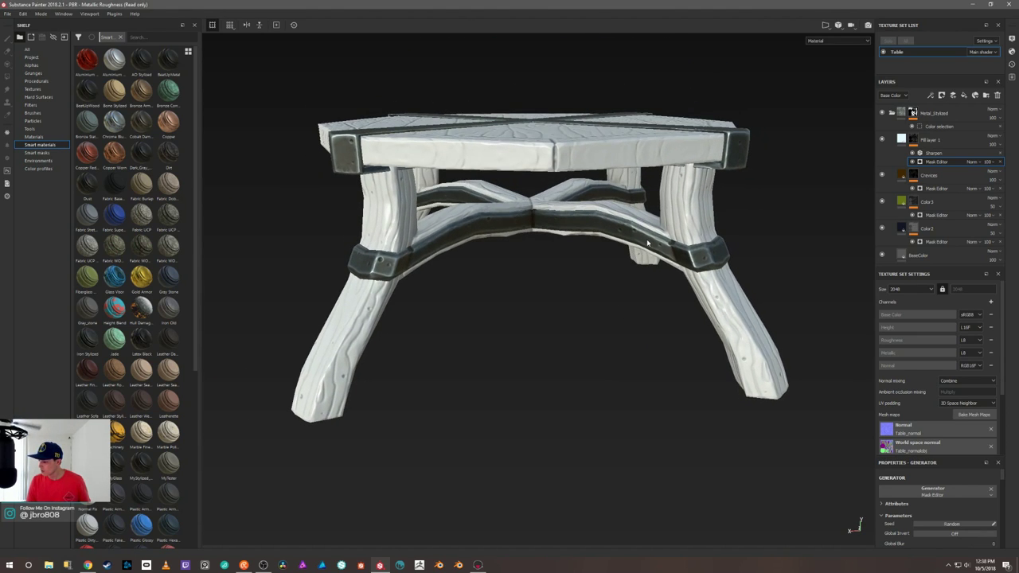
Inspect the wood and metal straps from several camera and light angles, then collapse the Metal_Stylized group.
left_click_drag(483, 233, 570, 359, "alt")
left_click_drag(642, 347, 744, 286, "alt")
mouse_move(748, 282)
right_mouse_down("shift")
mouse_move(689, 292)
mouse_move(714, 302)
right_mouse_up("shift")
left_click_drag(714, 302, 712, 291, "alt")
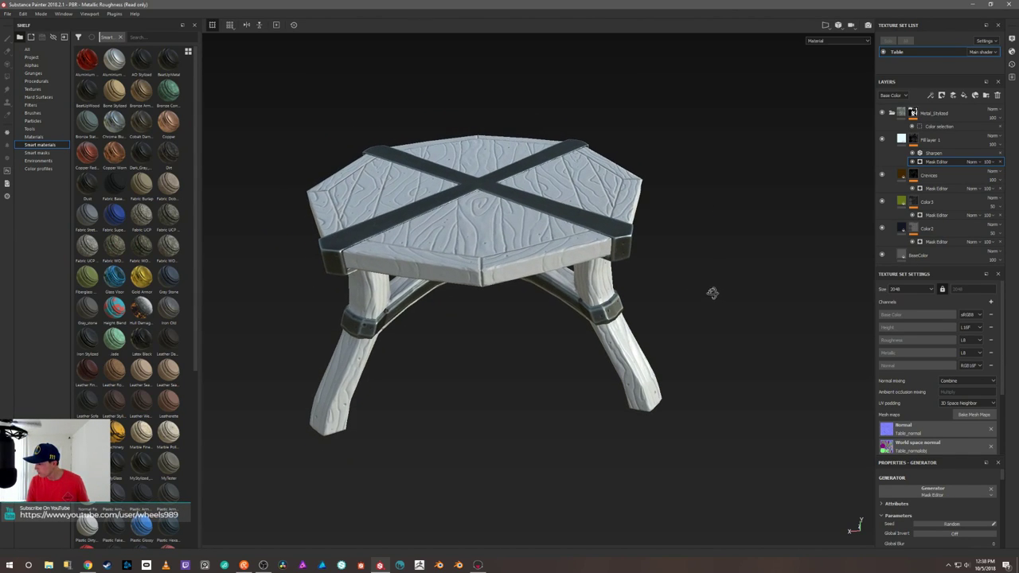
left_click(891, 113)
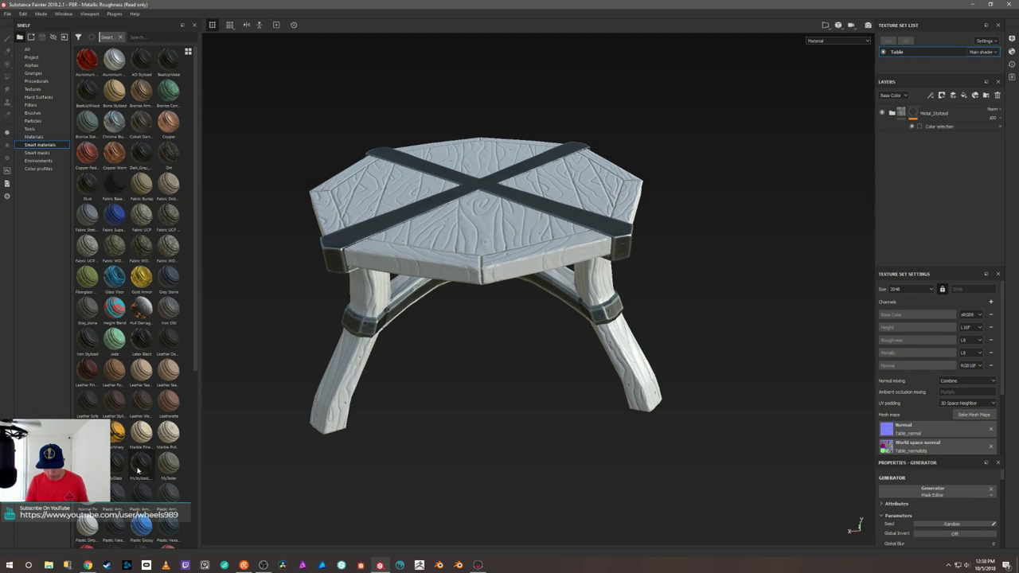
Add the MyStylized_Wood smart material and mask it with a Color Selection set to the magenta ID colour.
mouse_move(140, 472)
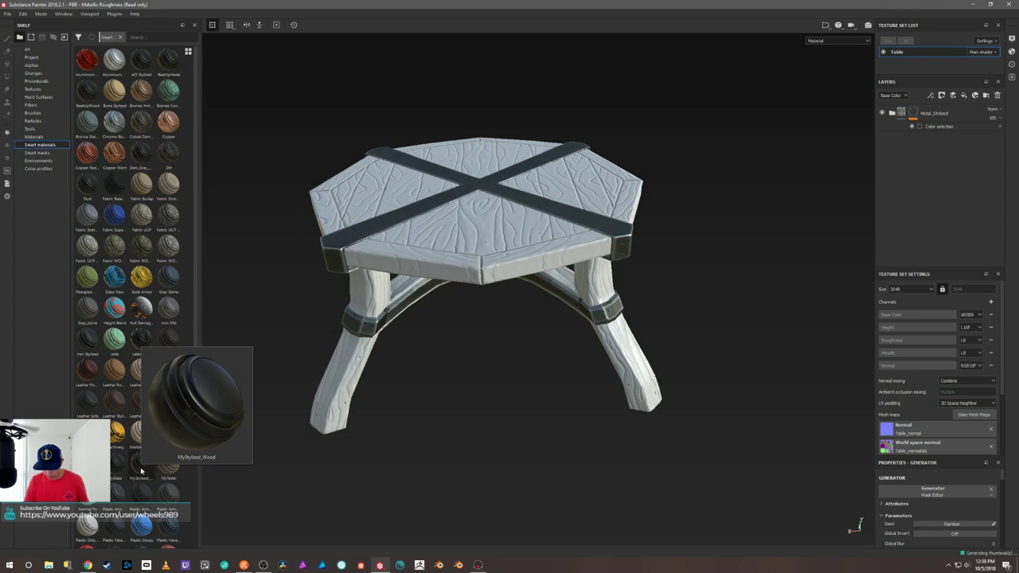
left_click_drag(140, 472, 925, 107)
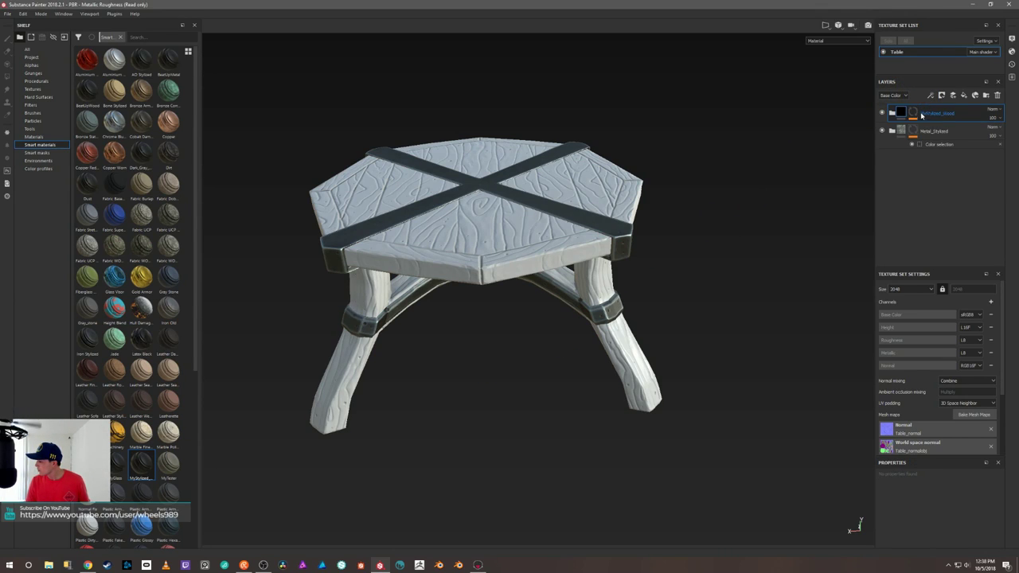
left_click(912, 114)
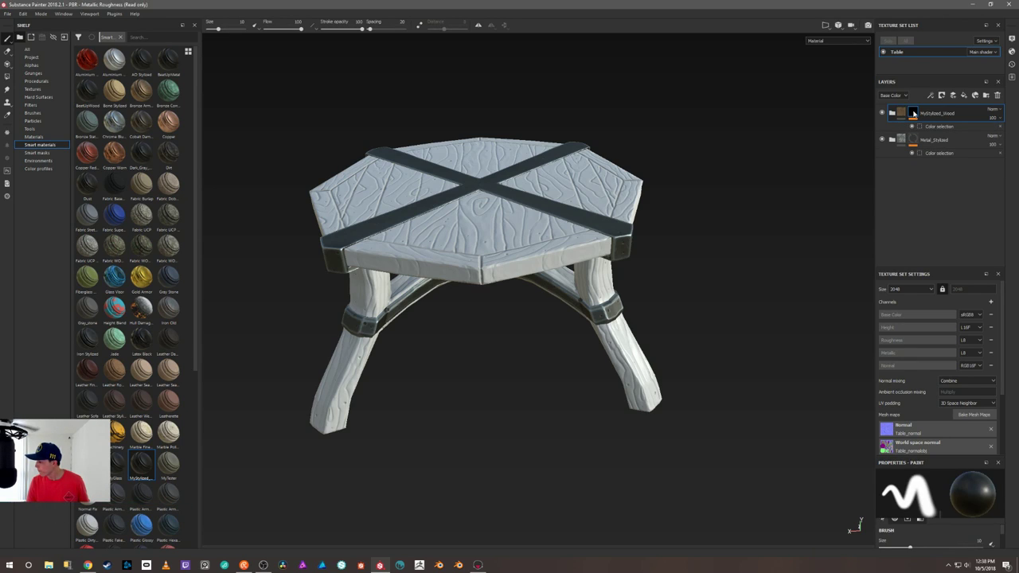
left_click(931, 126)
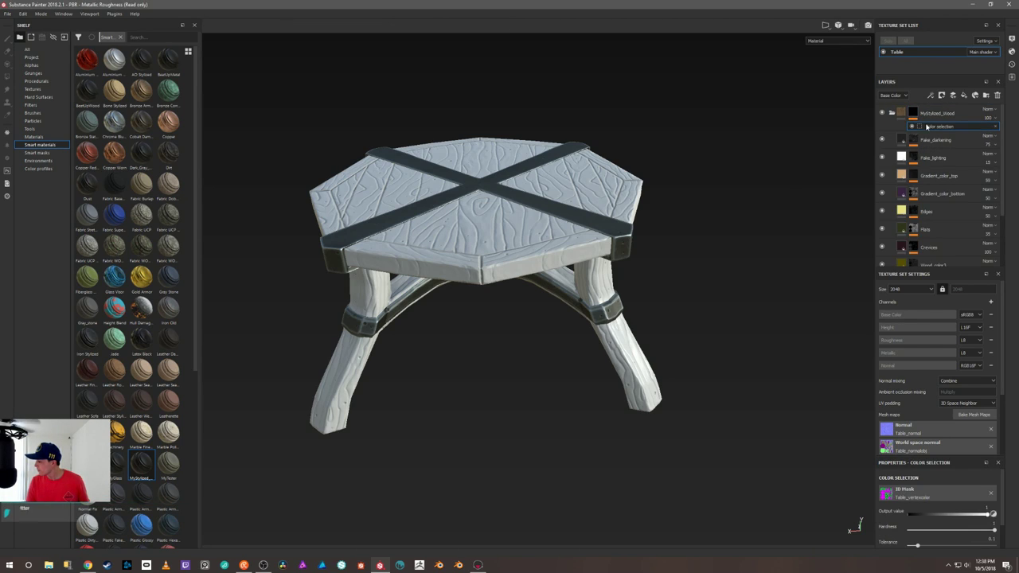
left_click(883, 266)
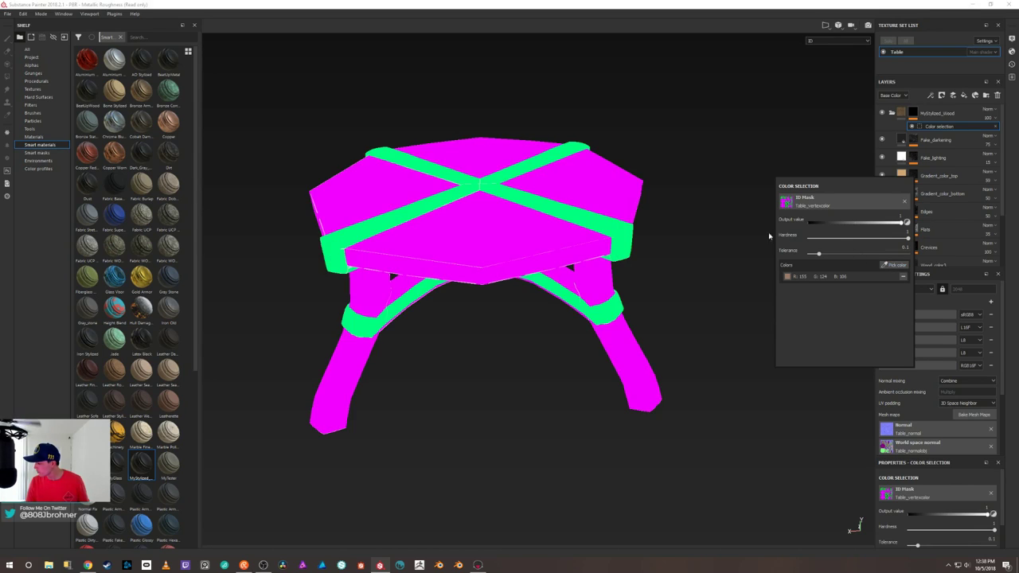
left_click(635, 188)
left_click_drag(730, 194, 743, 242, "alt")
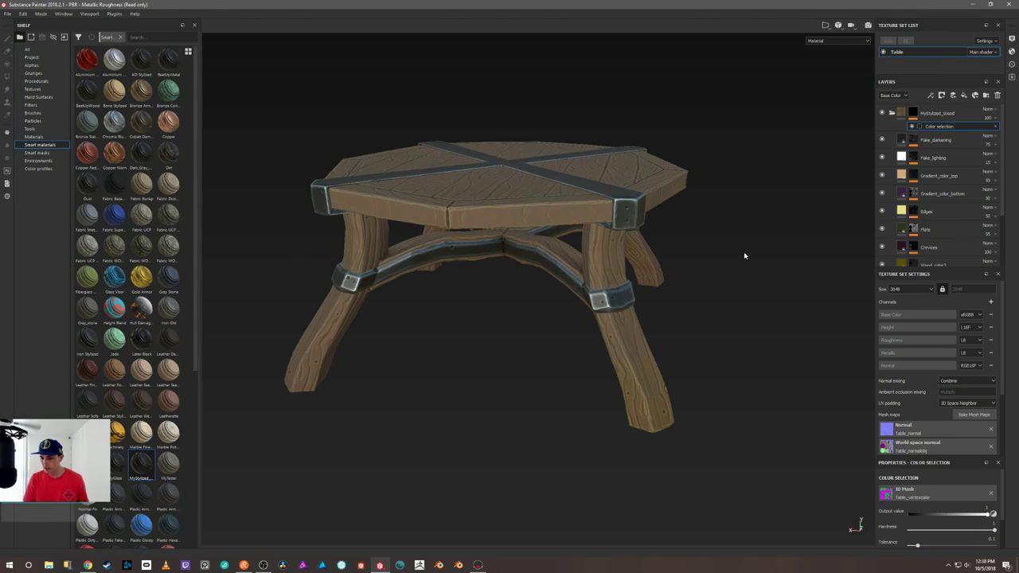
Inspect the table from underneath, above and the side, rotate the lighting, and show the shelf's Tools presets.
left_click_drag(718, 275, 770, 204, "alt")
left_click_drag(585, 241, 640, 227, "alt")
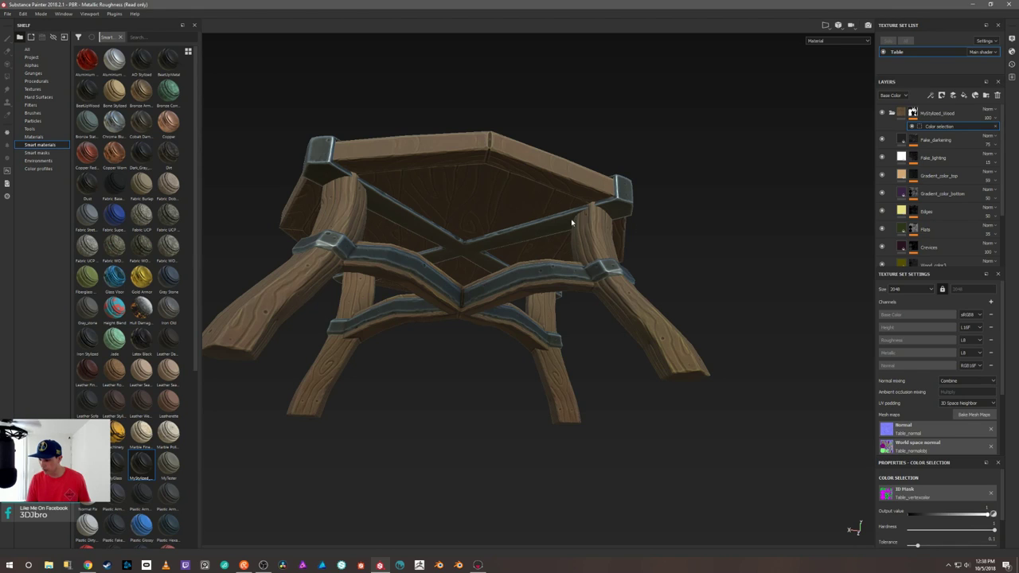
left_click_drag(518, 228, 673, 284, "alt")
right_click_drag(673, 284, 663, 302, "shift")
left_click_drag(664, 303, 718, 355, "alt")
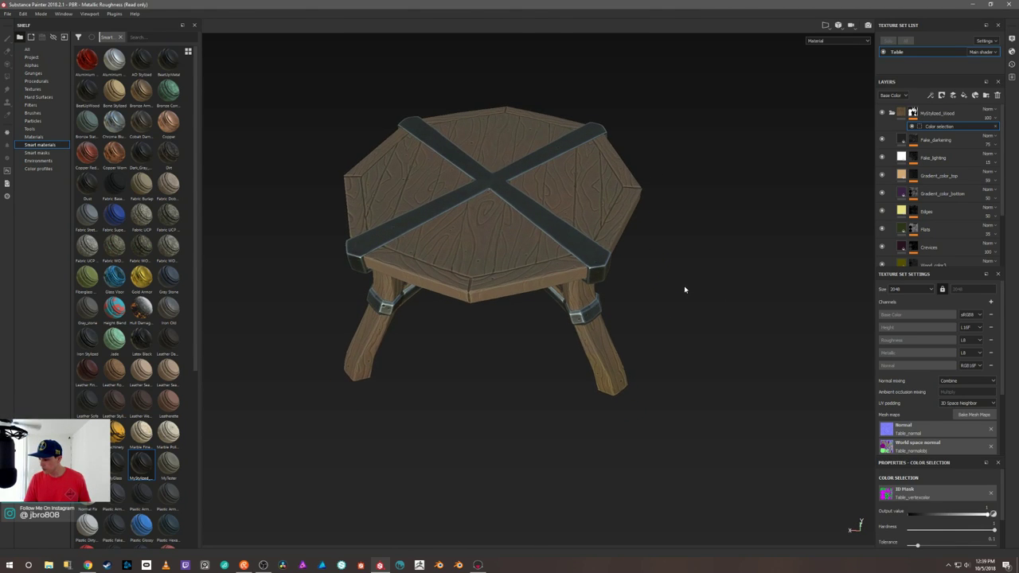
scroll(682, 286, "up", 5)
scroll(689, 316, "down", 5)
left_click_drag(689, 316, 649, 295, "alt")
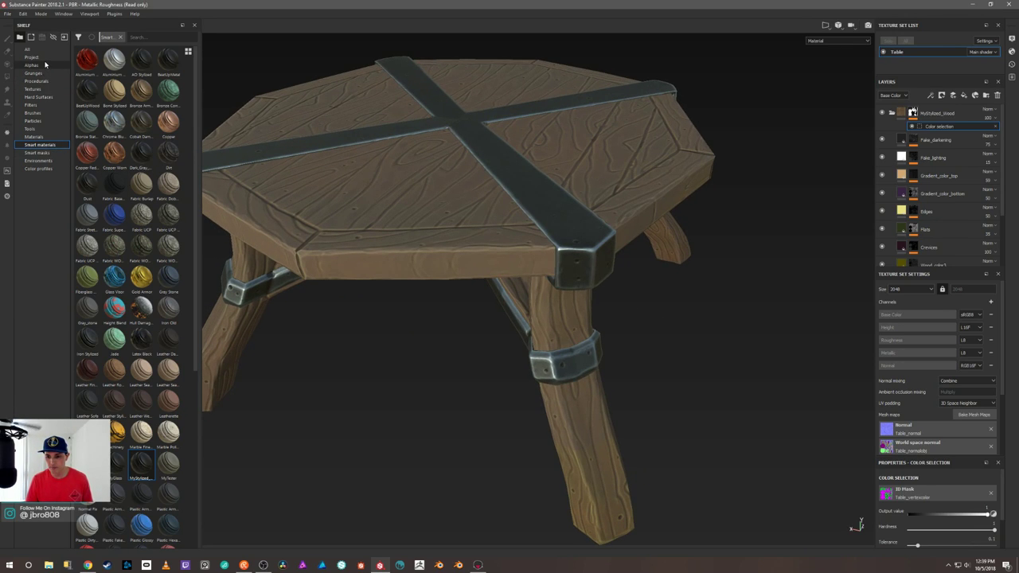
left_click(49, 128)
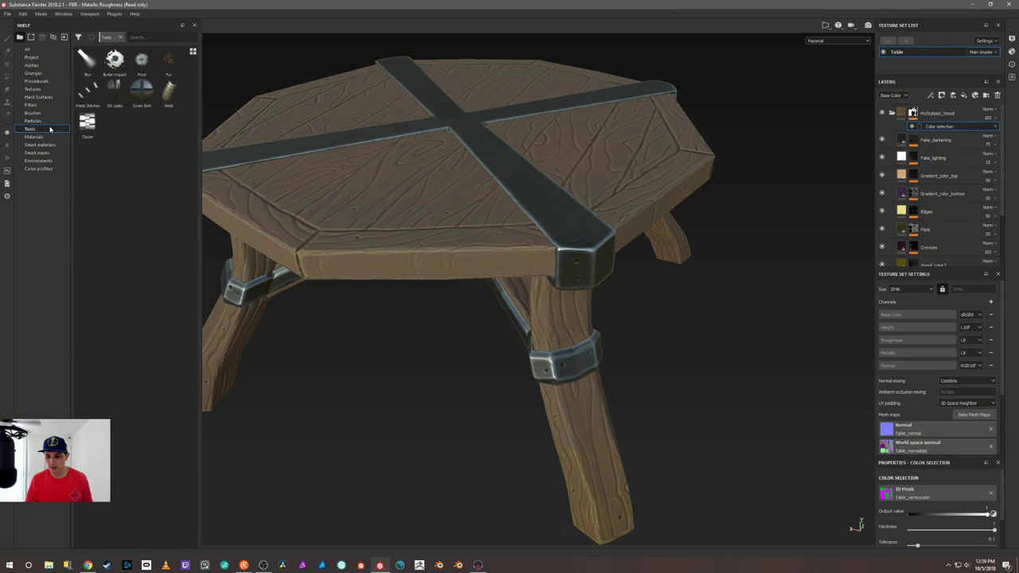
Make Screw Bolt the active tool preset and look closely at the tabletop corner.
left_click(142, 91)
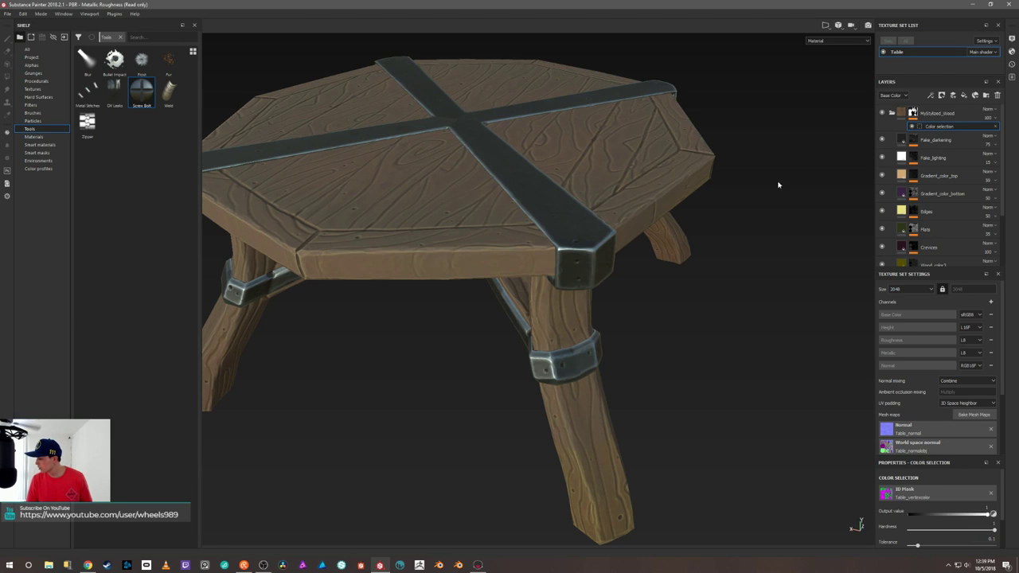
left_click_drag(776, 231, 788, 283, "alt")
right_click_drag(785, 276, 725, 284, "shift")
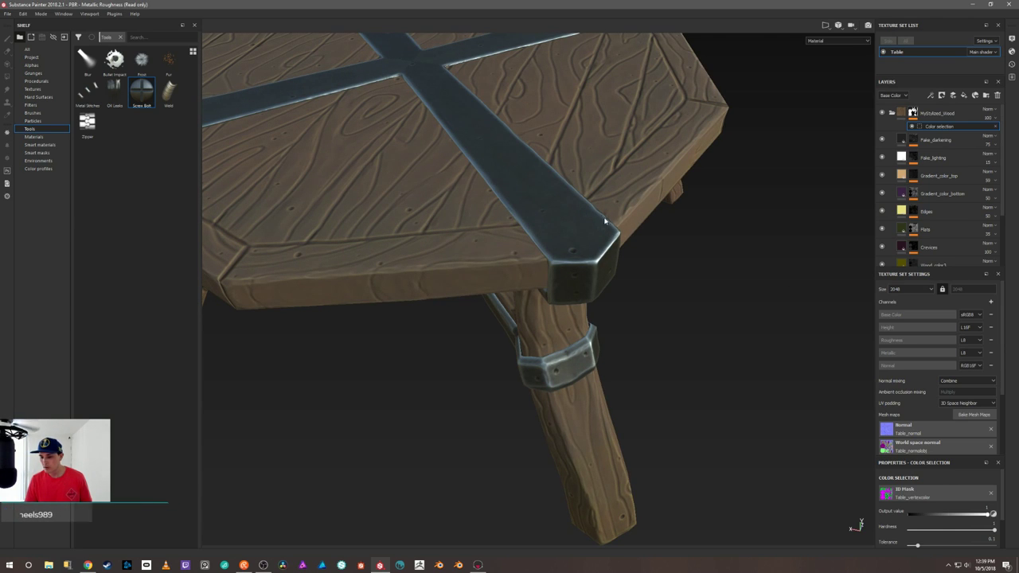
left_click_drag(696, 252, 581, 220, "alt")
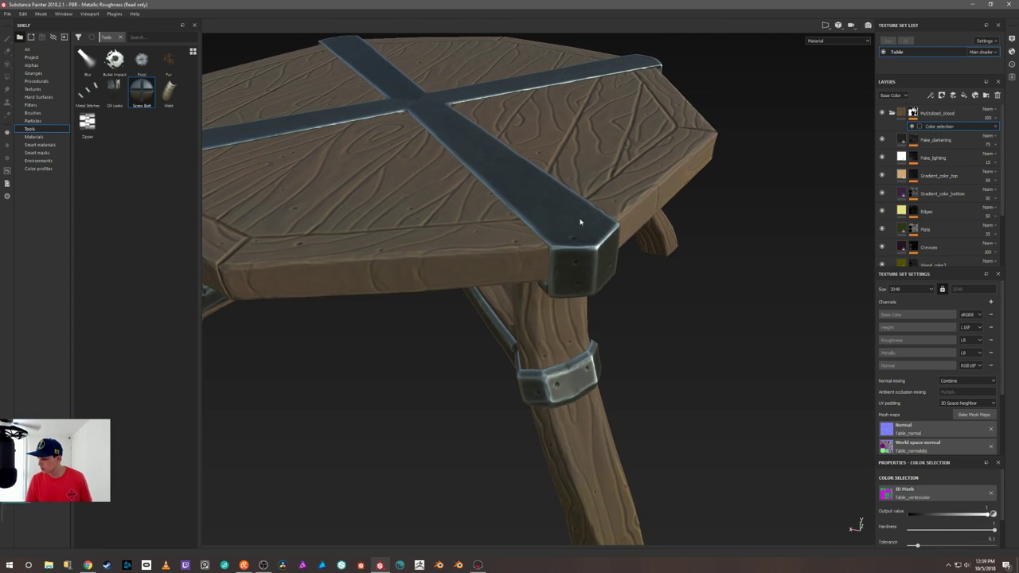
scroll(923, 203, "down", 2)
scroll(926, 207, "up", 2)
Collapse the MyStylized_Wood folder and orbit the table, rotating lighting to check the highlights.
left_click(893, 114)
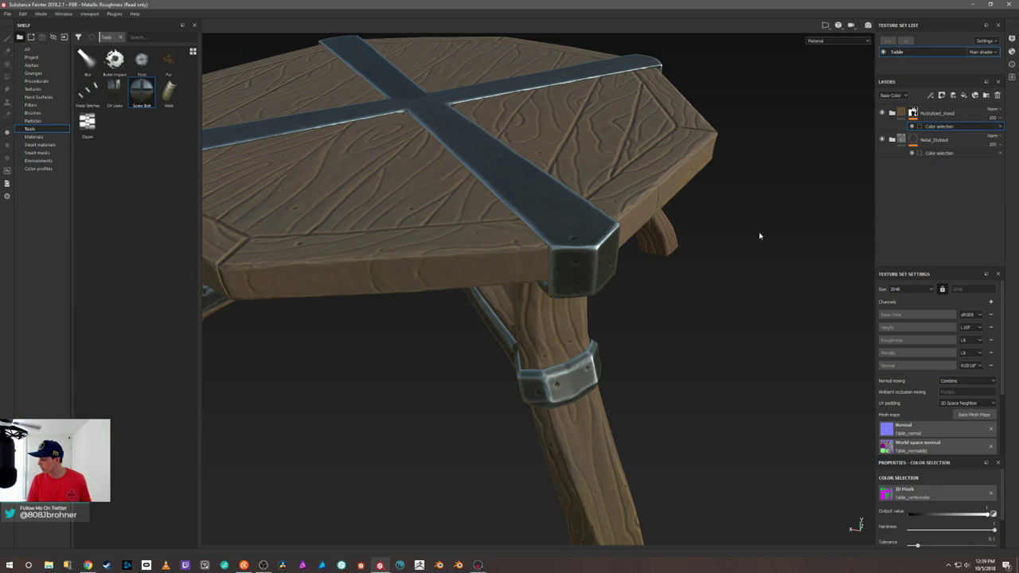
mouse_move(758, 280)
left_mouse_down("alt")
mouse_move(732, 263)
mouse_move(754, 334)
mouse_move(748, 280)
left_mouse_up("alt")
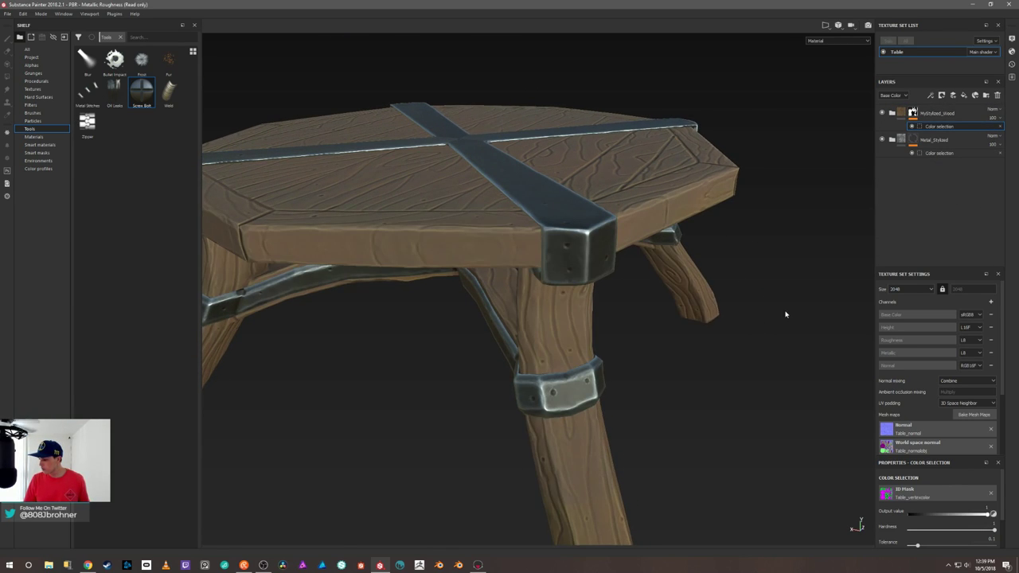
left_click_drag(762, 331, 659, 249, "alt")
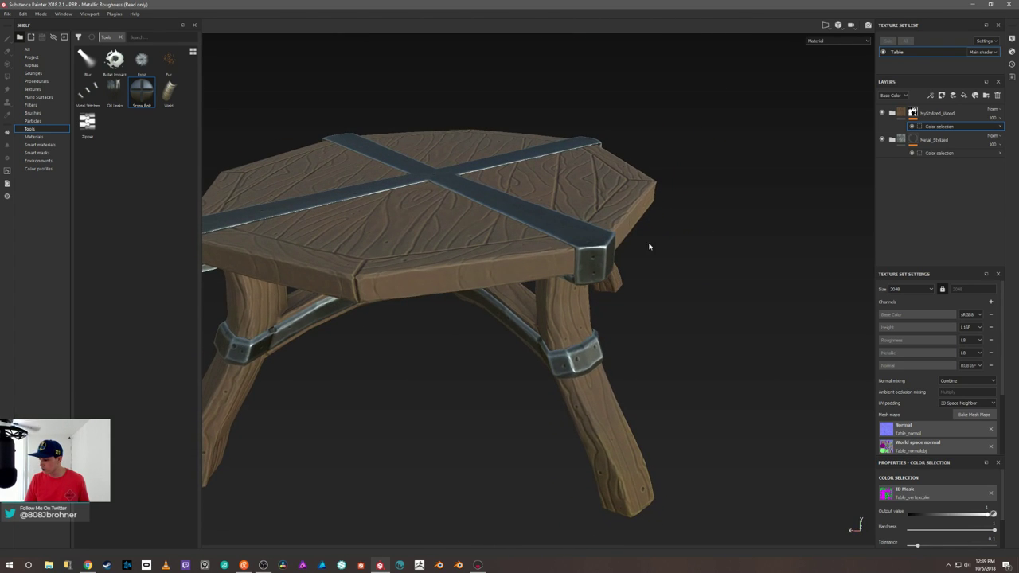
left_click_drag(720, 238, 741, 200, "alt")
left_click_drag(565, 253, 670, 333, "alt")
right_click_drag(732, 309, 645, 337, "shift")
left_click_drag(646, 337, 620, 209, "alt")
scroll(620, 208, "up", 5)
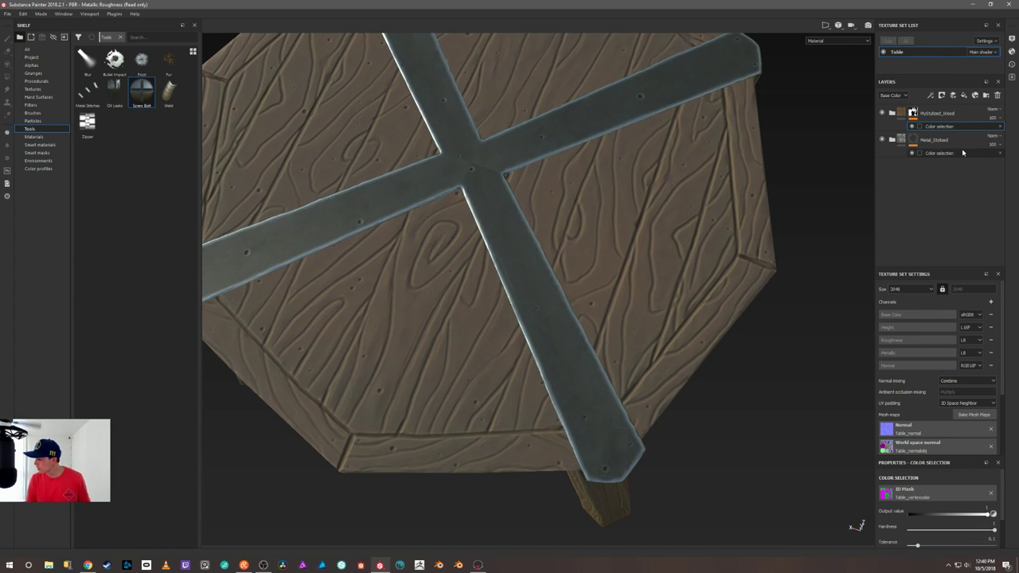
Expand Metal_Stylized and switch Fill layer 1 and Crevices to tri-planar projection.
left_click(891, 140)
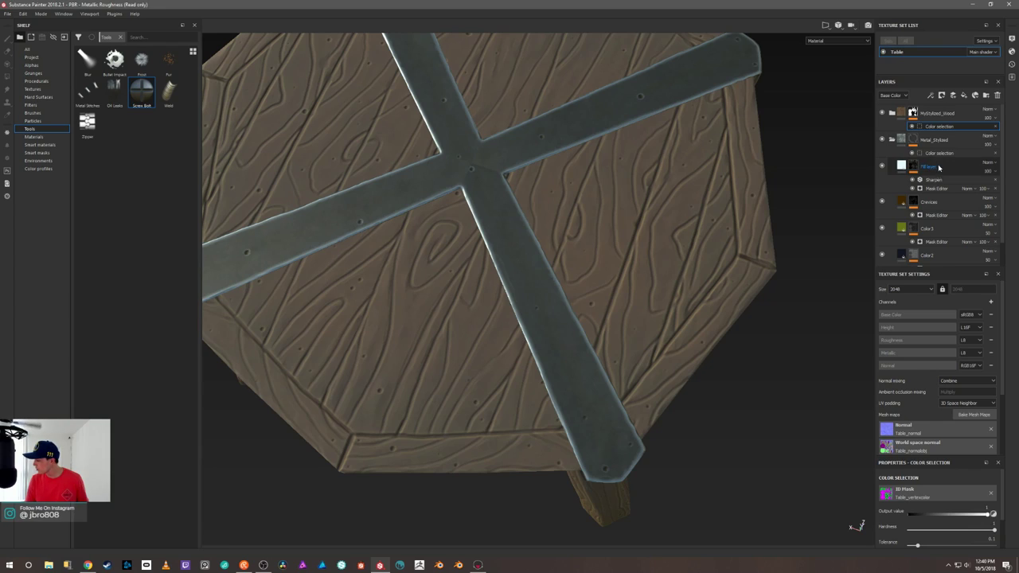
left_click(905, 141)
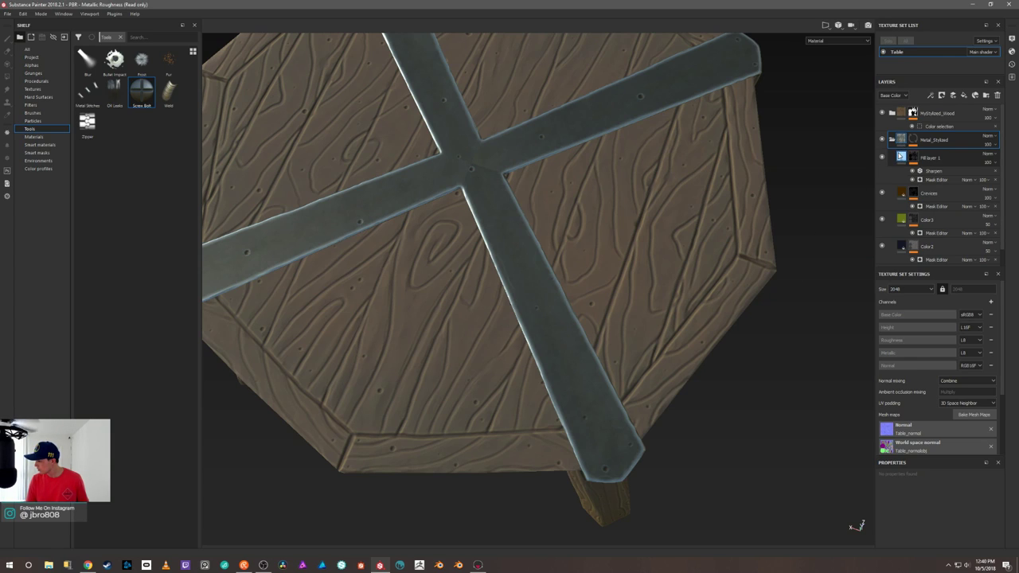
left_click(900, 159)
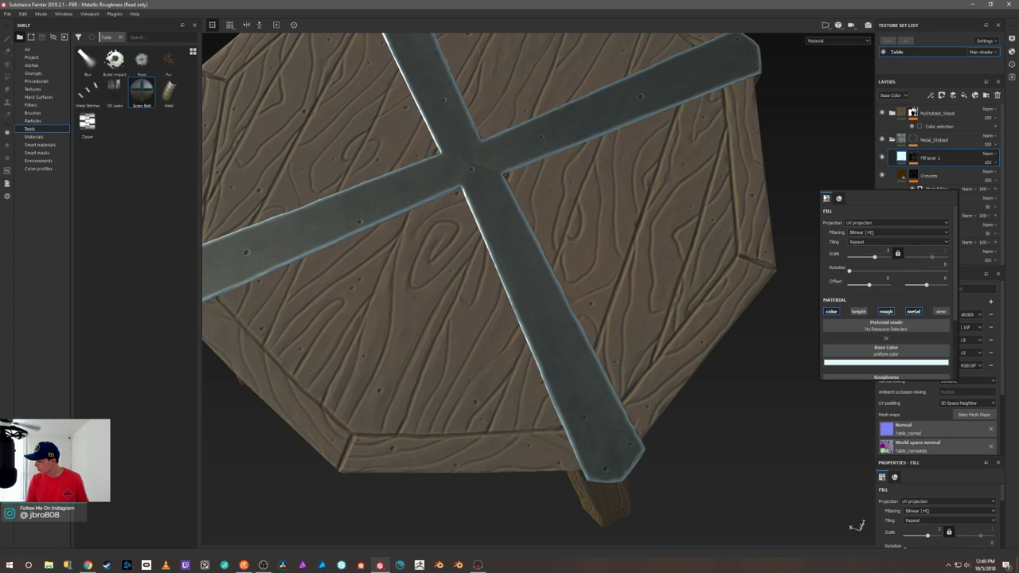
left_click(859, 224)
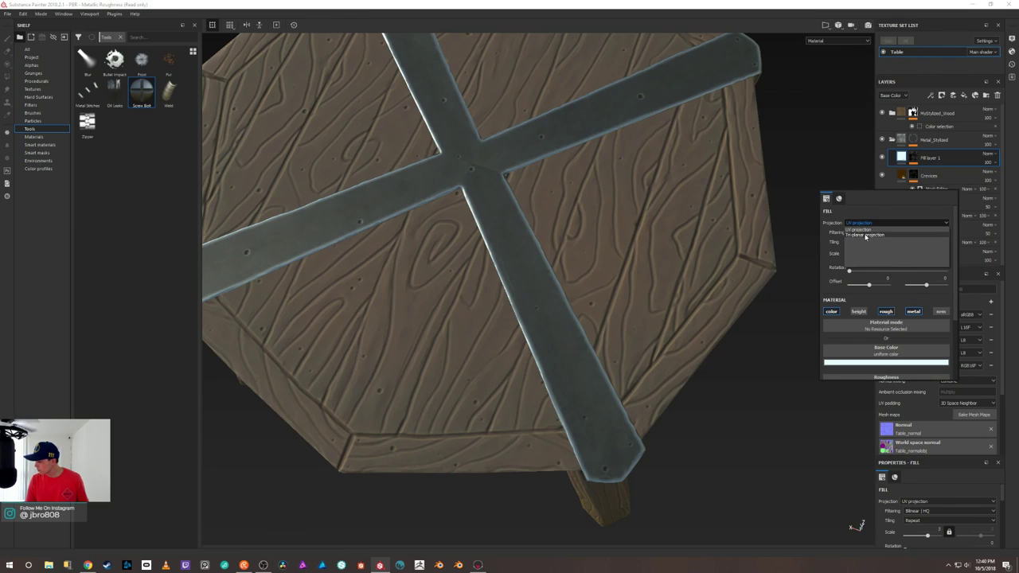
left_click(865, 234)
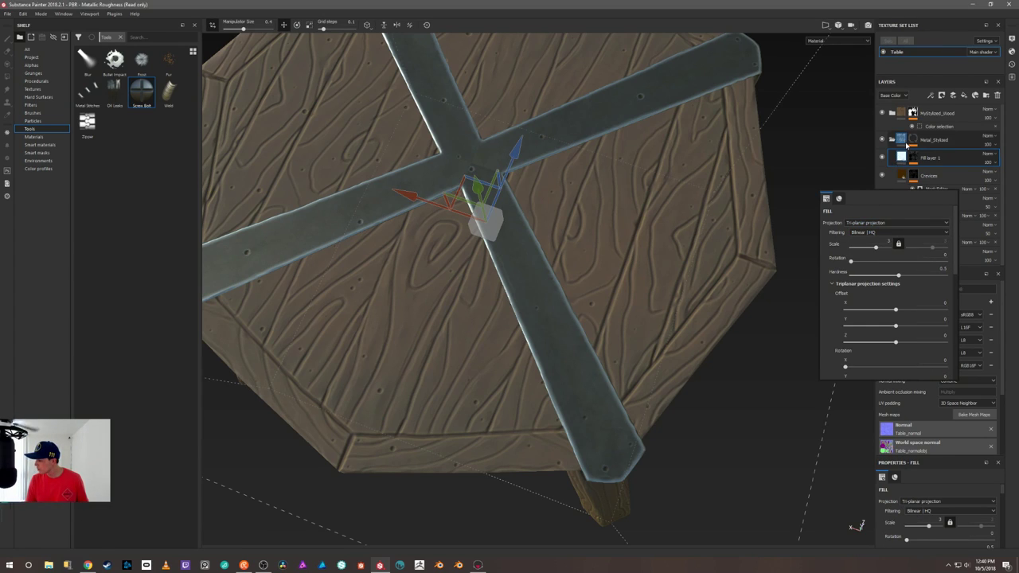
left_click(903, 176)
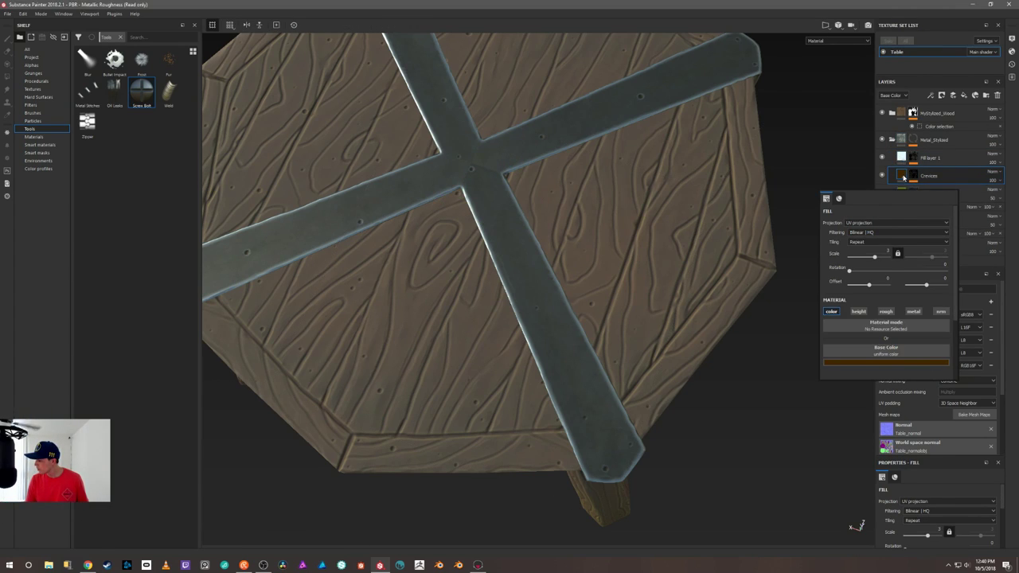
left_click(887, 223)
left_click(884, 235)
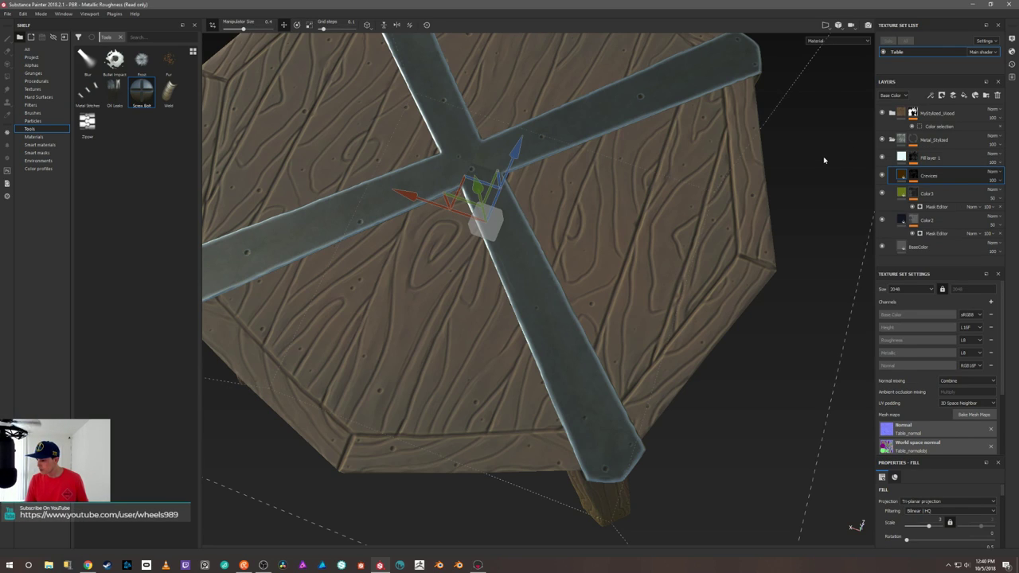
Review Fill layer 1's paint properties and its Mask Editor generator settings.
left_click(913, 157)
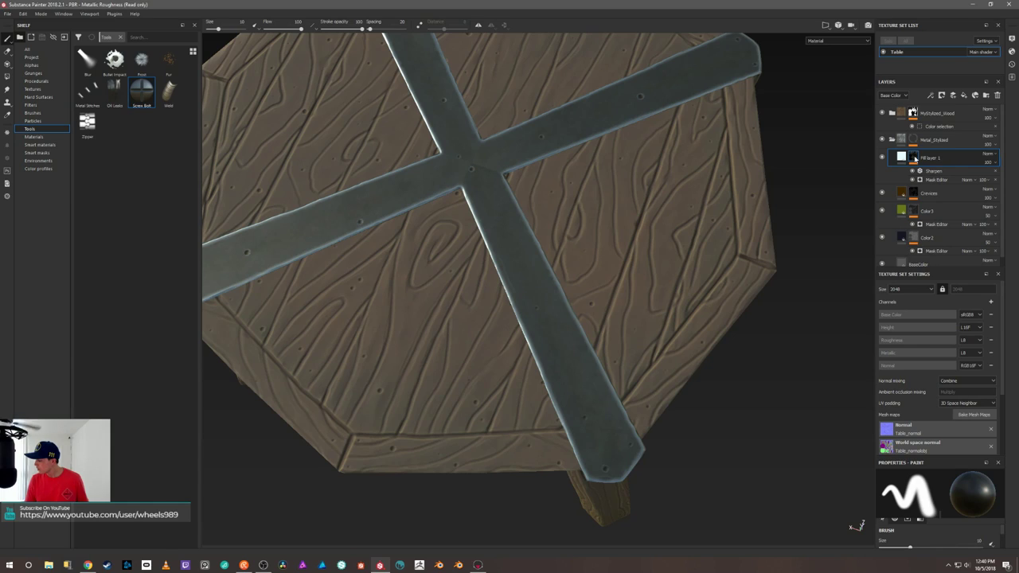
left_click(896, 160)
scroll(858, 223, "down", 5)
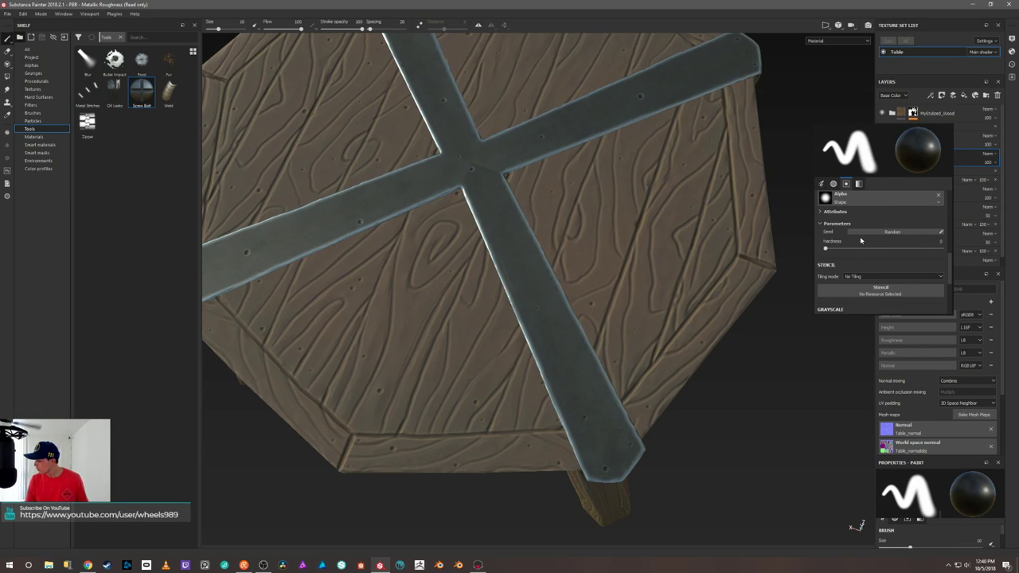
scroll(859, 240, "down", 2)
scroll(858, 237, "up", 5)
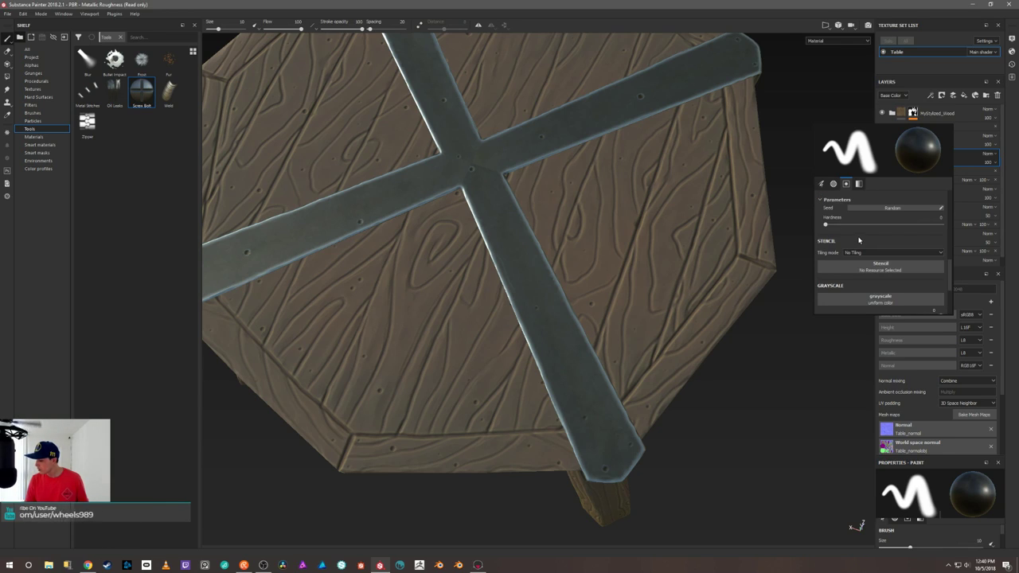
scroll(845, 231, "up", 2)
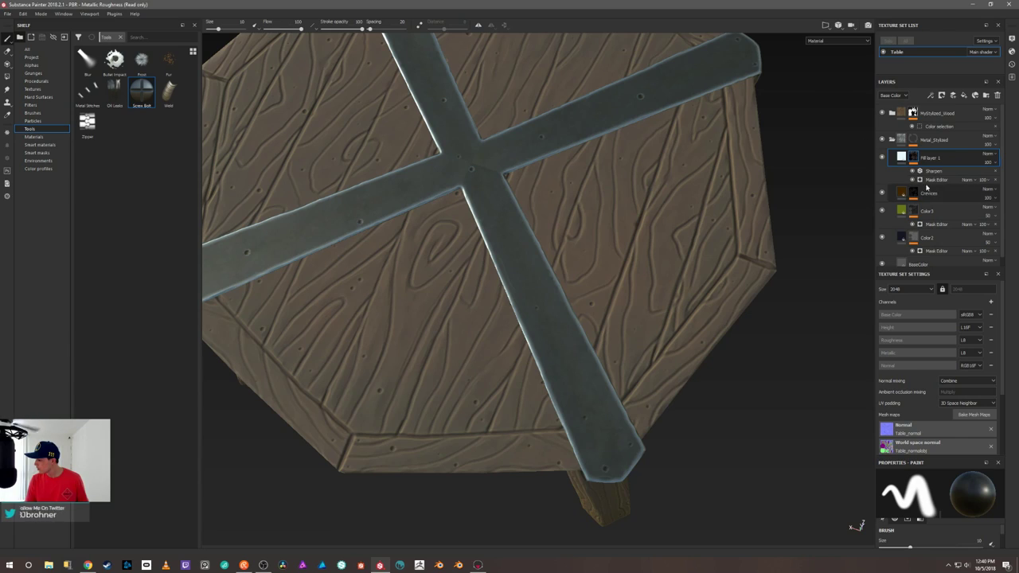
left_click(936, 180)
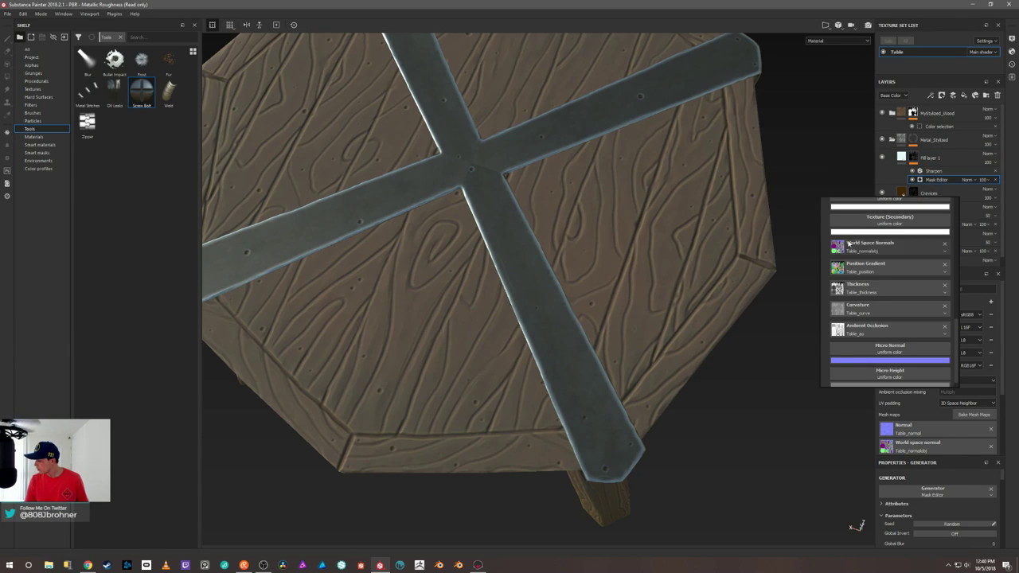
scroll(847, 241, "down", 3)
scroll(847, 240, "up", 3)
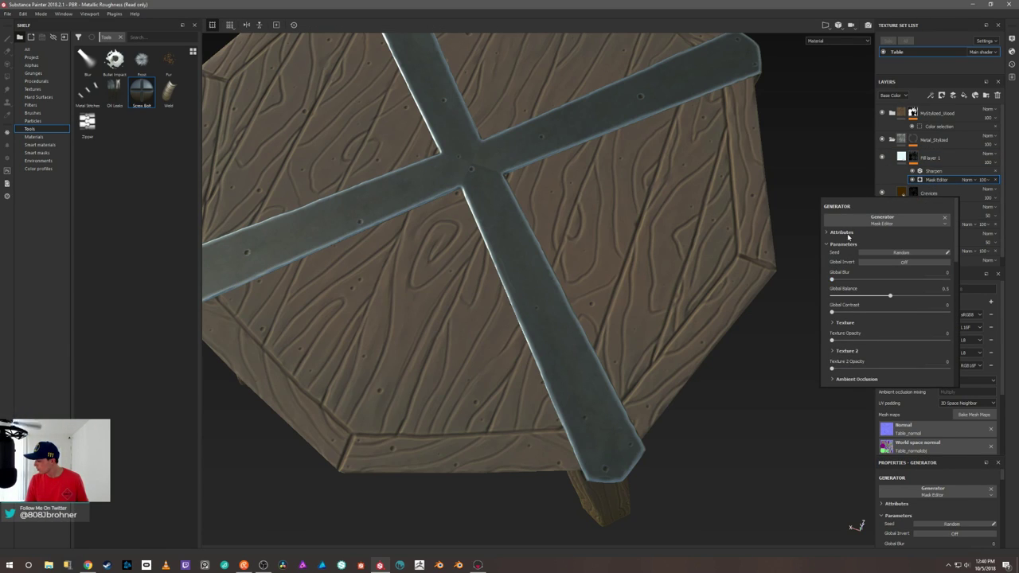
scroll(881, 265, "down", 10)
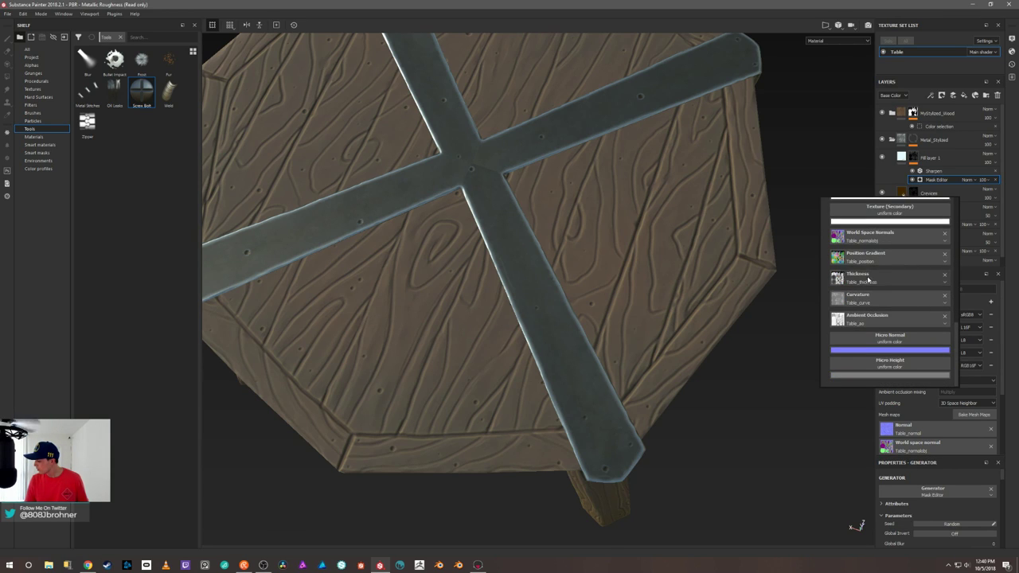
left_click_drag(817, 231, 837, 80, "alt")
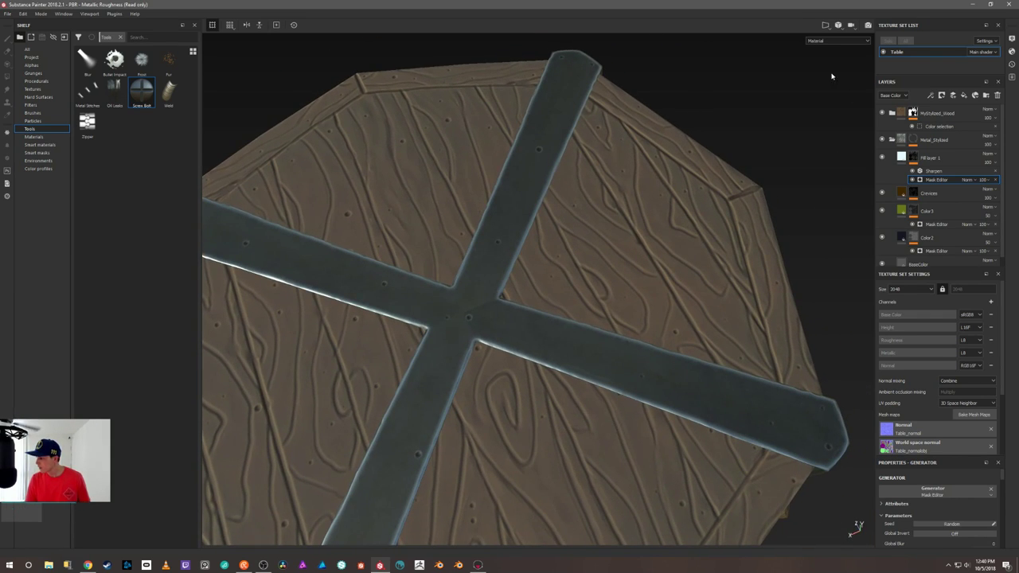
left_click(825, 25)
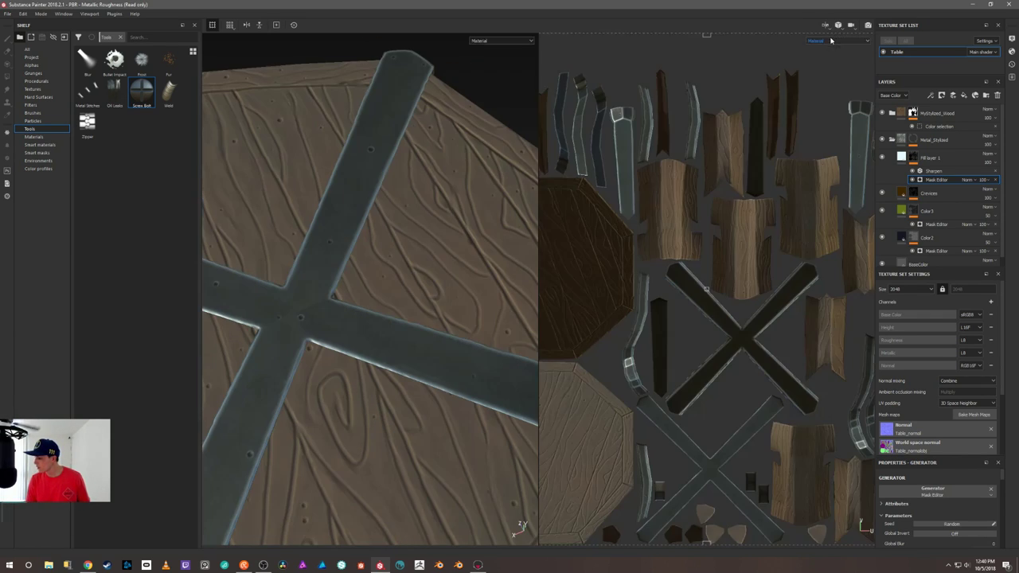
scroll(713, 336, "up", 3)
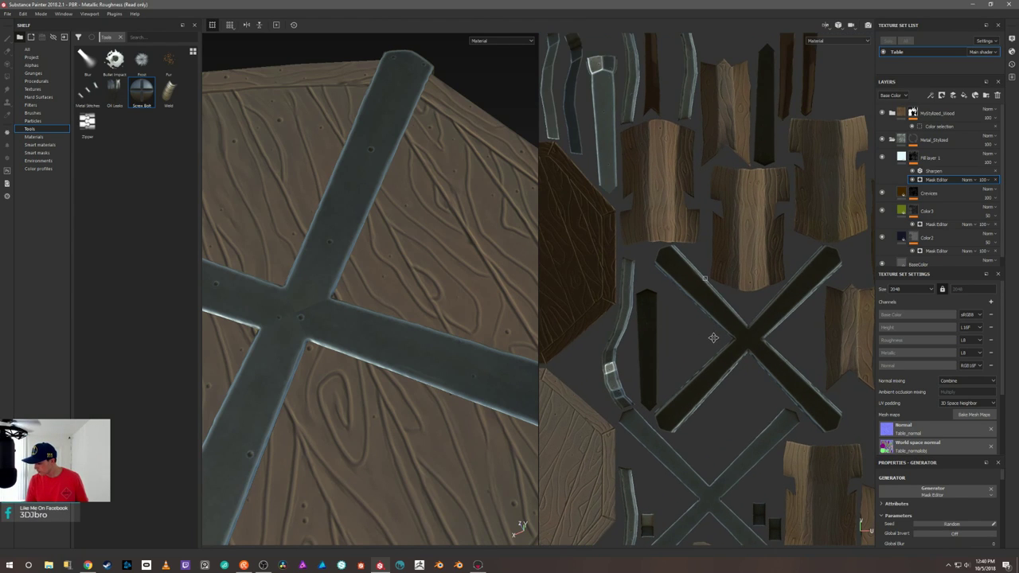
middle_click_drag(734, 428, 750, 187)
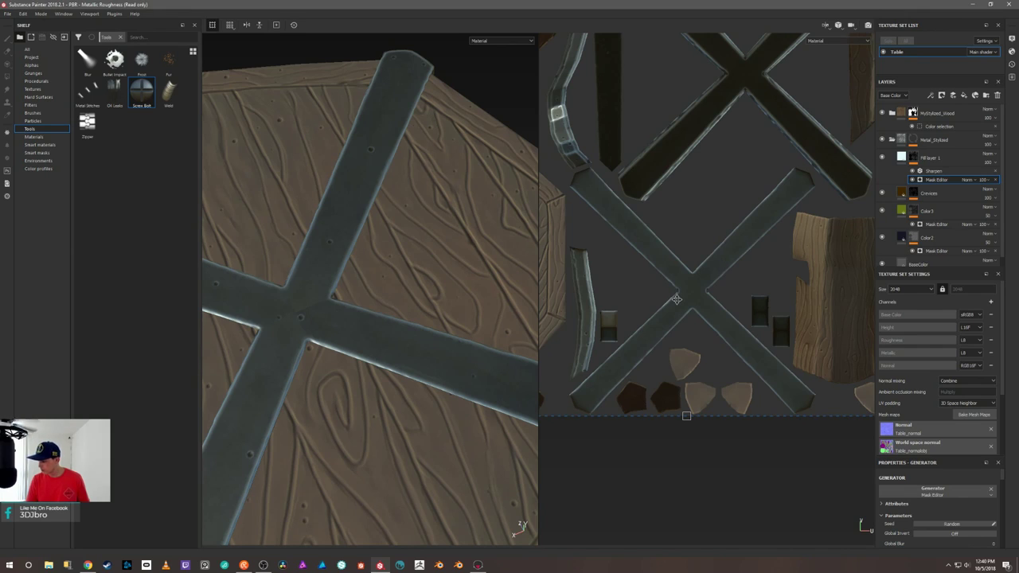
scroll(675, 299, "down", 1)
scroll(692, 294, "down", 5)
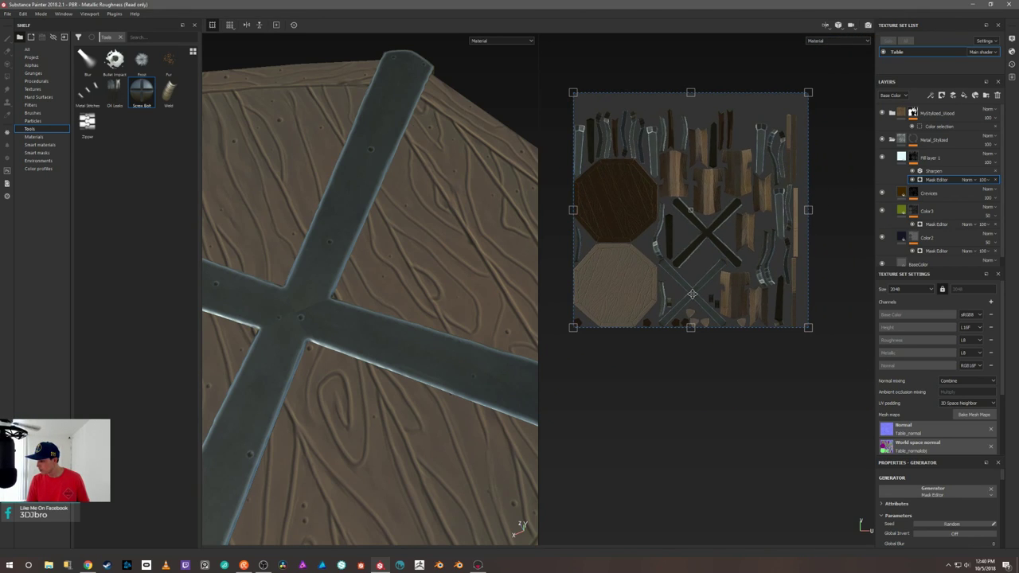
right_click_drag(481, 263, 462, 267, "shift")
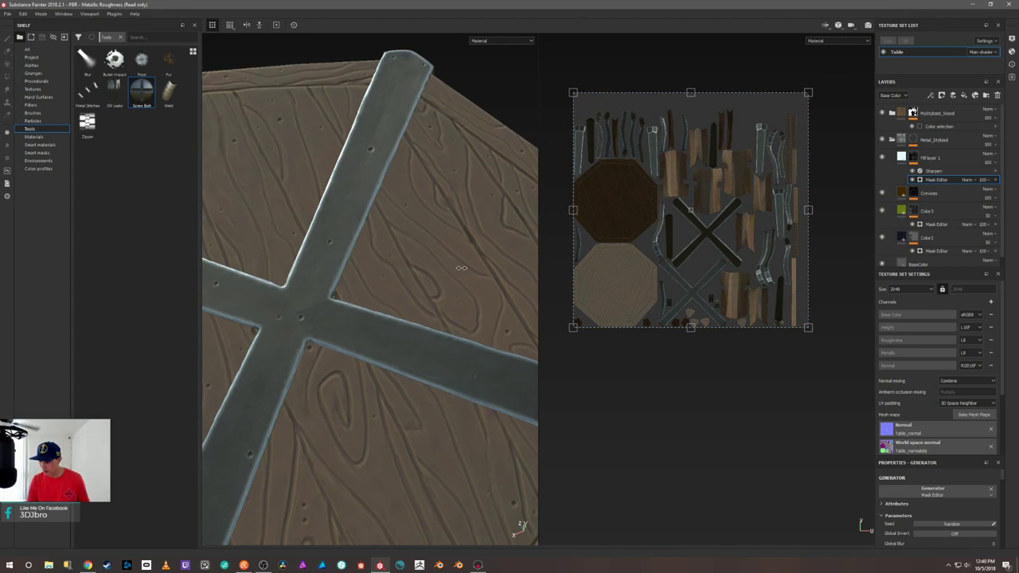
scroll(674, 268, "down", 1)
scroll(685, 279, "up", 7)
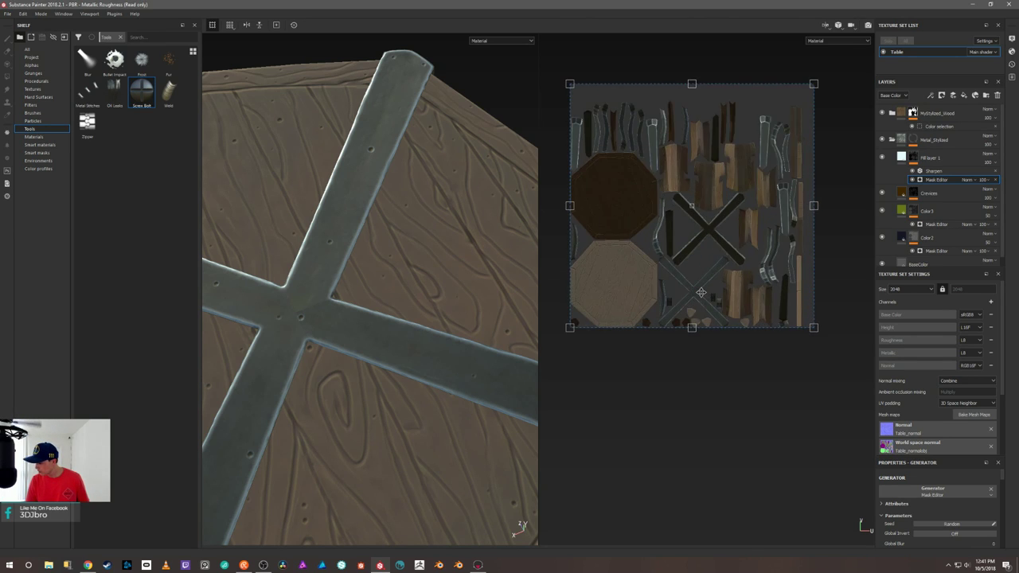
scroll(698, 292, "up", 3)
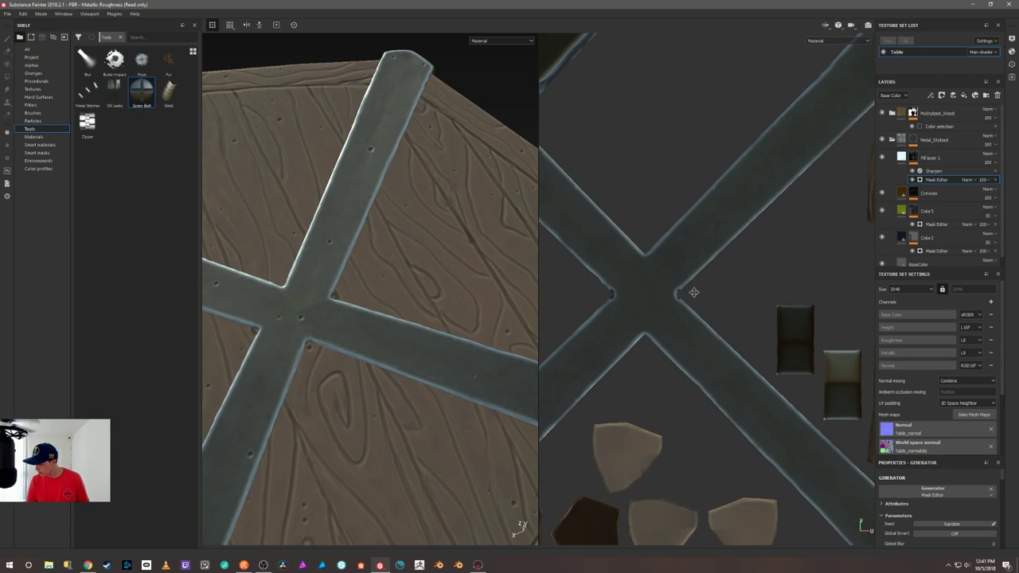
scroll(669, 273, "down", 6)
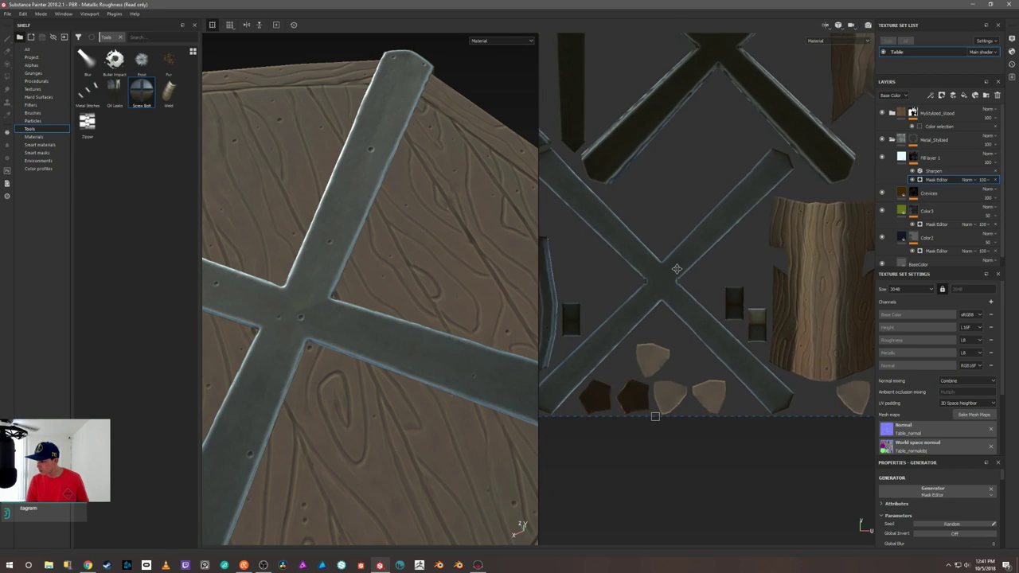
scroll(676, 268, "down", 2)
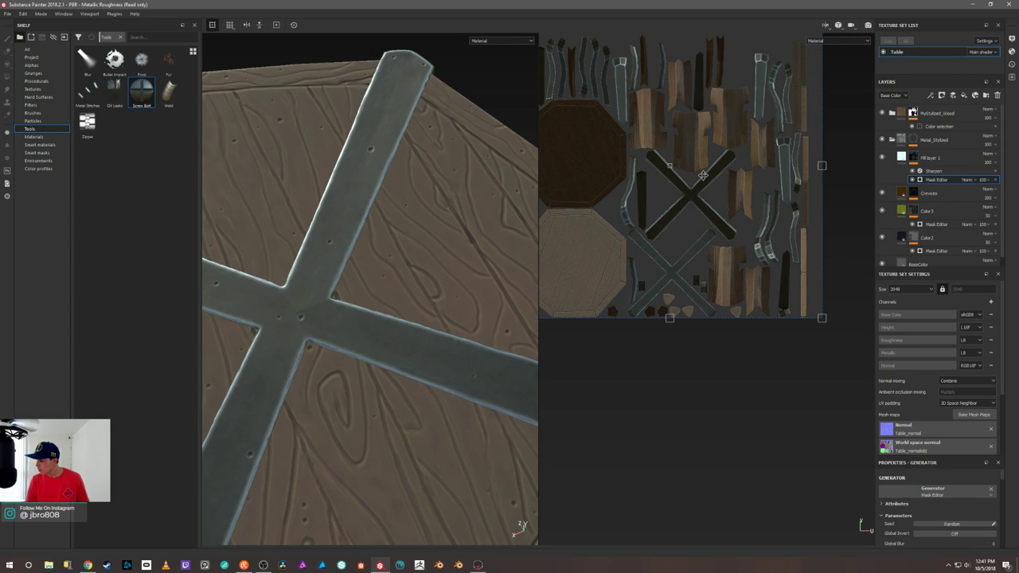
middle_click_drag(730, 127, 715, 192)
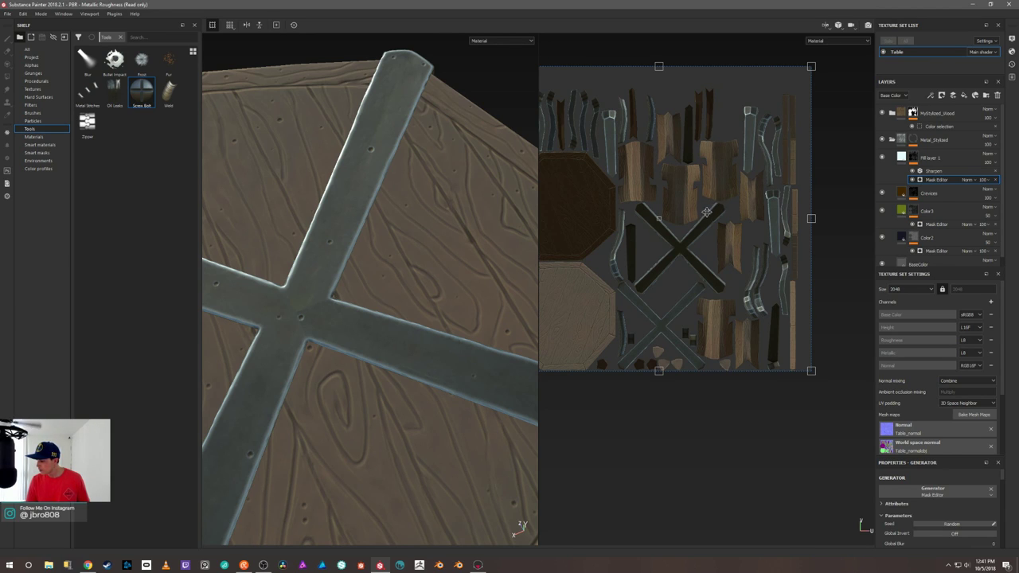
scroll(618, 168, "up", 6)
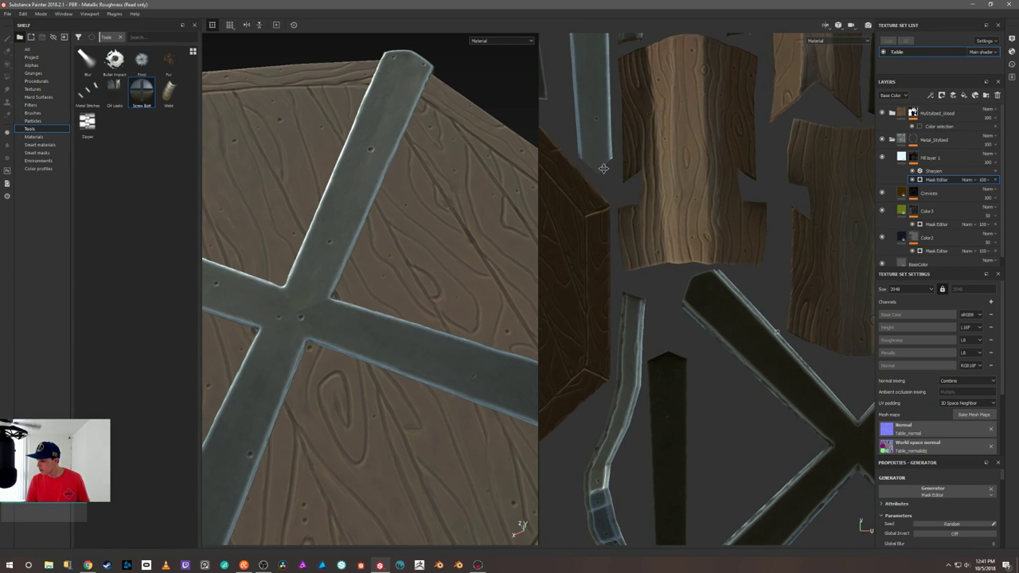
scroll(605, 168, "up", 5)
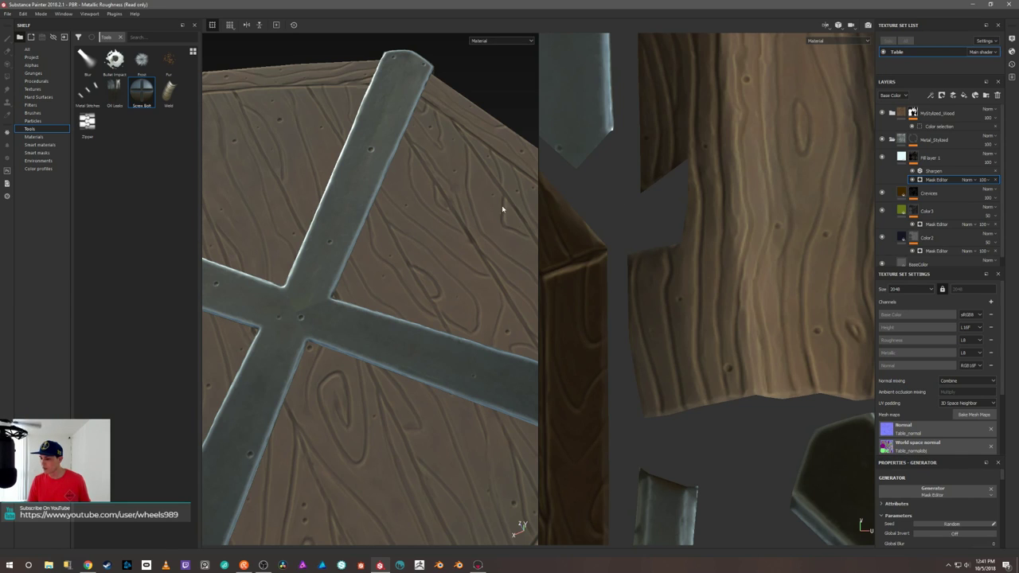
left_click_drag(400, 311, 406, 280, "alt")
right_click_drag(406, 281, 387, 315, "shift")
left_click_drag(386, 315, 437, 319, "alt")
mouse_move(436, 318)
right_mouse_down("shift")
mouse_move(414, 311)
mouse_move(436, 308)
right_mouse_up("shift")
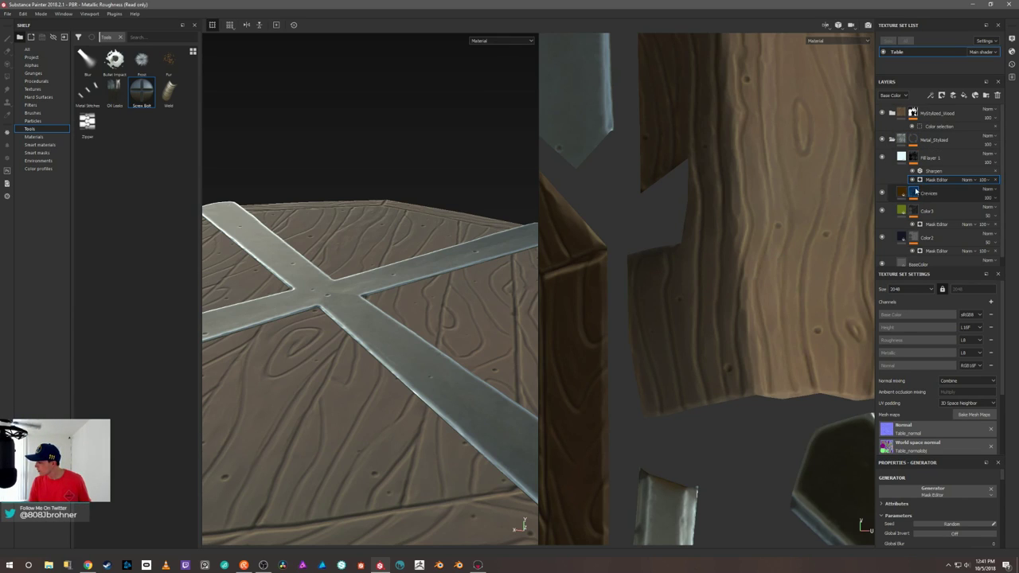
scroll(902, 231, "down", 1)
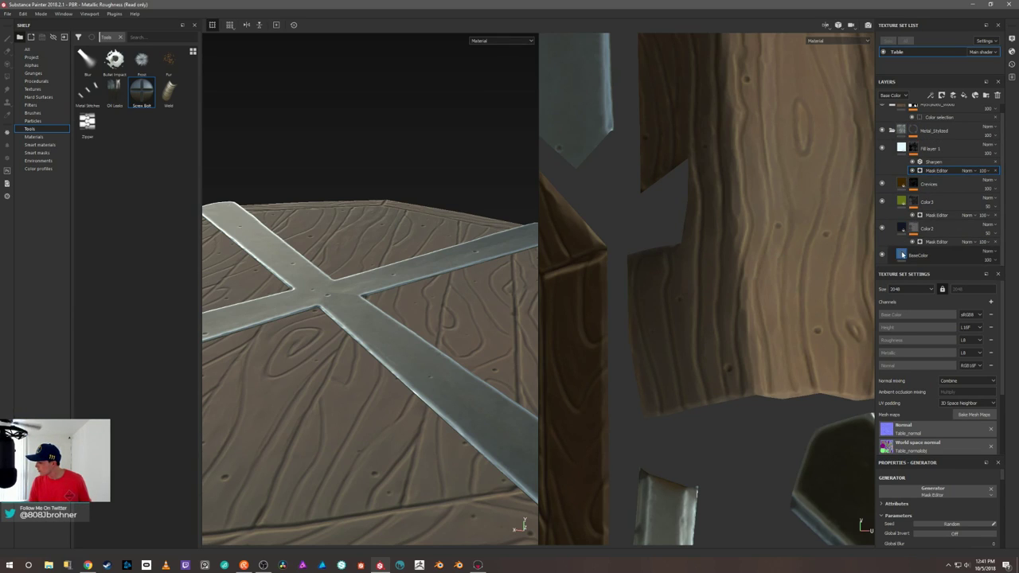
Bring up the BaseColor layer's fill settings in place over the UV layout of the wood planks.
right_click(903, 253)
key("Escape")
key("1")
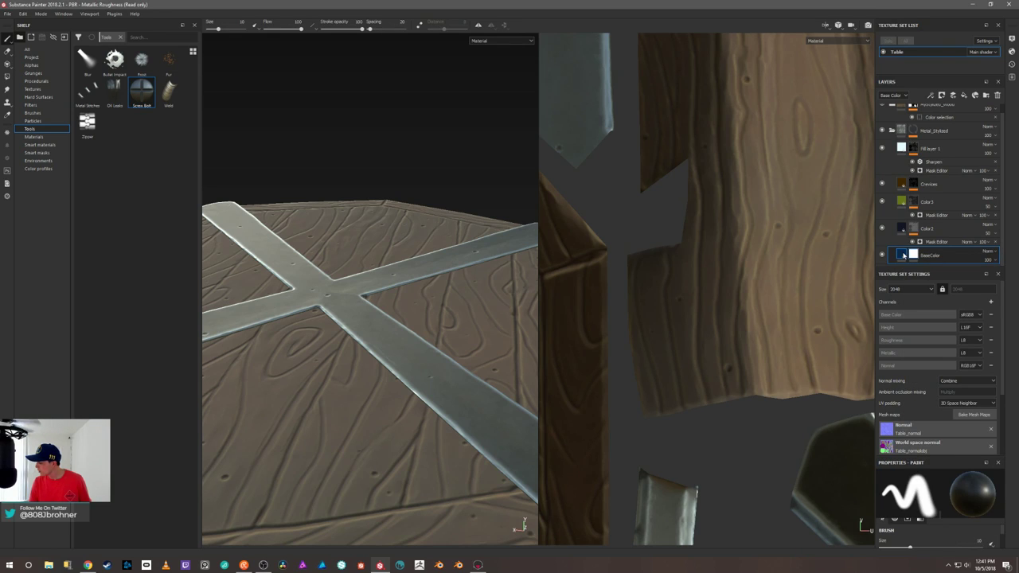
right_click(915, 256)
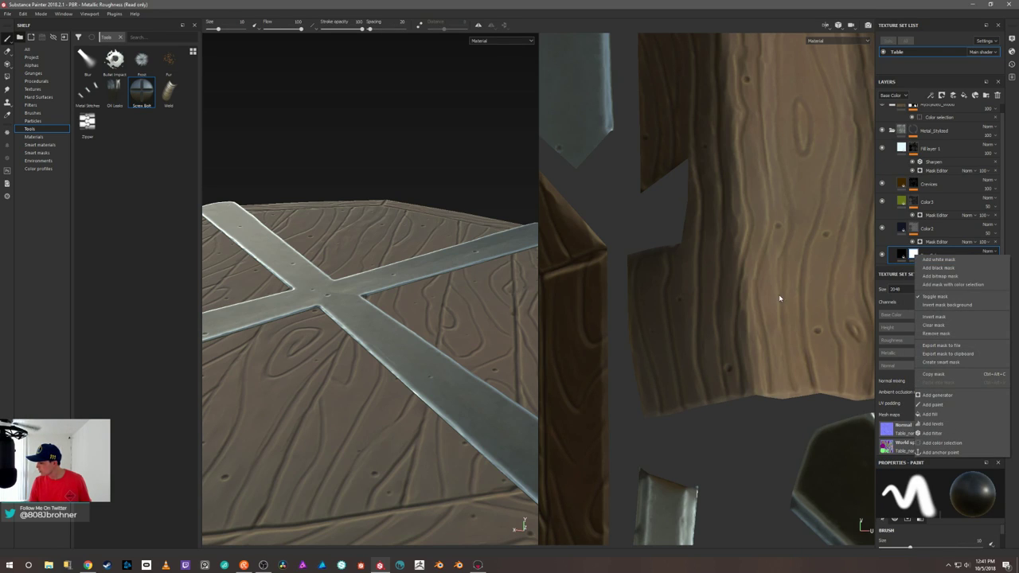
key("Escape")
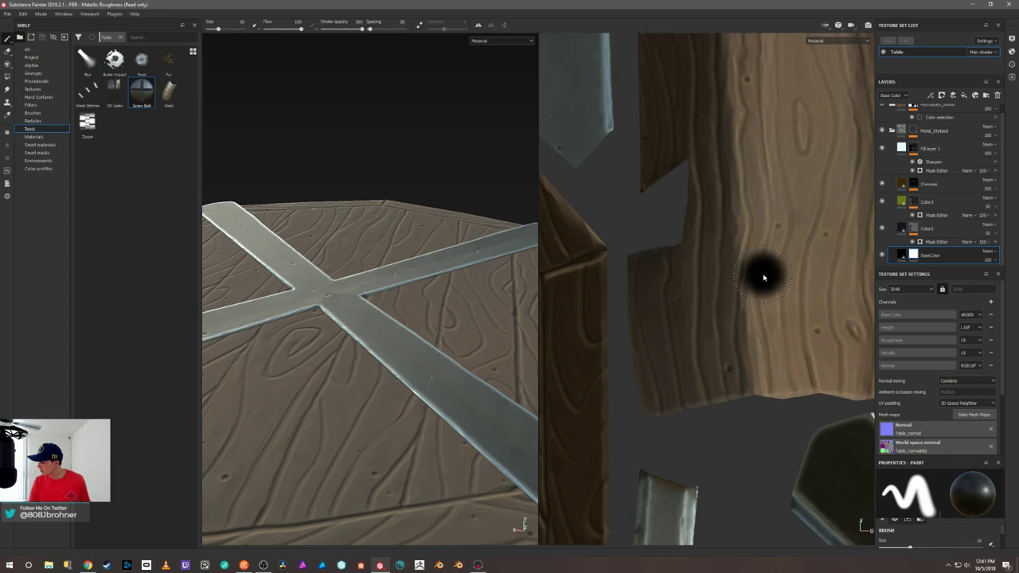
key("4")
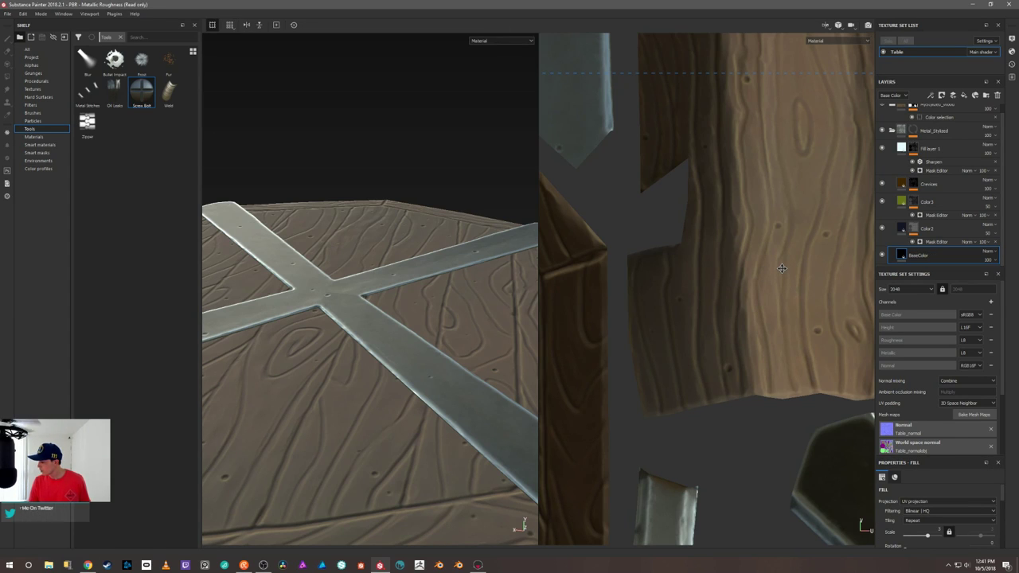
middle_click_drag(667, 232, 733, 225)
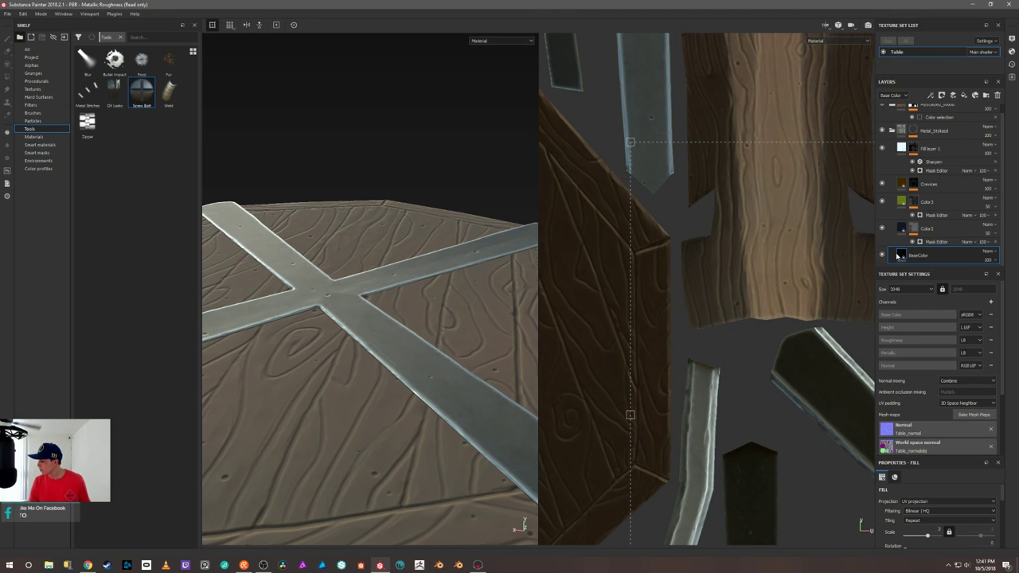
right_click(789, 275)
Set the BaseColor and Color2 fills to tri-planar projection.
left_click(823, 305)
left_click(829, 315)
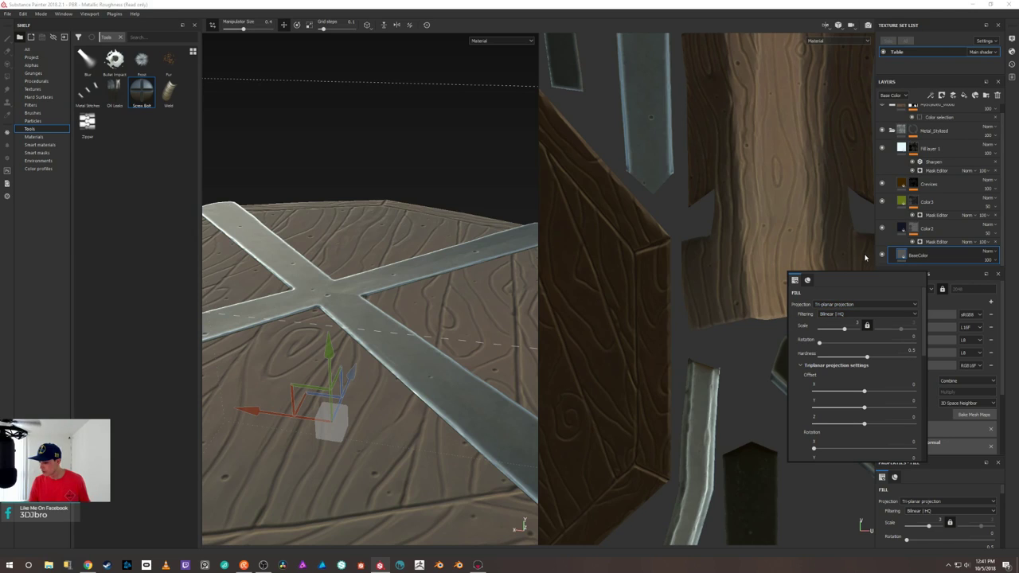
left_click(899, 231)
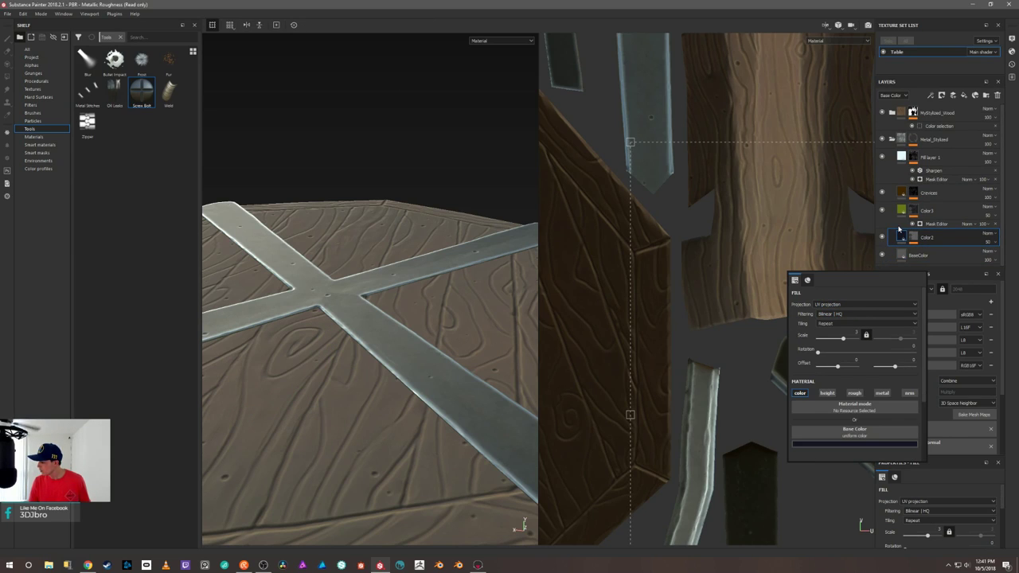
right_click(765, 258)
left_click(807, 284)
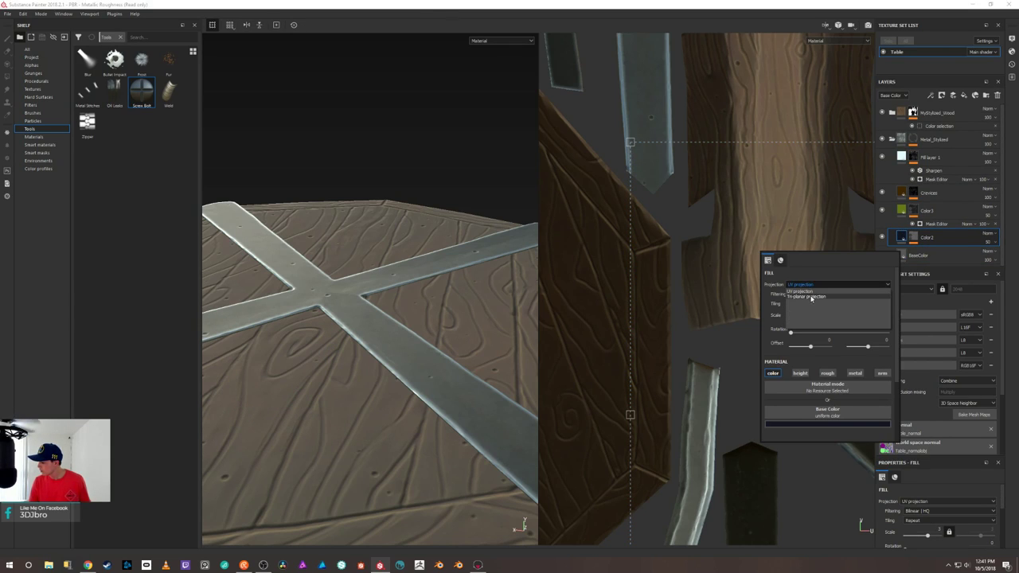
left_click(811, 297)
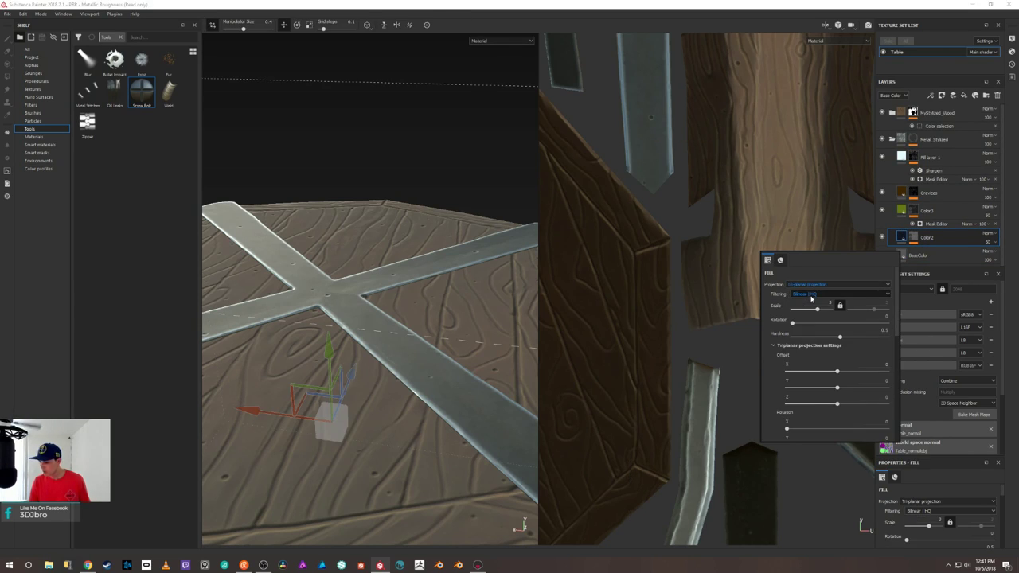
Switch the Color3 and Crevices layers to tri-planar projection as well.
left_click(902, 211)
left_click(820, 284)
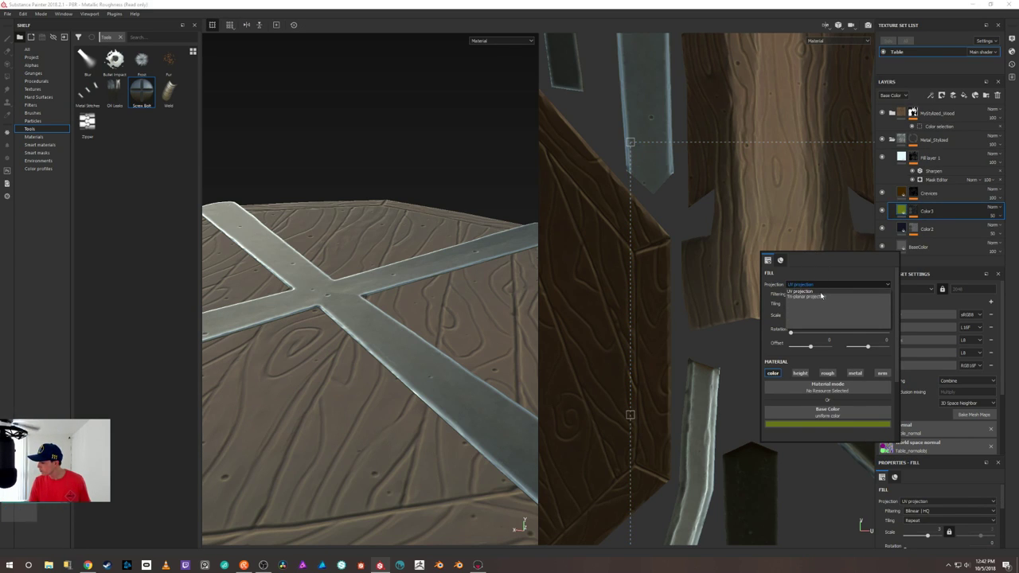
left_click(820, 296)
left_click(901, 194)
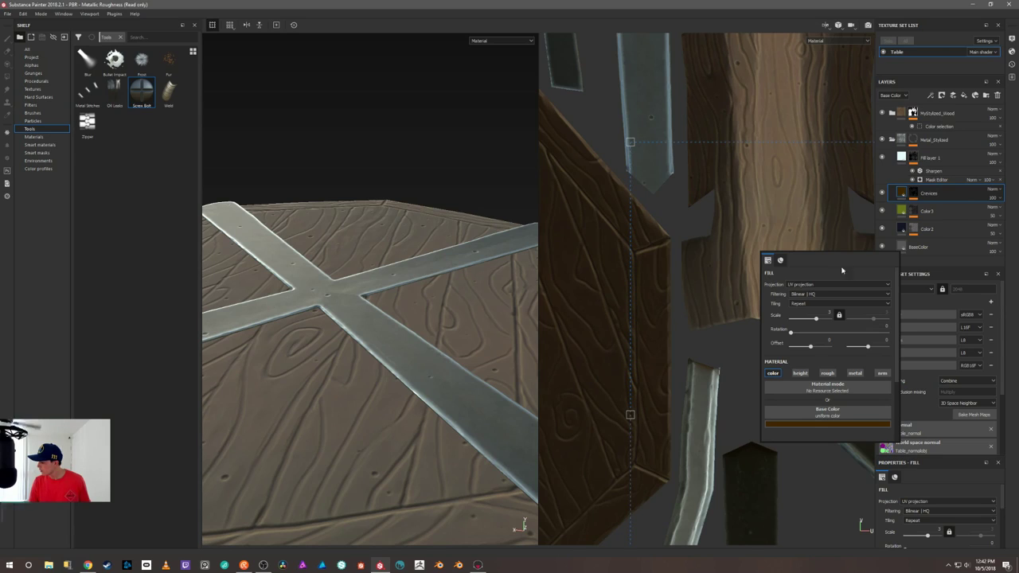
left_click(819, 285)
left_click(825, 296)
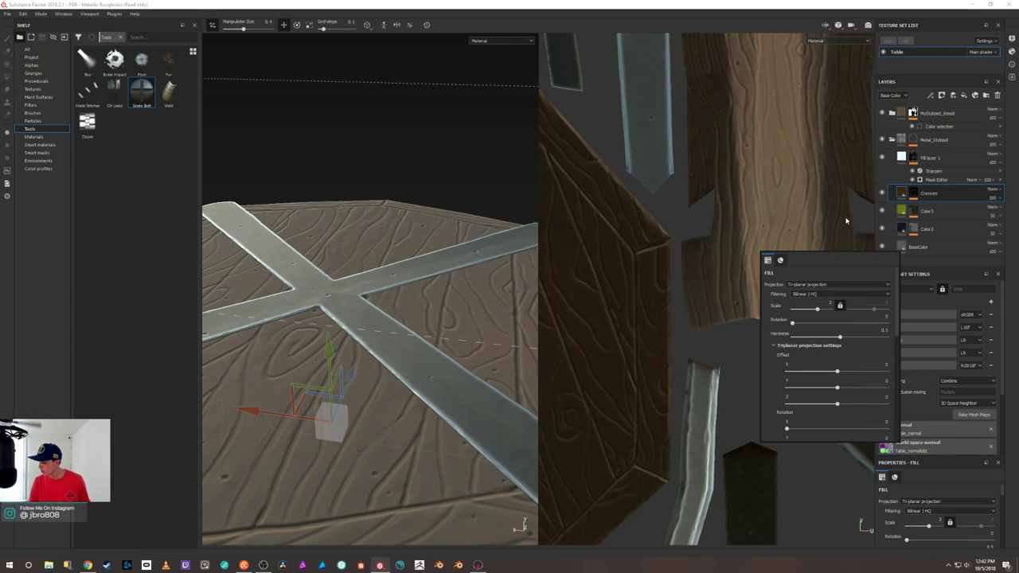
Select Fill layer 1, then the Color3 layer's mask for painting.
left_click(900, 157)
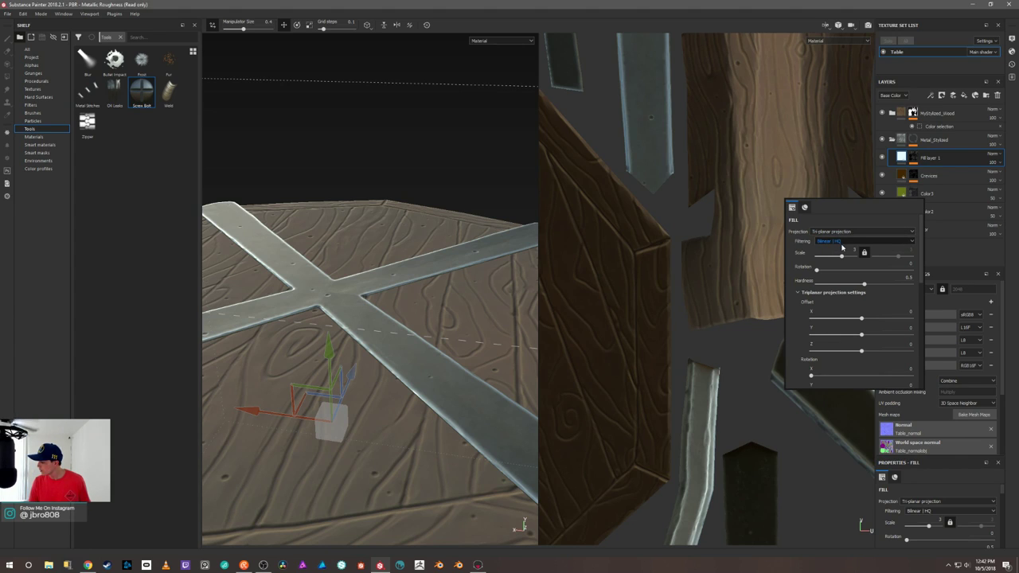
left_click(913, 193)
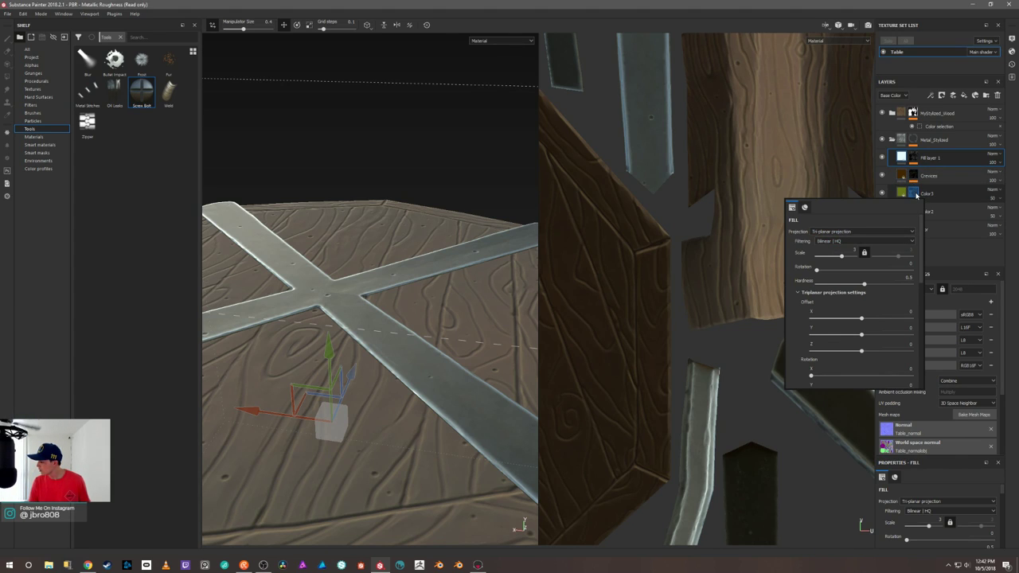
scroll(838, 281, "down", 3)
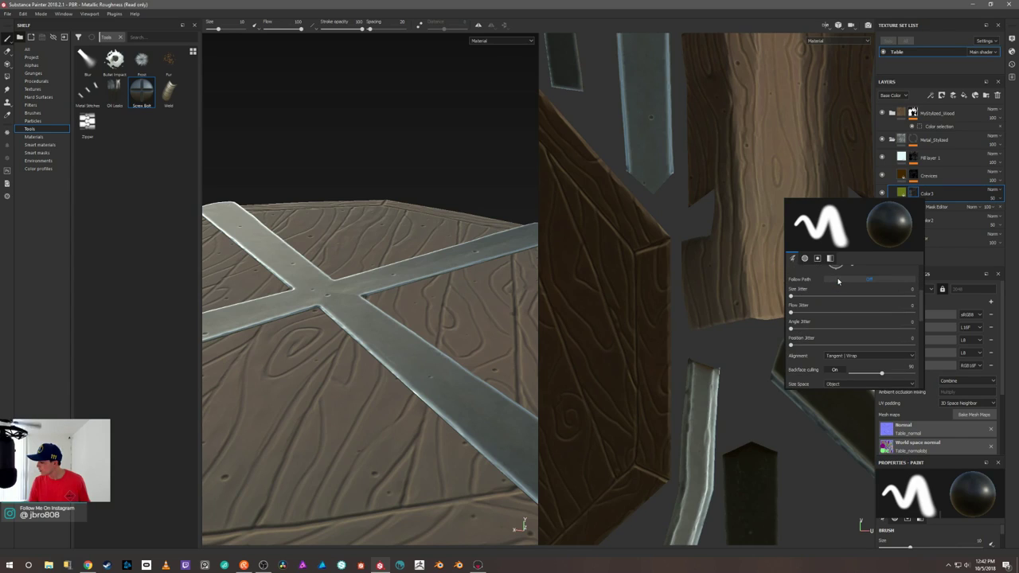
Review the Color3 mask's Mask Editor generator parameters and bring up the viewport layout list.
scroll(837, 280, "down", 2)
scroll(842, 285, "down", 2)
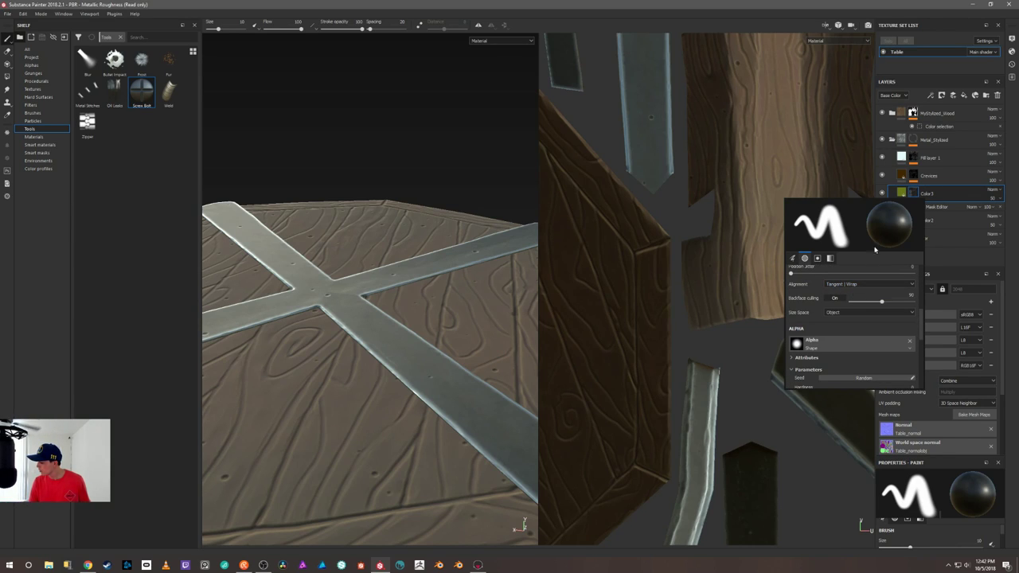
left_click(933, 207)
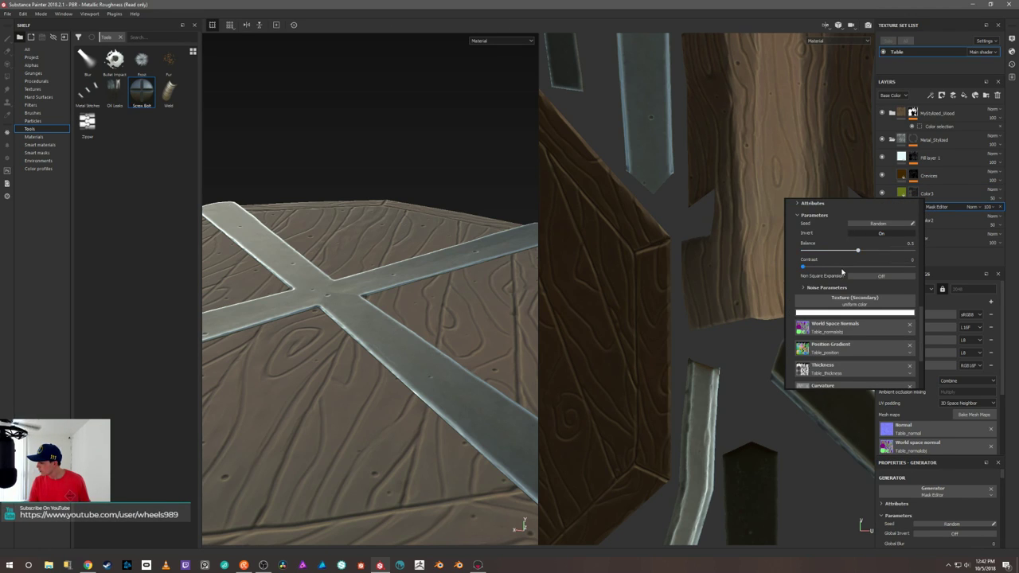
scroll(842, 272, "down", 2)
scroll(846, 268, "down", 2)
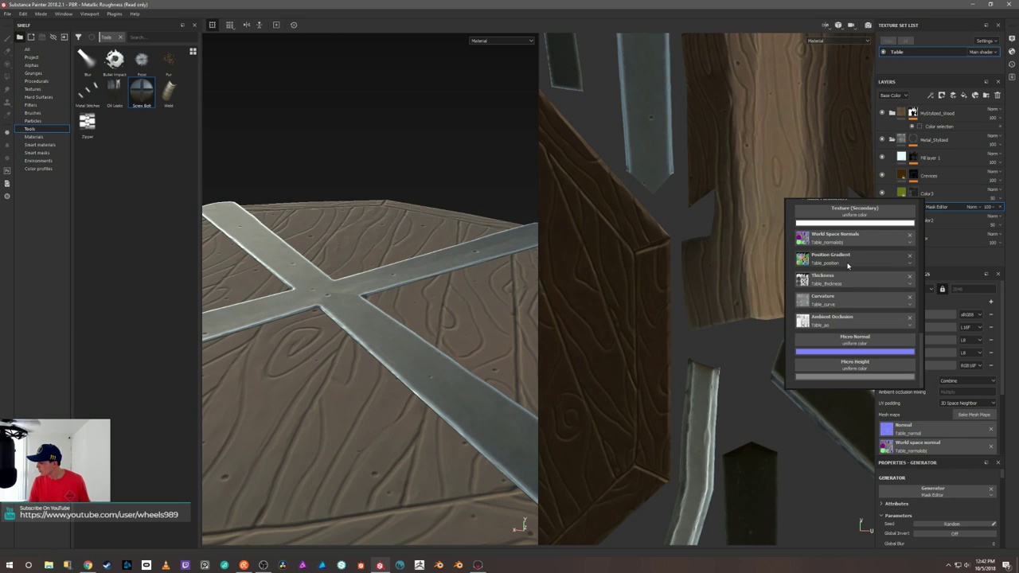
scroll(848, 267, "up", 5)
scroll(846, 265, "up", 2)
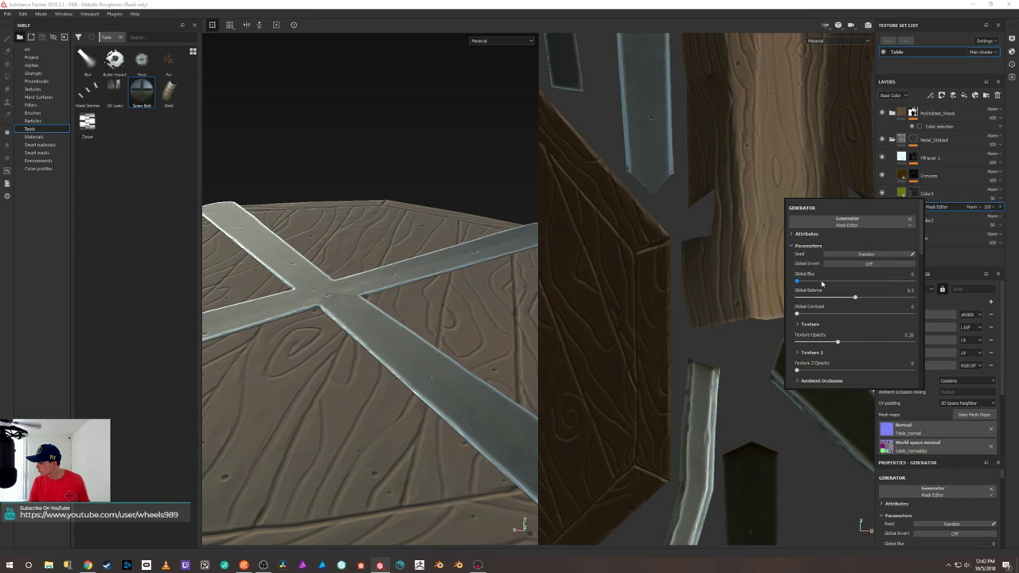
scroll(827, 305, "down", 10)
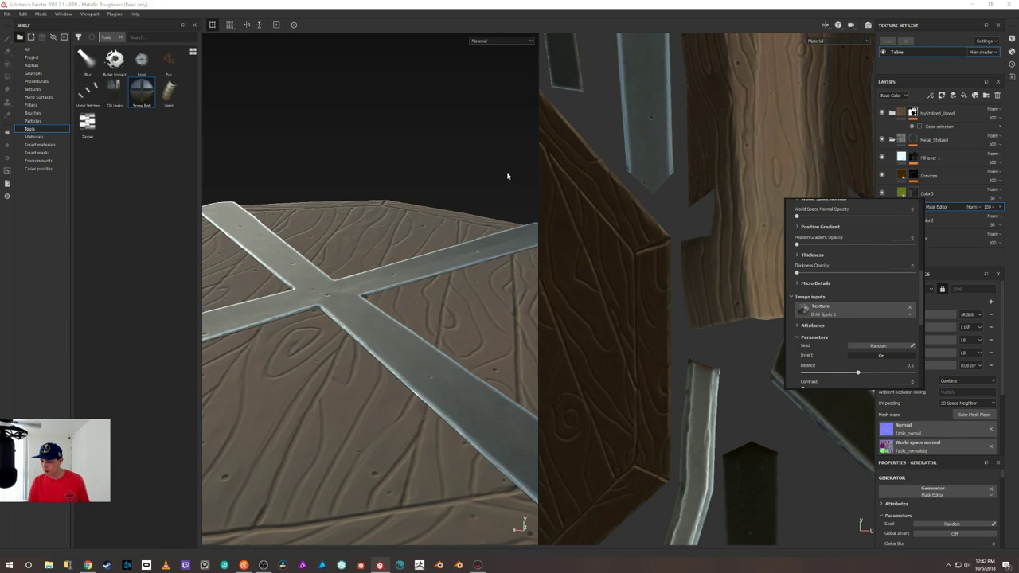
left_click(825, 24)
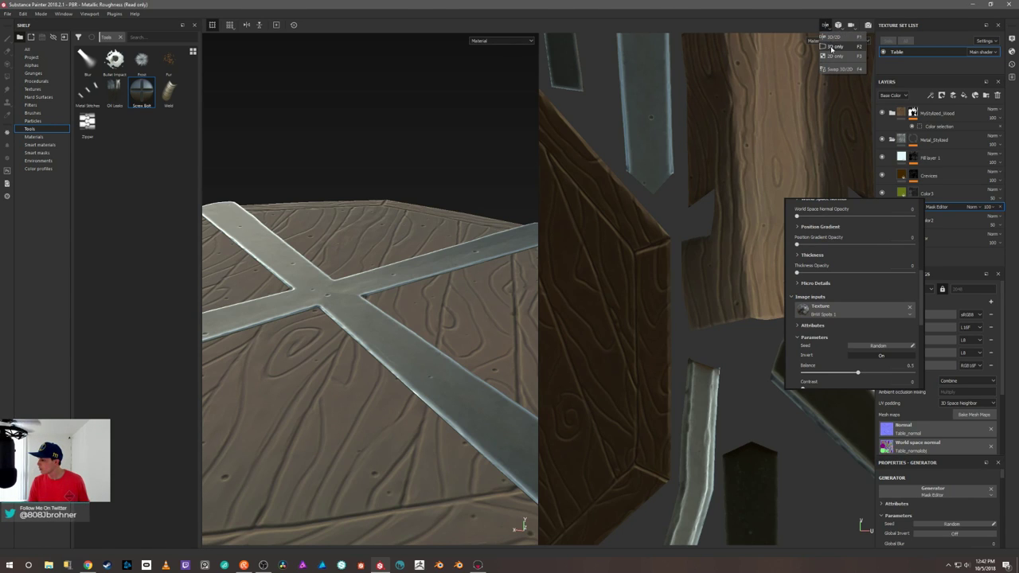
Switch to 3D-only, close the generator popup, and render the table in Iray with F10.
left_click(832, 46)
left_click(751, 152)
left_click_drag(759, 143, 768, 180, "alt")
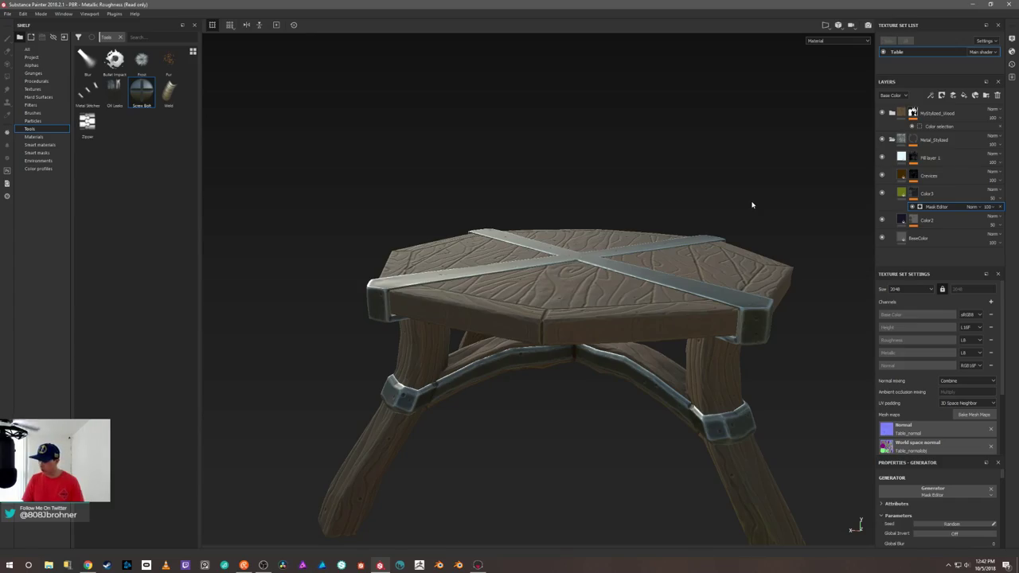
key("F10")
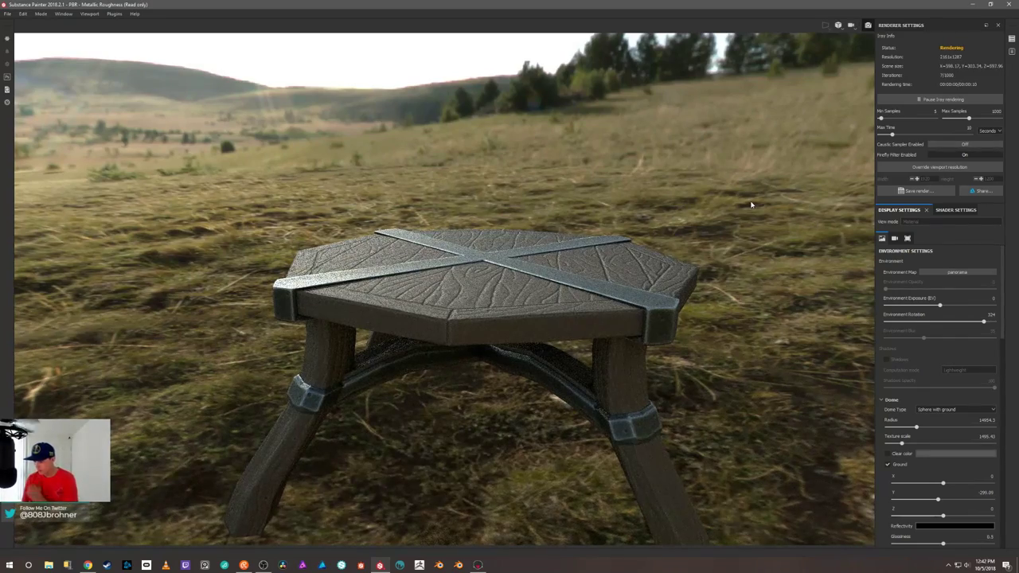
Tick Dome Clear color so the Iray-rendered table sits on a flat grey backdrop.
left_click_drag(752, 205, 679, 247, "alt")
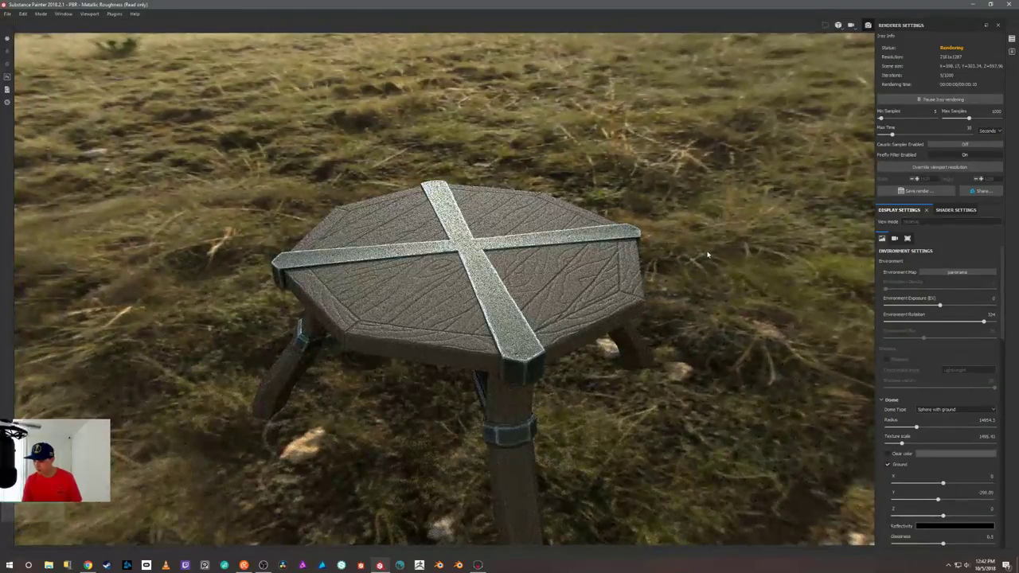
left_click_drag(749, 209, 748, 296, "alt")
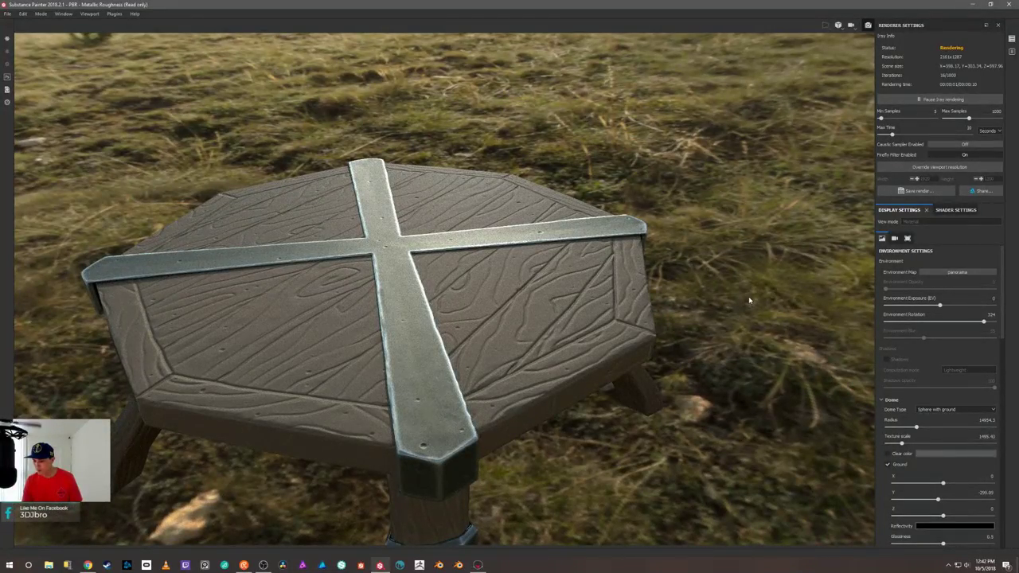
left_click_drag(737, 300, 860, 310, "alt")
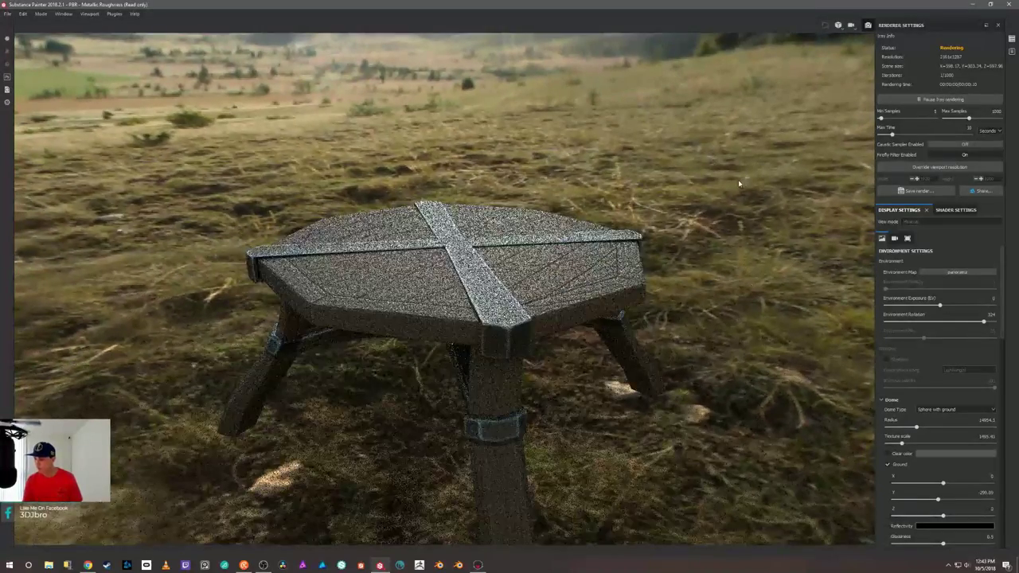
left_click(888, 454)
left_click_drag(762, 387, 759, 347, "alt")
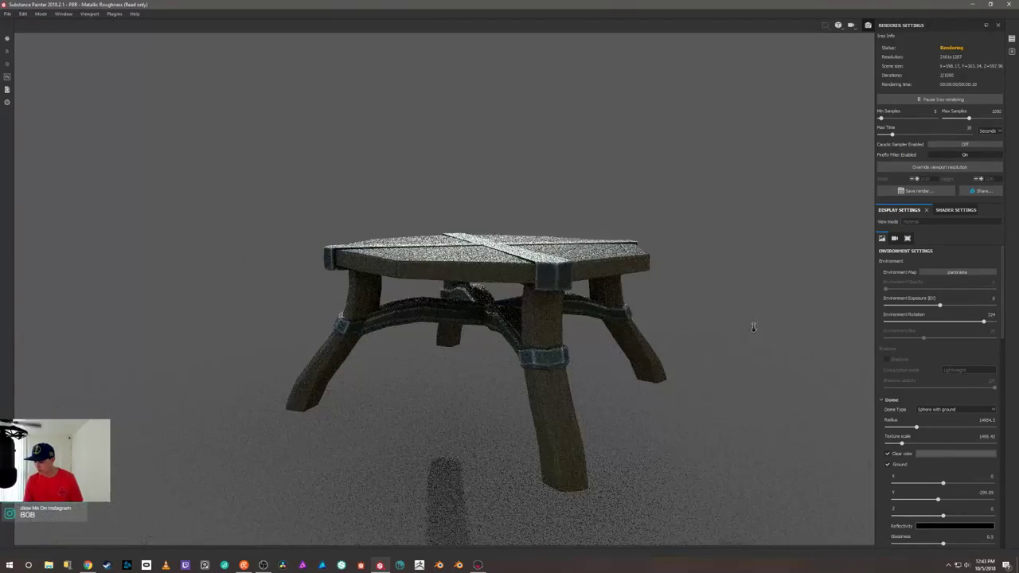
Pull back to a low view and nudge the Dome ground plane height with its slider.
right_click_drag(760, 347, 716, 170, "alt")
left_click_drag(716, 170, 710, 271, "alt")
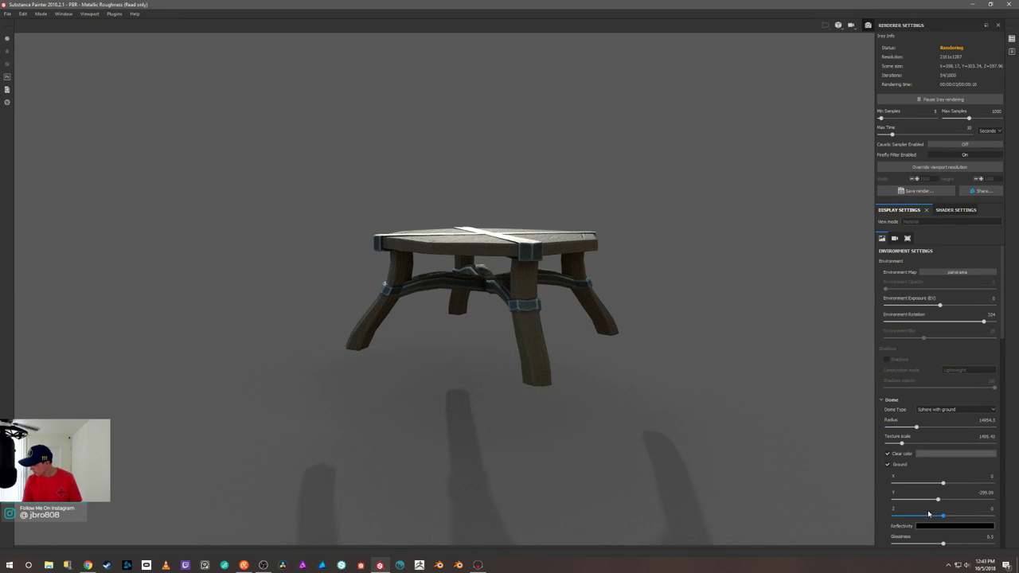
left_click_drag(939, 501, 946, 503)
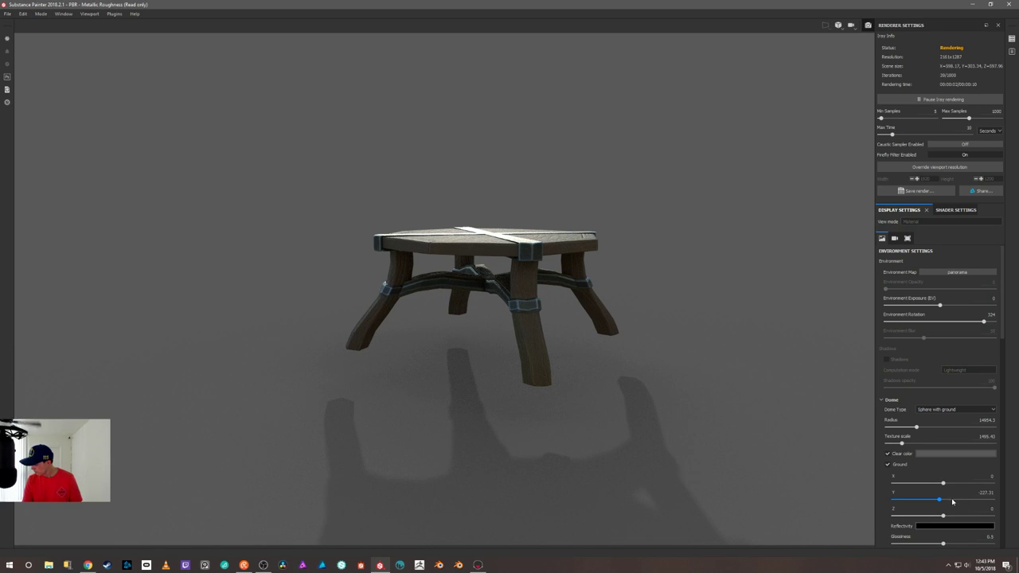
left_click_drag(939, 500, 940, 502)
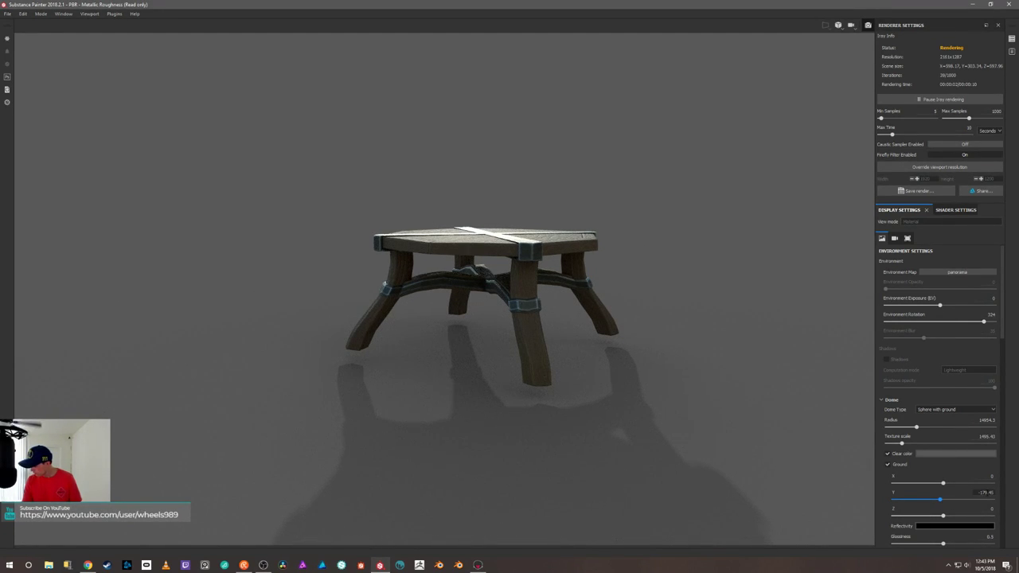
left_click_drag(942, 501, 939, 499)
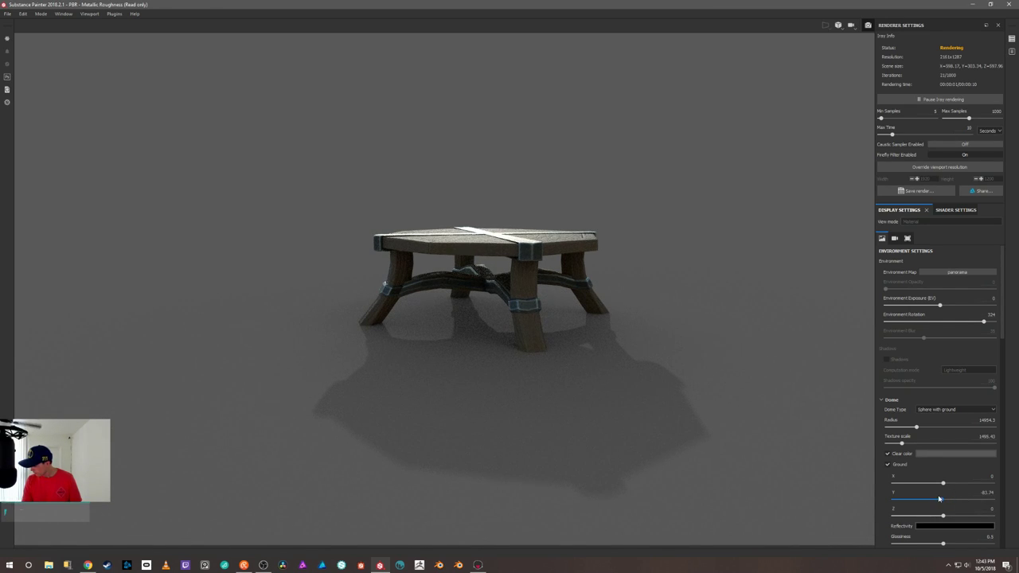
left_click_drag(943, 501, 939, 503)
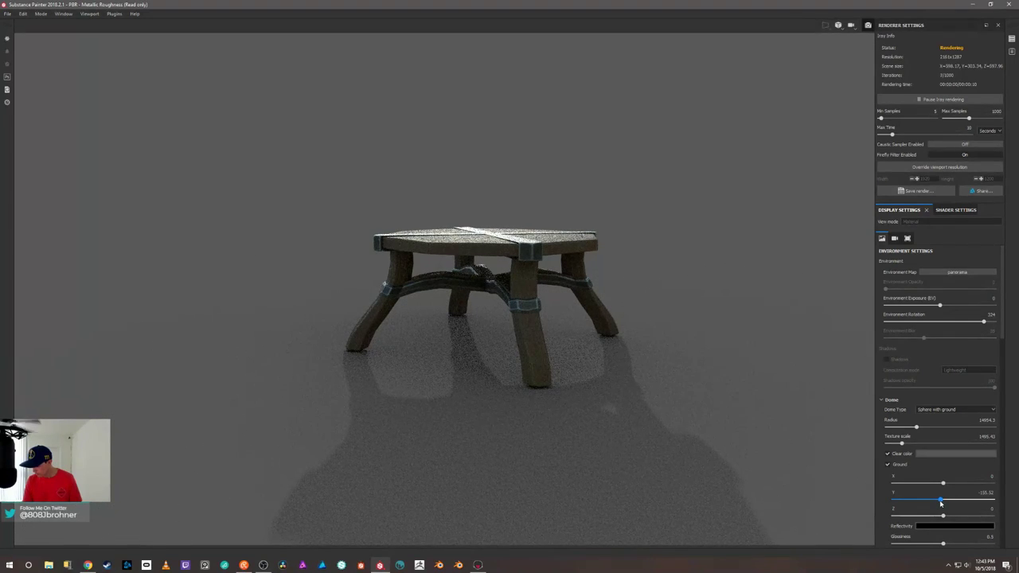
Enter a ground Y value, then drop the ground plane to -2990.86.
left_click(985, 492)
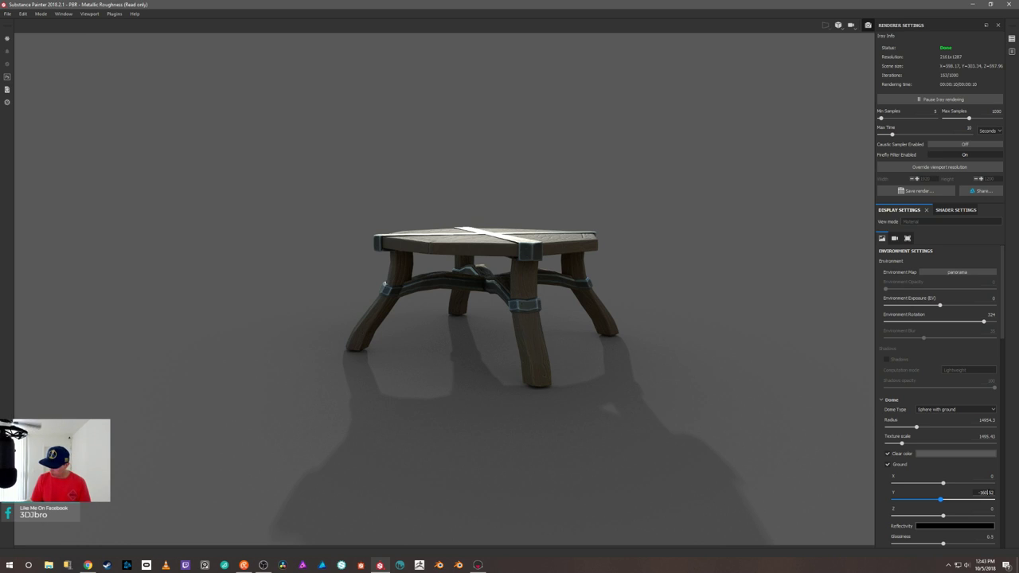
key("Return")
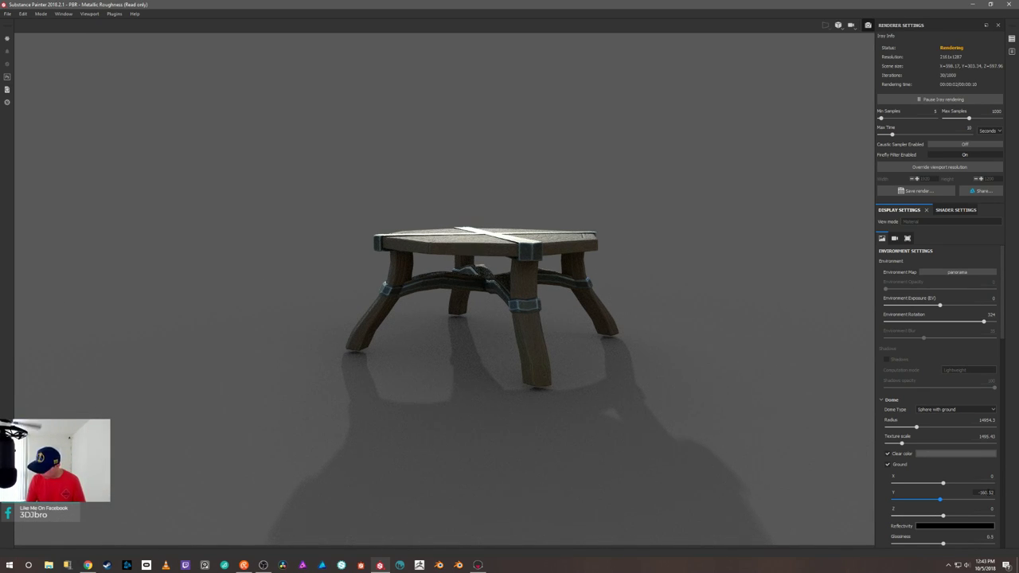
left_click(986, 492)
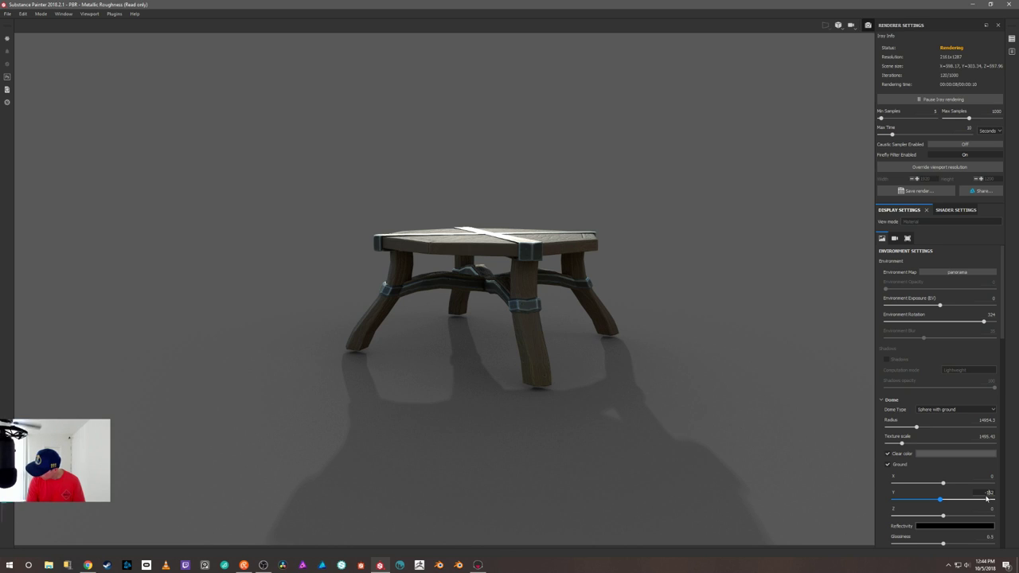
left_click_drag(986, 498, 985, 497)
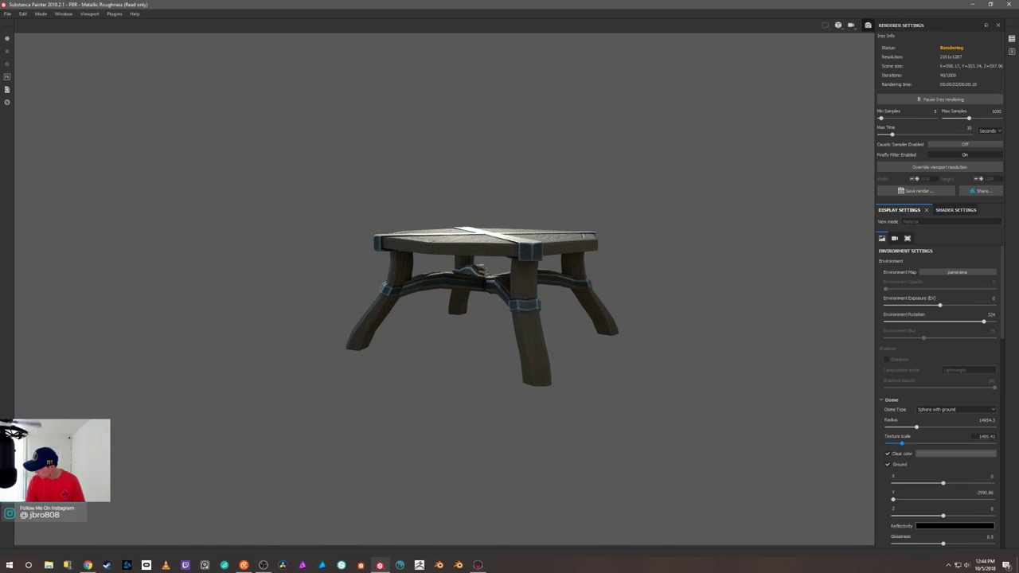
Set the Iray dome Texture scale to 13079.60, darkening the table render.
left_click(985, 436)
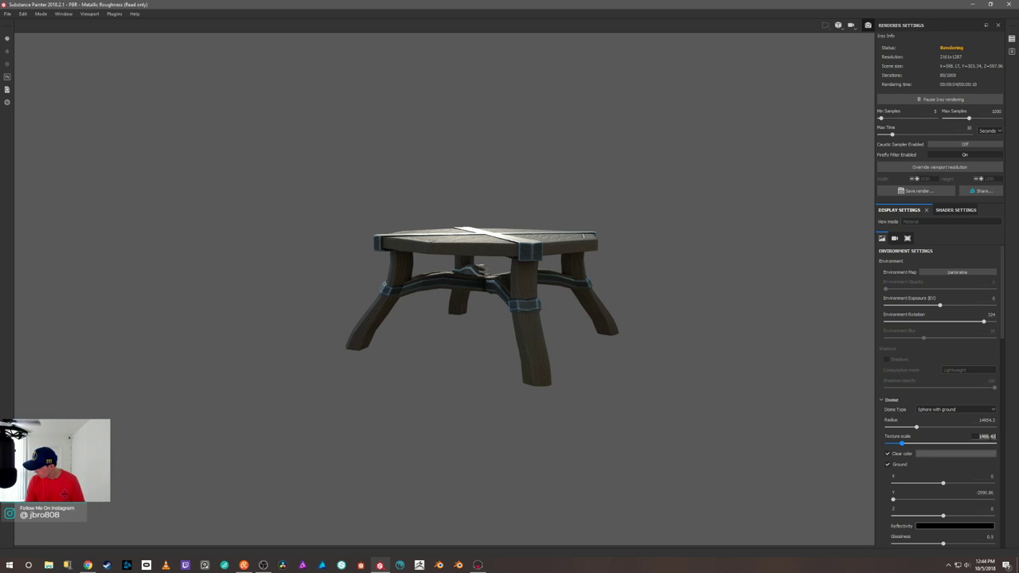
right_click(986, 437)
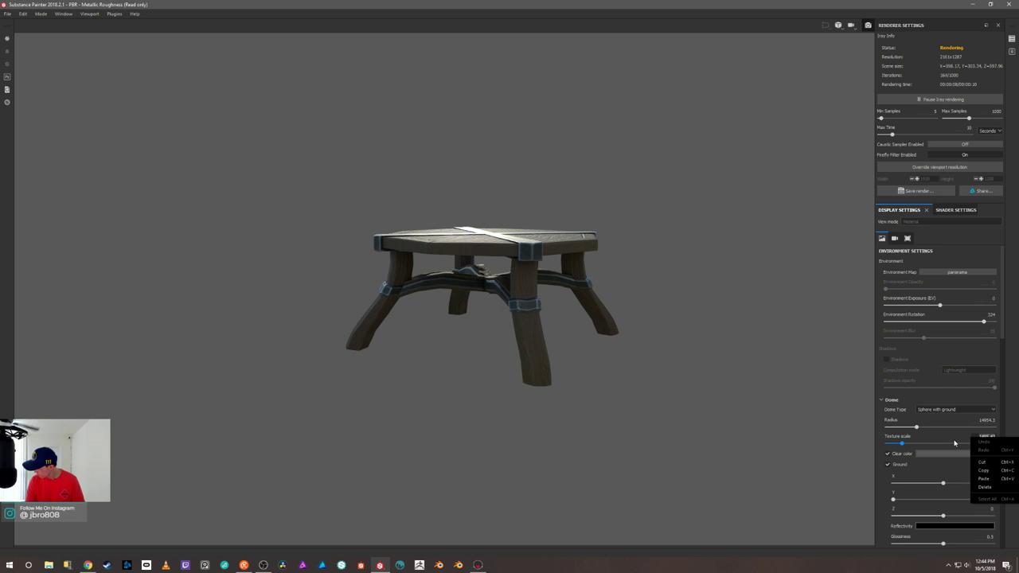
left_click(955, 443)
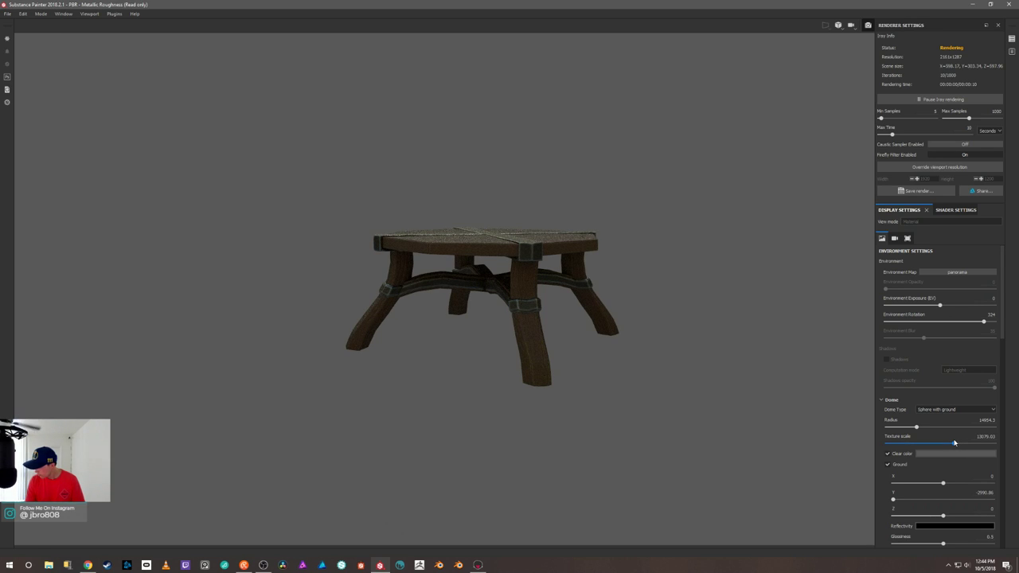
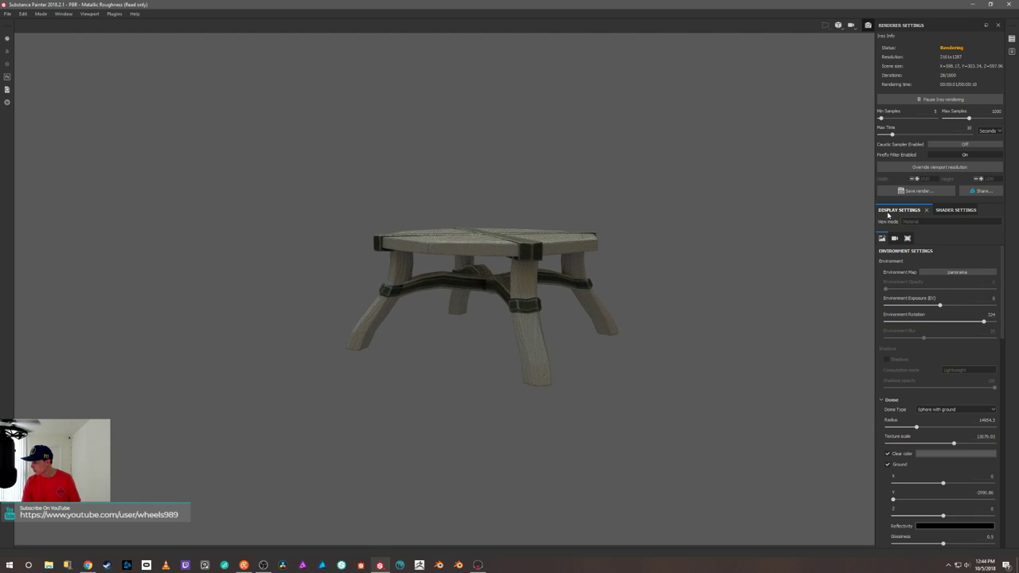
In paint mode, add the MyStylized_Wood smart material as a new layer.
key("F9")
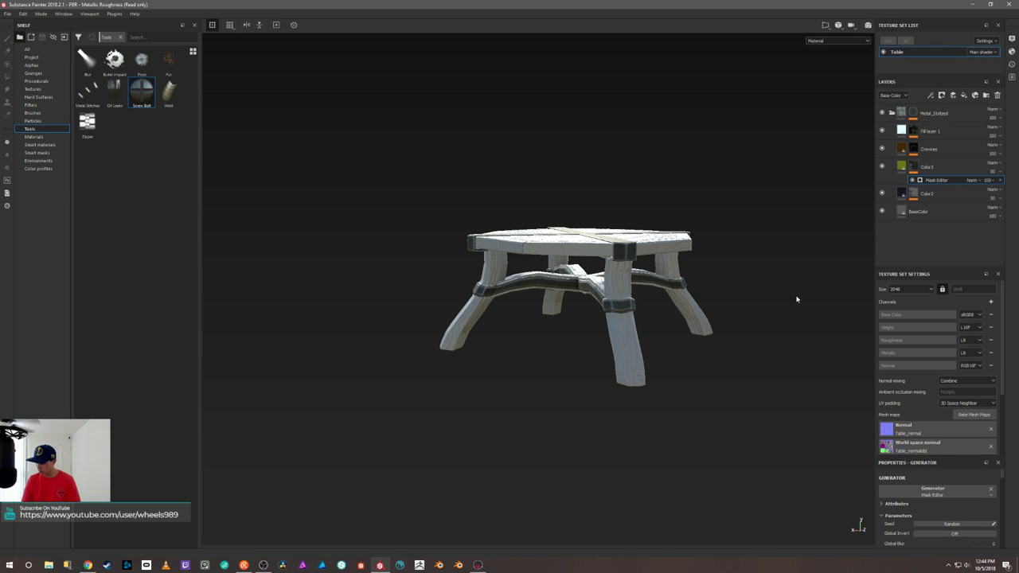
left_click_drag(801, 295, 815, 343, "alt")
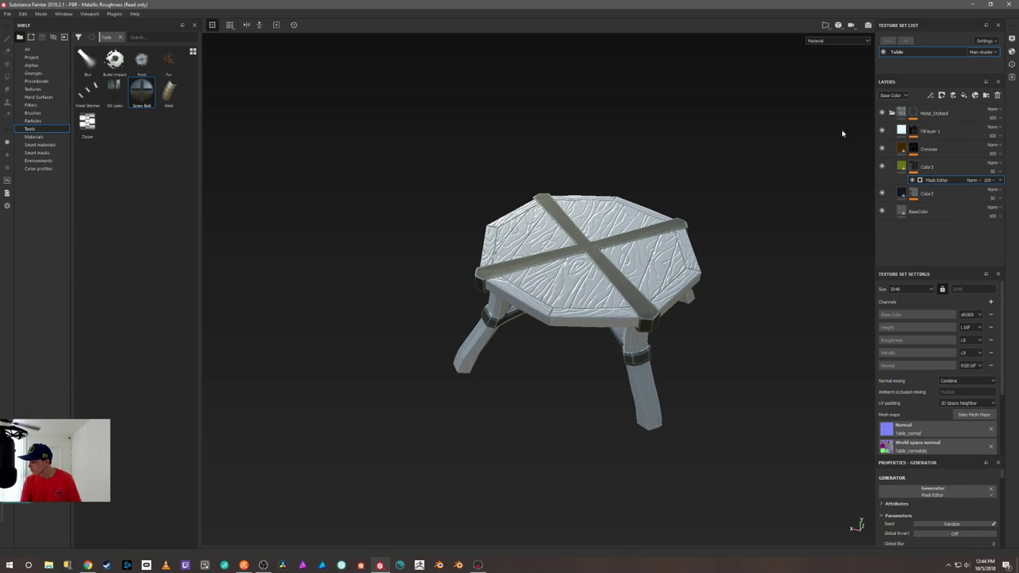
left_click(893, 113)
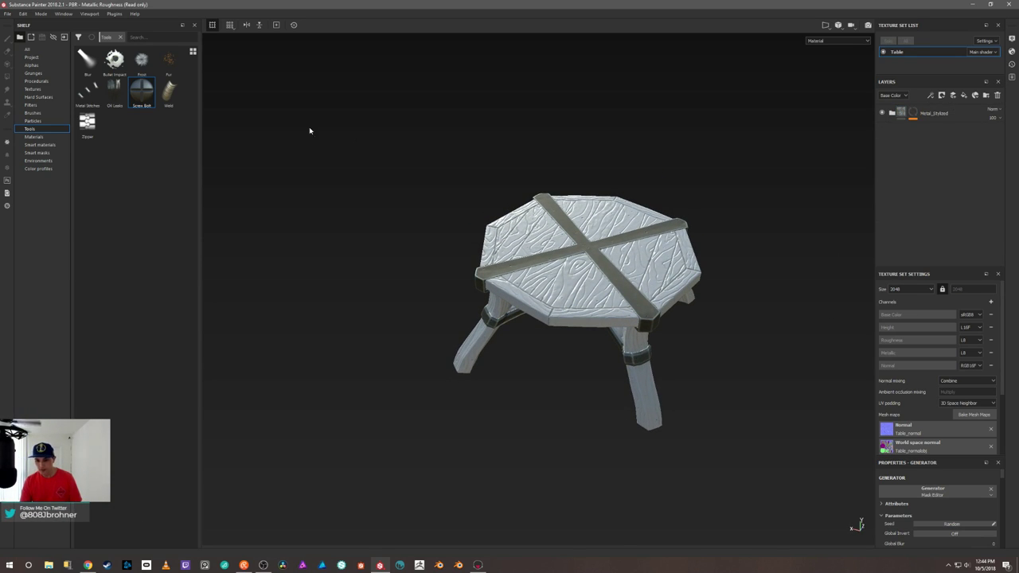
left_click(40, 144)
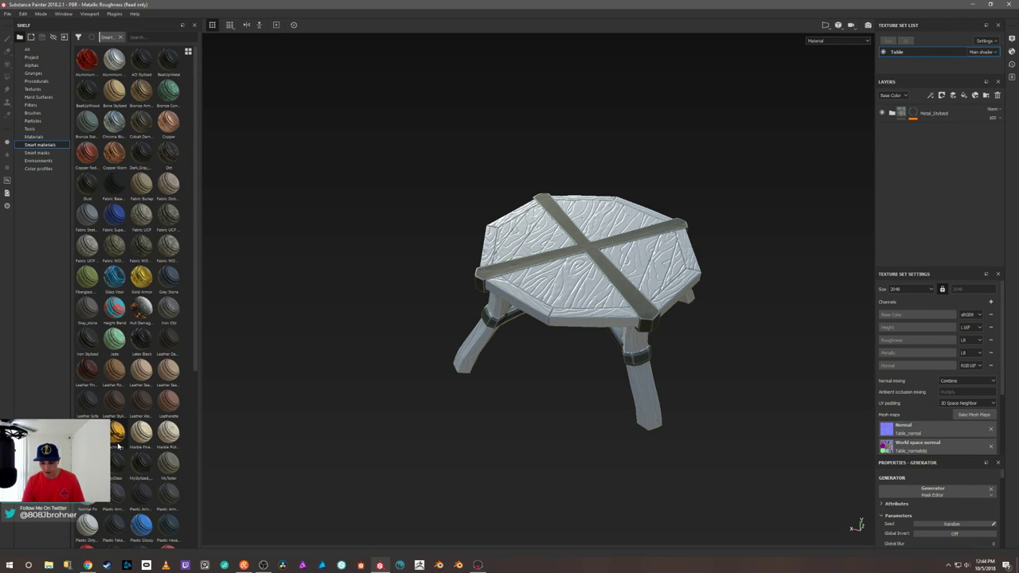
left_click_drag(141, 473, 924, 112)
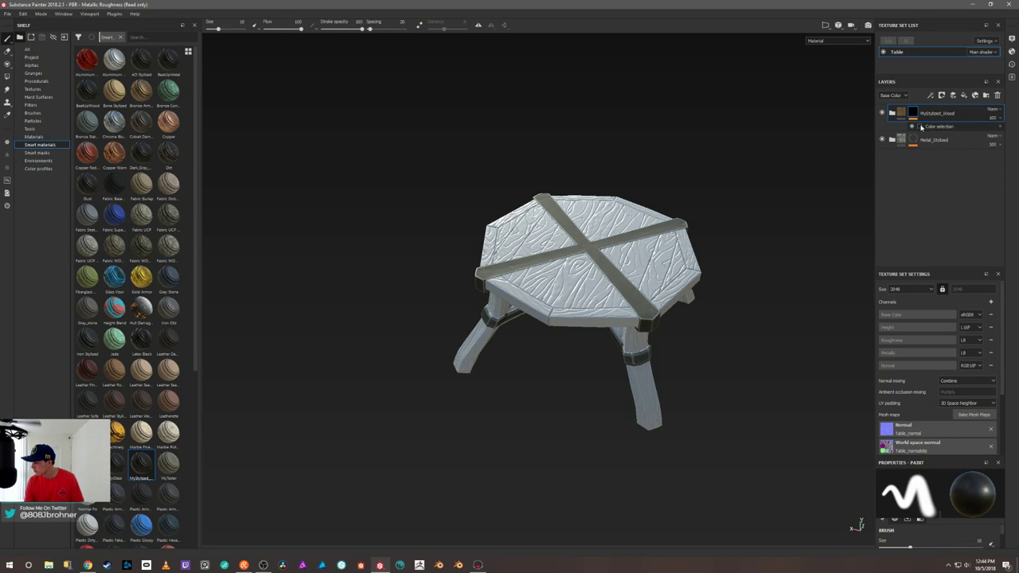
Mask the wood layer to the wood ID colour and return to the Iray render.
left_click(880, 280)
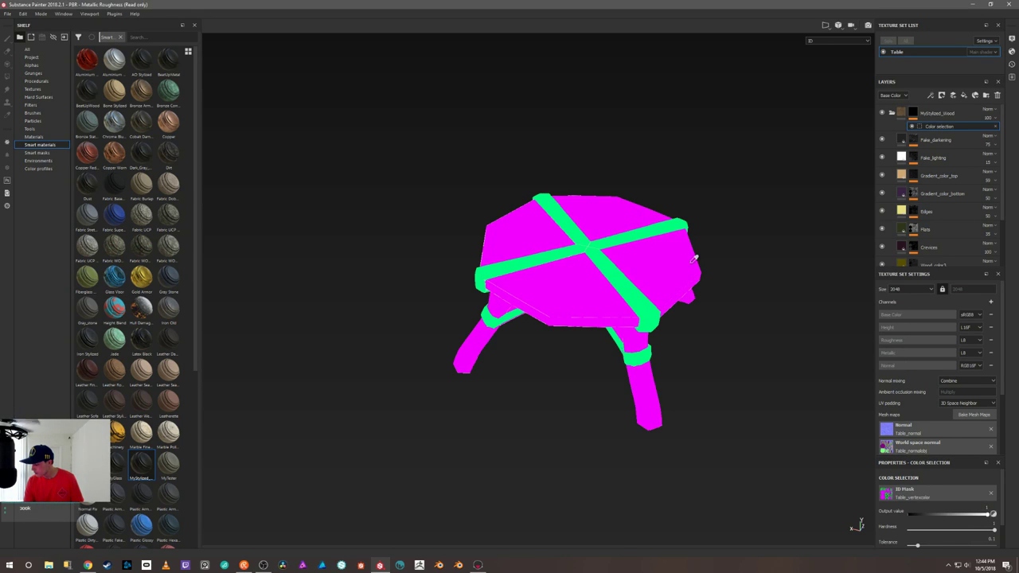
left_click(689, 269)
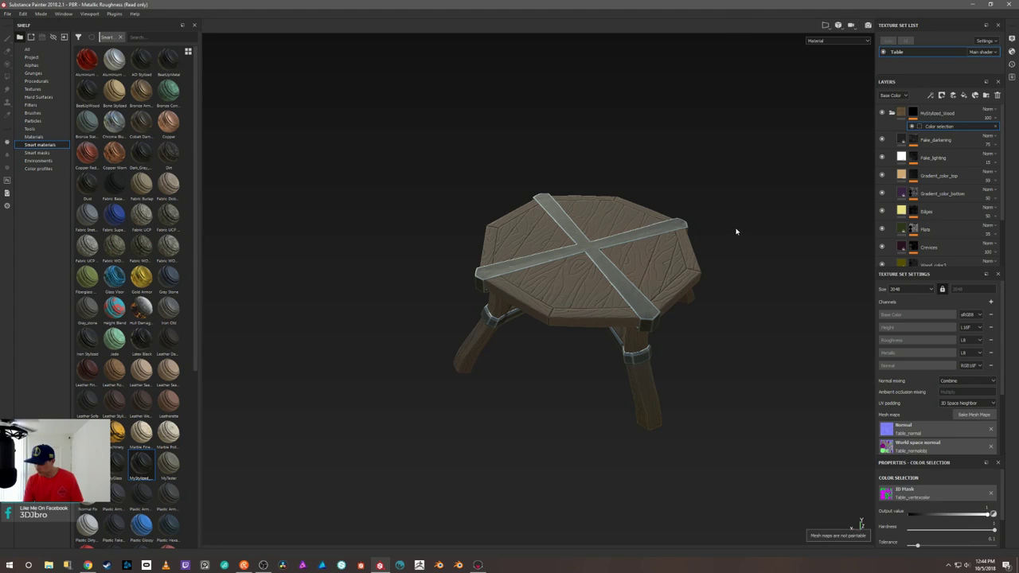
key("F10")
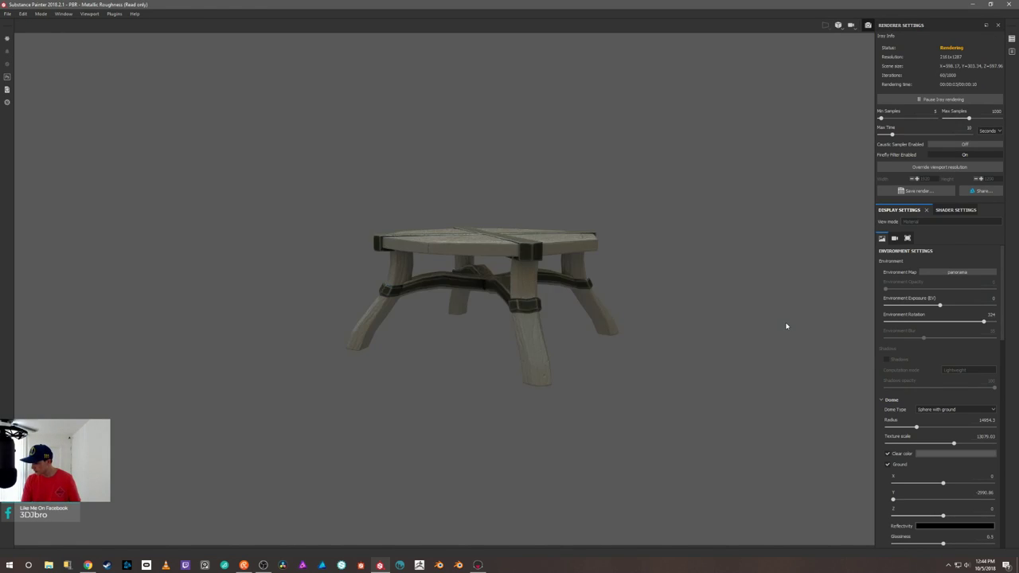
Orbit to a side view of the table and set the dome Texture scale to 299.09.
left_click_drag(787, 348, 769, 282, "alt")
scroll(918, 371, "down", 3)
scroll(919, 372, "up", 3)
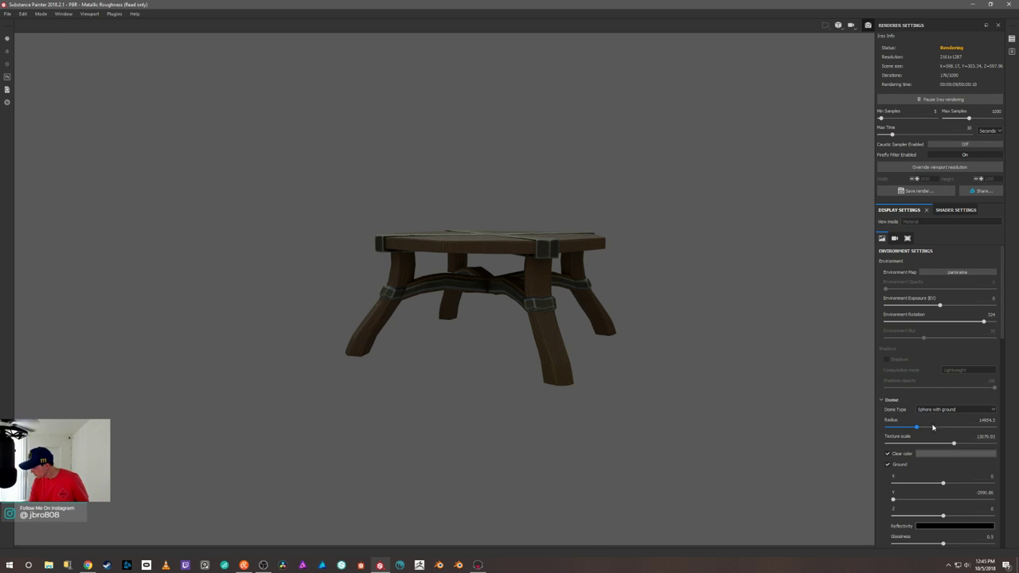
left_click(985, 419)
right_click(992, 422)
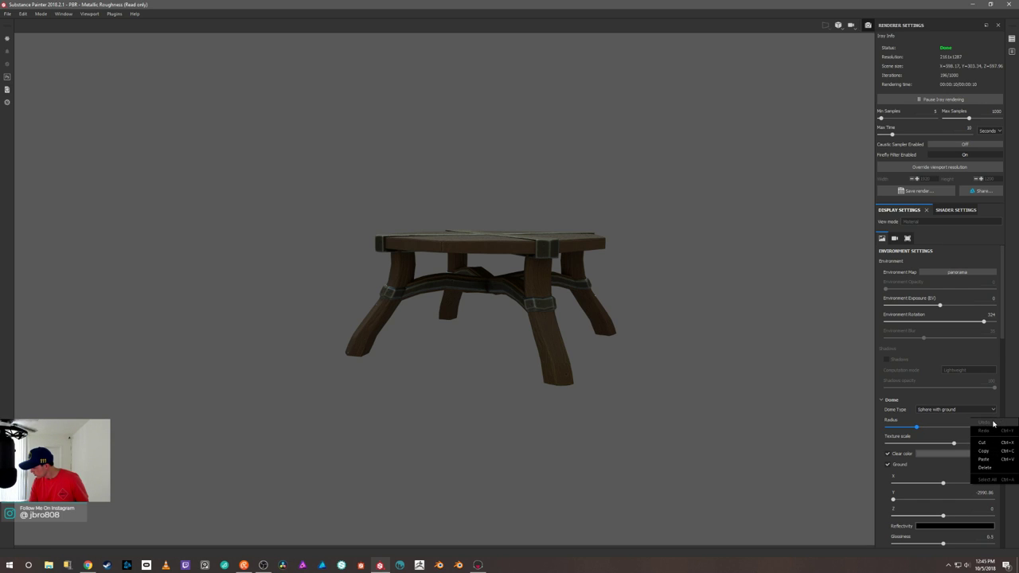
left_click(1005, 468)
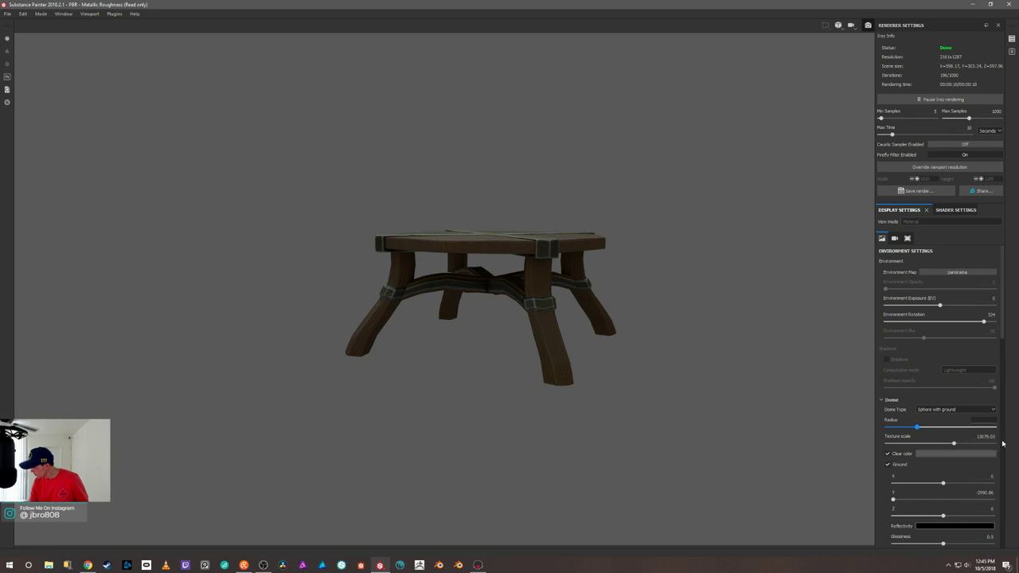
left_click(986, 436)
right_click(993, 440)
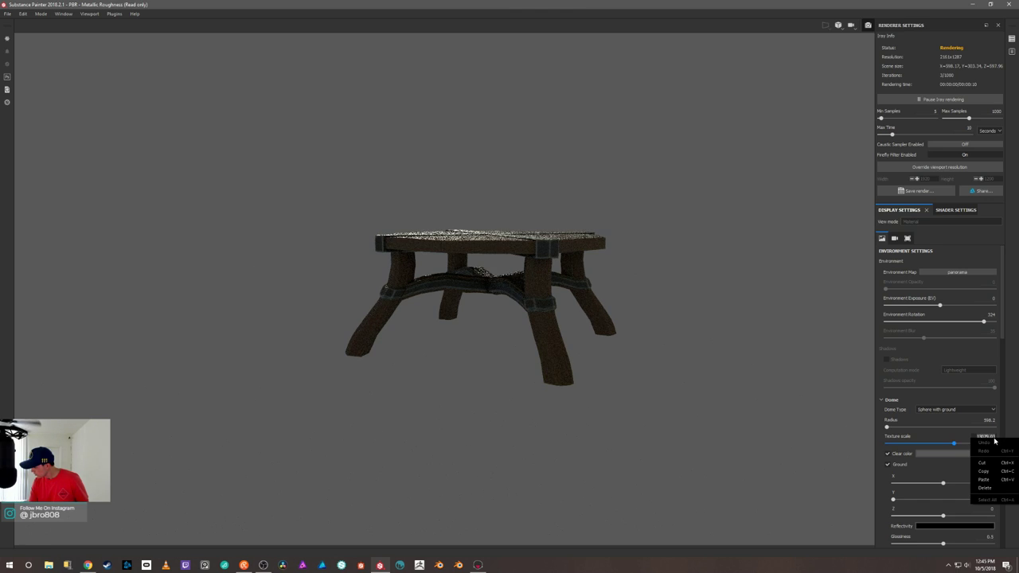
left_click(991, 487)
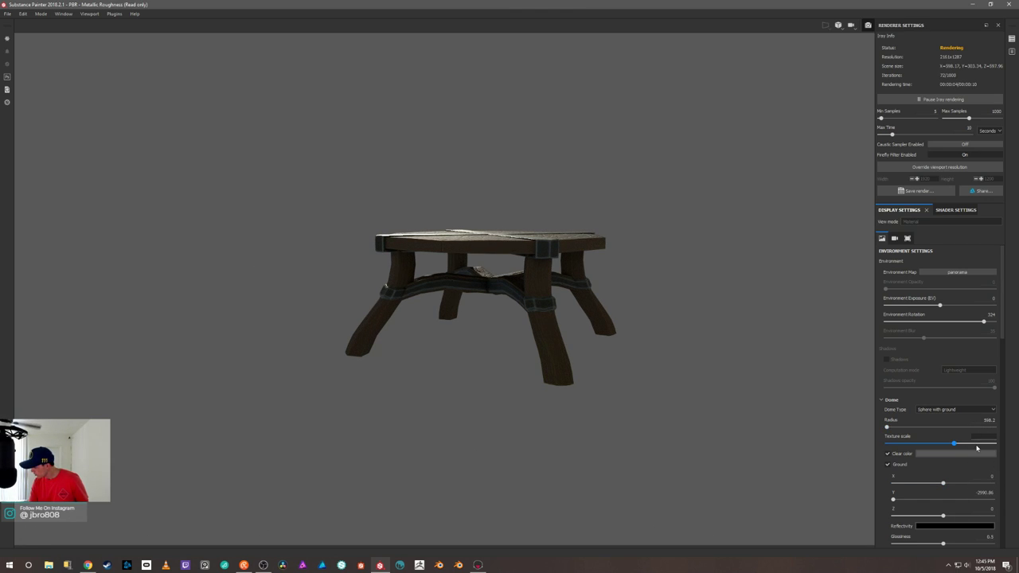
key("Return")
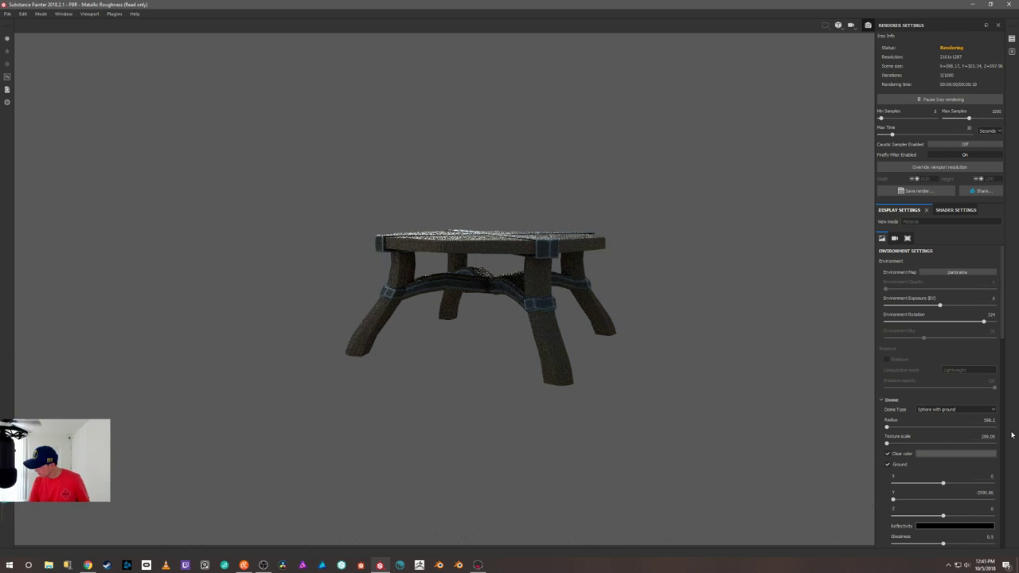
Set the dome Radius to 598.2.
left_click(987, 419)
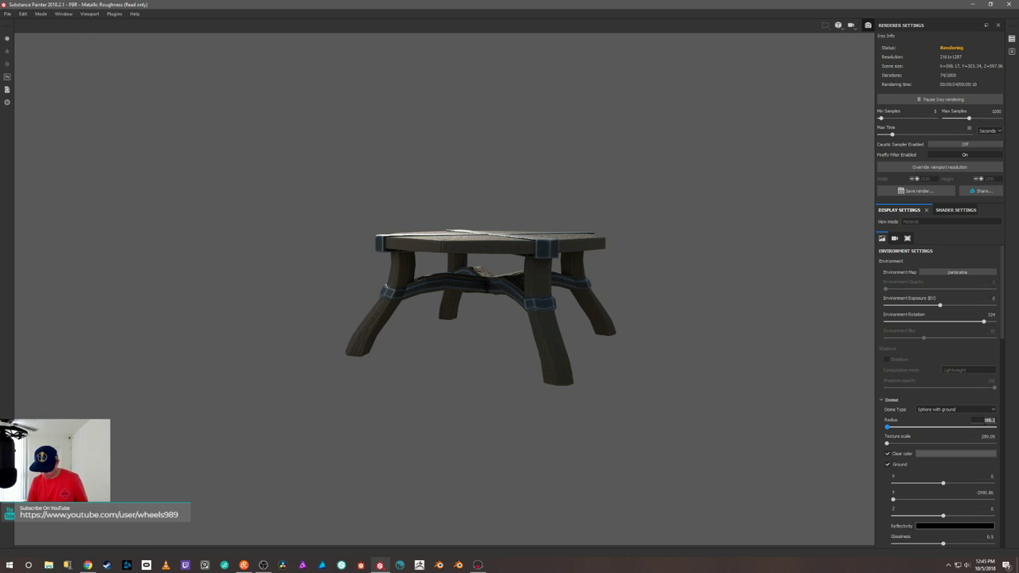
key("BackSpace")
type("598.2")
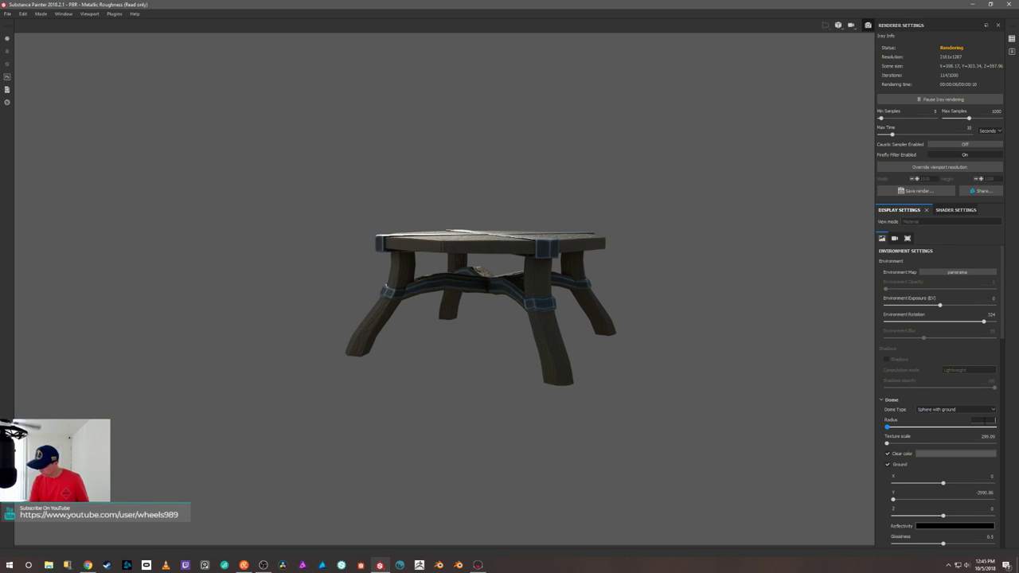
key("Return")
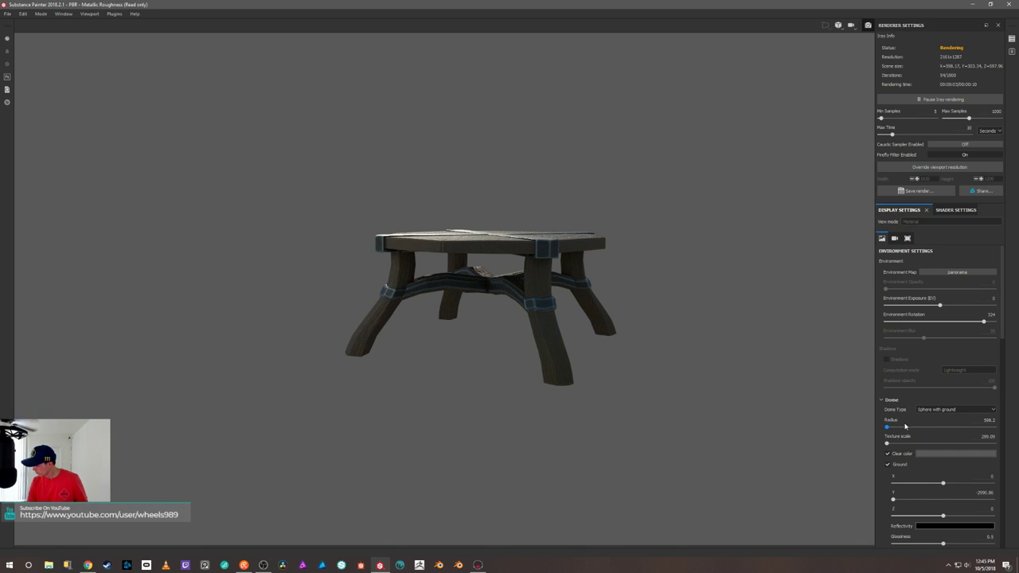
scroll(928, 419, "down", 3)
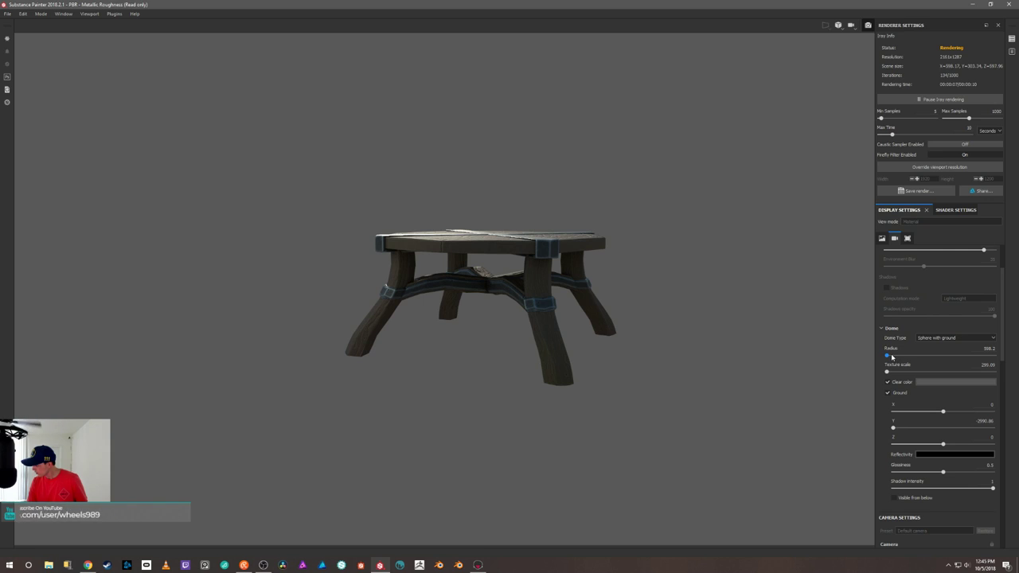
Raise the dome ground plane toward the table, to a Y of -150.45.
left_click(896, 429)
left_click_drag(897, 429, 939, 434)
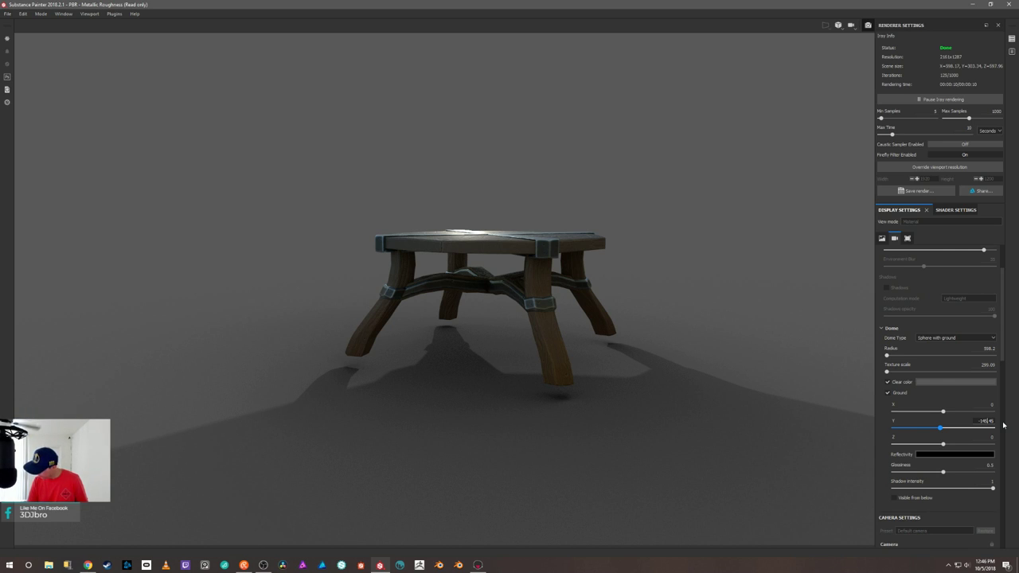
key("Return")
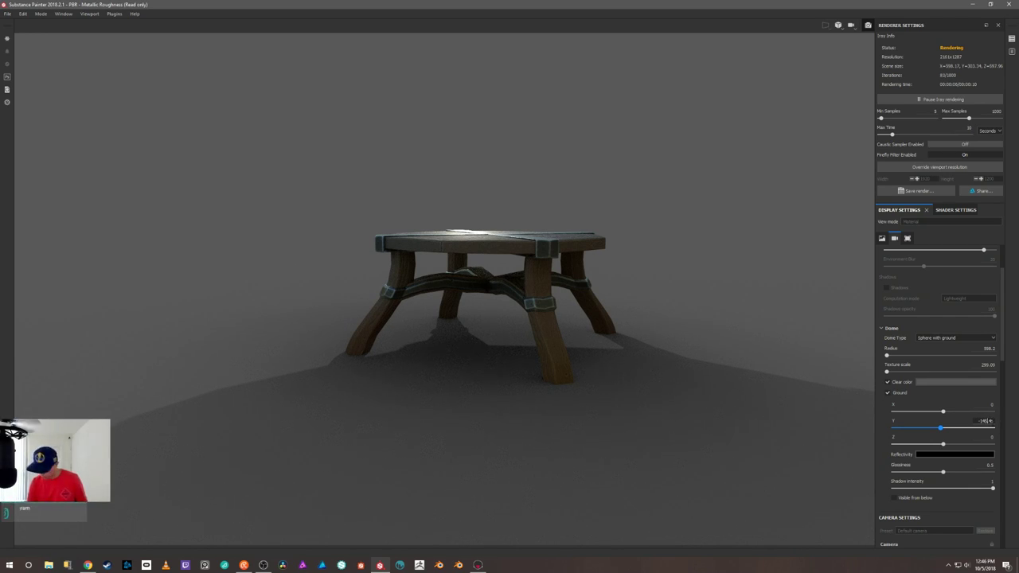
key("Return")
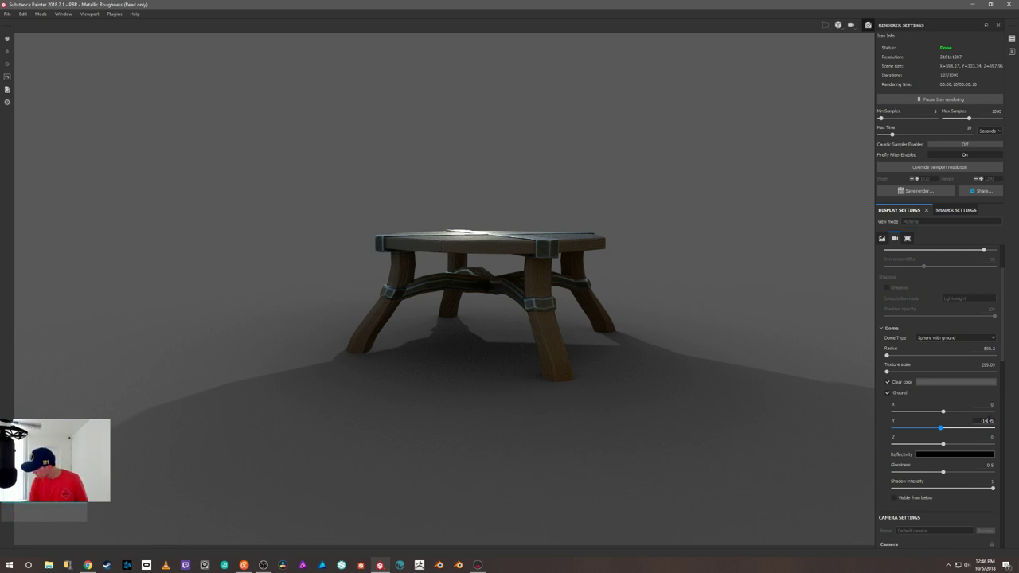
key("Return")
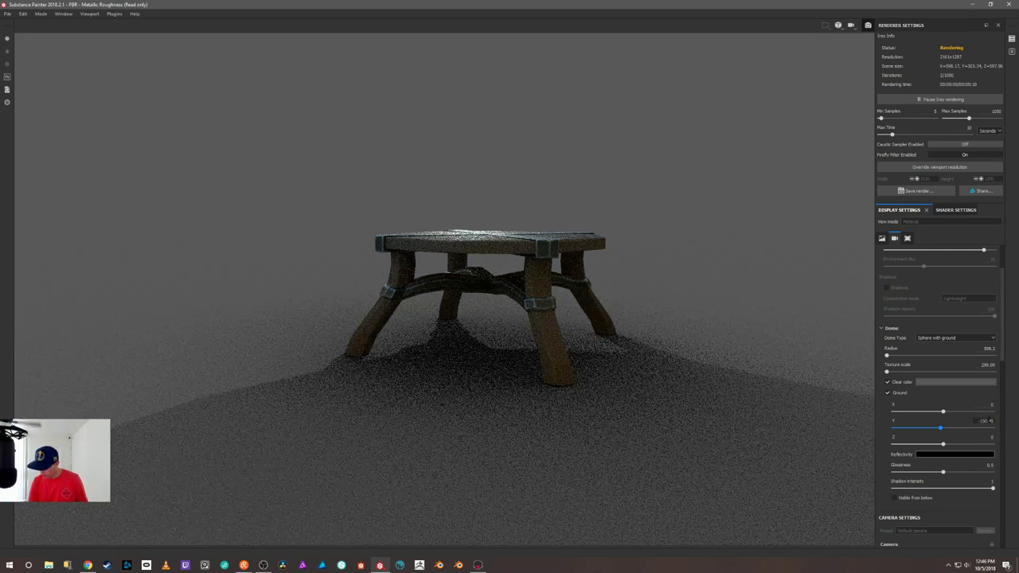
Fine-tune the ground Y through -151.55 and -152 to -153.
left_click(984, 420)
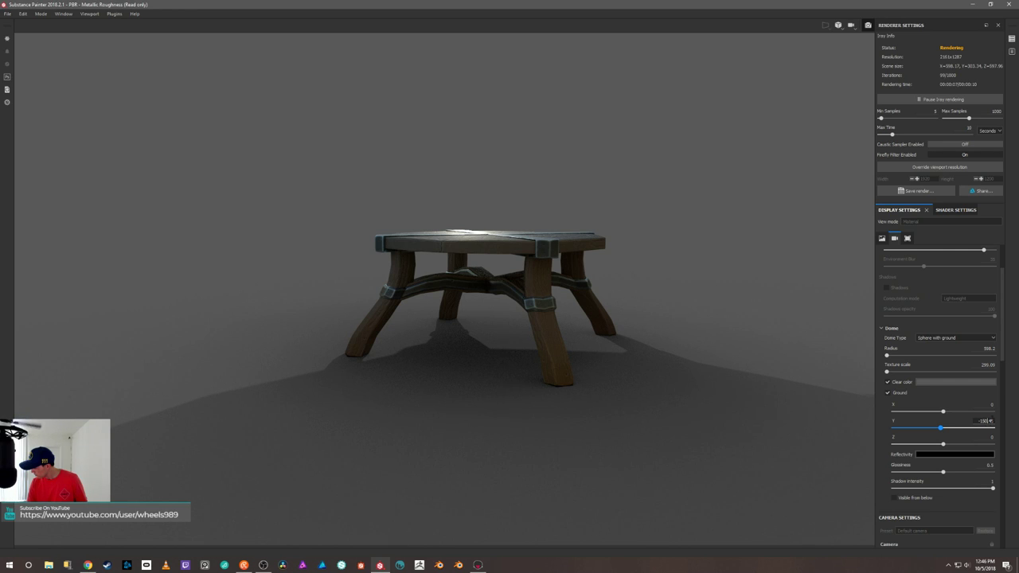
key("Return")
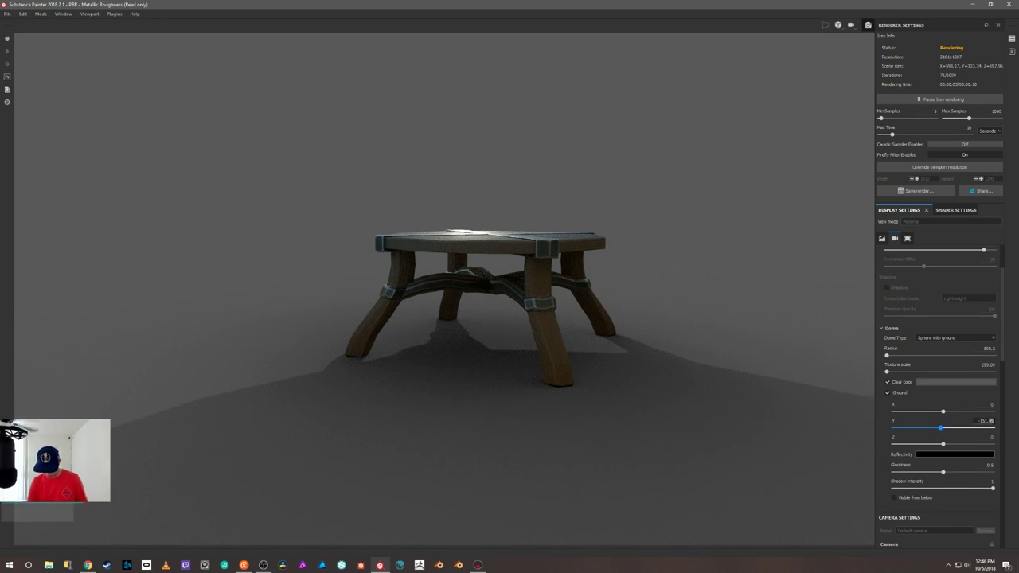
type("55")
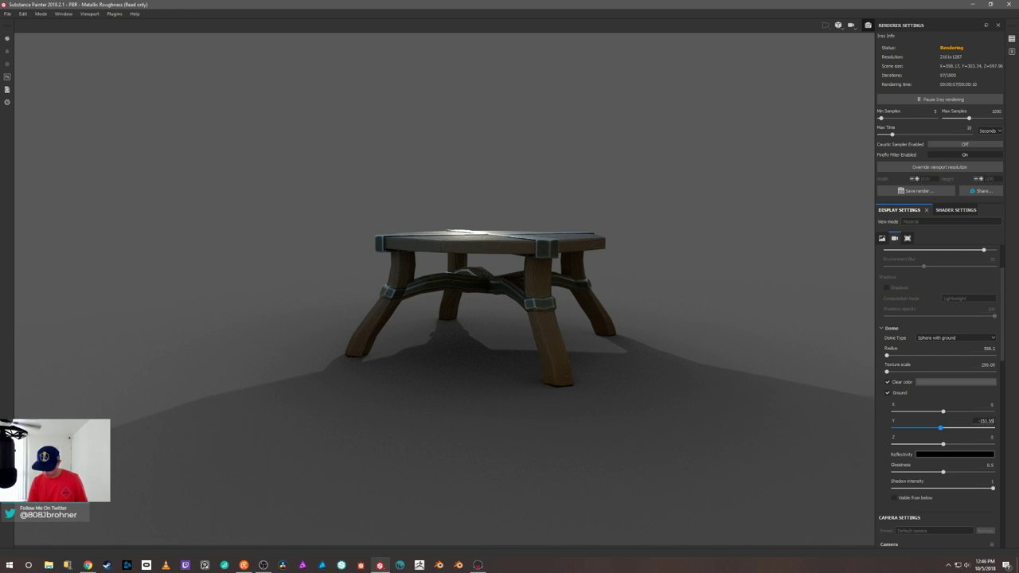
key("Return")
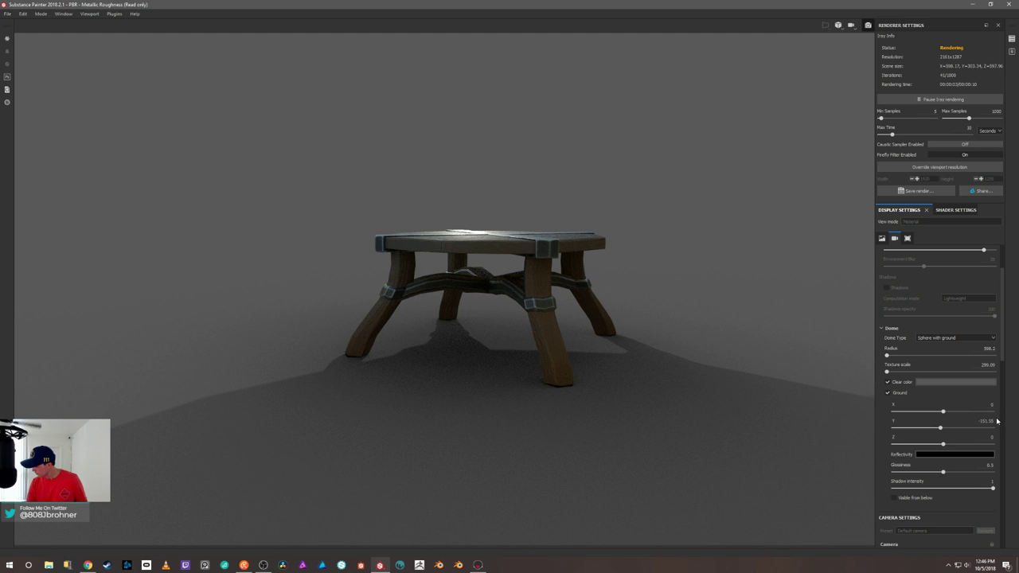
type("0")
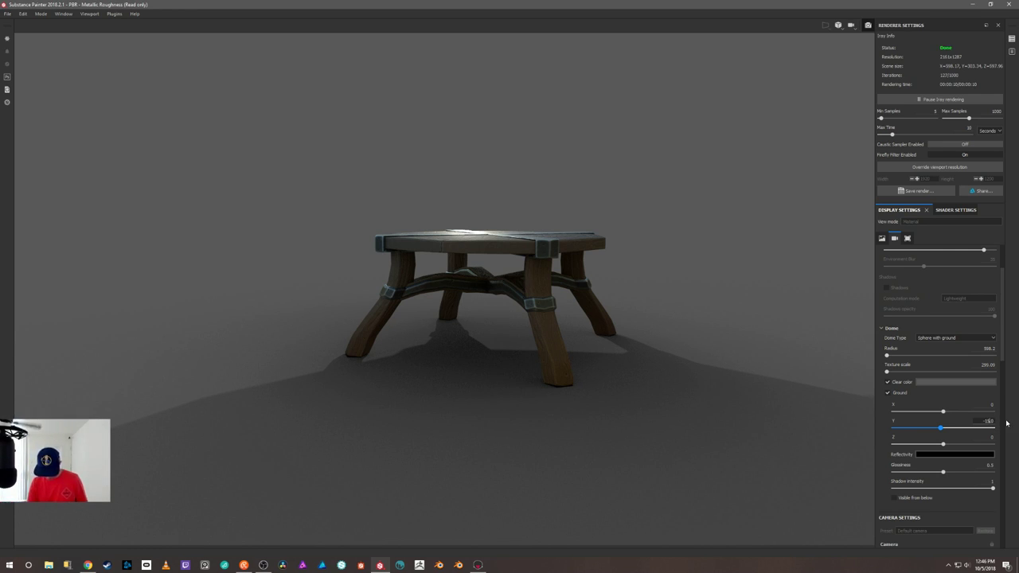
key("Return")
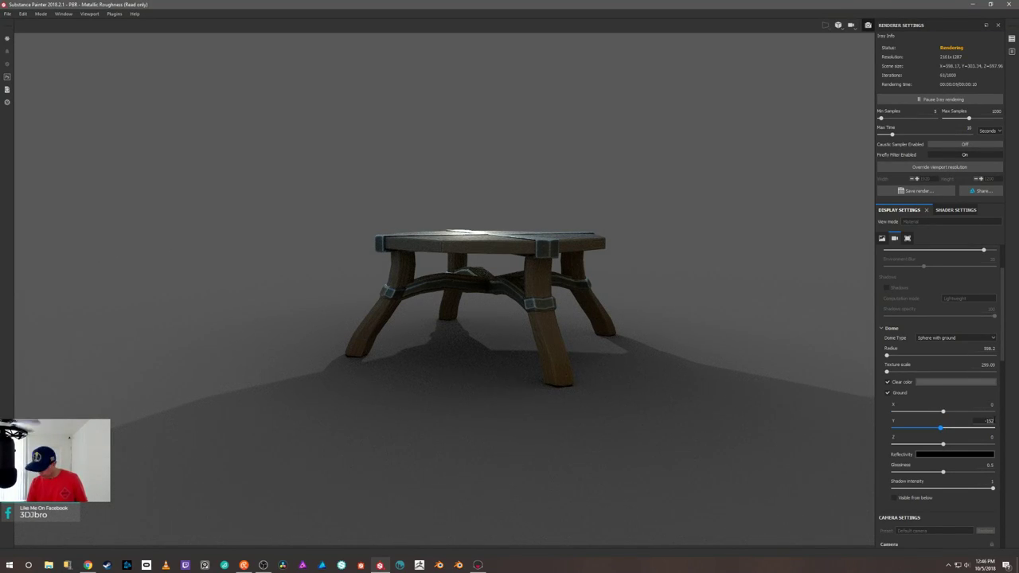
key("Return")
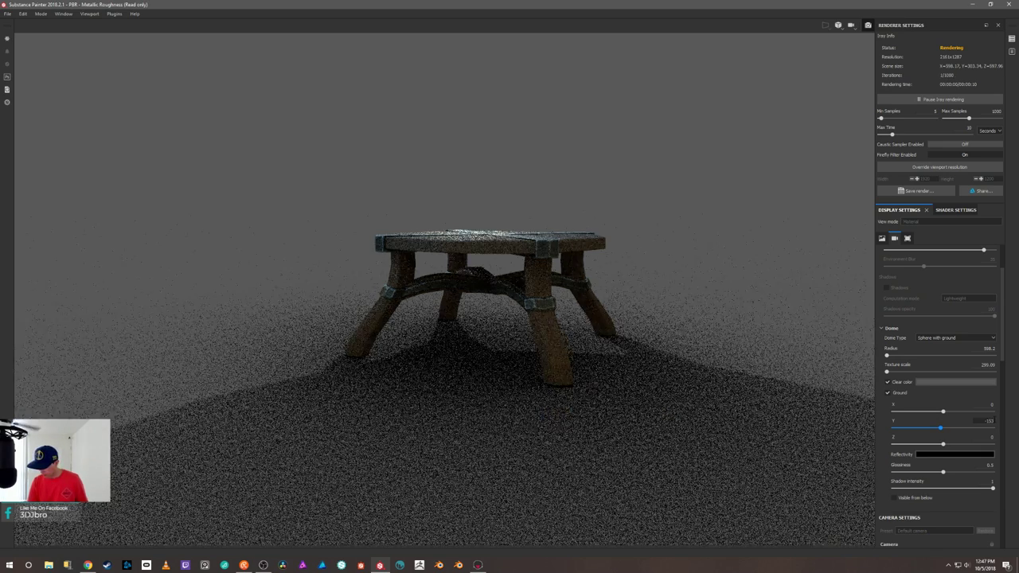
Try the Soft_1LowContrastFront_2Backs environment and rotate its lighting around the table.
left_click_drag(752, 281, 668, 241, "alt")
right_click_drag(712, 254, 665, 257, "shift")
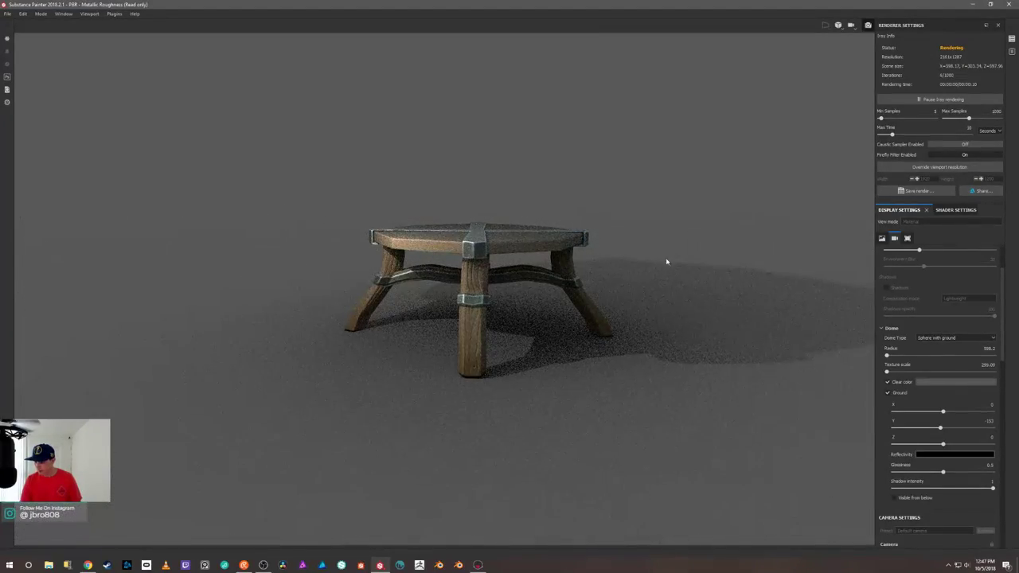
left_click_drag(679, 237, 670, 276, "alt")
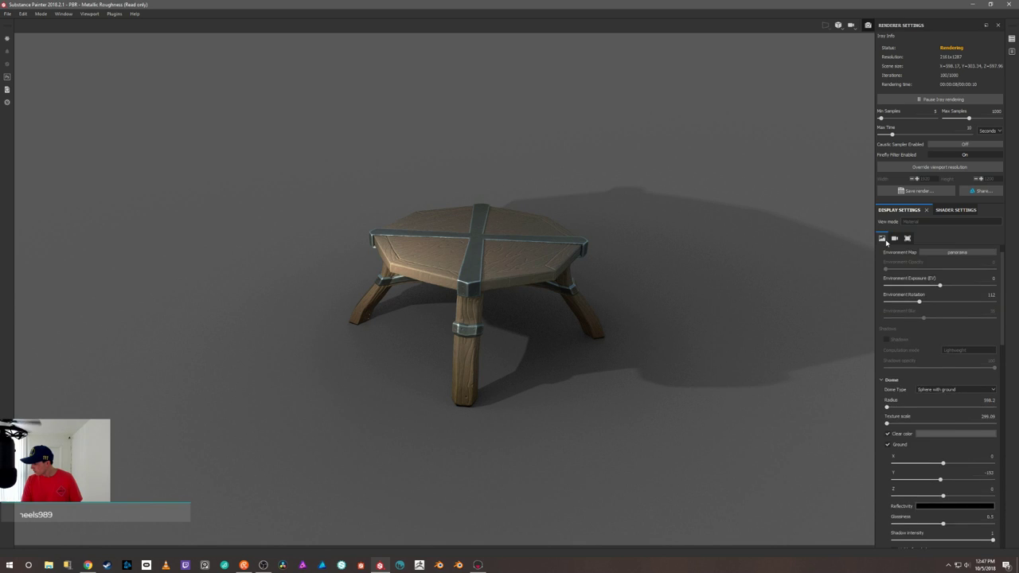
left_click(965, 275)
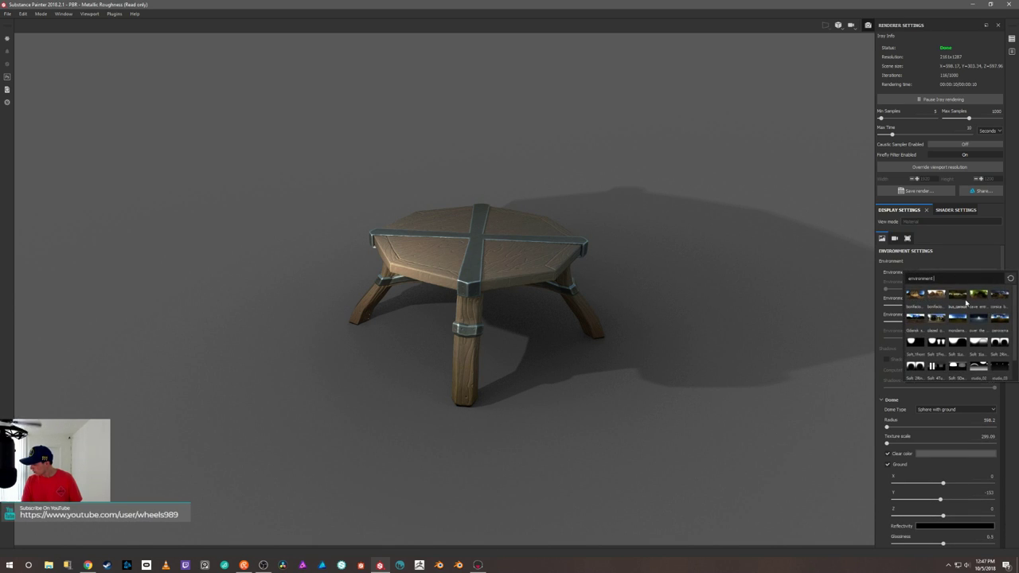
scroll(964, 310, "down", 1)
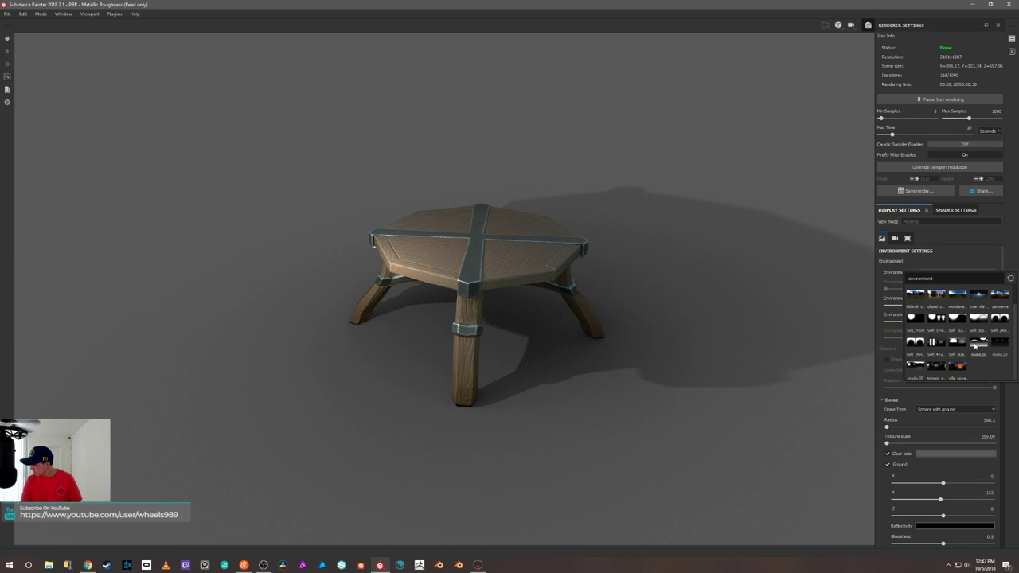
left_click(978, 319)
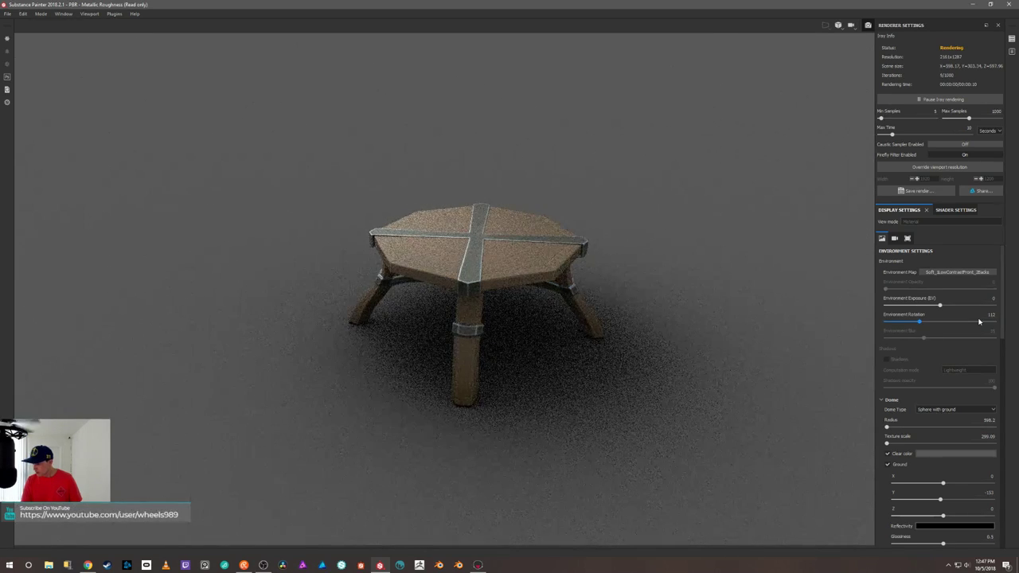
right_click_drag(797, 290, 730, 302, "shift")
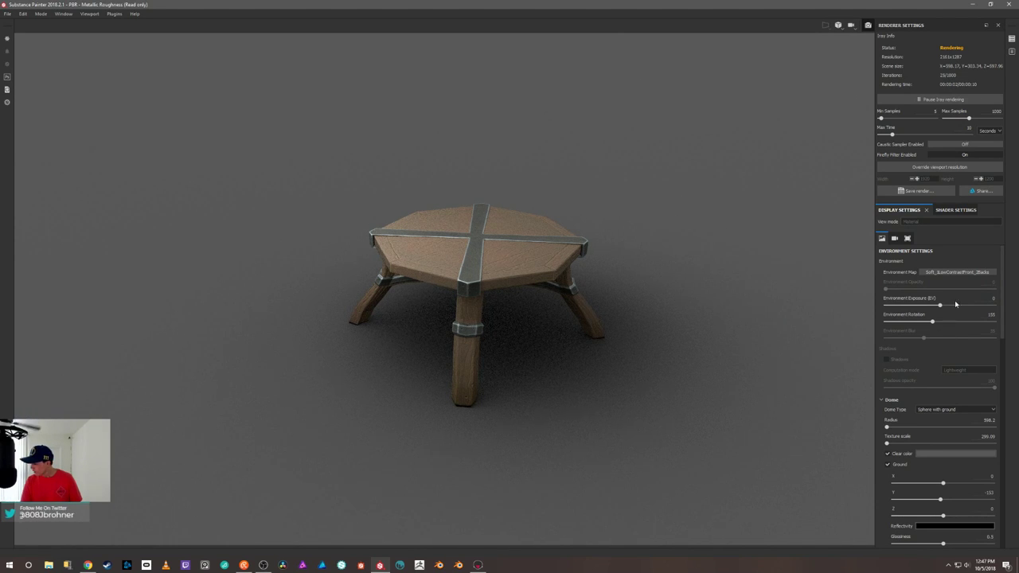
Try Soft_1Front_2Backs and another soft studio environment, rotating the light.
left_click(958, 273)
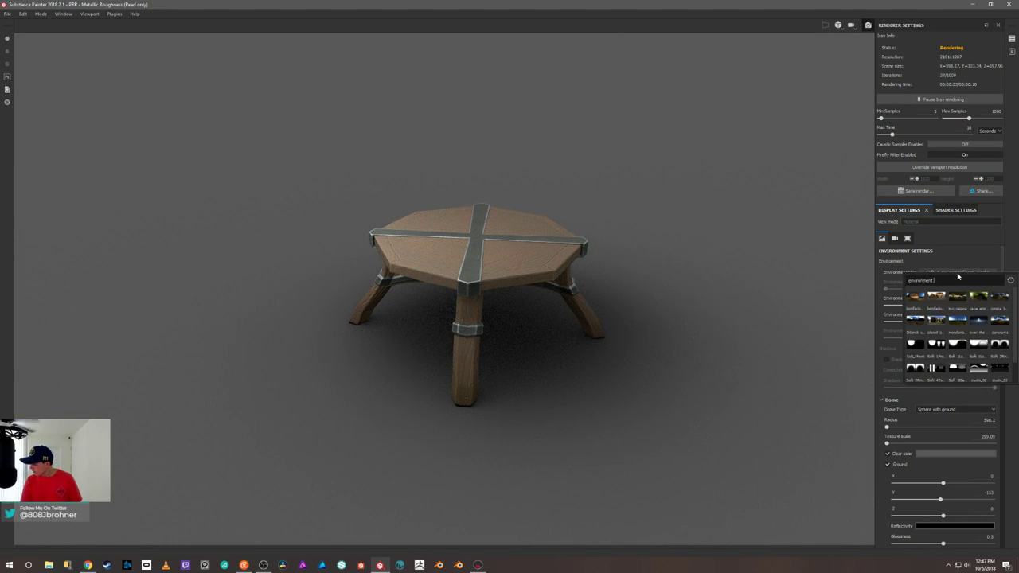
left_click(937, 344)
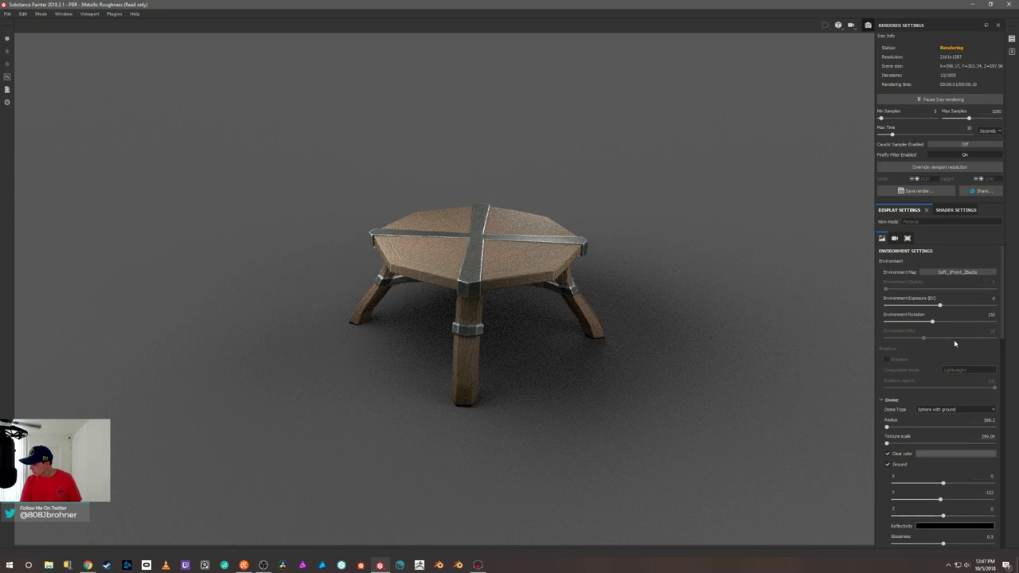
left_click(969, 273)
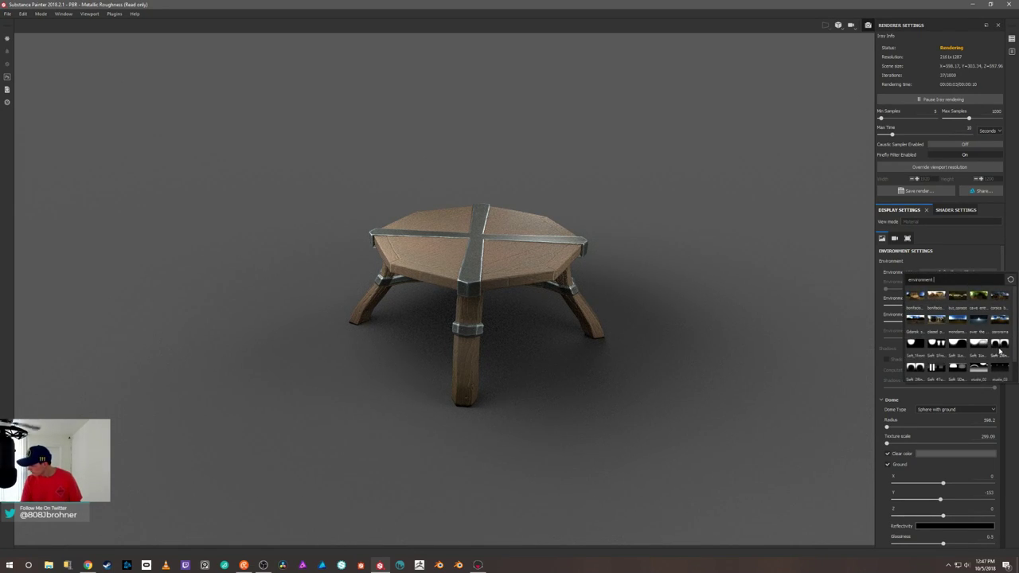
left_click(1000, 344)
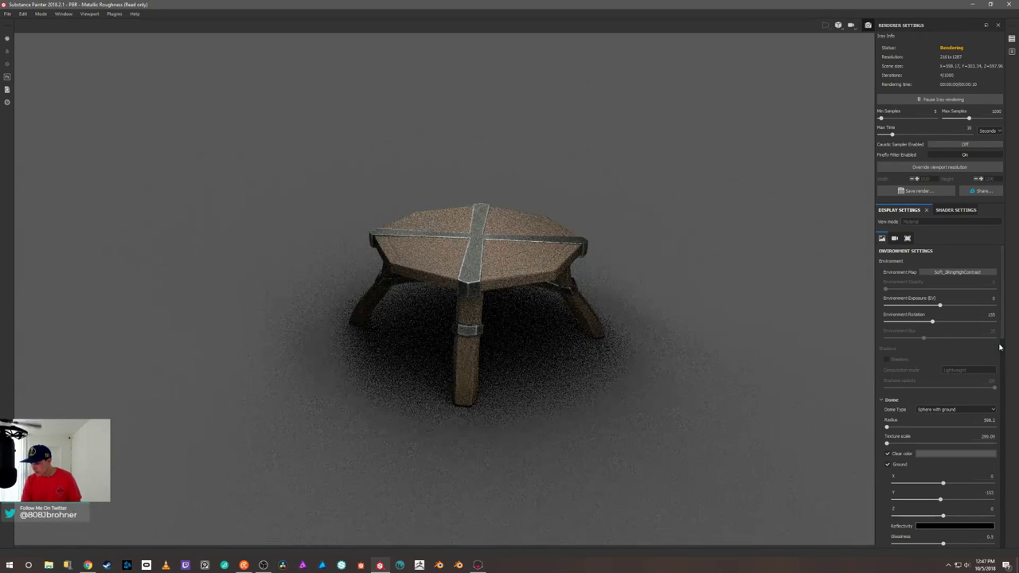
right_click_drag(732, 332, 704, 339, "shift")
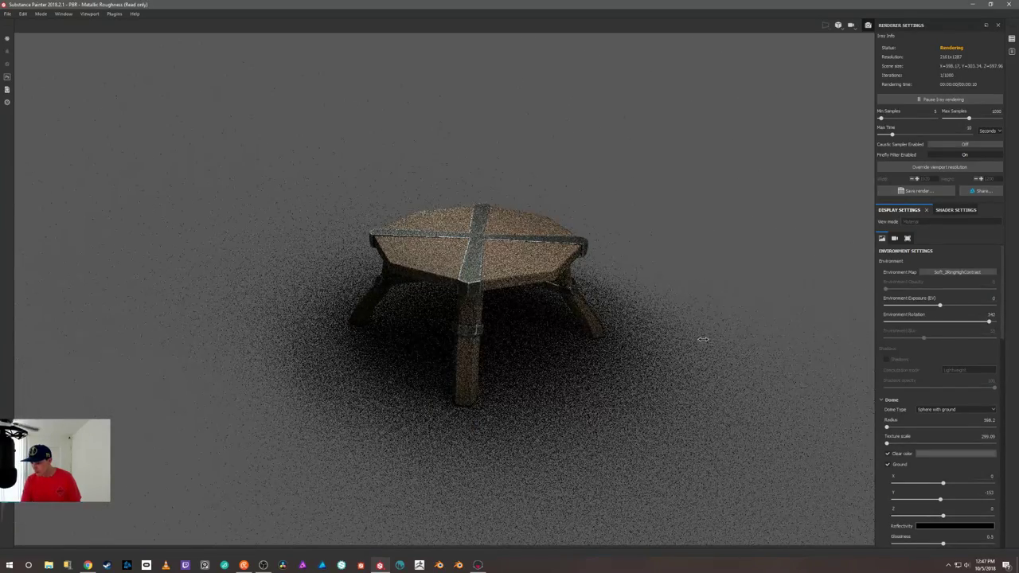
Compare the studio_03 and studio_02 environments, settling back on studio_03.
left_click(955, 273)
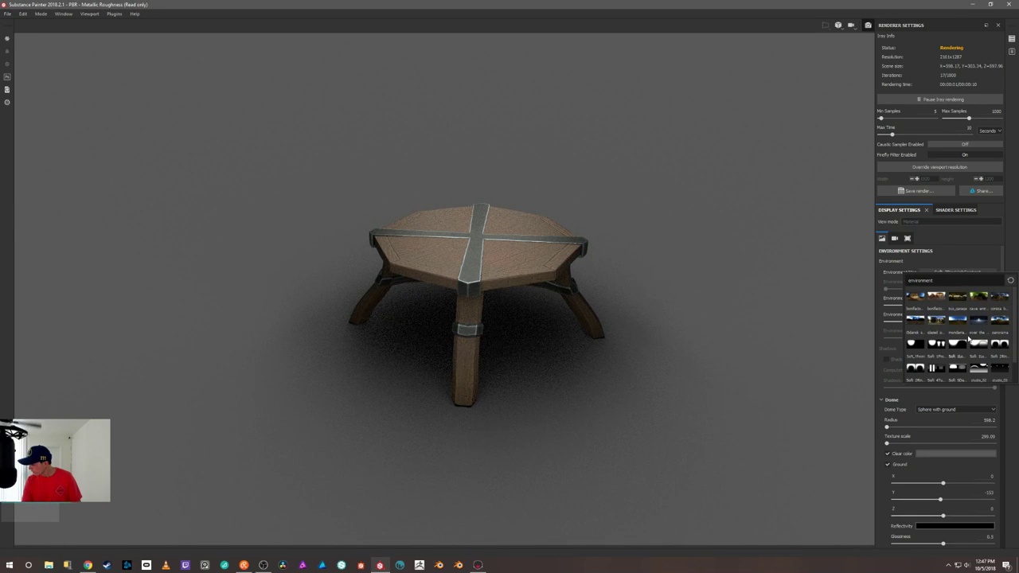
scroll(969, 342, "down", 1)
left_click(915, 367)
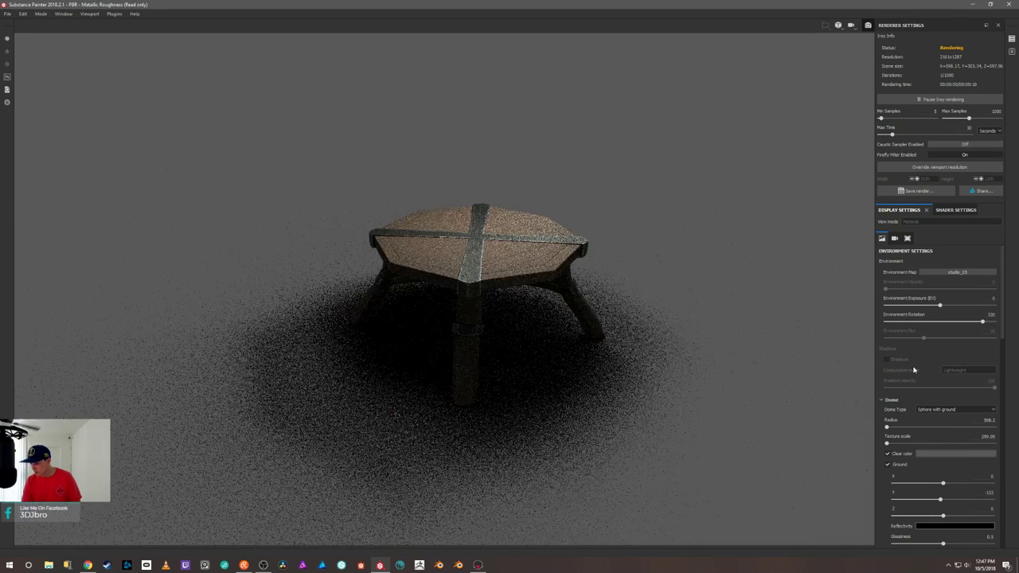
right_click_drag(727, 365, 716, 367, "shift")
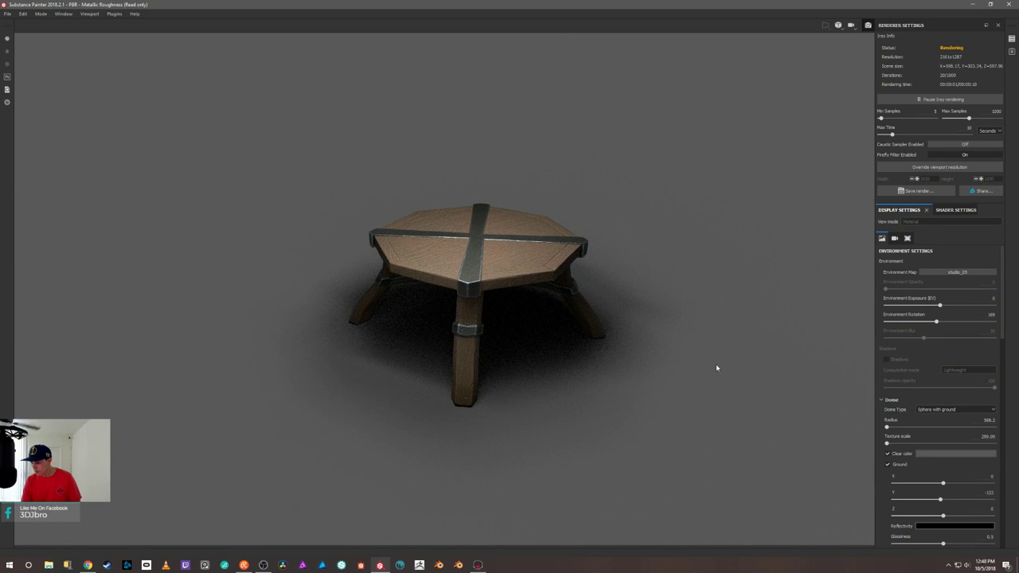
left_click(960, 273)
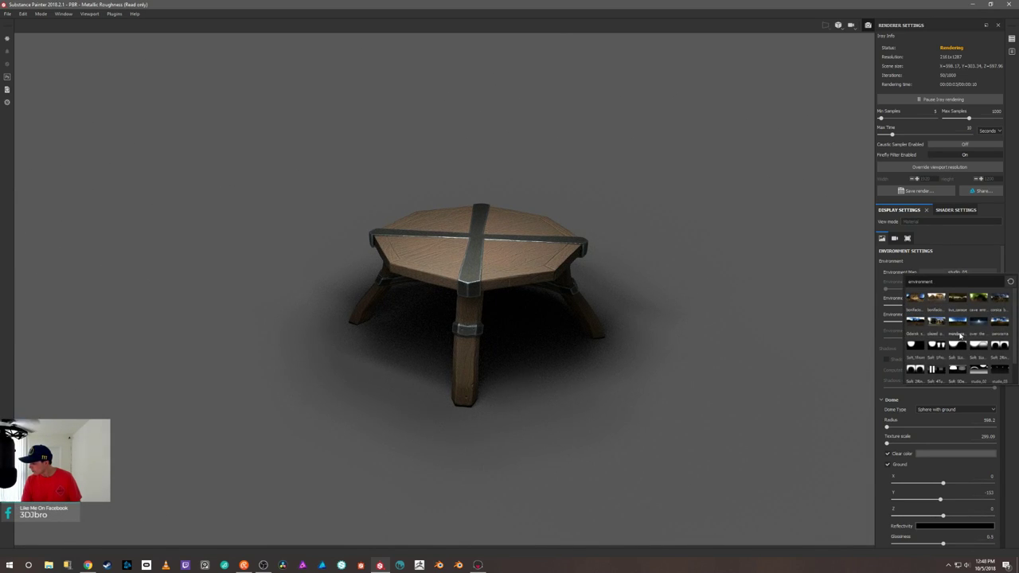
left_click(980, 373)
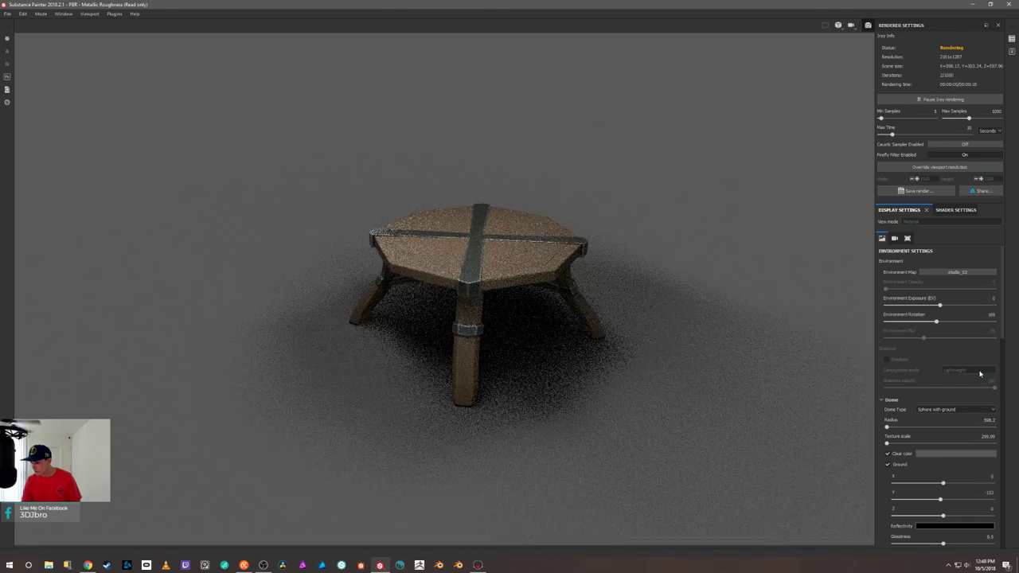
right_click_drag(780, 367, 704, 391, "shift")
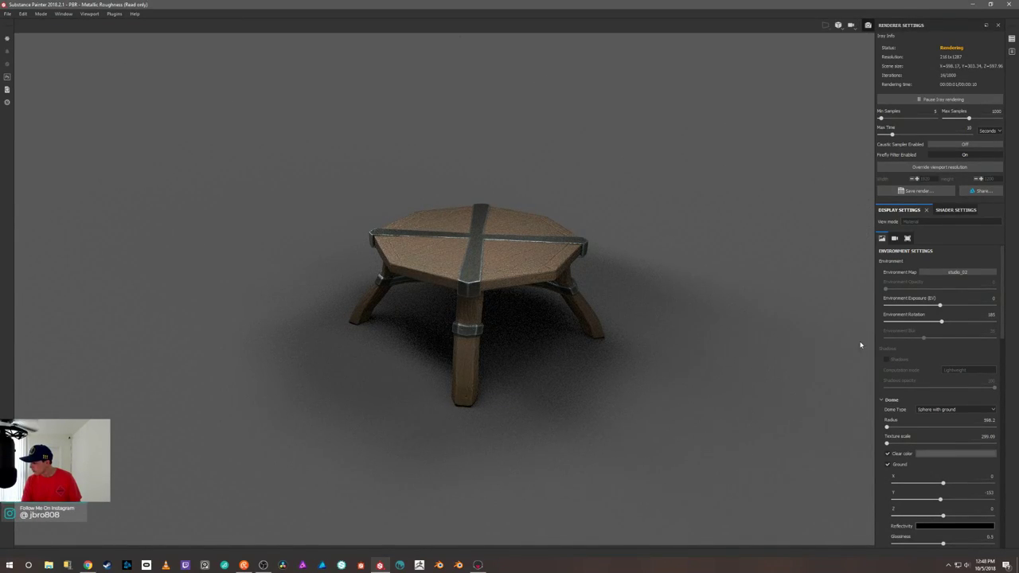
left_click(977, 272)
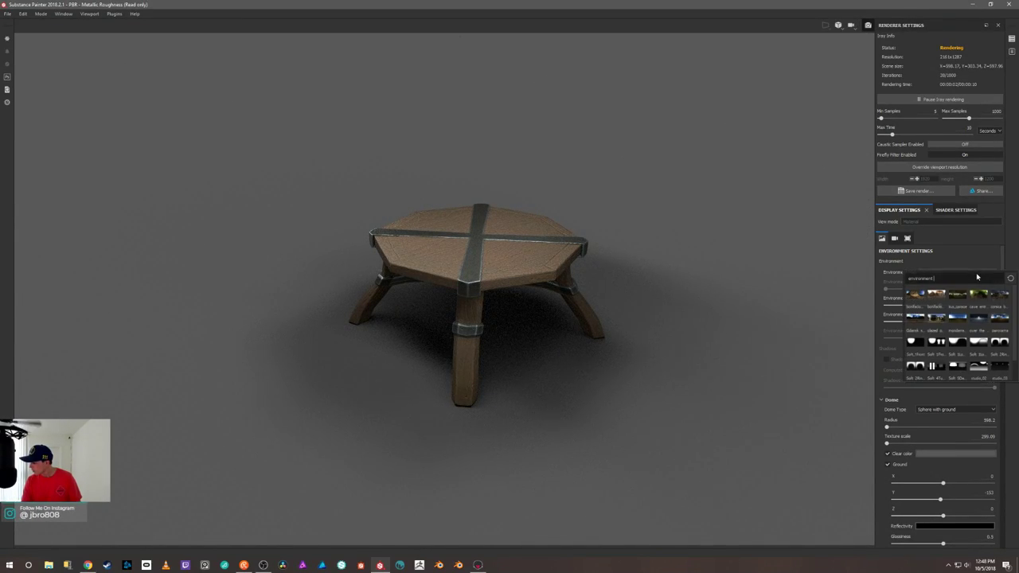
left_click(1000, 368)
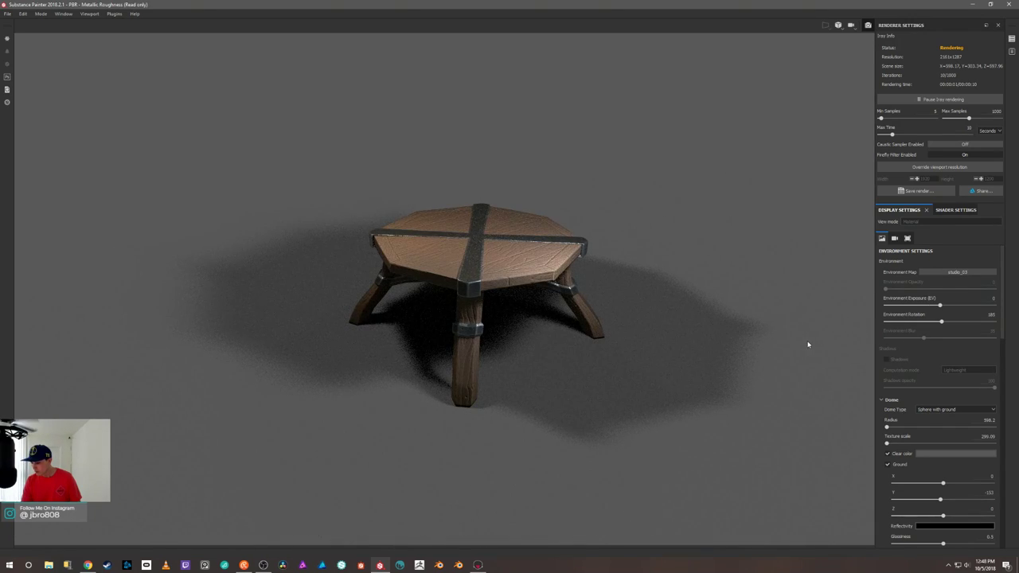
right_click_drag(795, 355, 721, 377, "shift")
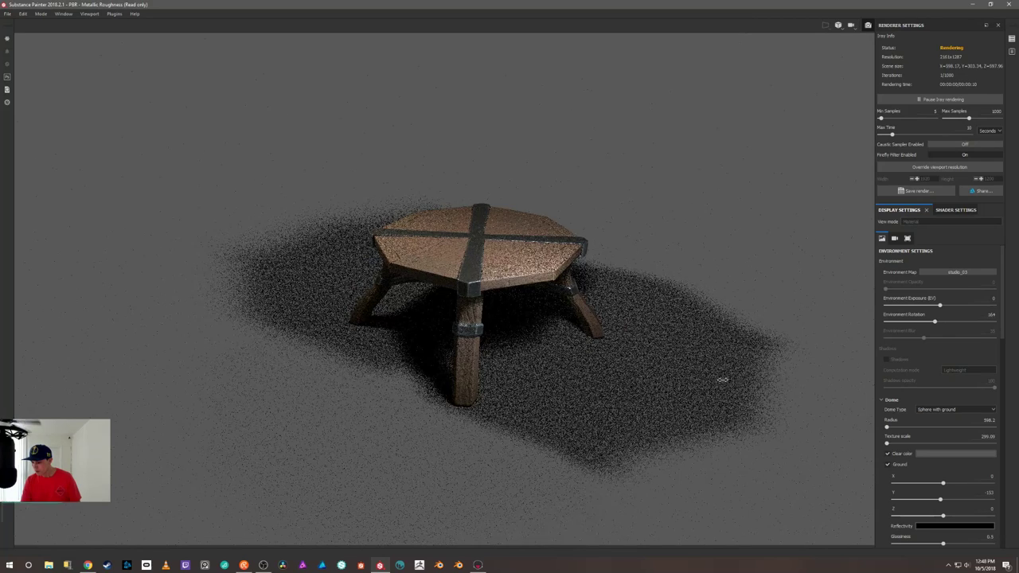
Try bonifacio_aragon_stairs, bonifacio_street and bus_garage, then choose glazed_patio.
left_click(939, 274)
left_click(915, 298)
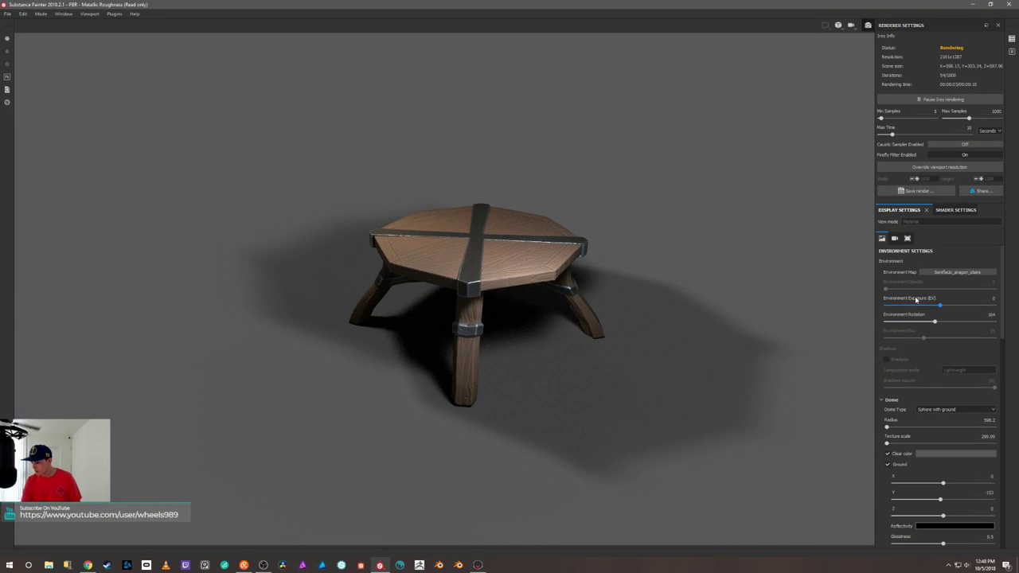
right_click_drag(761, 338, 757, 346, "shift")
left_click(936, 274)
left_click(935, 297)
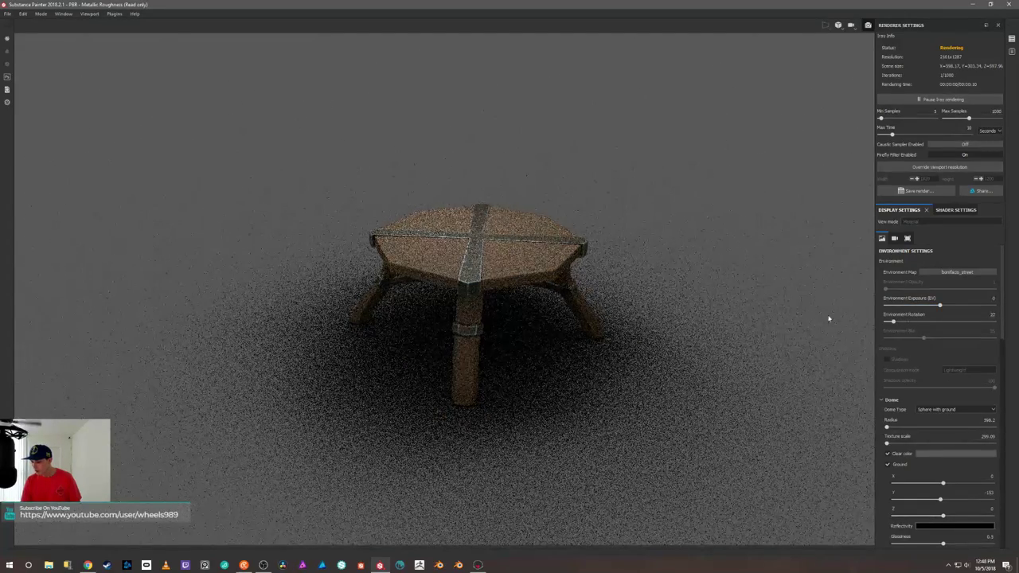
left_click(946, 274)
left_click(957, 298)
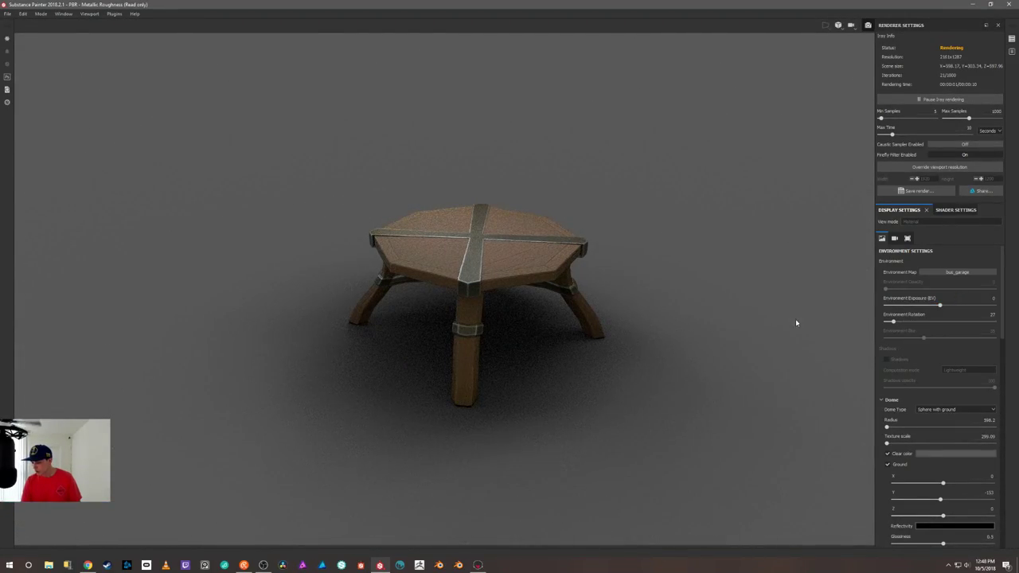
left_click(953, 275)
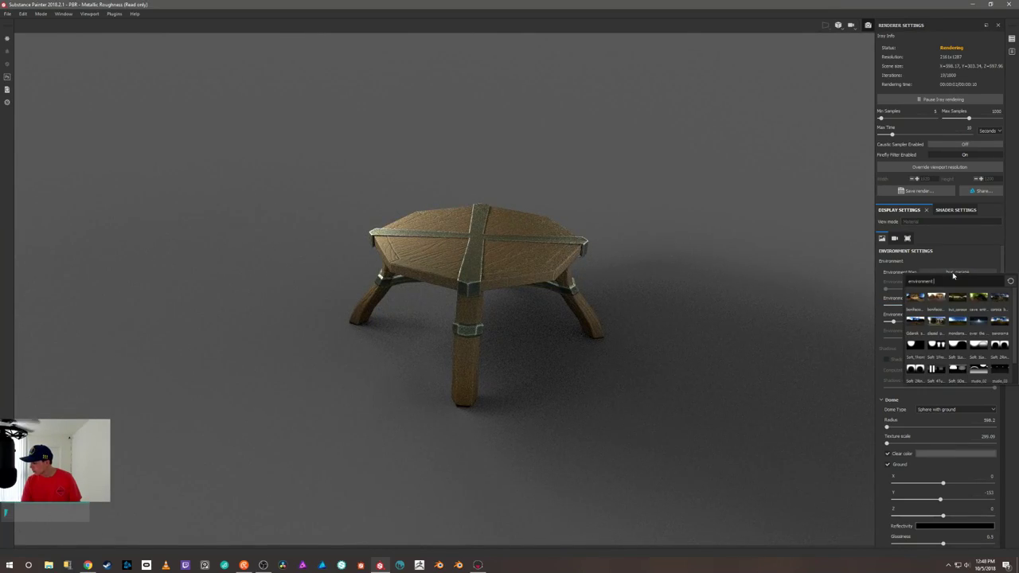
left_click(935, 321)
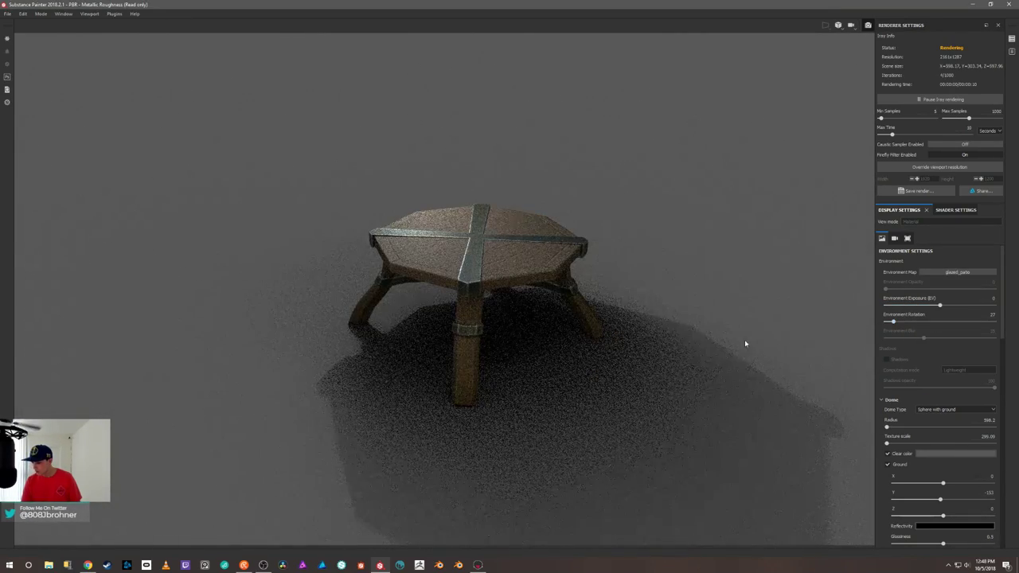
Rotate the glazed_patio lighting so the shadow falls behind and right of the table.
right_click_drag(678, 375, 690, 372, "shift")
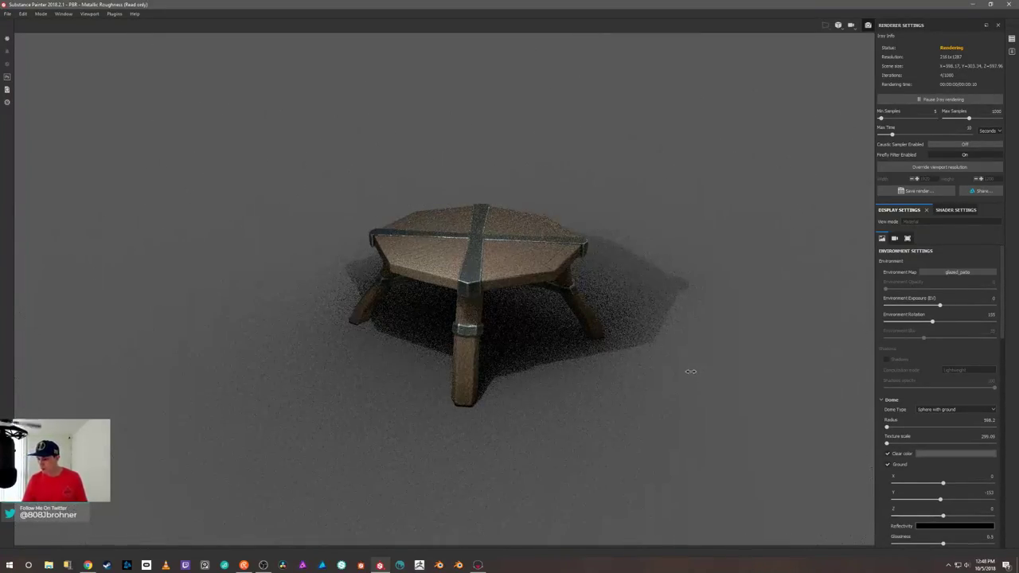
mouse_move(710, 343)
left_mouse_down("alt")
mouse_move(750, 326)
mouse_move(722, 342)
left_mouse_up("alt")
right_click_drag(721, 341, 723, 344, "shift")
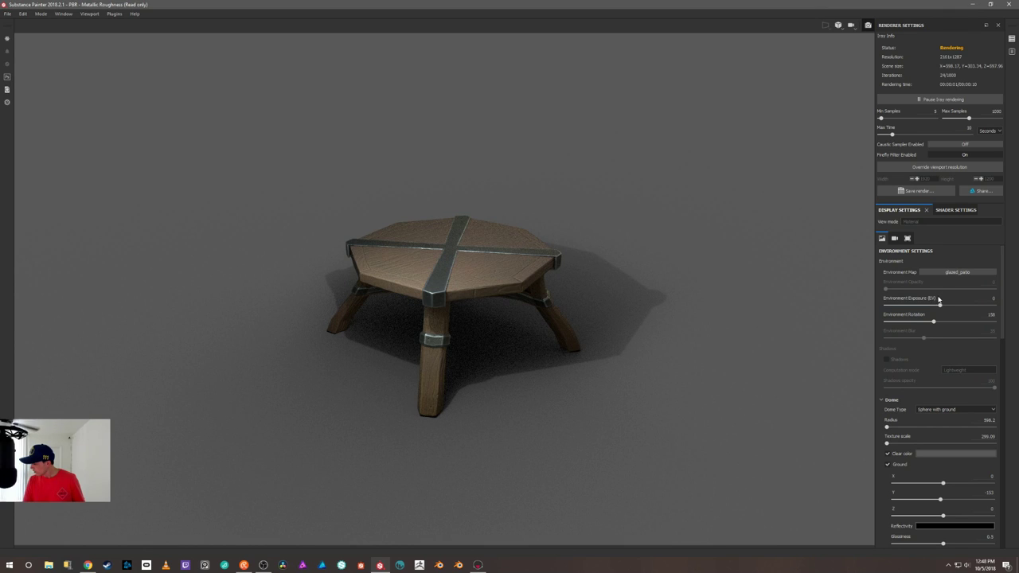
scroll(914, 279, "down", 8)
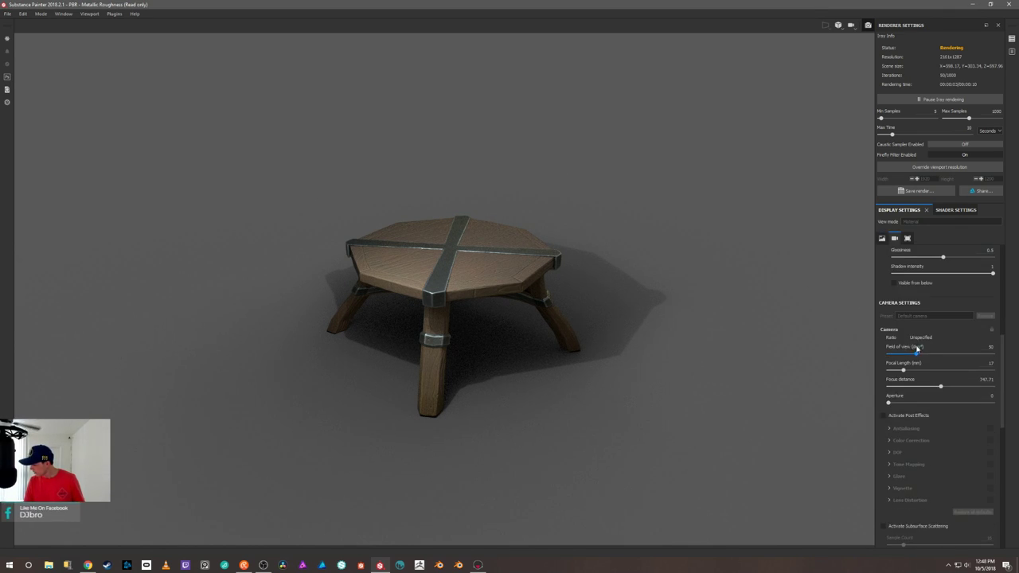
Enable post effects, add Lens Distortion, and lower its power and edge roundness.
left_click(882, 415)
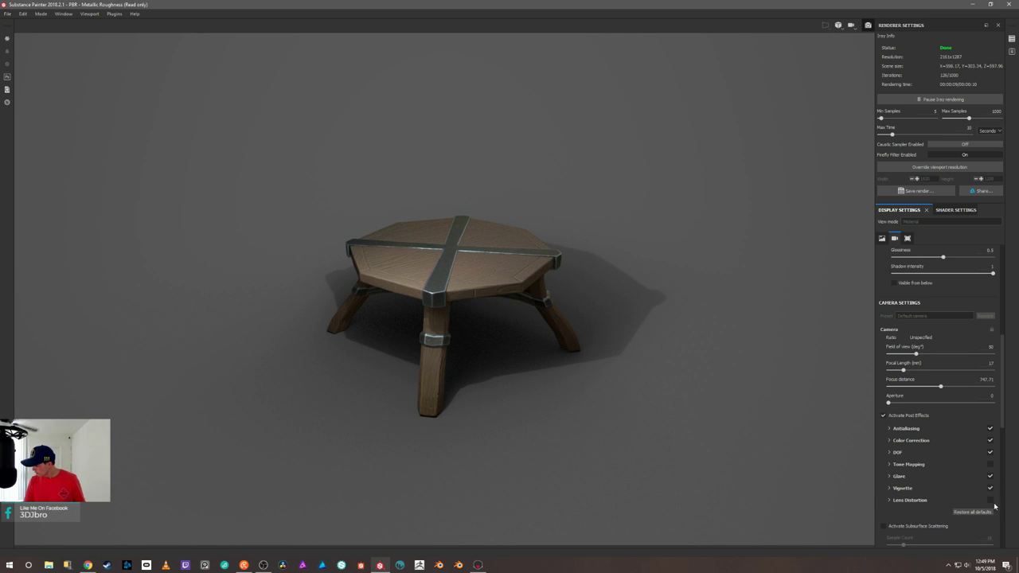
left_click(991, 500)
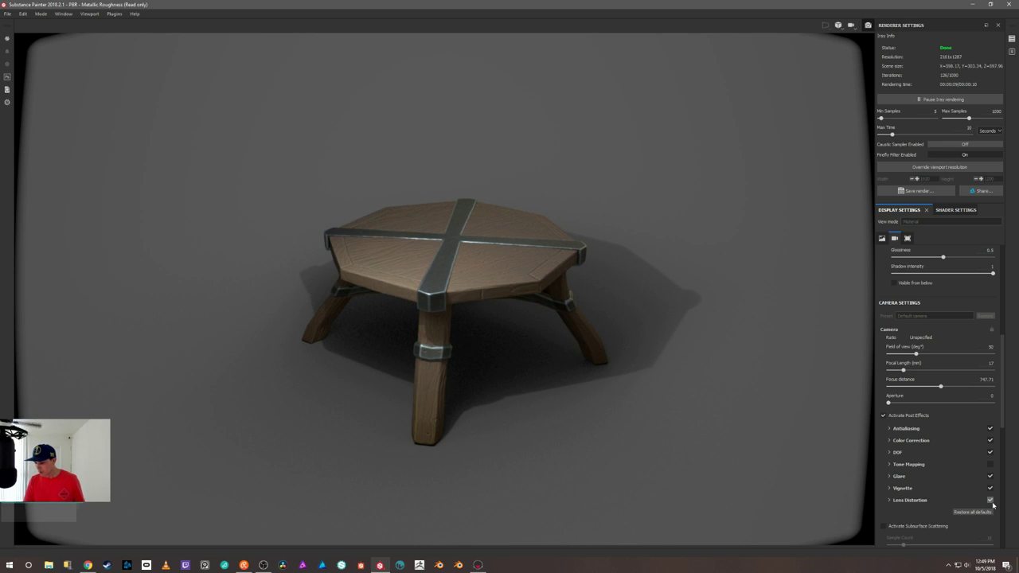
left_click(889, 499)
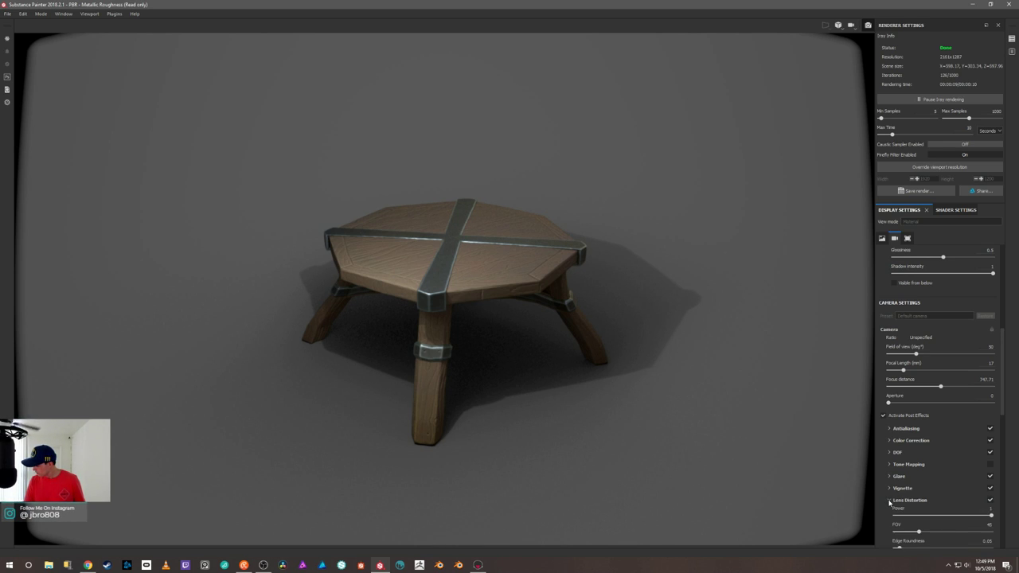
left_click_drag(991, 517, 967, 524)
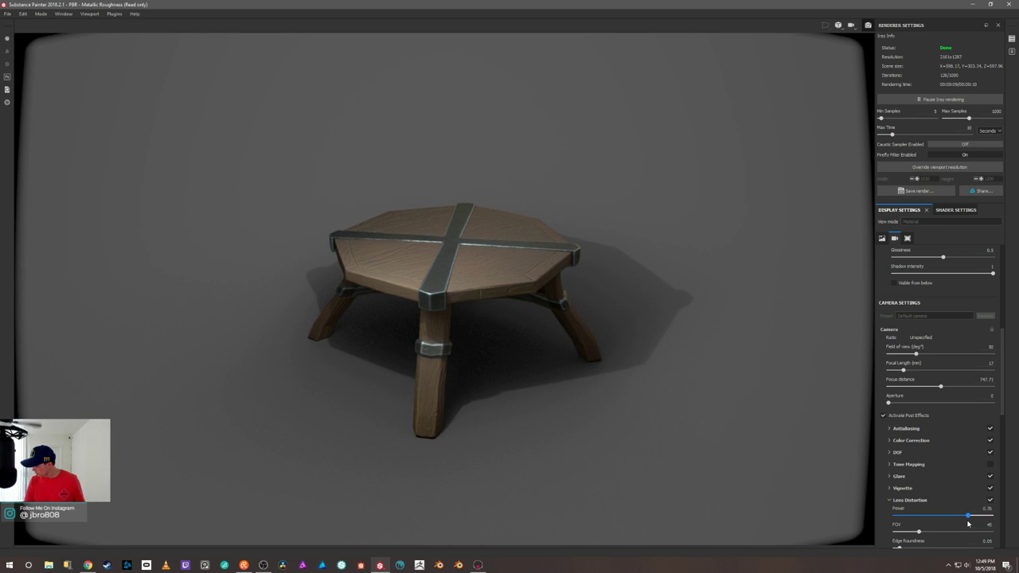
scroll(923, 539, "down", 3)
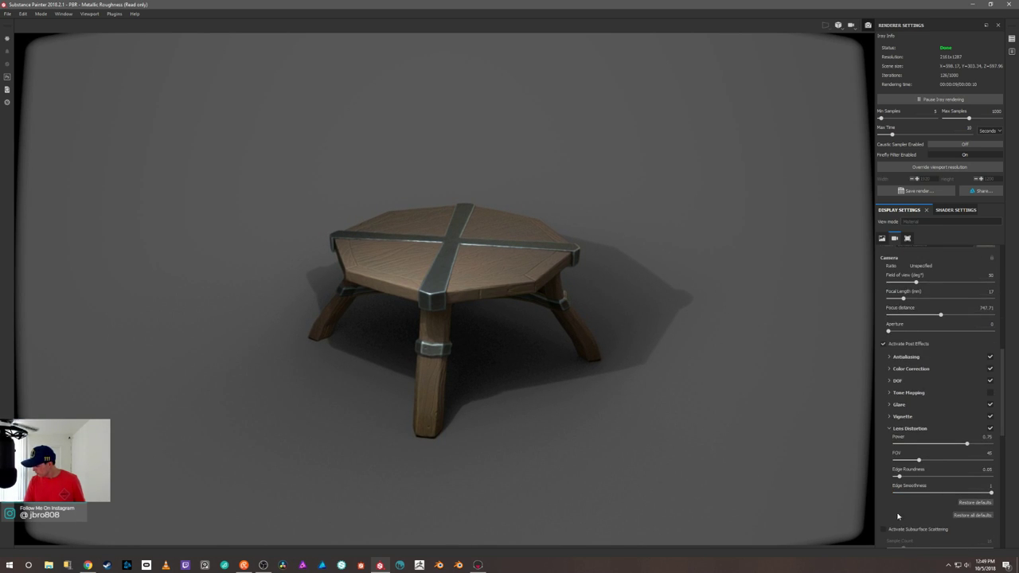
left_click_drag(899, 476, 904, 484)
Raise Lens Distortion power to 1, narrow its FOV, and reveal Vignette strength.
left_click(919, 493)
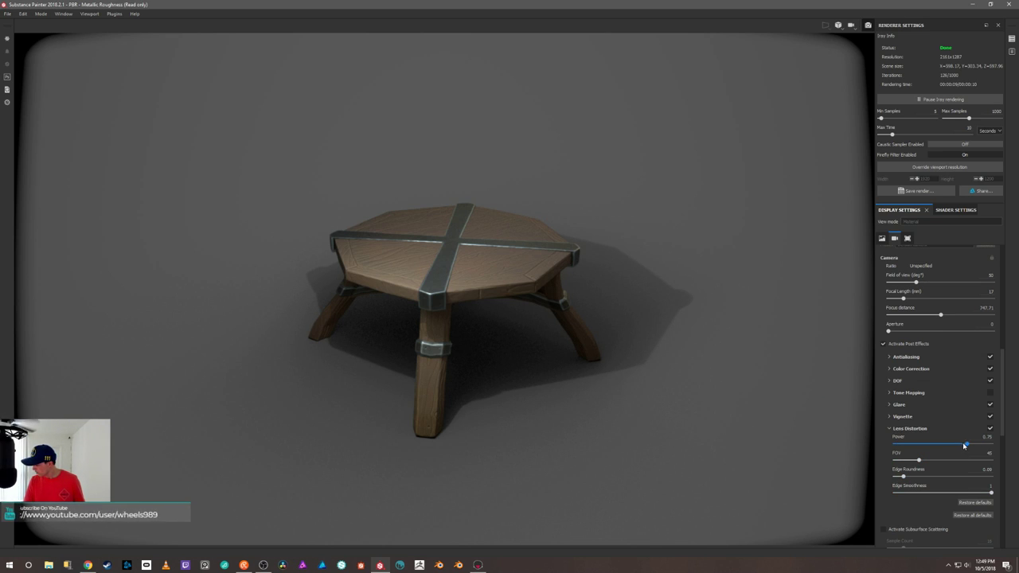
left_click_drag(969, 445, 991, 444)
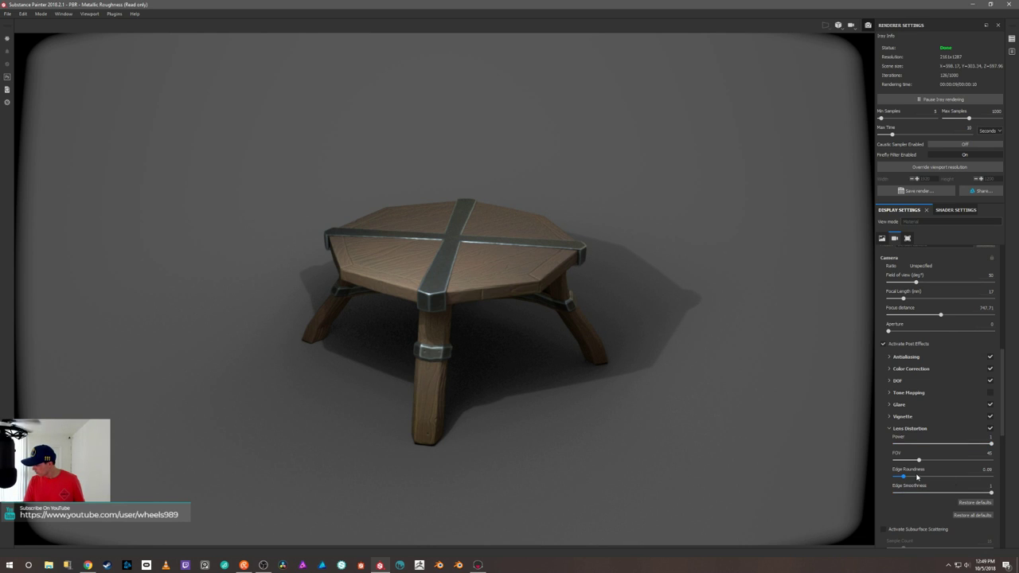
left_click_drag(919, 461, 909, 482)
left_click(889, 416)
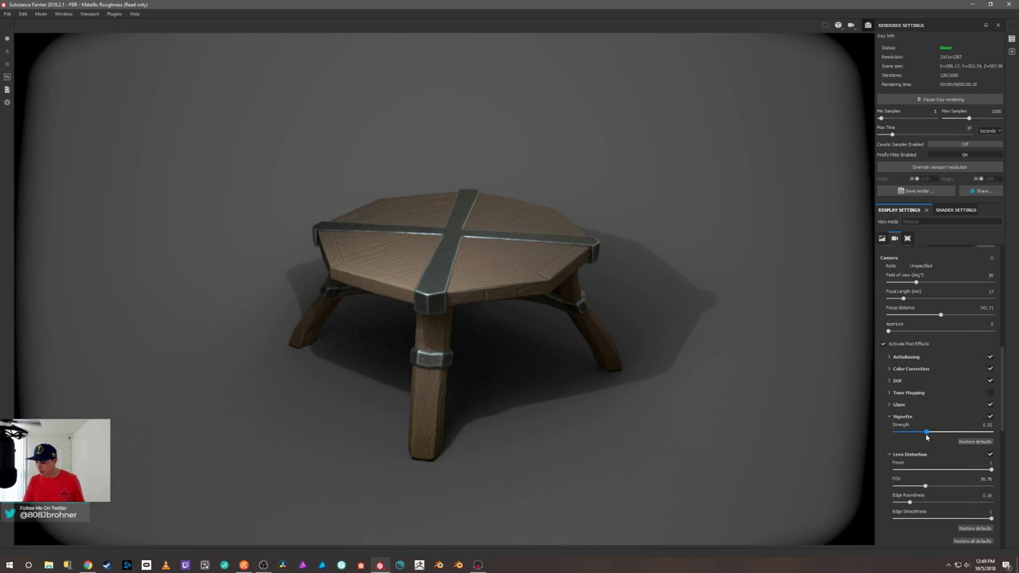
left_click(889, 405)
Set the Glare shape to Bloom and rotate the environment light.
left_click(959, 462)
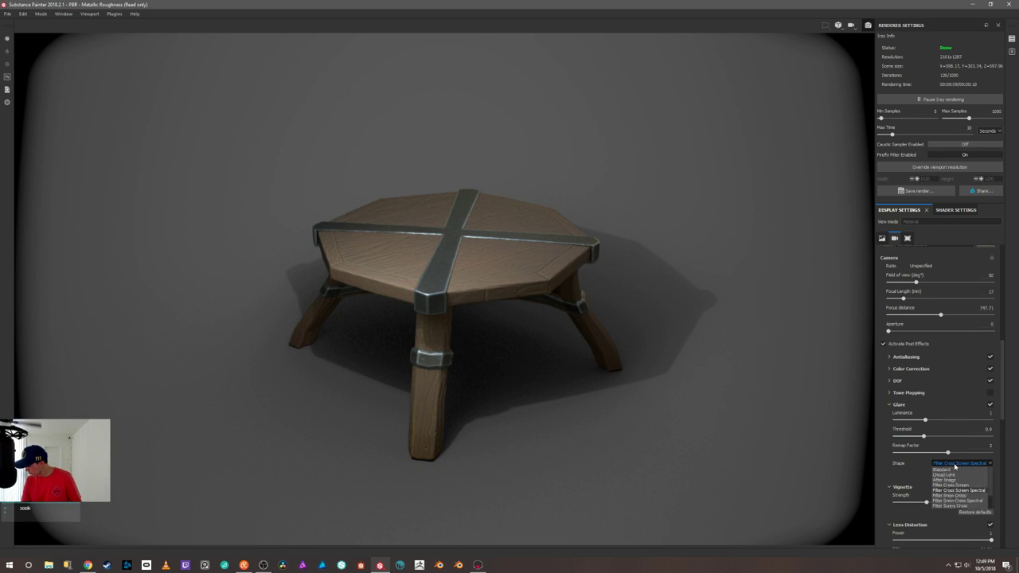
left_click(953, 470)
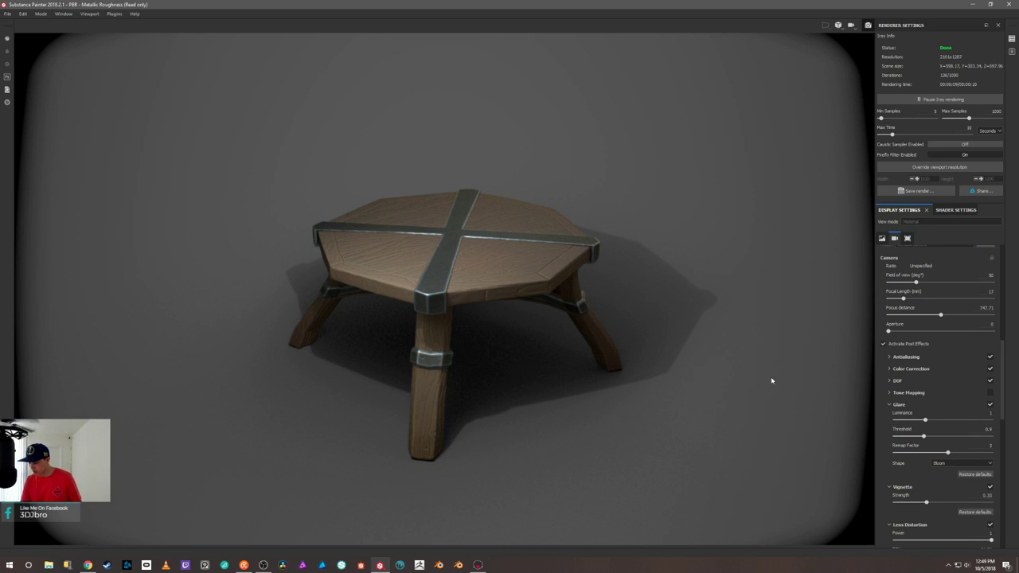
right_click_drag(770, 375, 763, 381, "shift")
left_click_drag(763, 388, 762, 362, "alt")
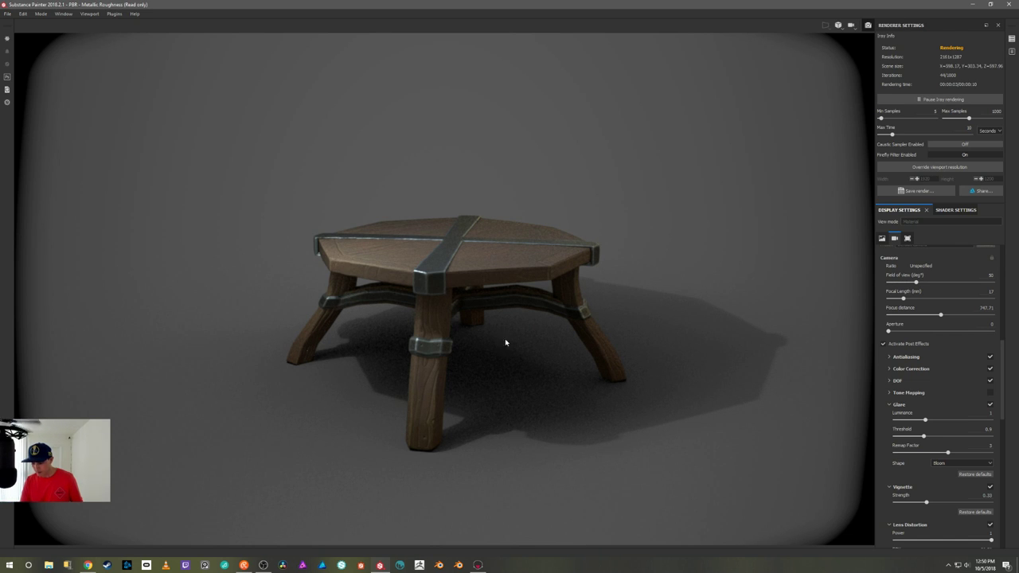
left_click_drag(506, 351, 531, 378, "alt")
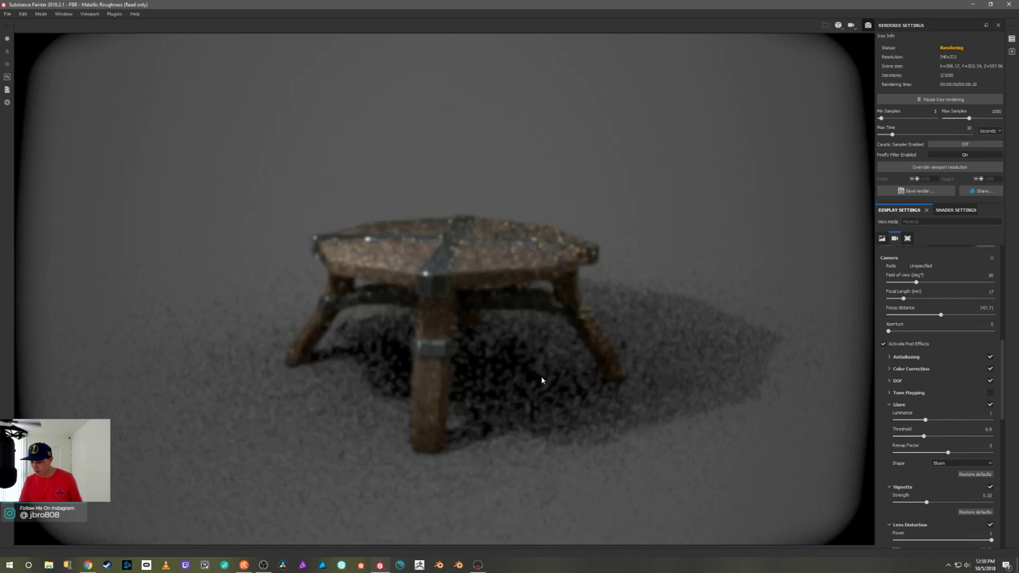
right_click_drag(564, 378, 561, 380, "shift")
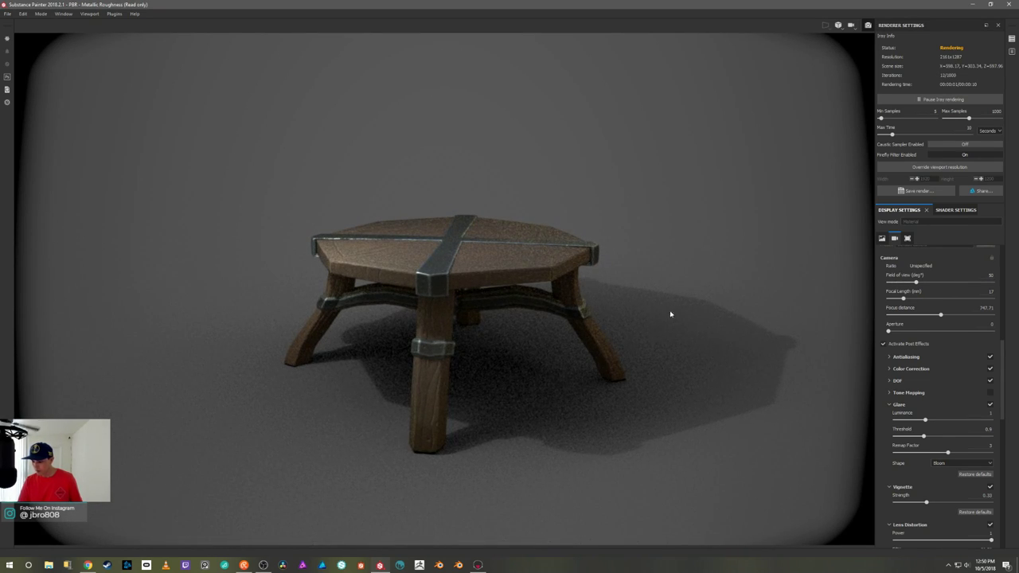
Frame the table from a low, close side angle.
right_click_drag(685, 270, 691, 337, "alt")
mouse_move(691, 337)
left_mouse_down("alt")
mouse_move(698, 295)
mouse_move(704, 333)
left_mouse_up("alt")
left_click_drag(712, 292, 700, 270, "alt")
right_click_drag(699, 271, 689, 347, "alt")
left_click_drag(689, 347, 711, 307, "alt")
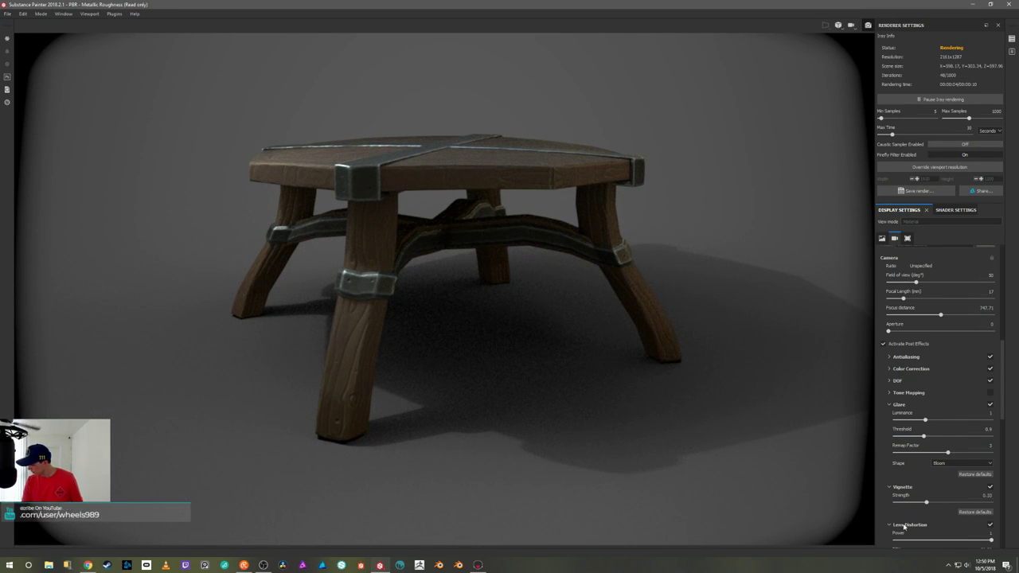
Disable Lens Distortion, rotate the light, reframe the table, and override the viewport resolution.
left_click(991, 526)
left_click_drag(768, 357, 740, 345, "alt")
left_click_drag(726, 336, 769, 275, "alt")
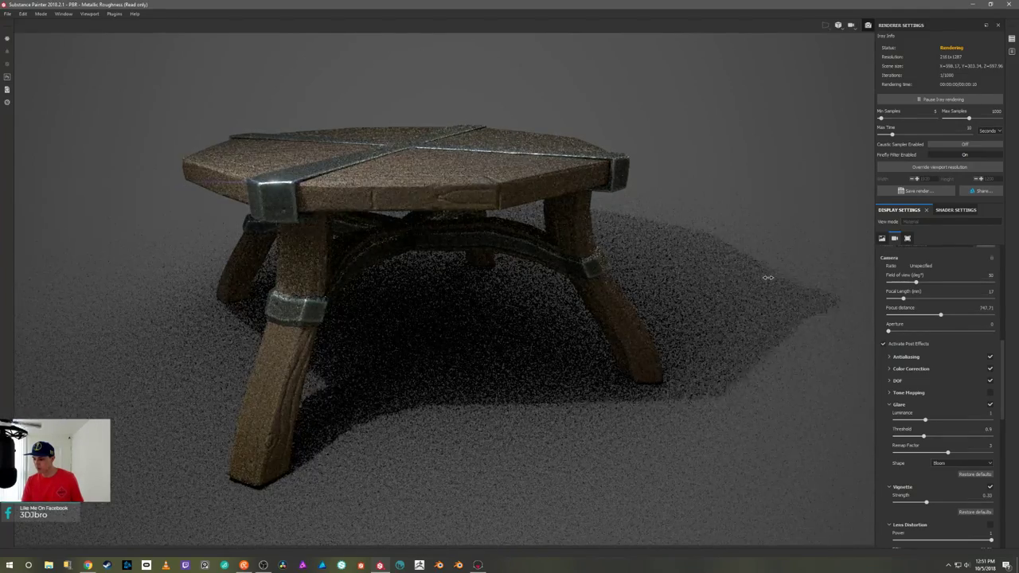
right_click_drag(767, 277, 772, 263, "shift")
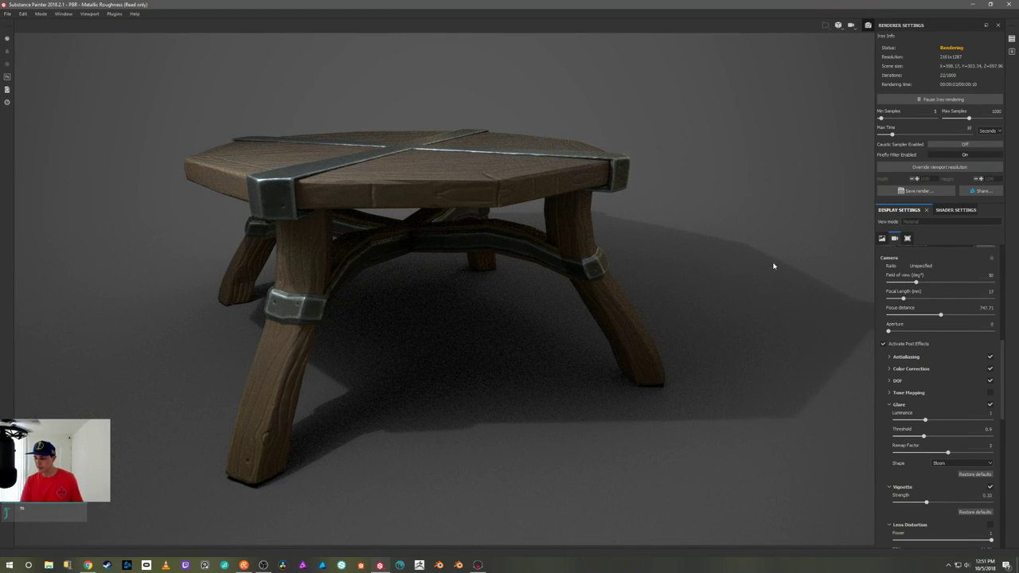
mouse_move(773, 266)
left_mouse_down("alt")
mouse_move(756, 257)
mouse_move(757, 273)
left_mouse_up("alt")
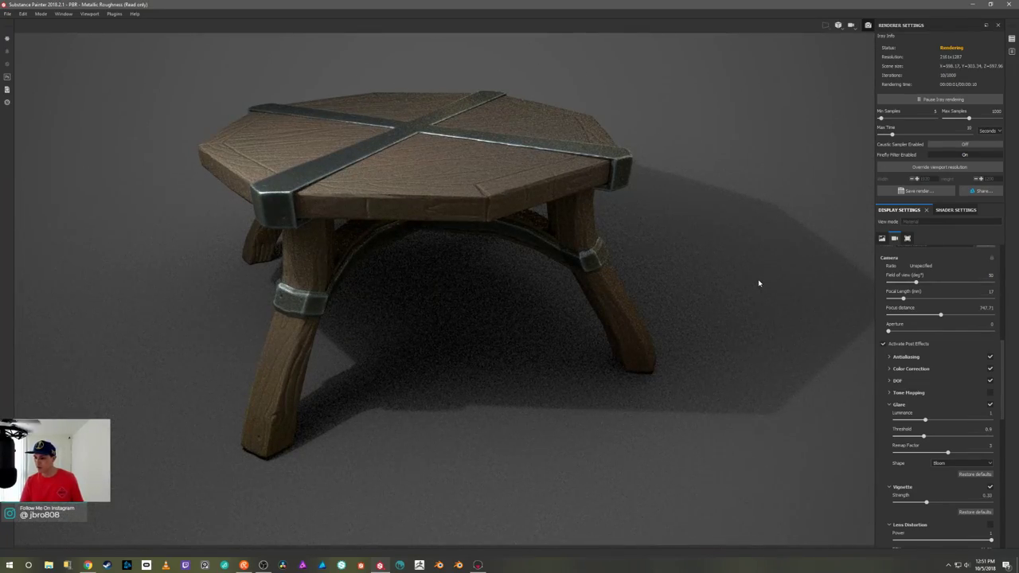
left_click_drag(759, 283, 756, 256, "alt")
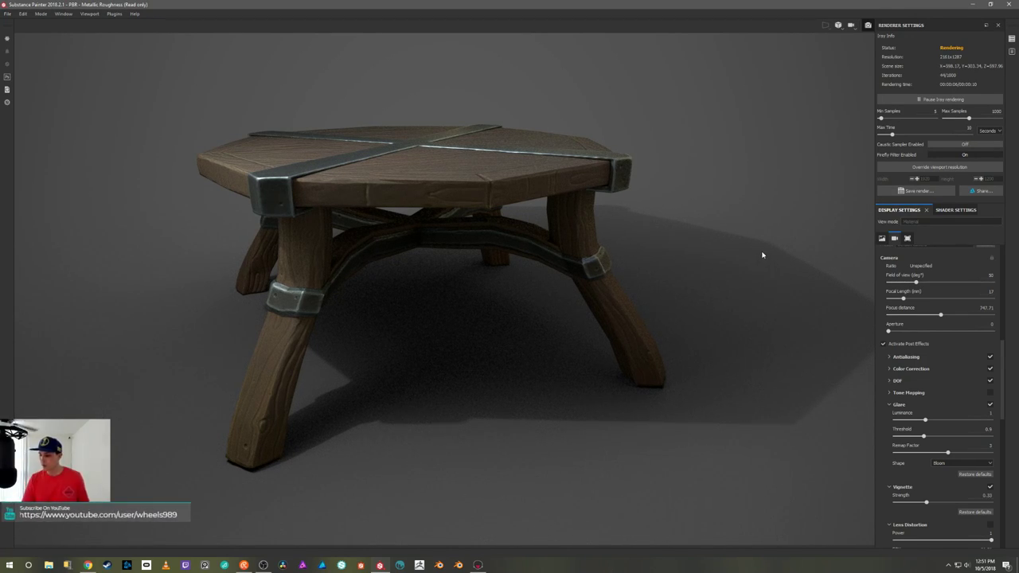
left_click_drag(756, 262, 782, 277, "alt")
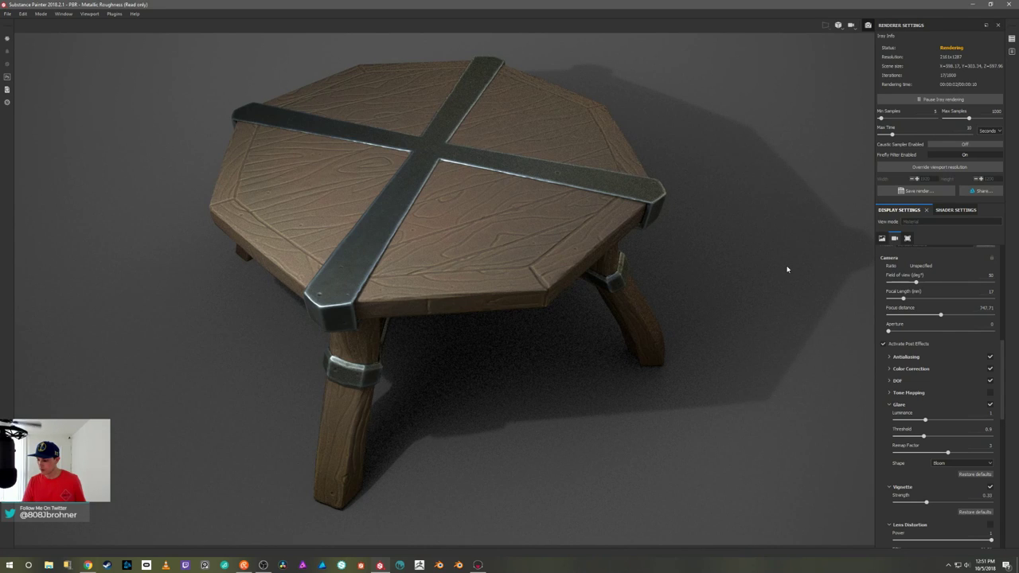
left_click(937, 169)
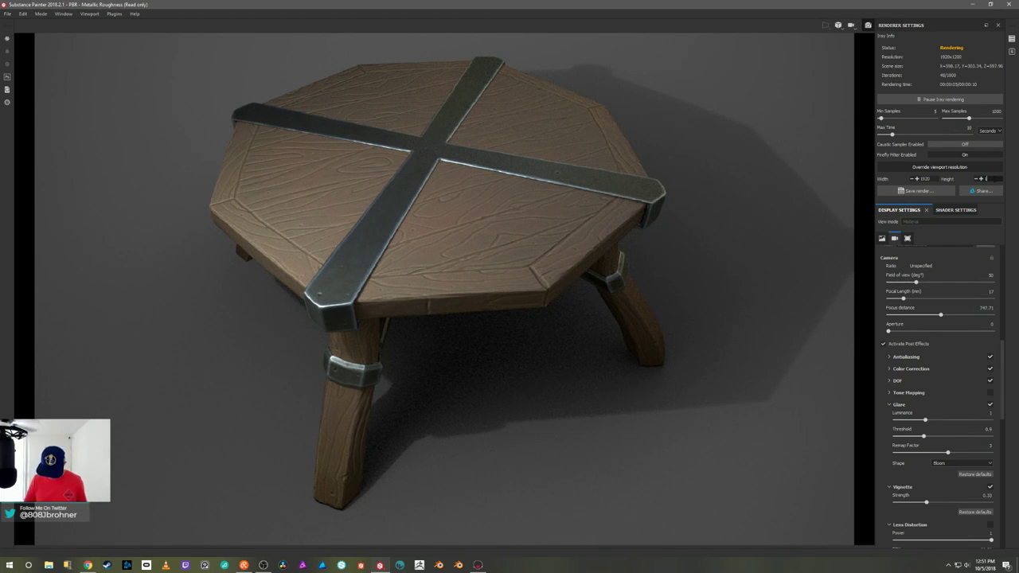
Set render height 1080, Min Samples 20 and Max Time 20 seconds.
key("Return")
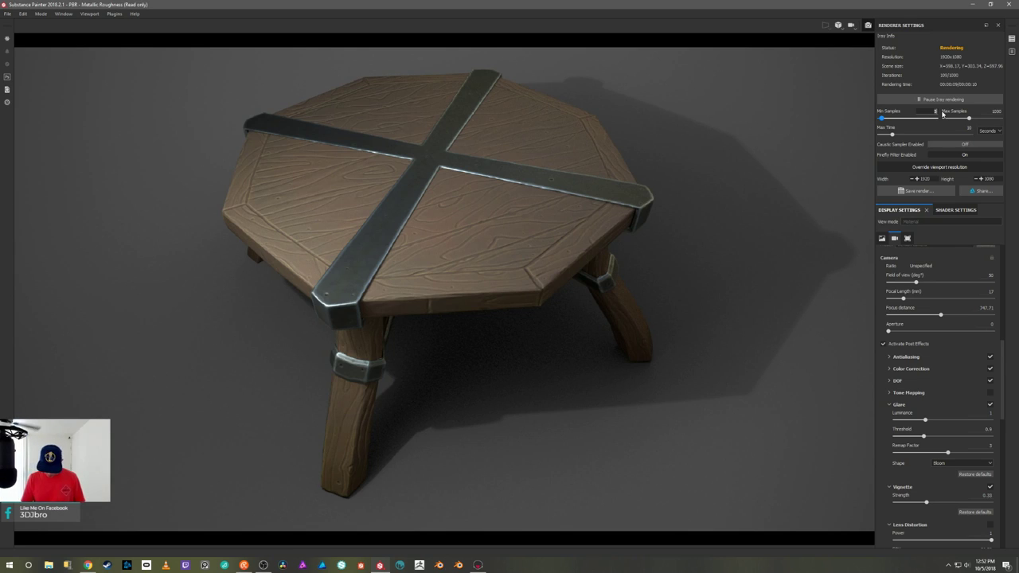
key("Return")
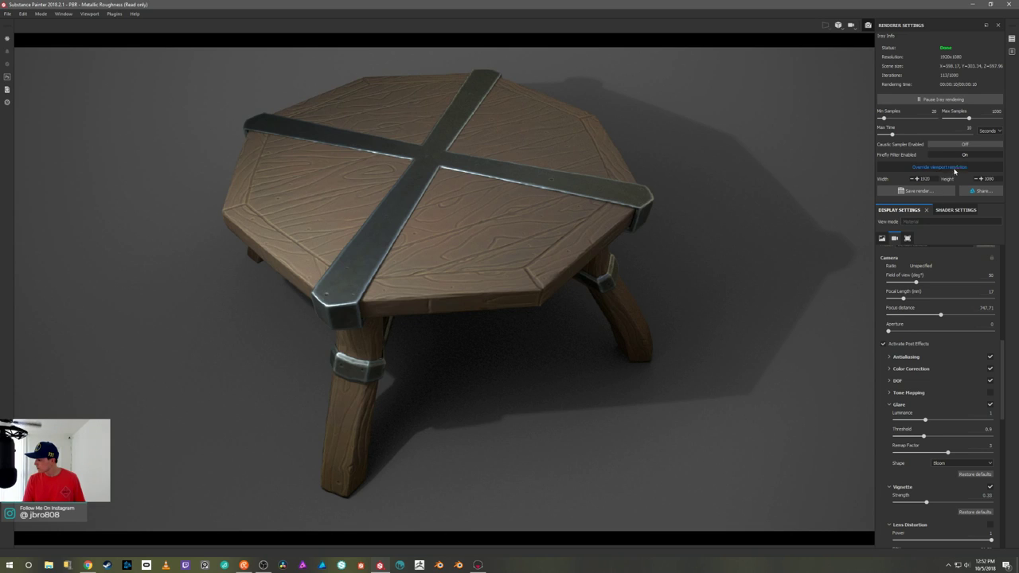
left_click(968, 128)
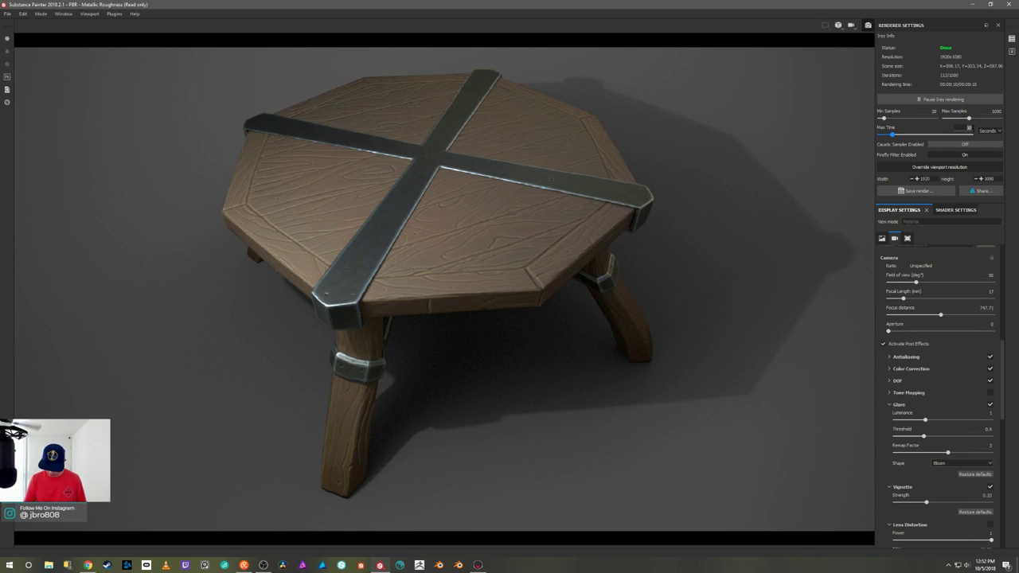
key("Return")
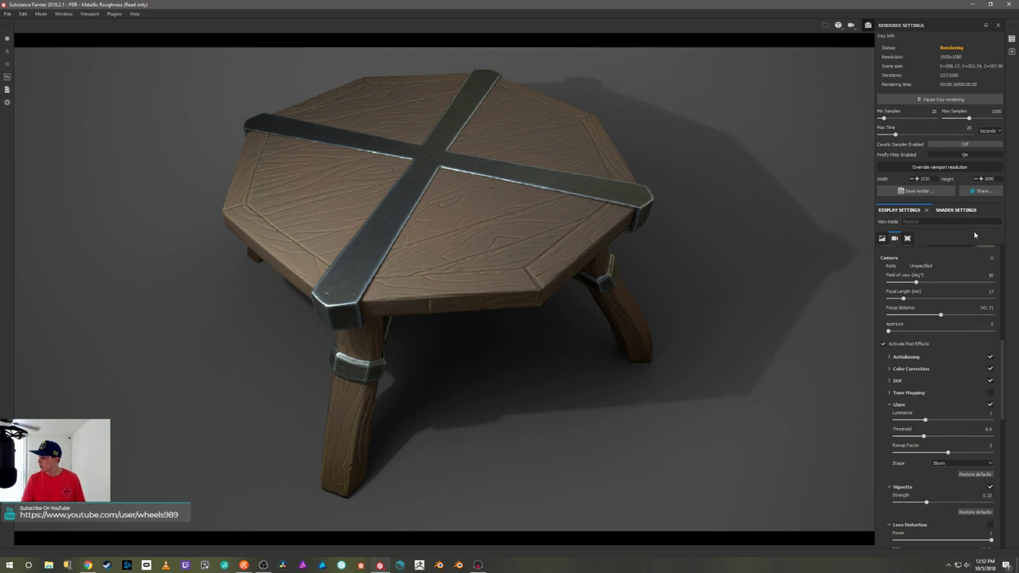
Export the Iray render as LilTable01 into the LittleStool > Renders folder.
left_click(916, 191)
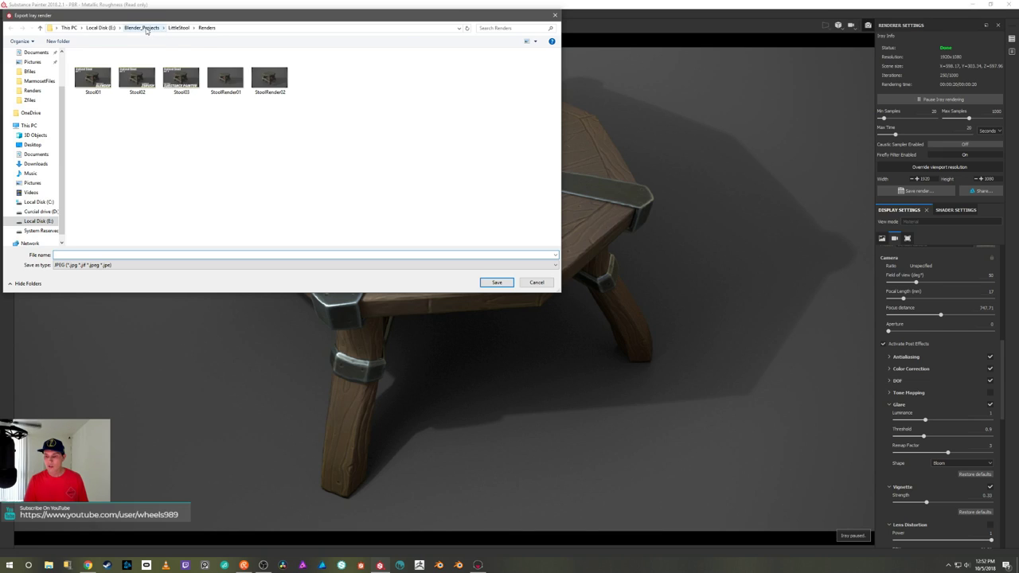
left_click(179, 27)
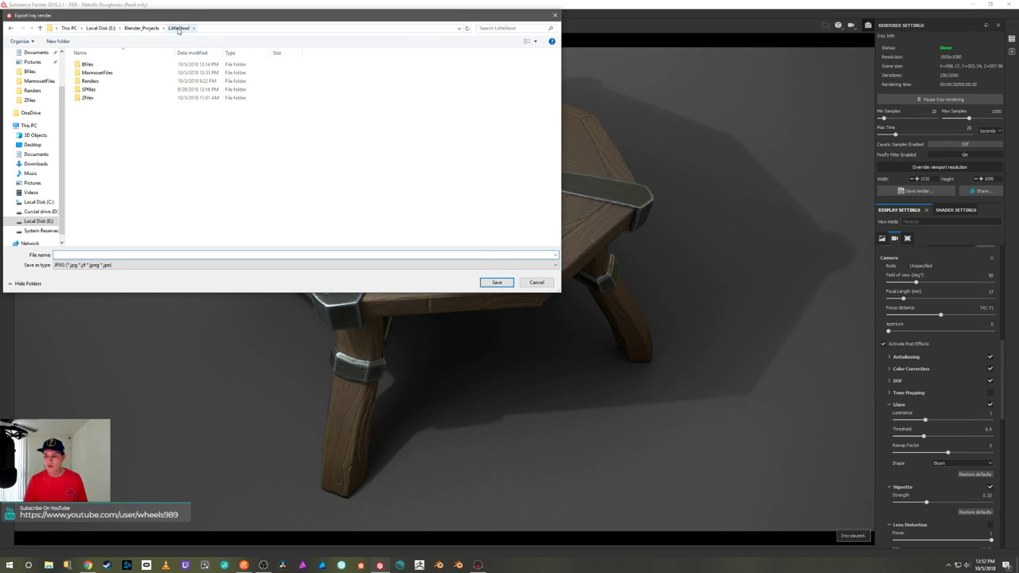
left_click(100, 83)
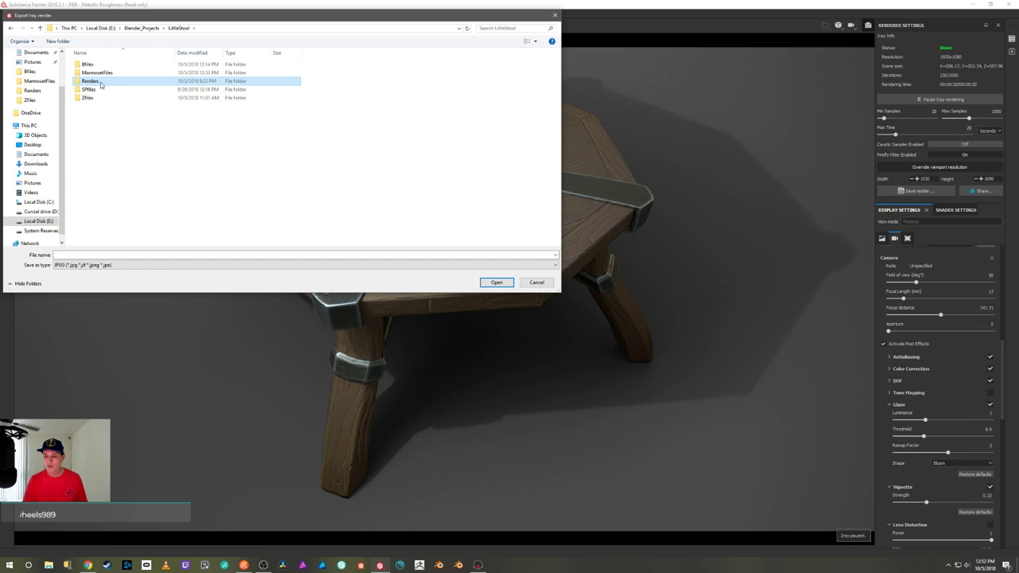
double_click(101, 83)
left_click(105, 255)
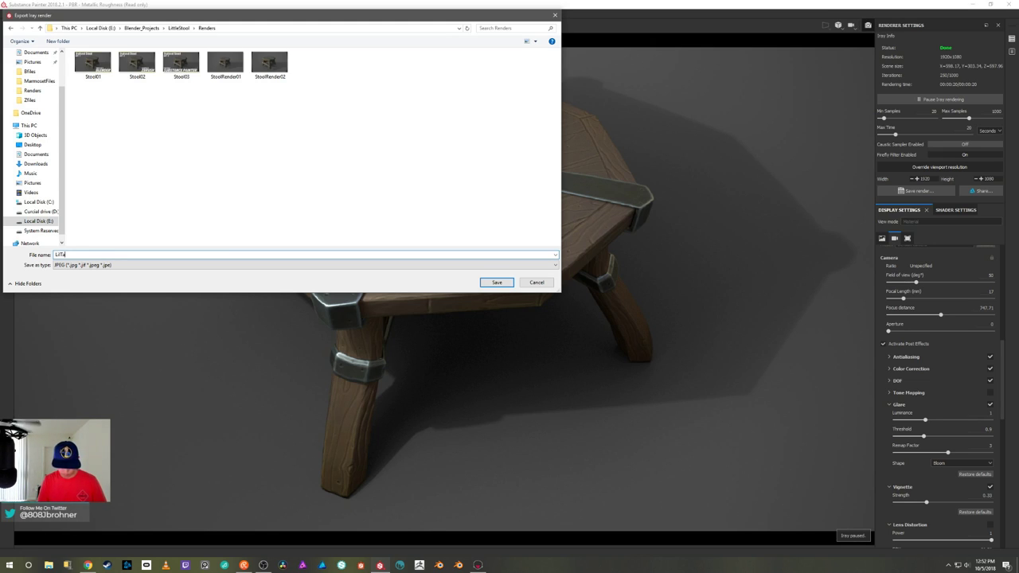
type("LilTable01")
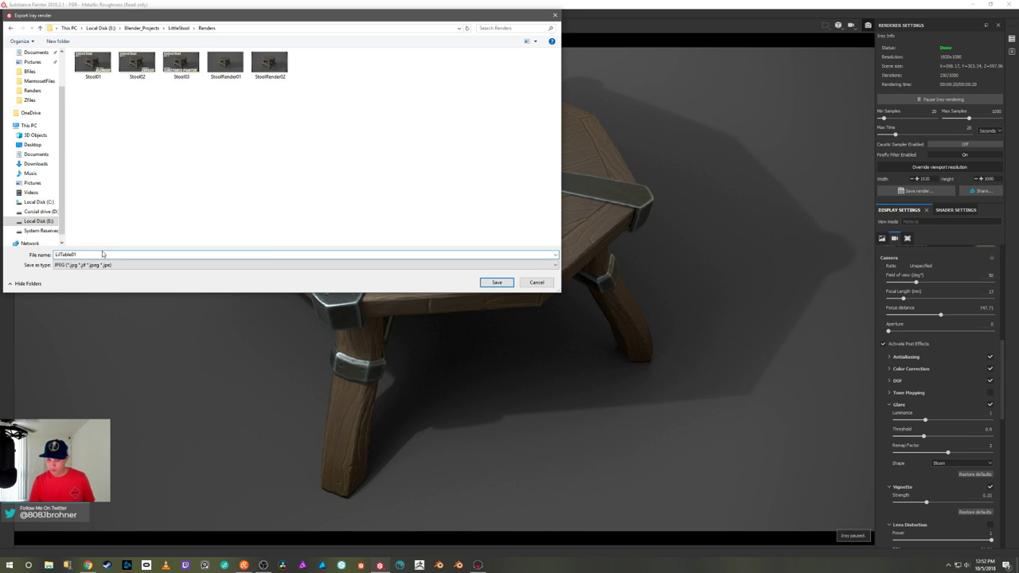
left_click(494, 282)
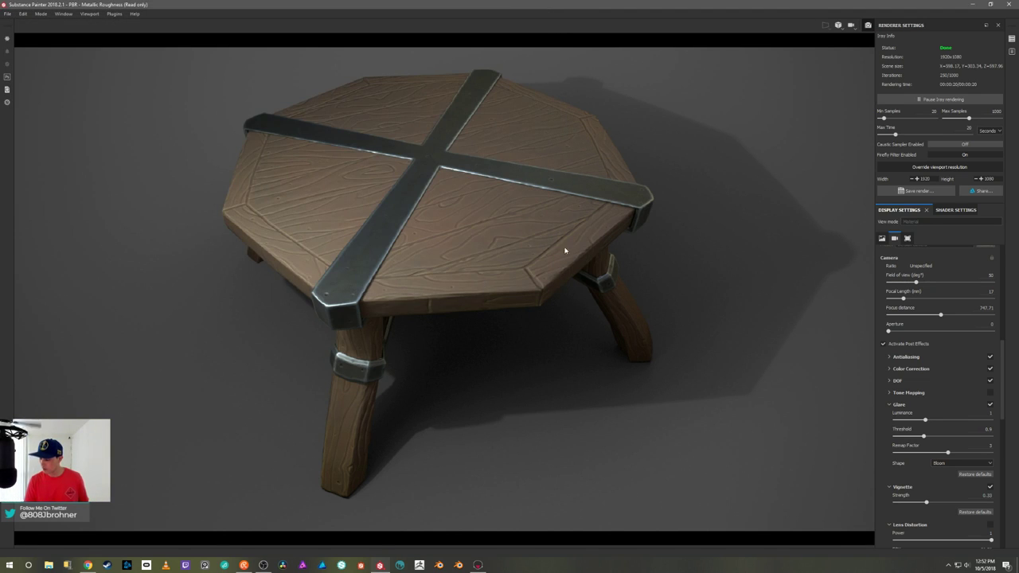
Orbit to a slightly lower angle on the table and let the render finish.
left_click_drag(707, 312, 707, 262, "alt")
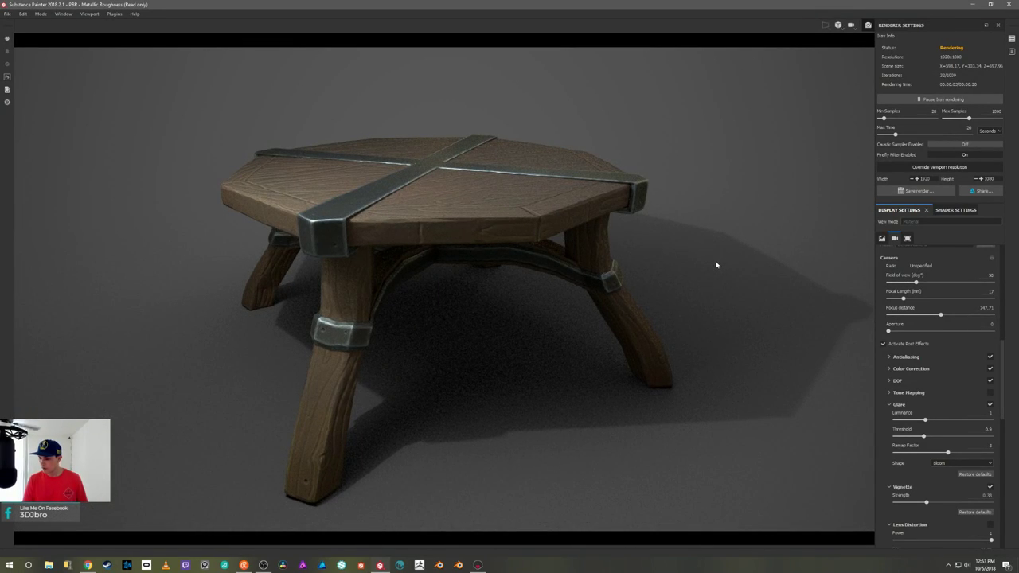
left_click_drag(728, 260, 705, 255, "alt")
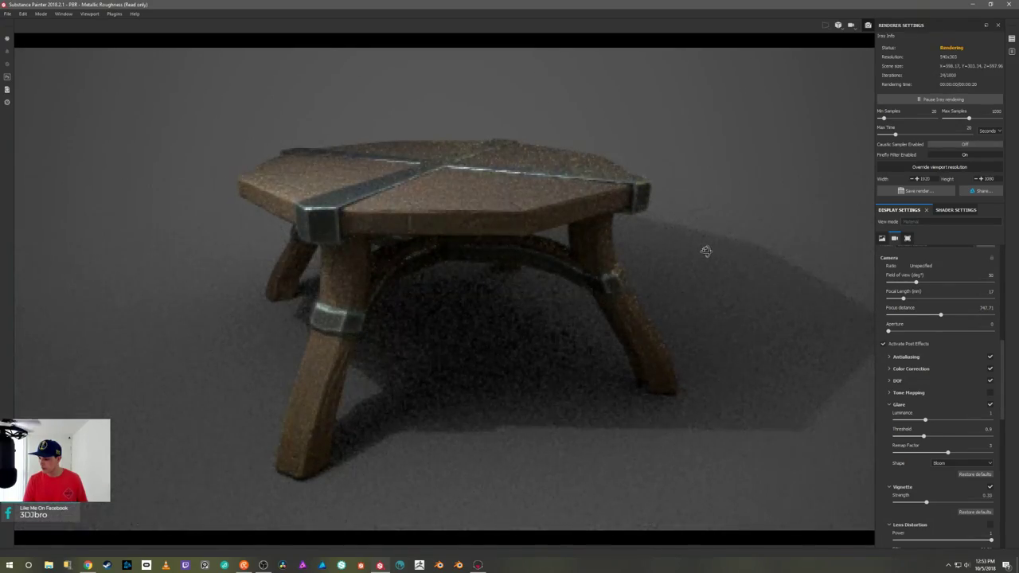
left_click_drag(776, 237, 753, 233, "alt")
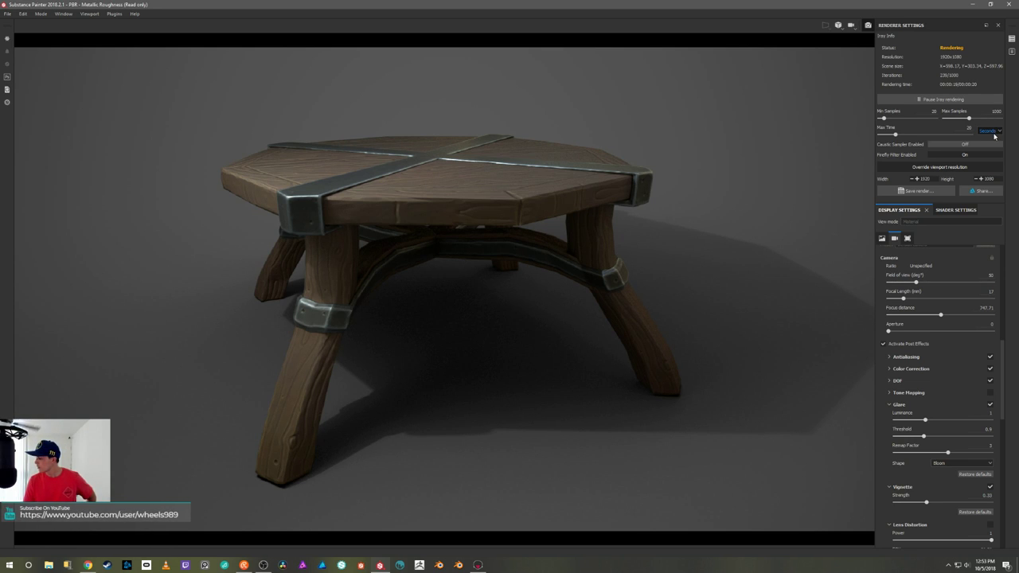
Export the new Iray render as LilTable02 into the Renders folder.
left_click(940, 190)
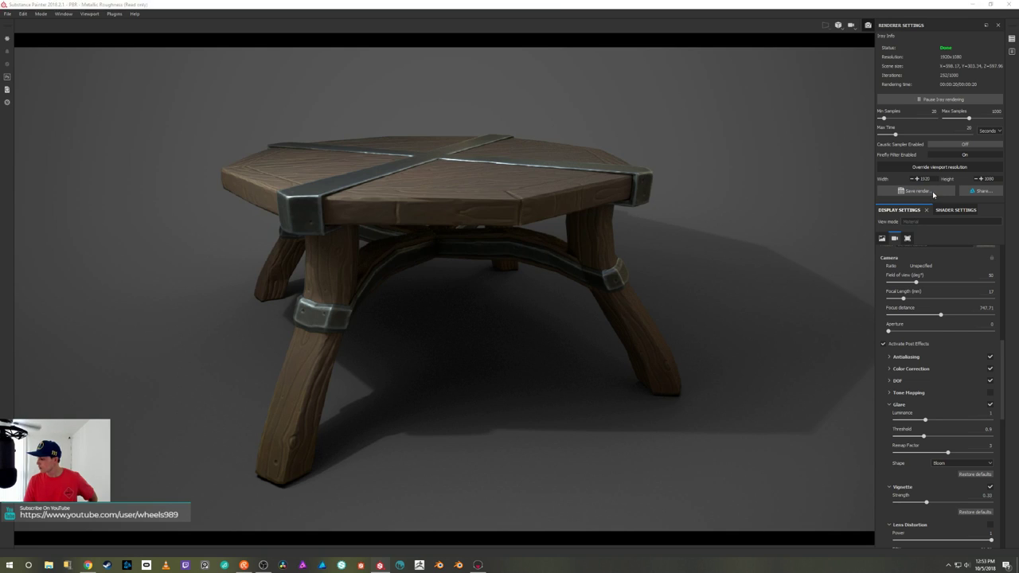
left_click(314, 77)
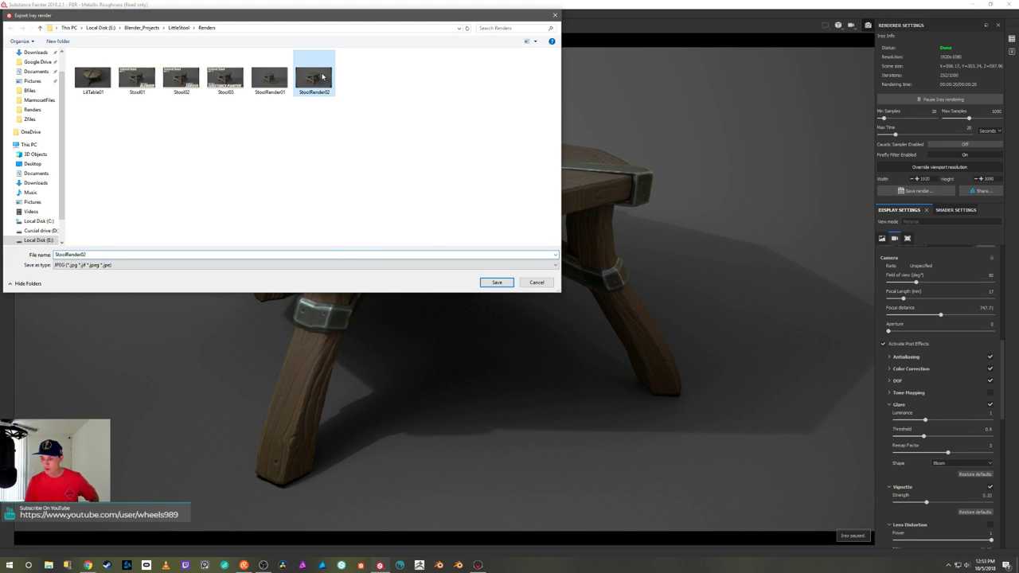
left_click(92, 77)
left_click(99, 254)
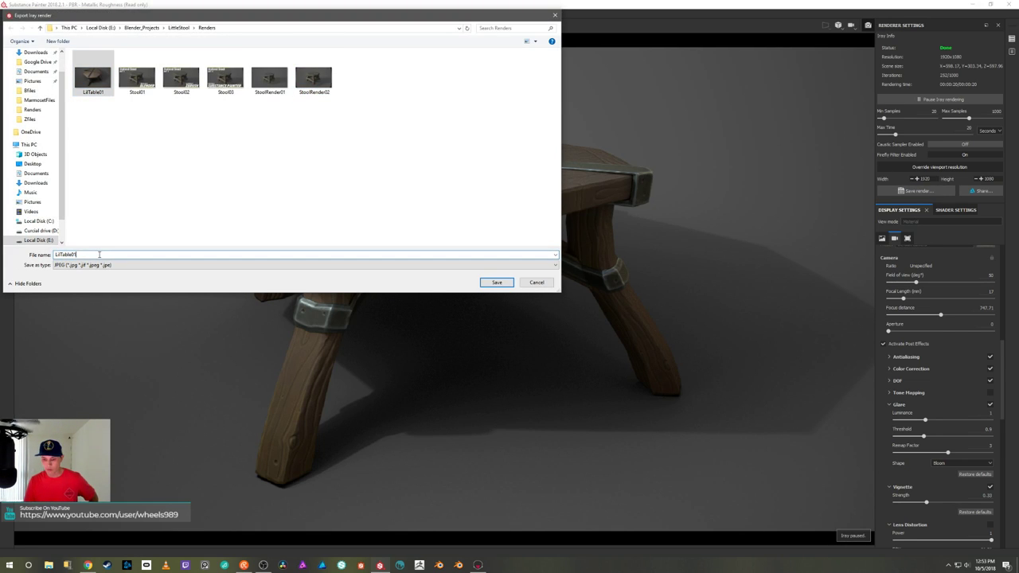
key("BackSpace")
type("2")
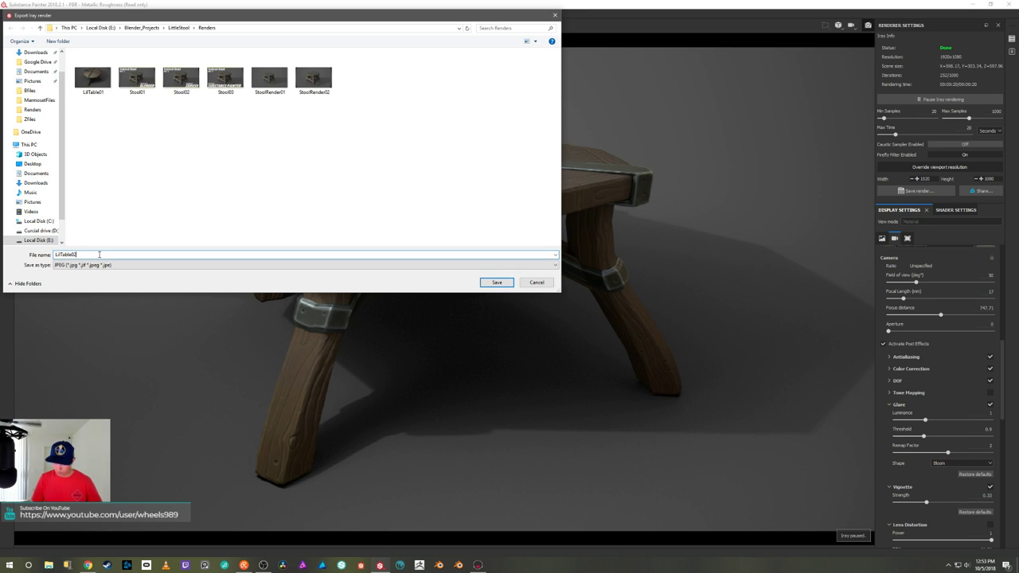
key("Return")
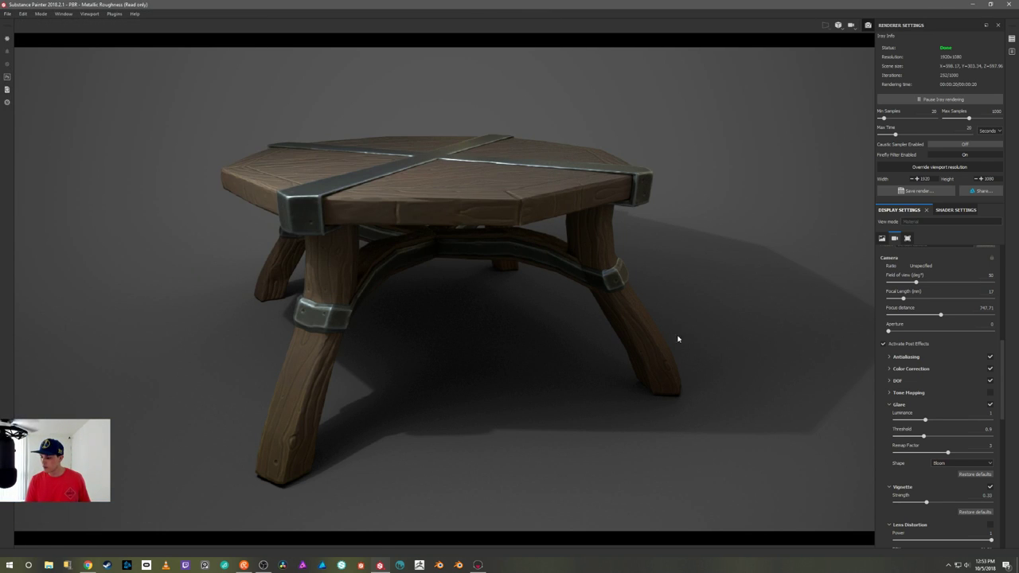
Orbit to a lower front view of the table and swing the environment lighting so the shadow falls left.
left_click_drag(707, 328, 709, 278, "alt")
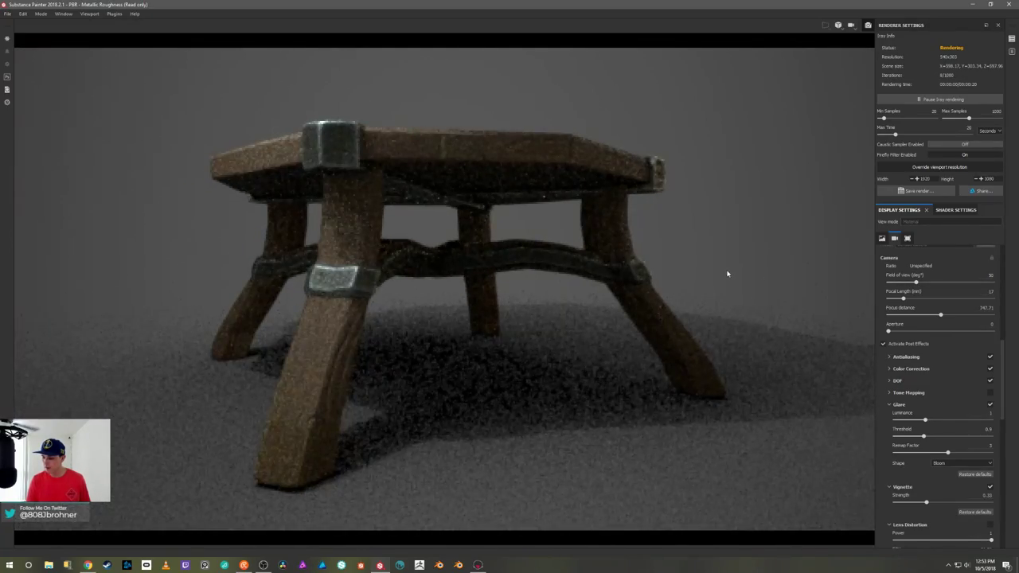
mouse_move(738, 280)
right_mouse_down("shift")
mouse_move(751, 280)
mouse_move(741, 278)
right_mouse_up("shift")
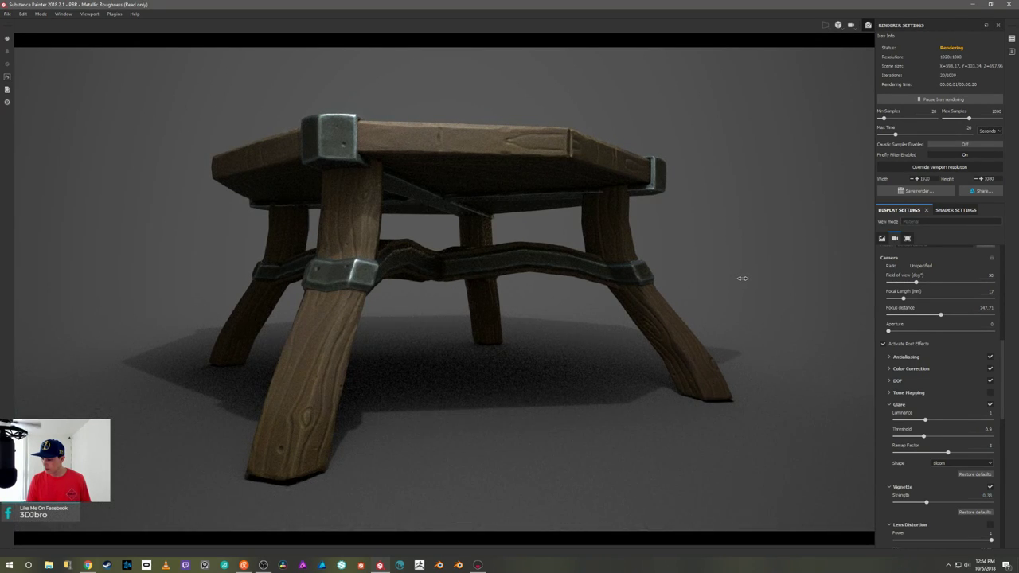
mouse_move(743, 280)
left_mouse_down("alt")
mouse_move(743, 270)
mouse_move(743, 289)
mouse_move(746, 275)
left_mouse_up("alt")
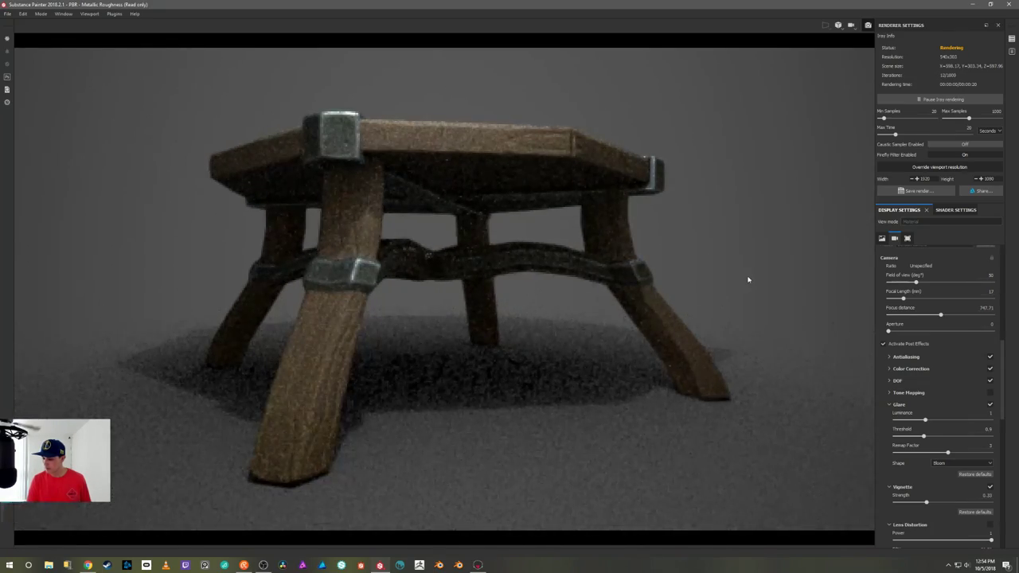
right_click_drag(739, 279, 734, 284, "shift")
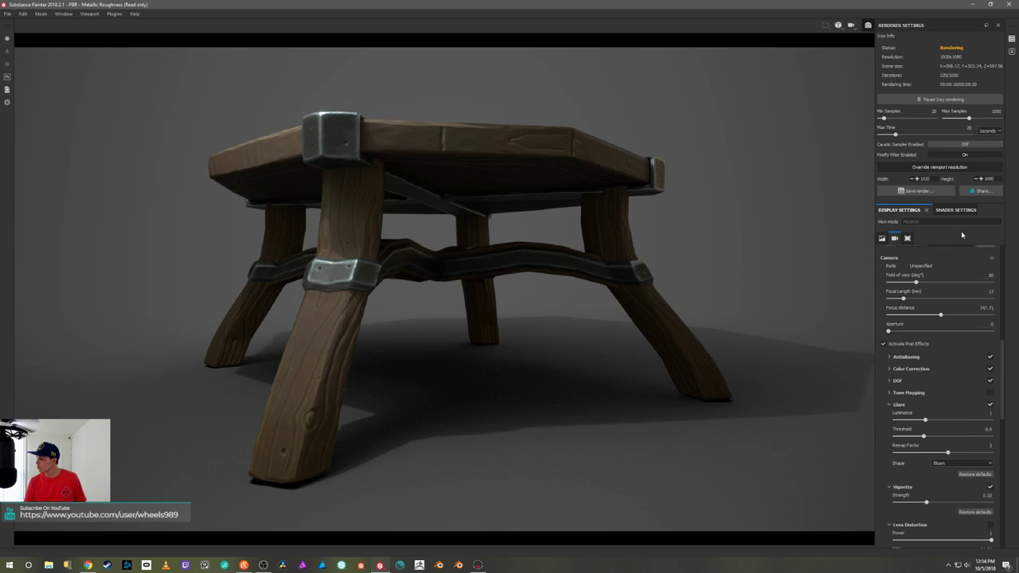
Save the finished Iray render as a new JPEG in the Renders folder.
left_click(944, 193)
left_click(137, 77)
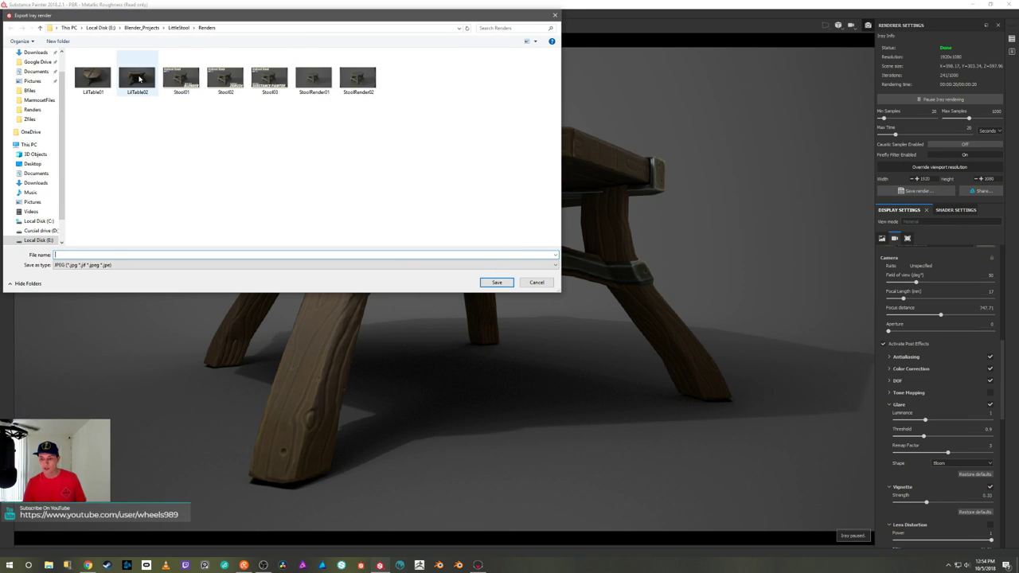
left_click(81, 254)
double_click(80, 254)
left_click(80, 255)
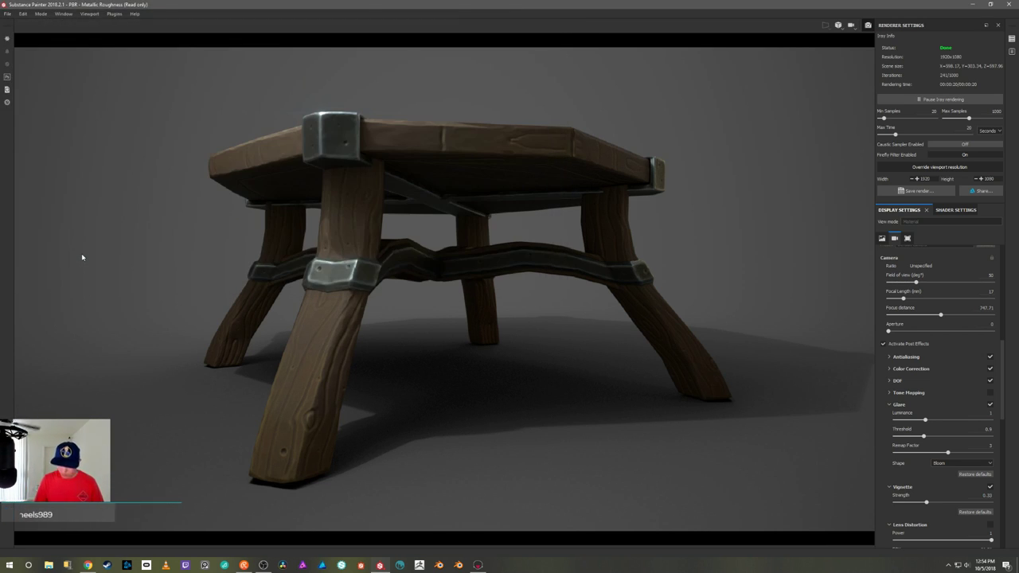
Confirm the render save, exit Iray with F10, and save the project as LilTable in SPfiles.
key("Return")
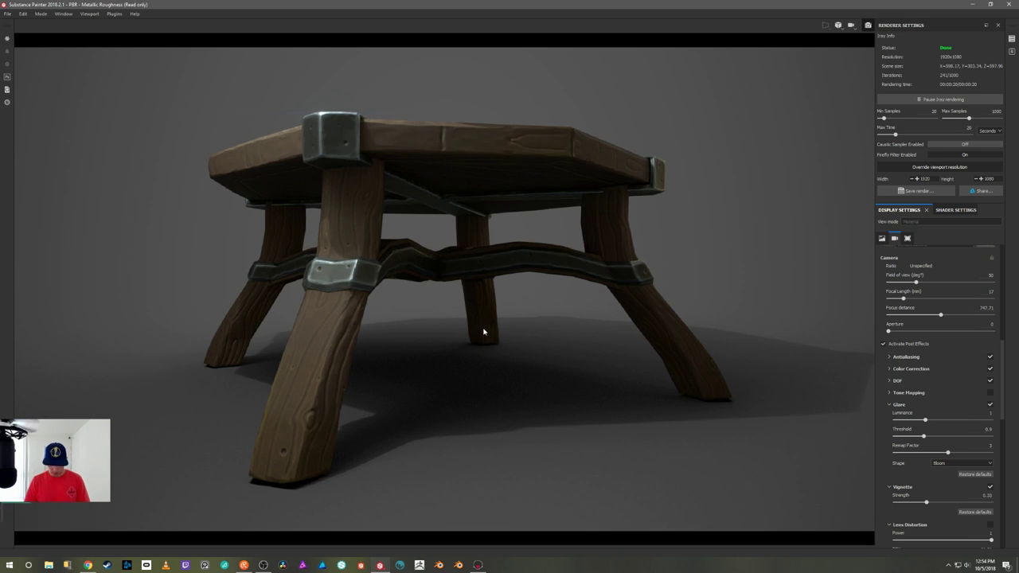
key("F10")
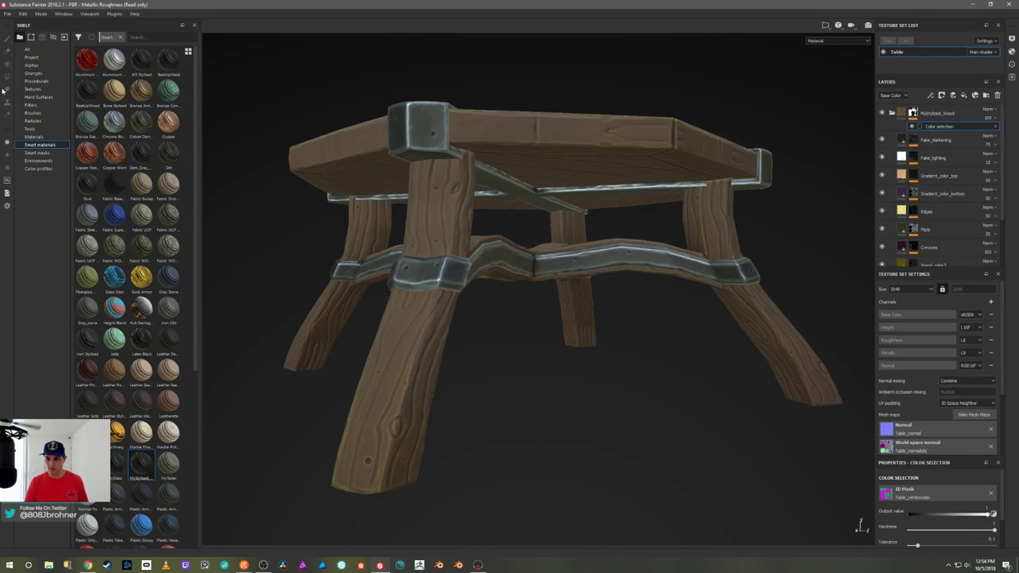
left_click(7, 13)
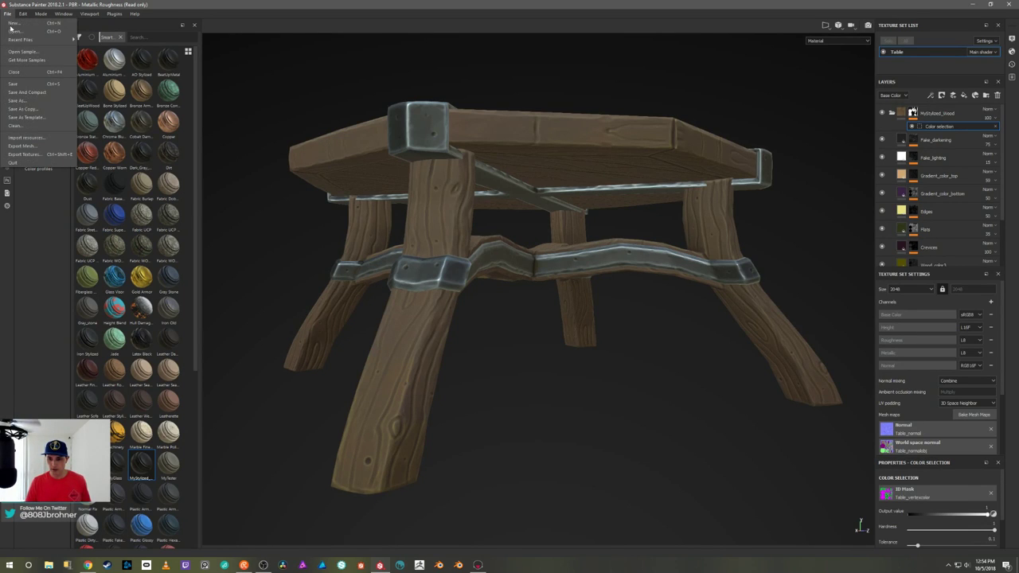
left_click(39, 99)
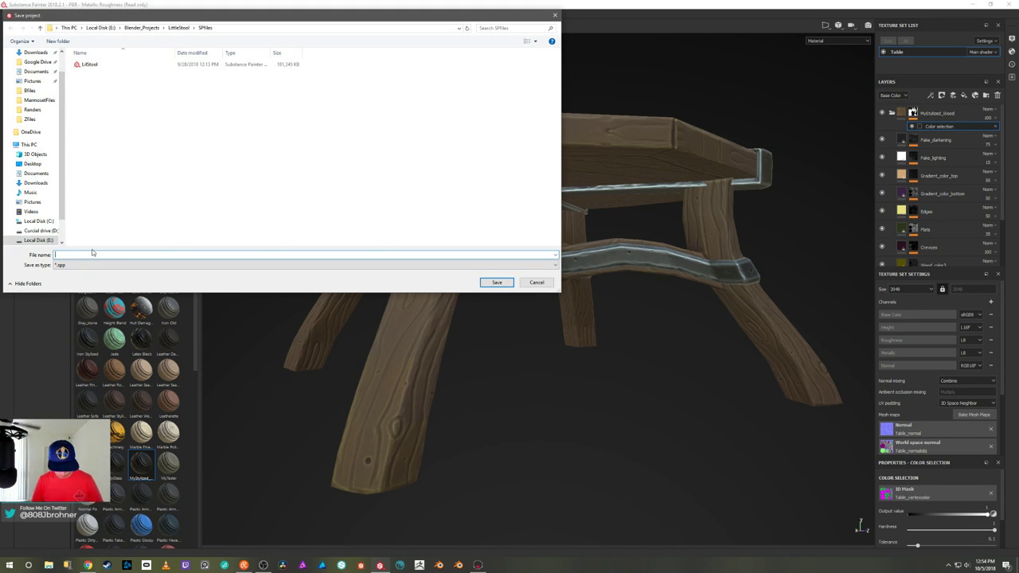
type("Li")
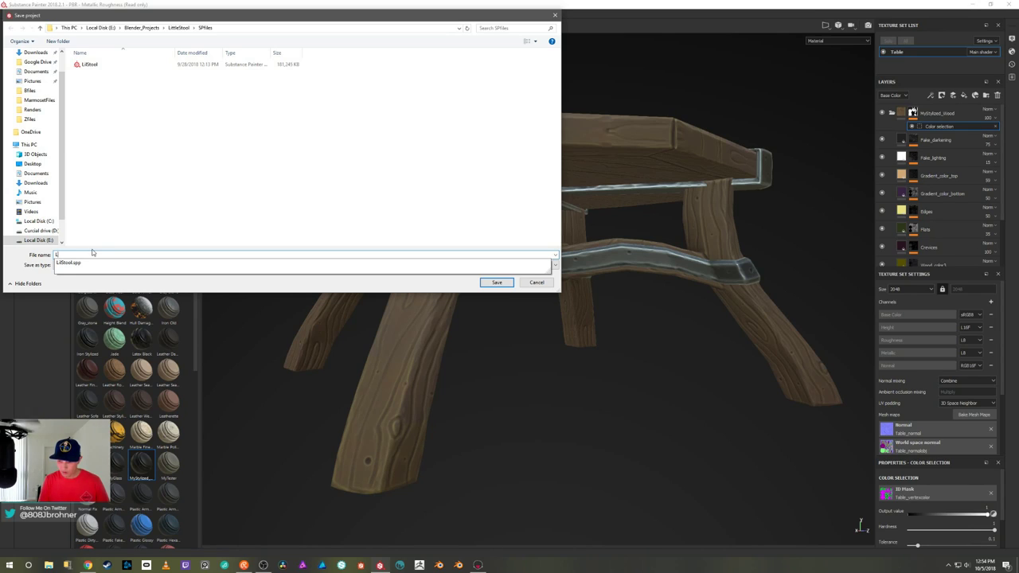
type("t")
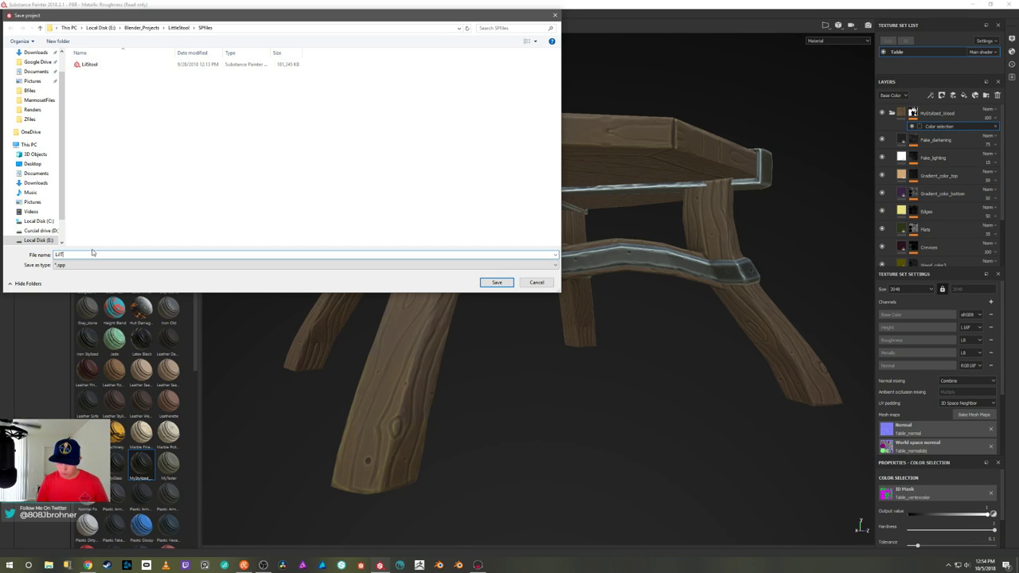
key("Return")
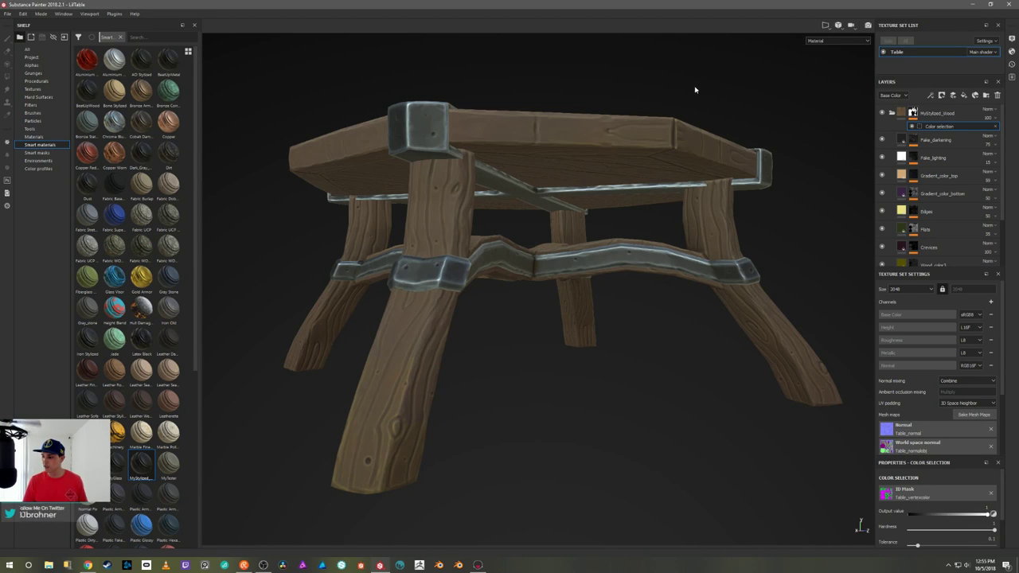
left_click_drag(682, 90, 673, 157, "alt")
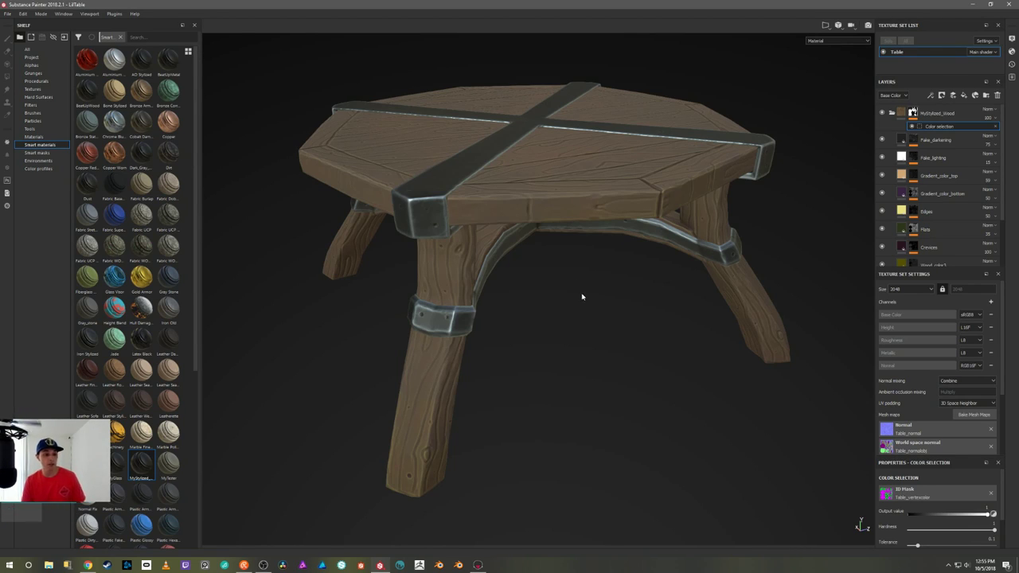
left_click_drag(568, 274, 592, 300, "alt")
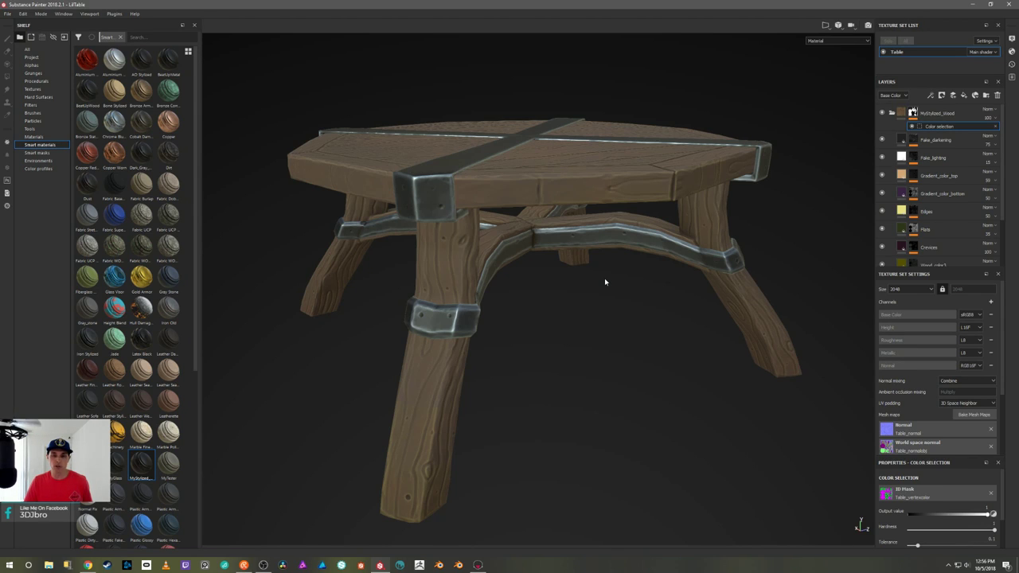
left_click_drag(604, 281, 601, 297, "alt")
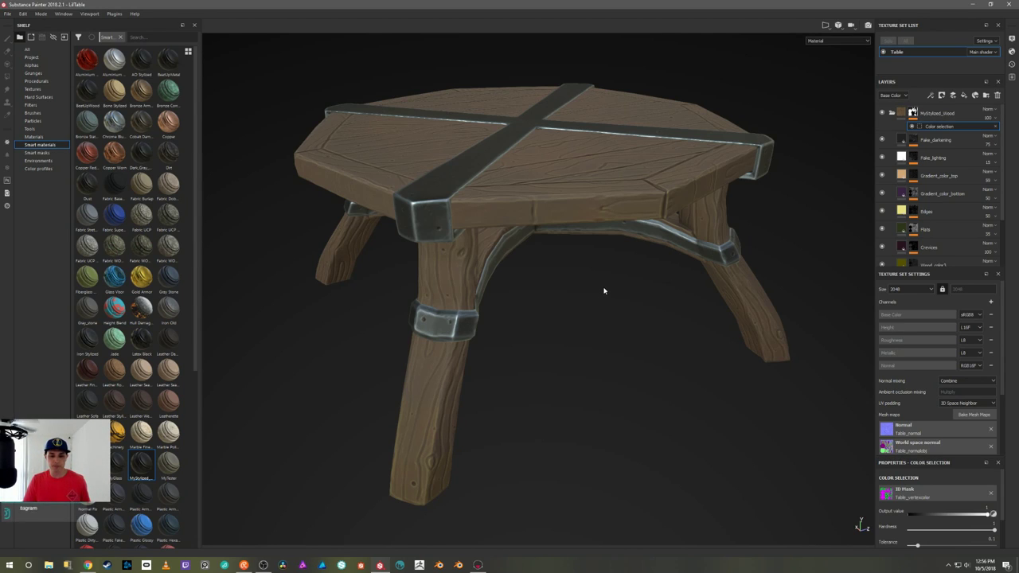
left_click_drag(589, 291, 600, 284, "alt")
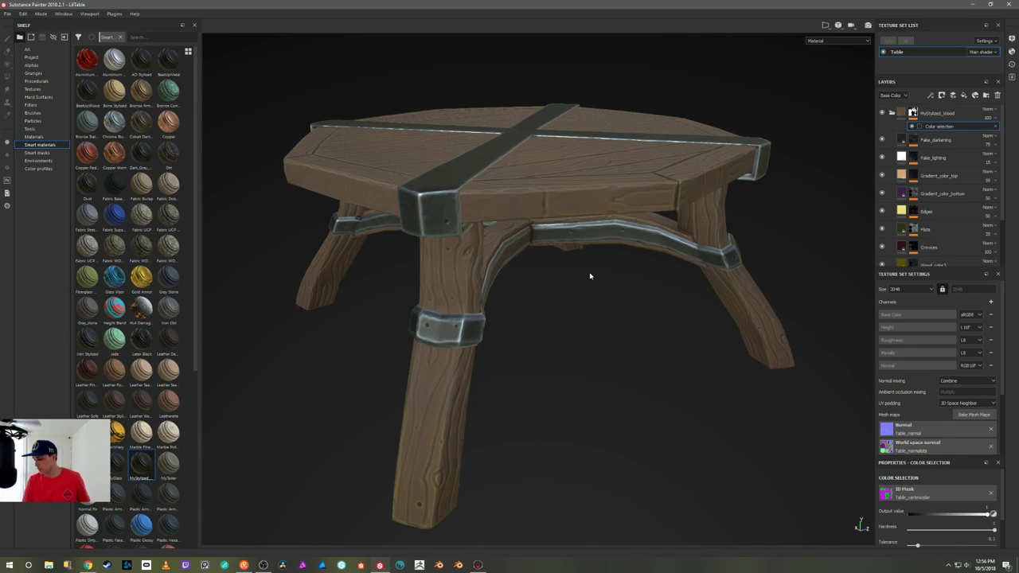
left_click_drag(591, 287, 588, 288, "alt")
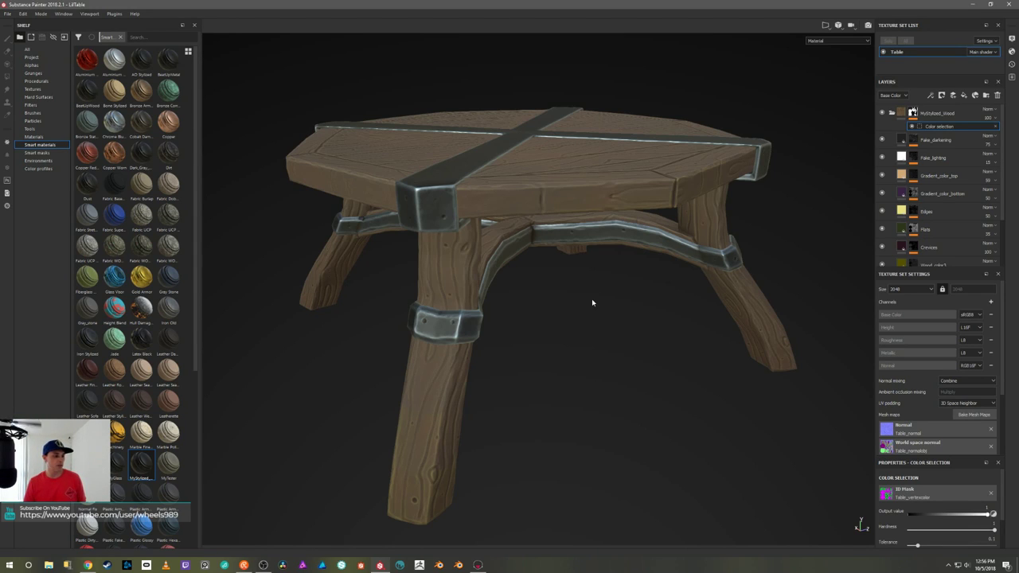
mouse_move(578, 311)
left_mouse_down("alt")
mouse_move(576, 297)
mouse_move(604, 294)
mouse_move(578, 296)
mouse_move(598, 297)
mouse_move(591, 318)
left_mouse_up("alt")
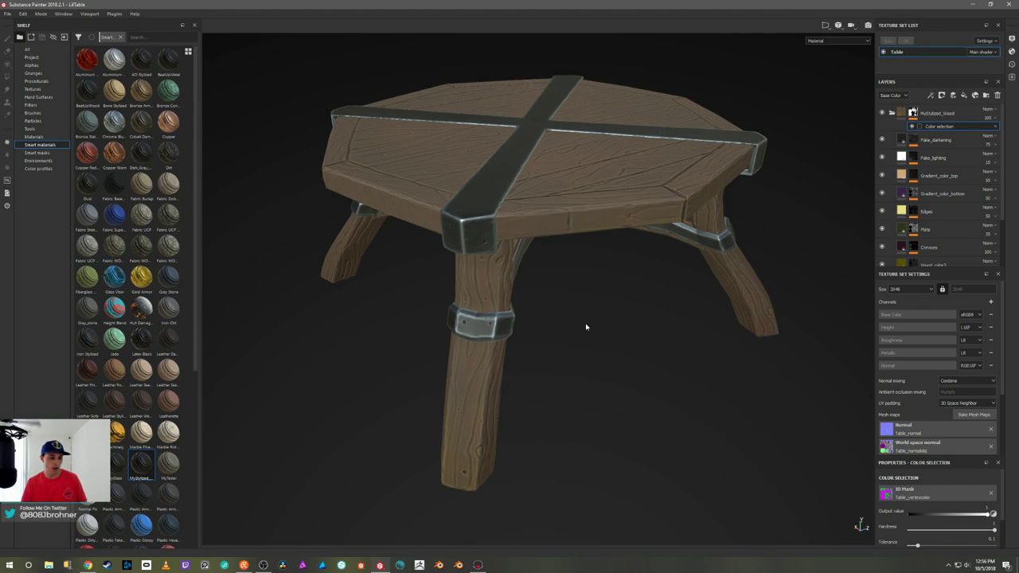
left_click_drag(586, 326, 596, 307, "alt")
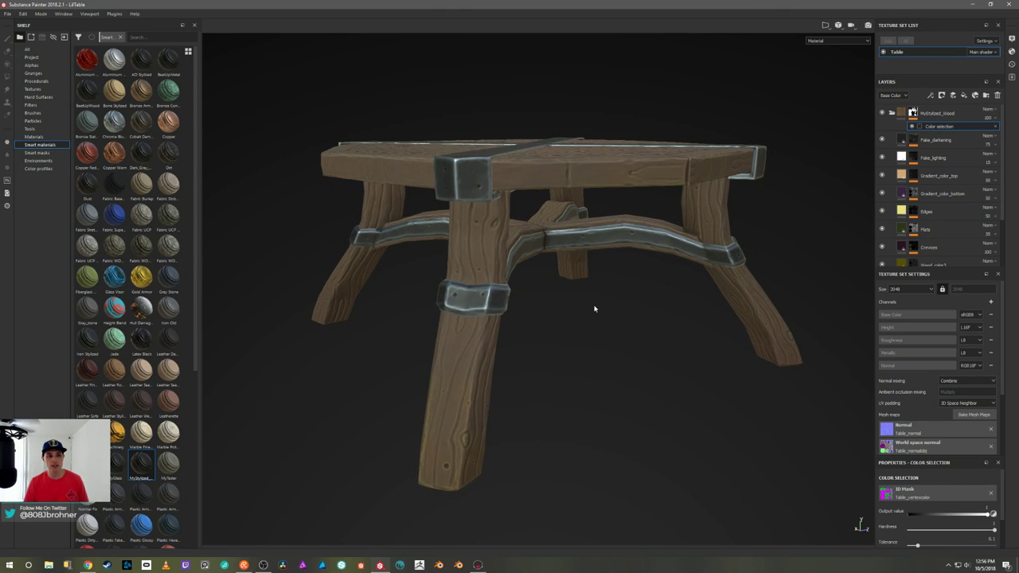
mouse_move(593, 309)
left_mouse_down("alt")
mouse_move(608, 310)
mouse_move(609, 322)
left_mouse_up("alt")
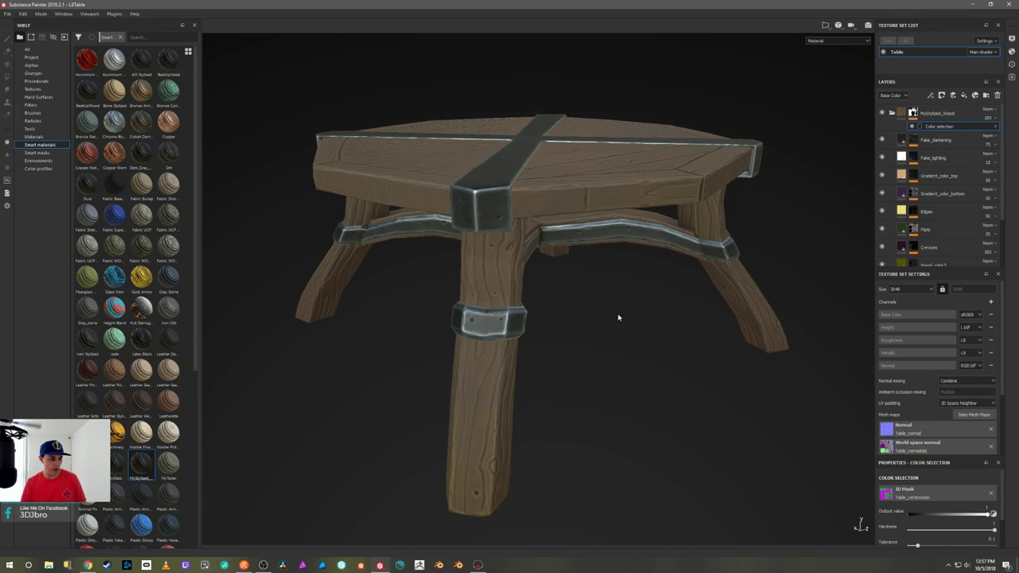
left_click_drag(618, 317, 627, 322, "alt")
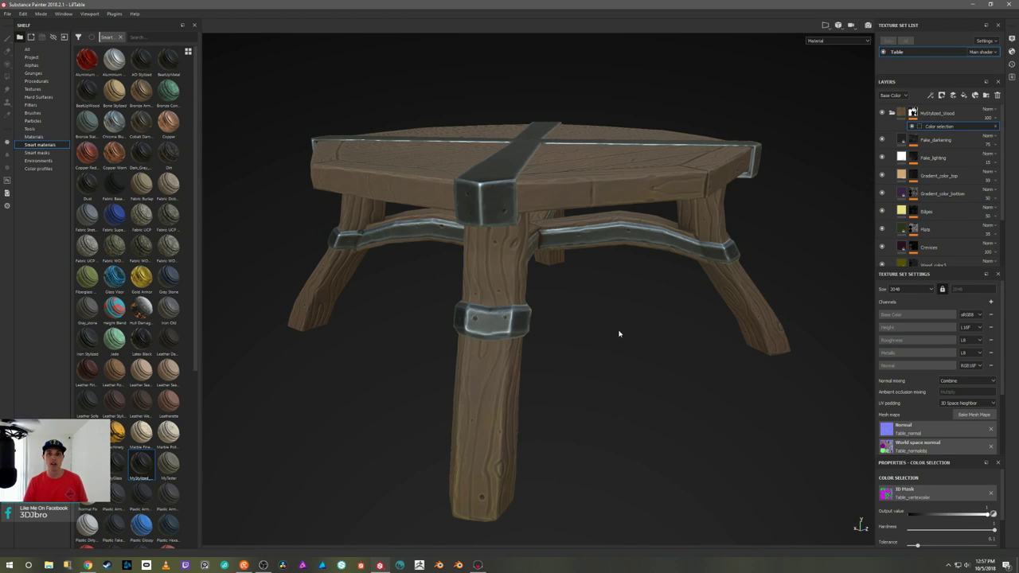
left_click_drag(634, 344, 610, 350, "alt")
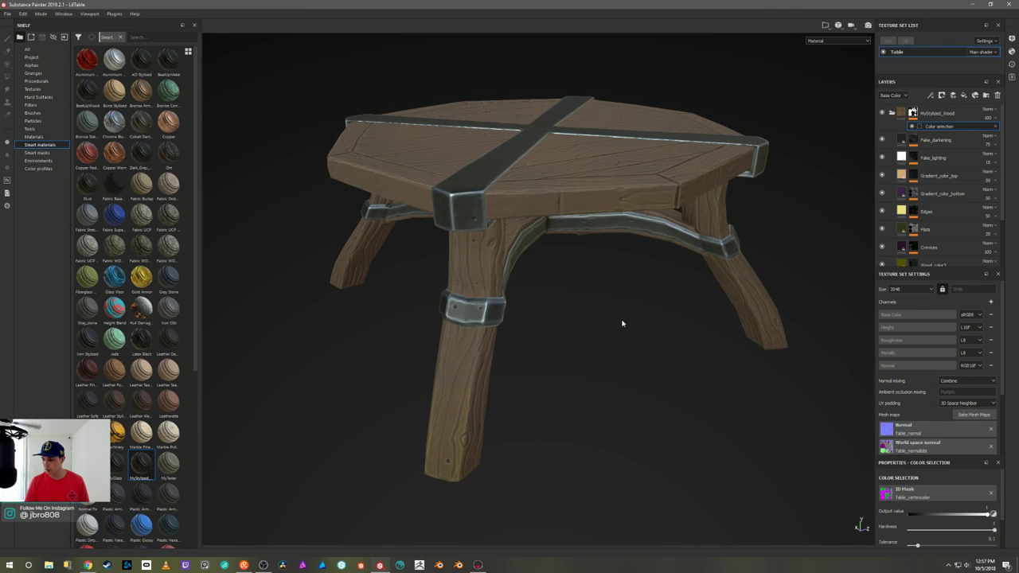
left_click_drag(618, 323, 613, 318, "alt")
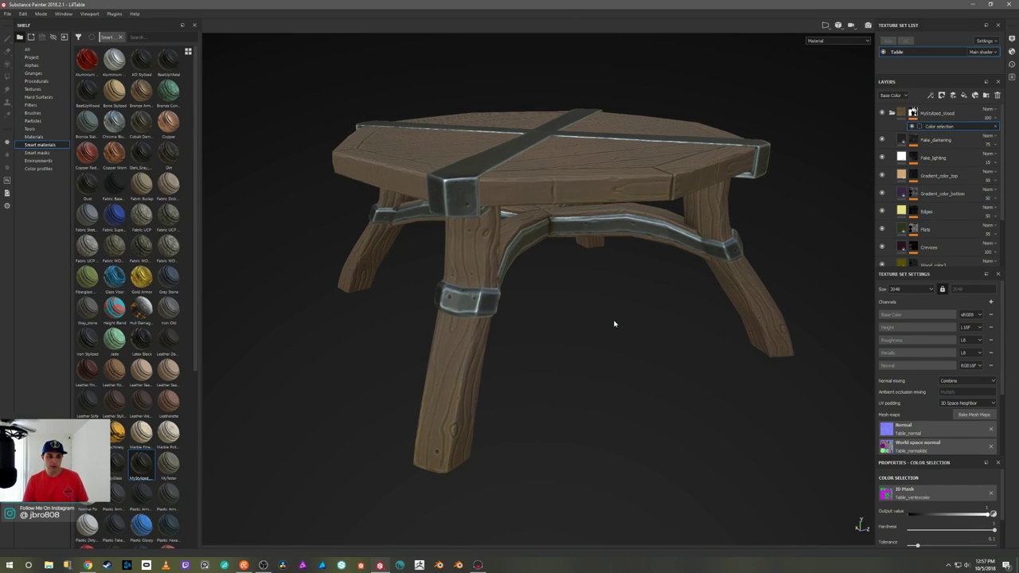